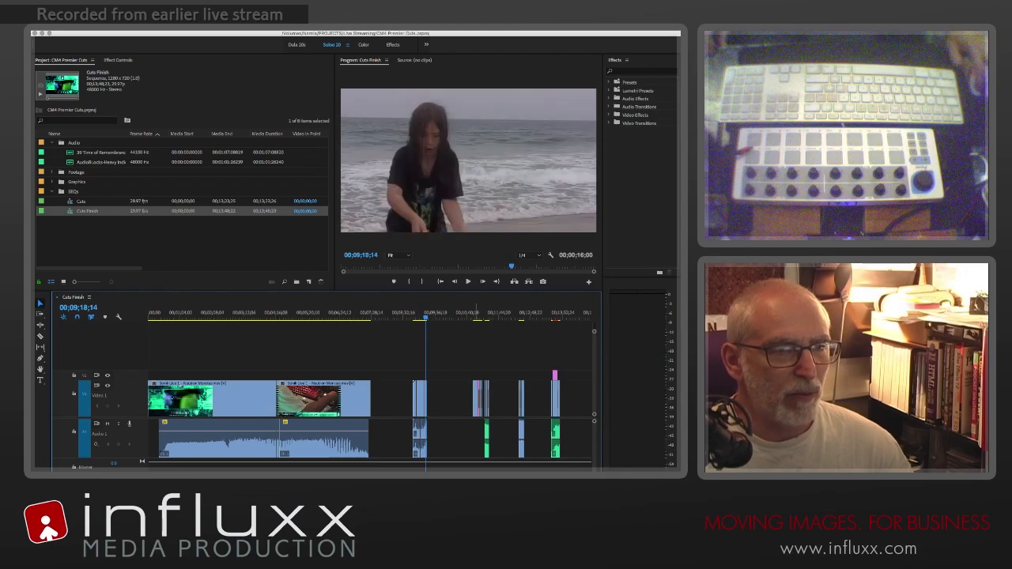
- Go to the clip group around 00;12;28 in the Cuts Finish sequence and play through its short shots
left_click(474, 314)
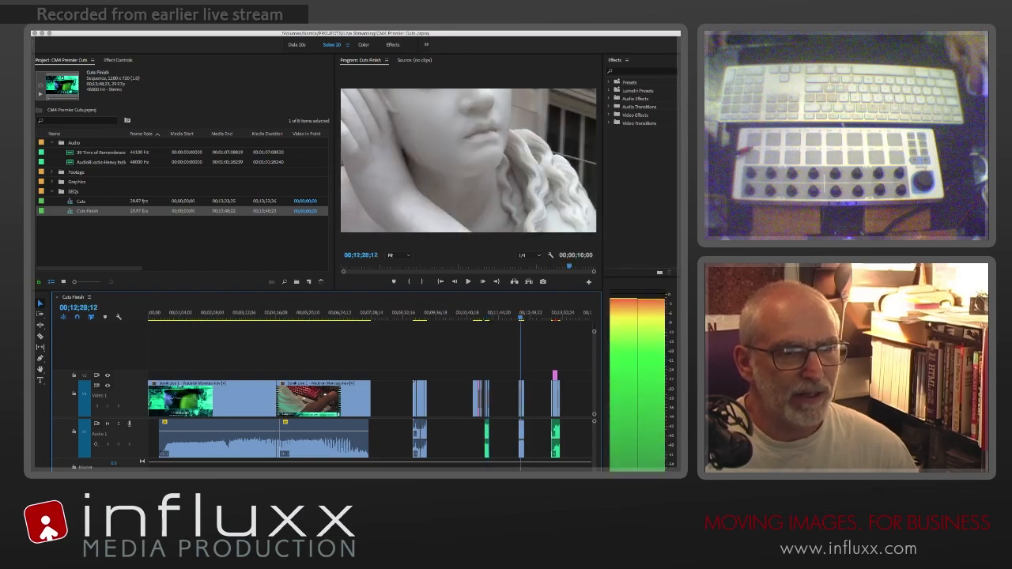
key("Up")
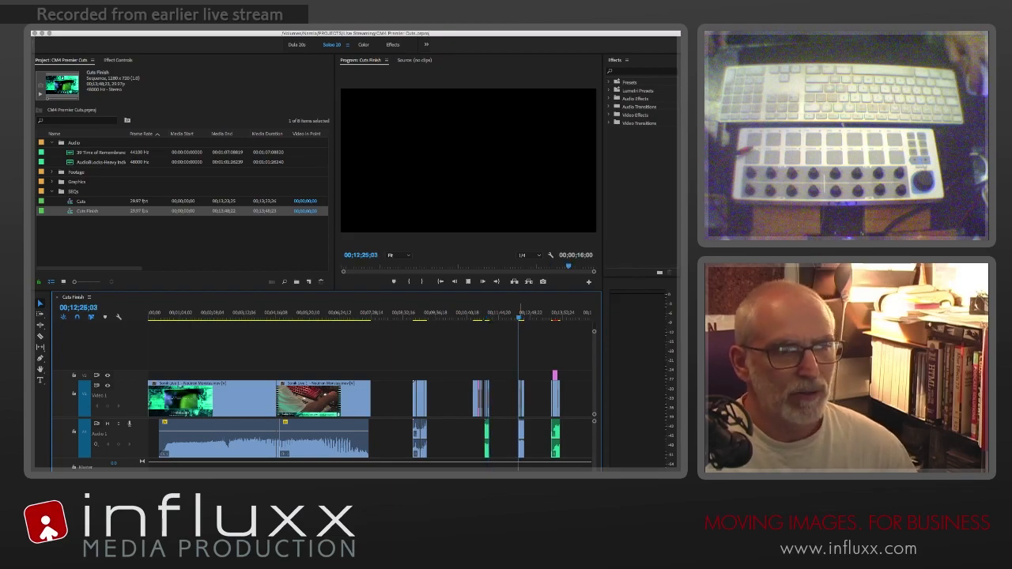
key("space")
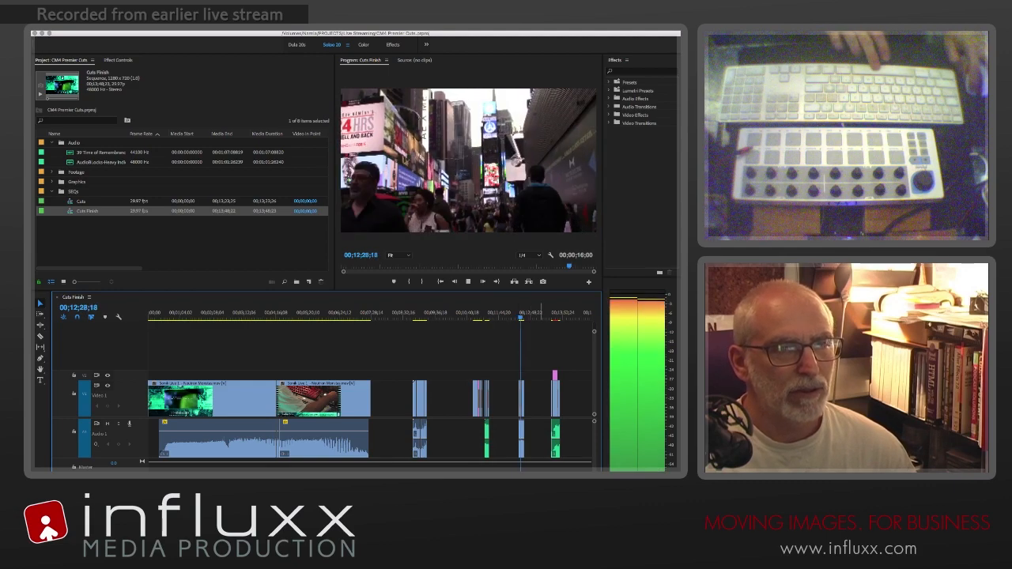
key("space")
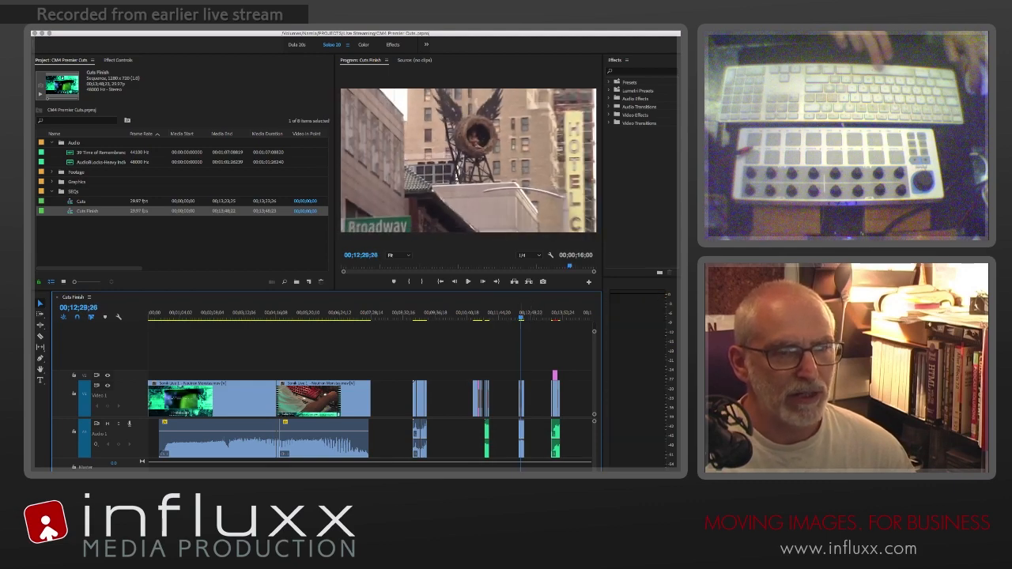
key("space")
key("space")
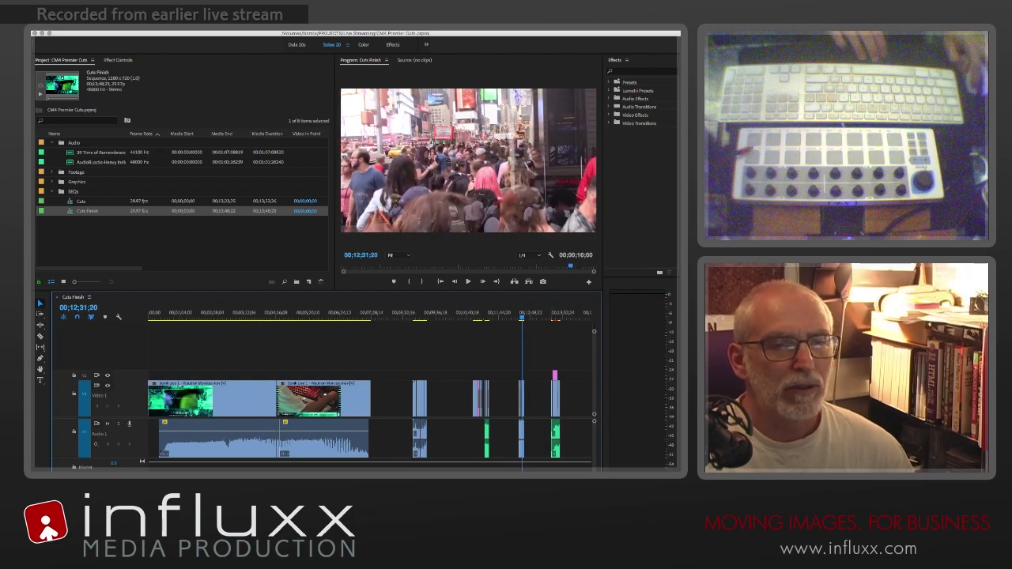
- Jump to the last clip group at 00;13;30;19 in Cuts Finish and play it at increased speed
key("Down")
key("Down")
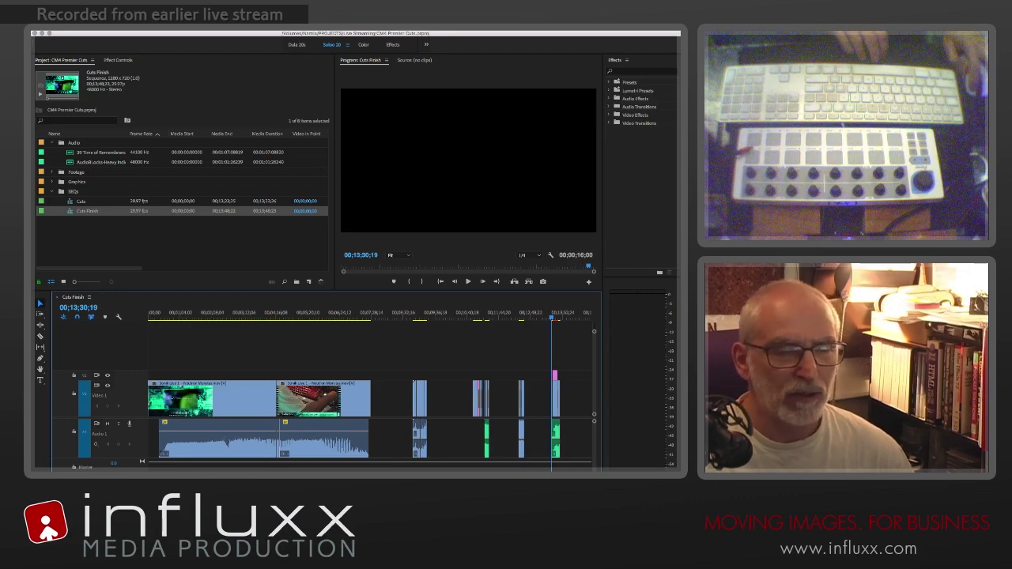
key("l")
key("l")
key("l")
key("l")
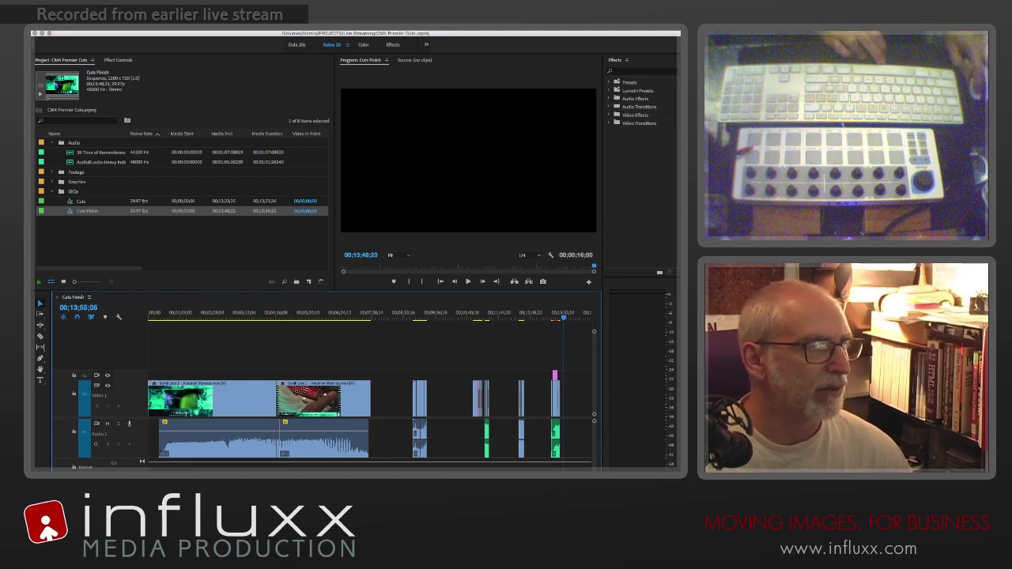
- Open the Cuts sequence and magnify its timeline around the first marker
double_click(70, 202)
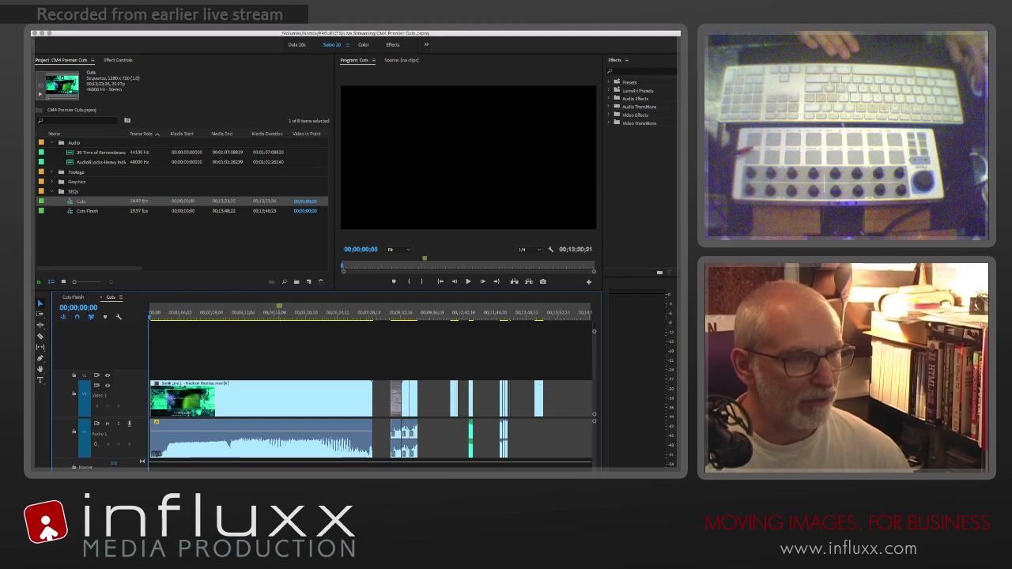
key("shift+m")
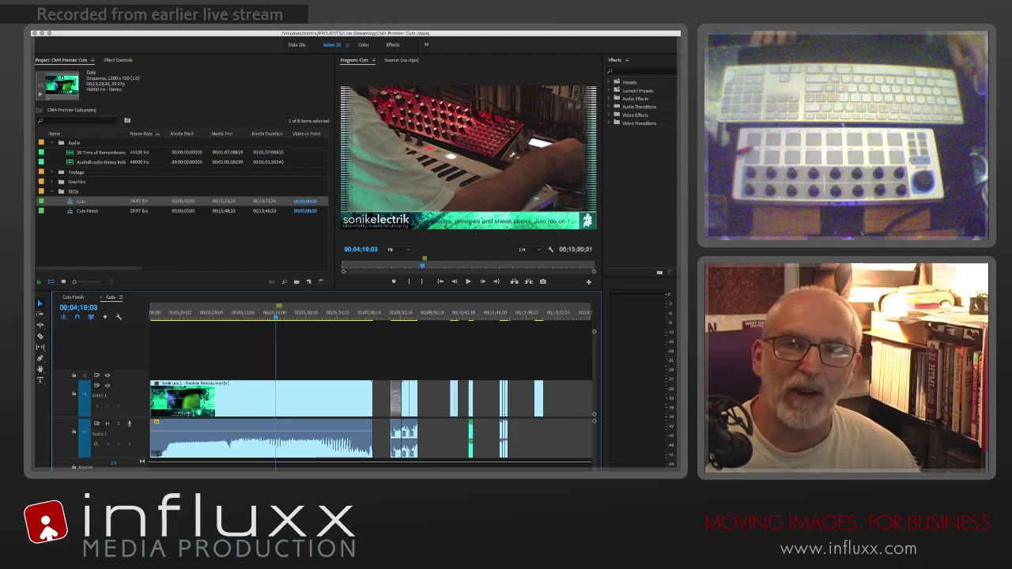
key("shift+m")
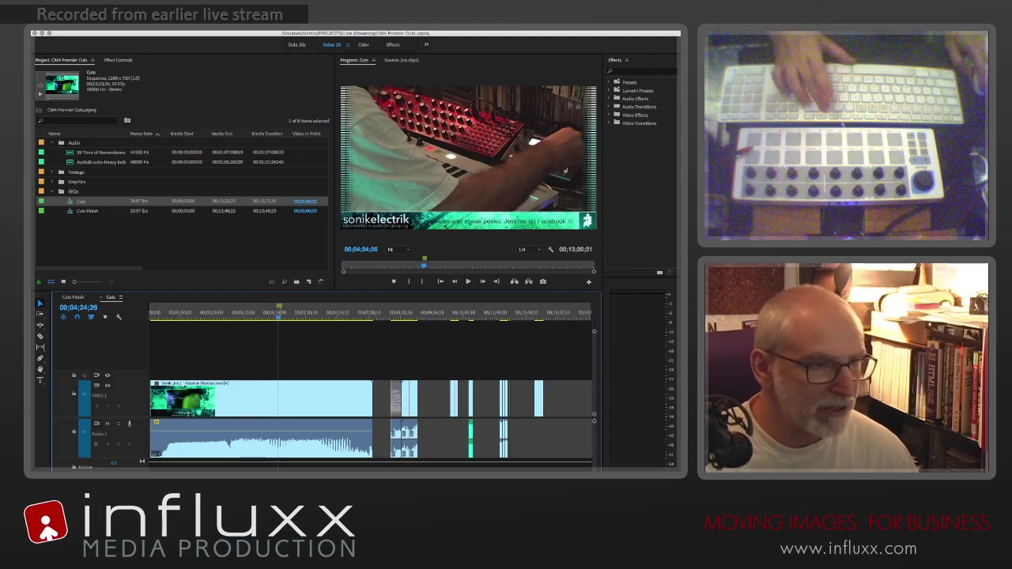
key("equal")
key("equal")
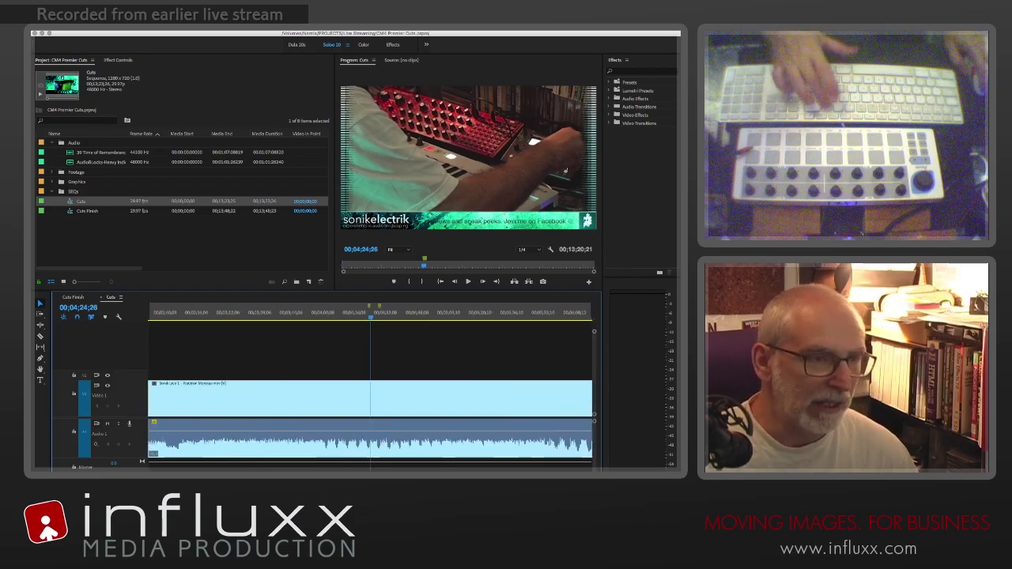
key("equal")
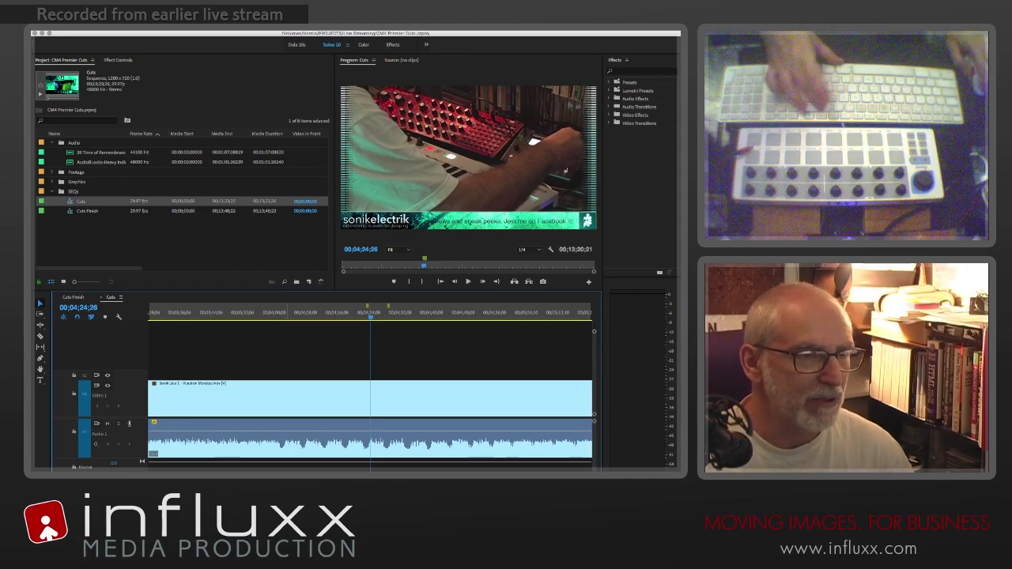
- Shuttle the playhead back to 00;04;23;08, step it to 00;04;23;06 and examine the area around the two markers
key("j")
key("j")
key("k")
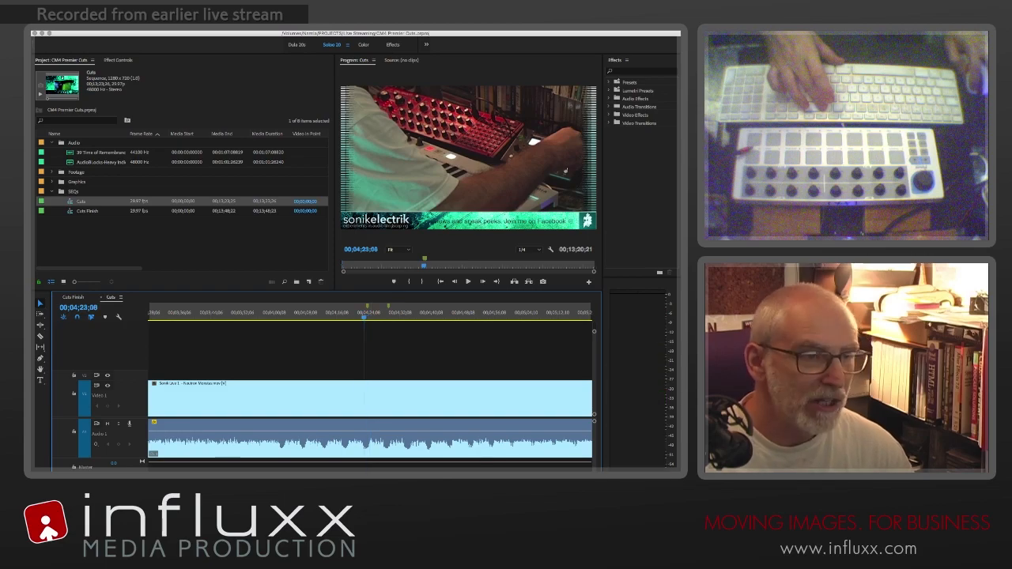
key("equal")
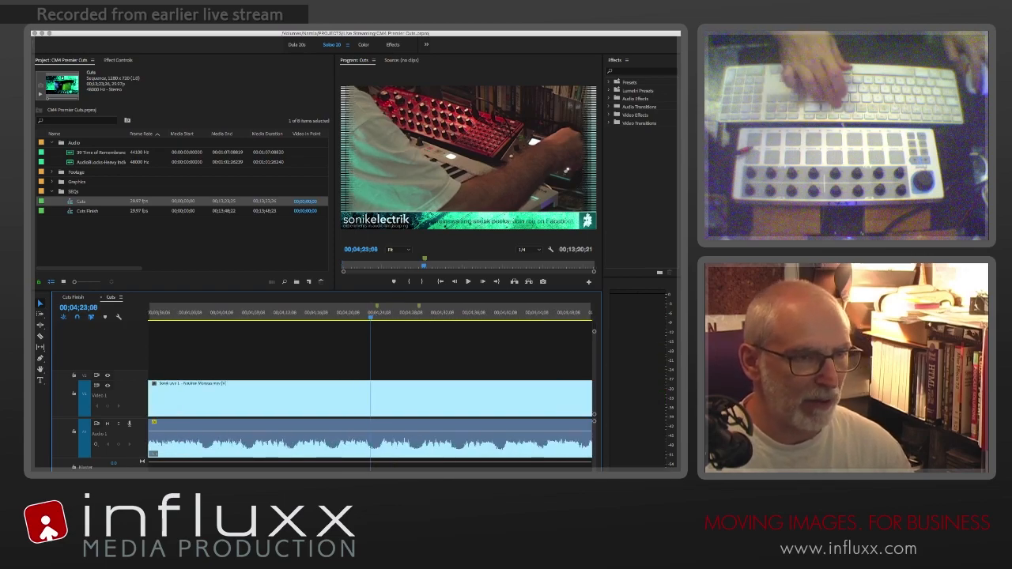
key("Left")
key("Left")
key("equal")
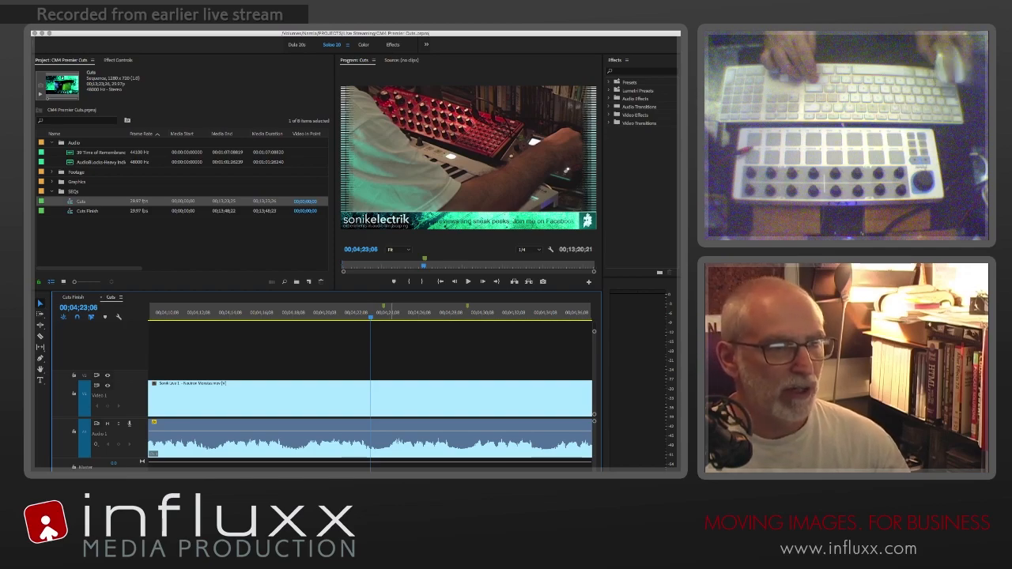
scroll(370, 379, "right", 2)
scroll(370, 380, "right", 2)
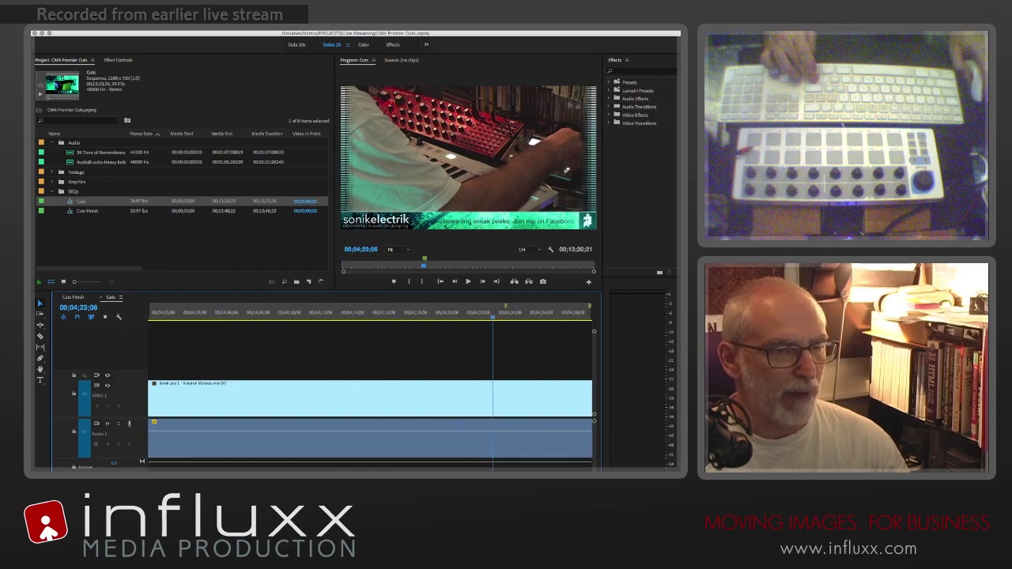
scroll(370, 380, "left", 1)
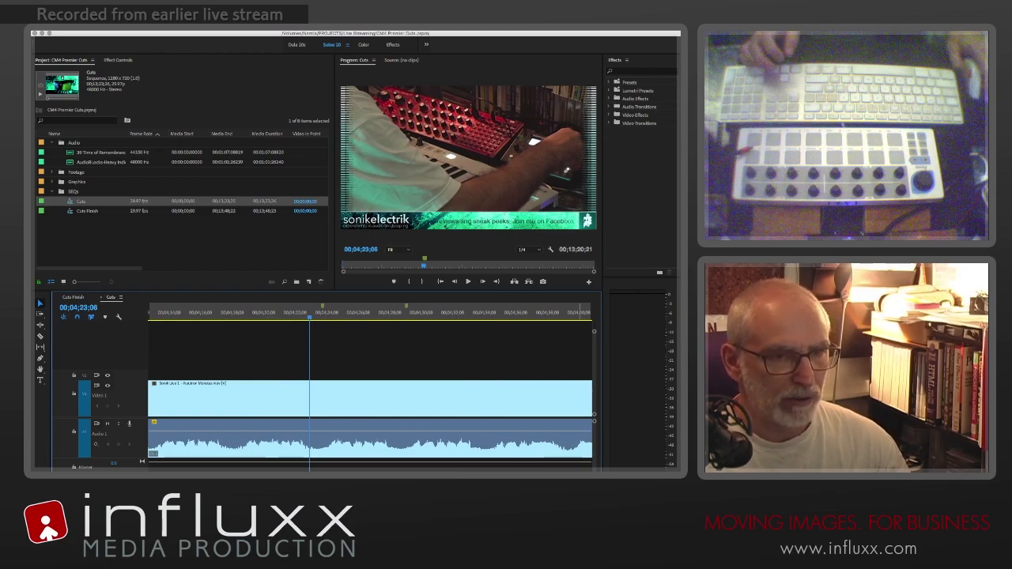
- Enlarge the video tracks vertically, and shrink them back to about their earlier height
key("super+equal")
key("super+equal")
key("super+equal")
key("super+equal")
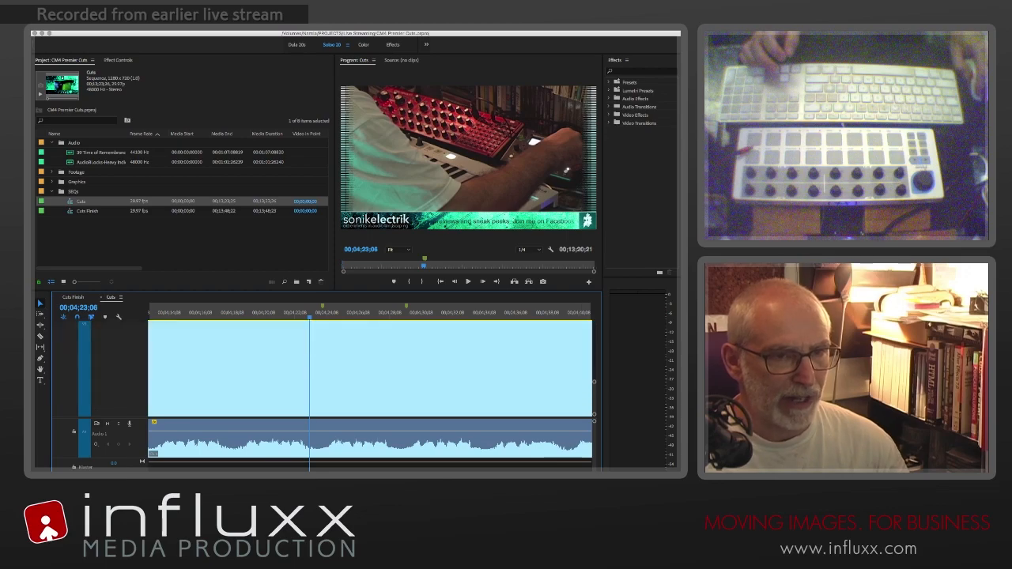
key("super+minus")
key("super+minus")
key("super+minus")
key("super+minus")
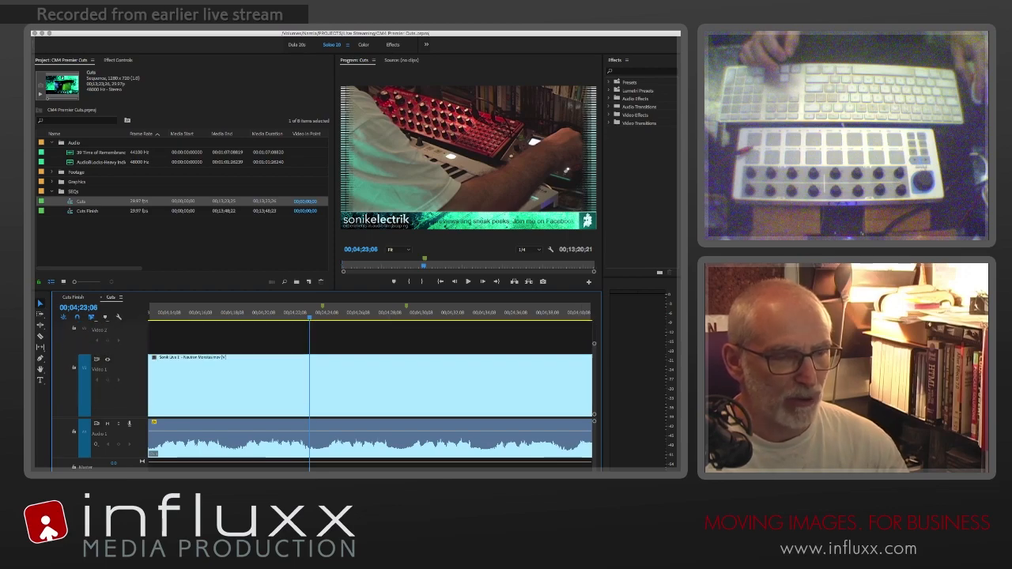
key("super+minus")
key("super+minus")
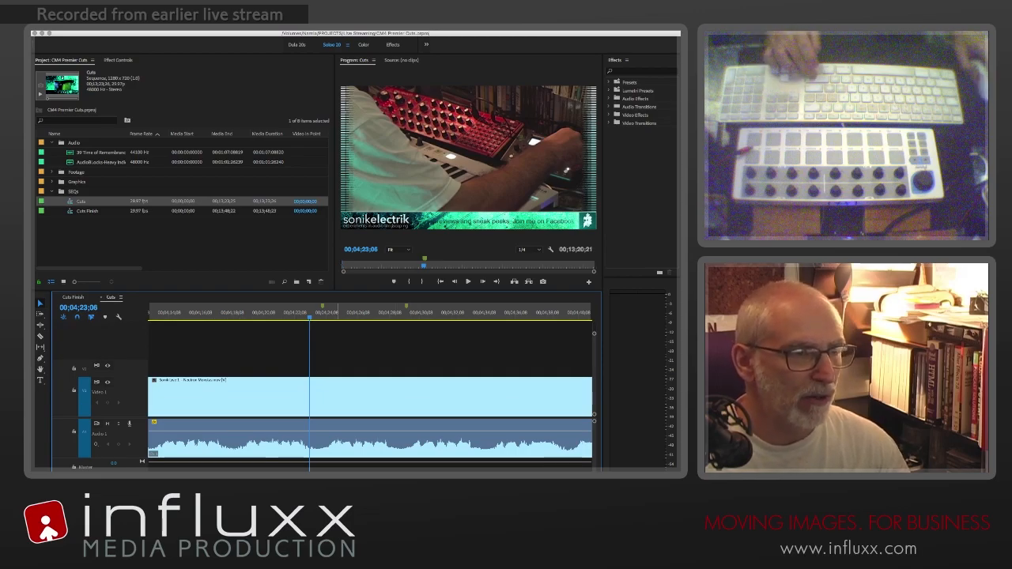
- Step the playhead back frame by frame to 00;04;23;00
scroll(338, 395, "right", 1)
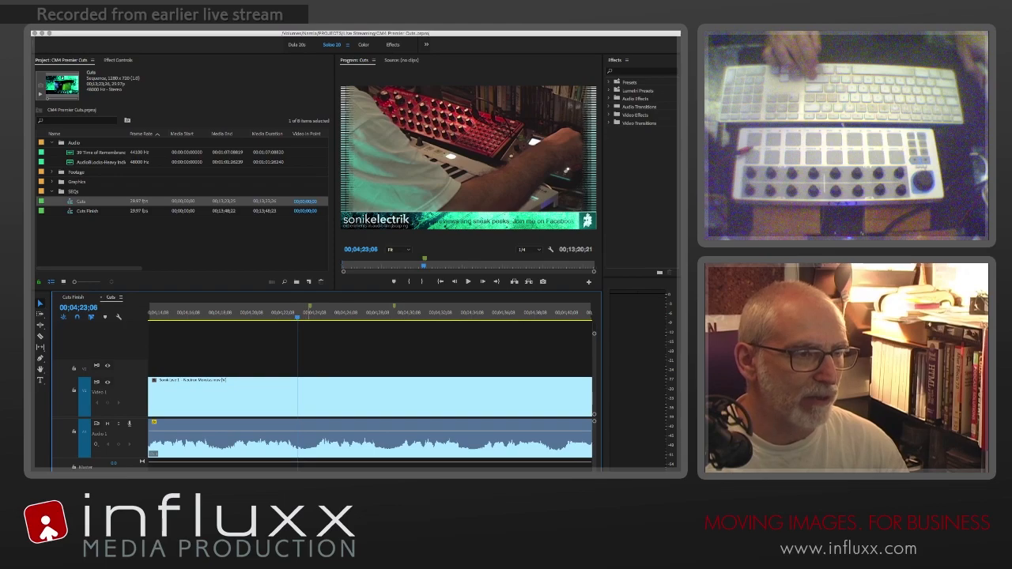
key("Left")
key("Left")
key("Left")
key("Left")
key("Left")
key("Left")
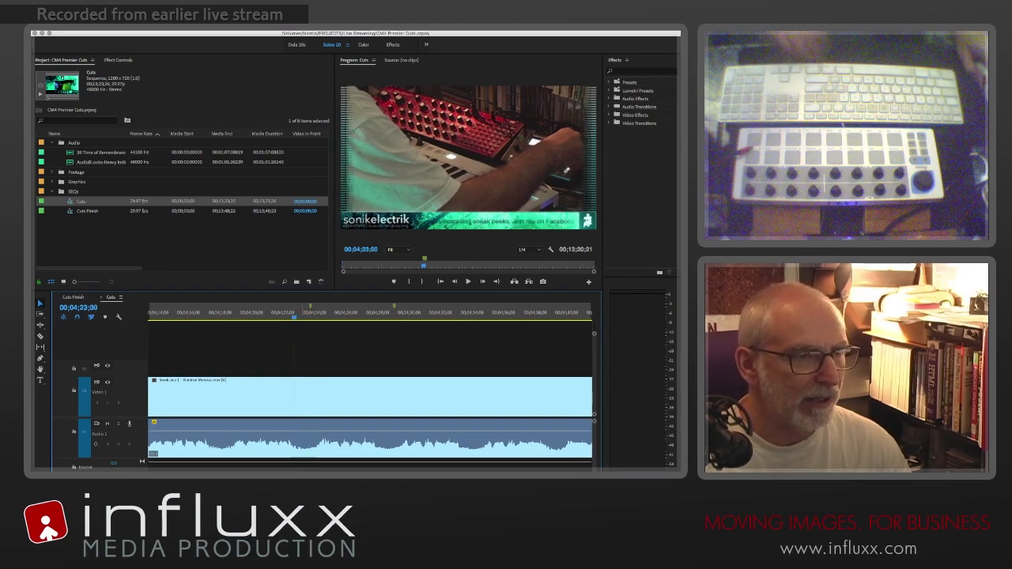
- Go to the start of the first clip, return to the marked area and place the playhead at 00;04;23;23
key("Up")
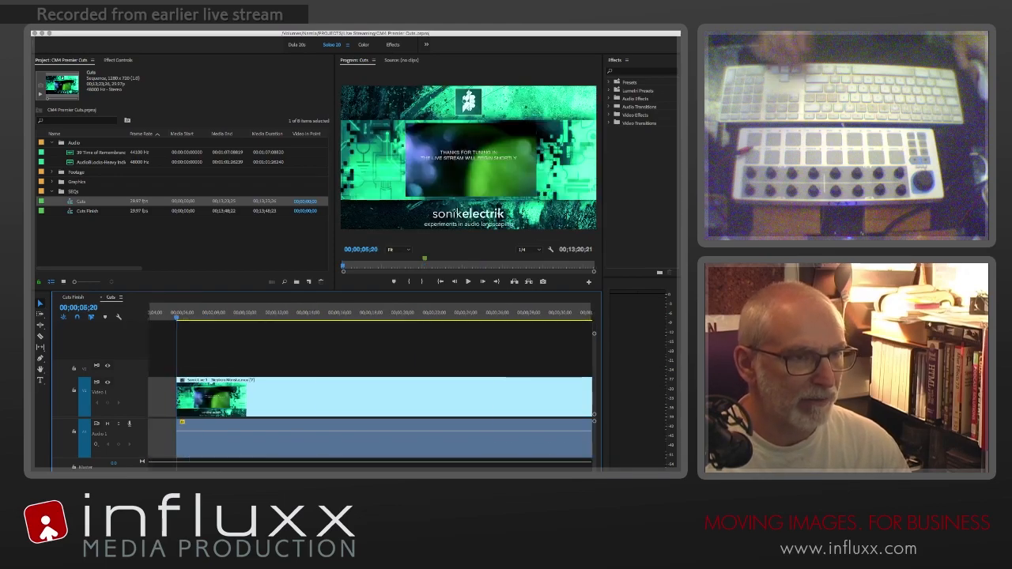
scroll(369, 396, "right", 20)
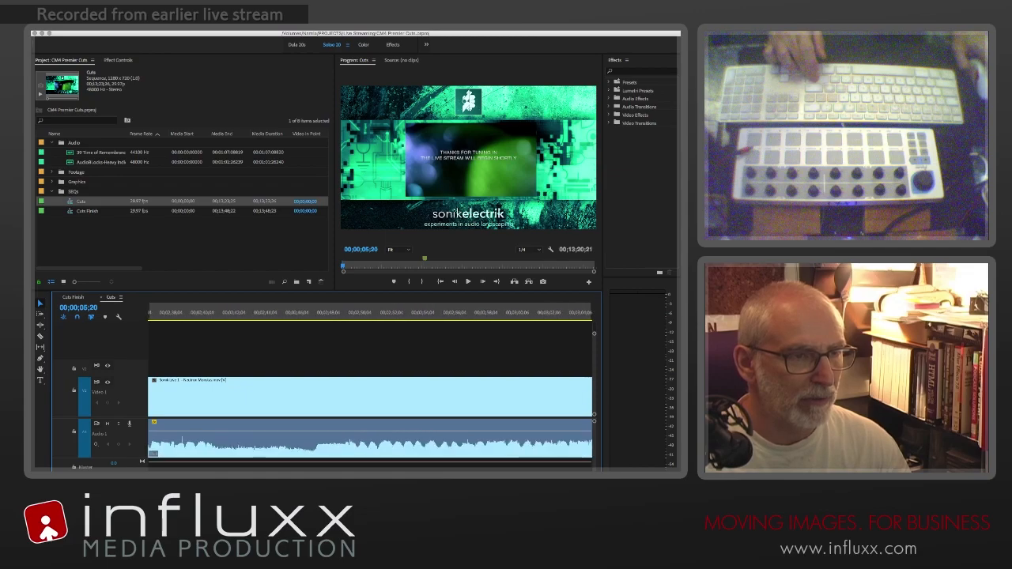
scroll(369, 396, "right", 20)
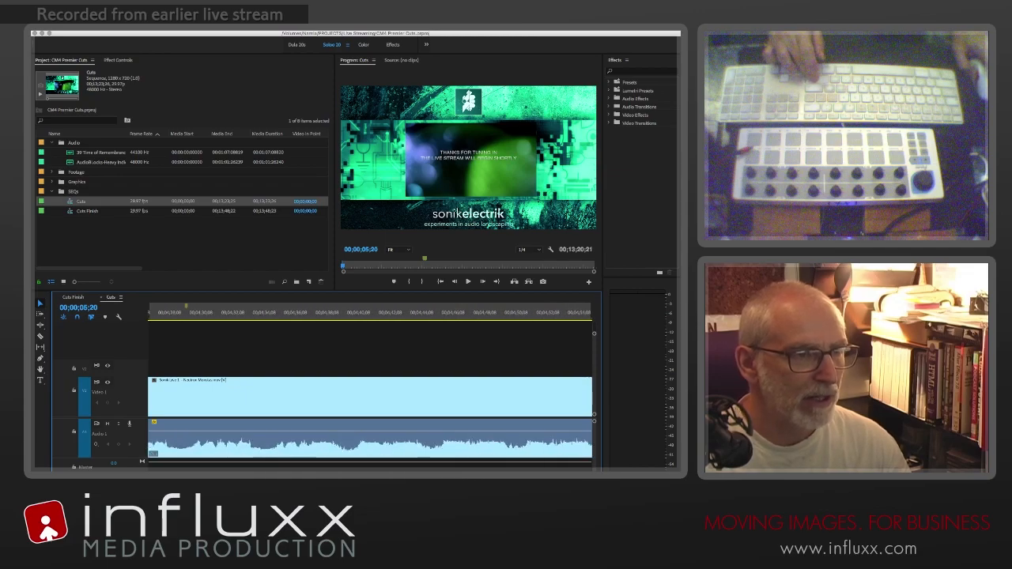
scroll(369, 395, "left", 3)
left_click_drag(310, 315, 318, 315)
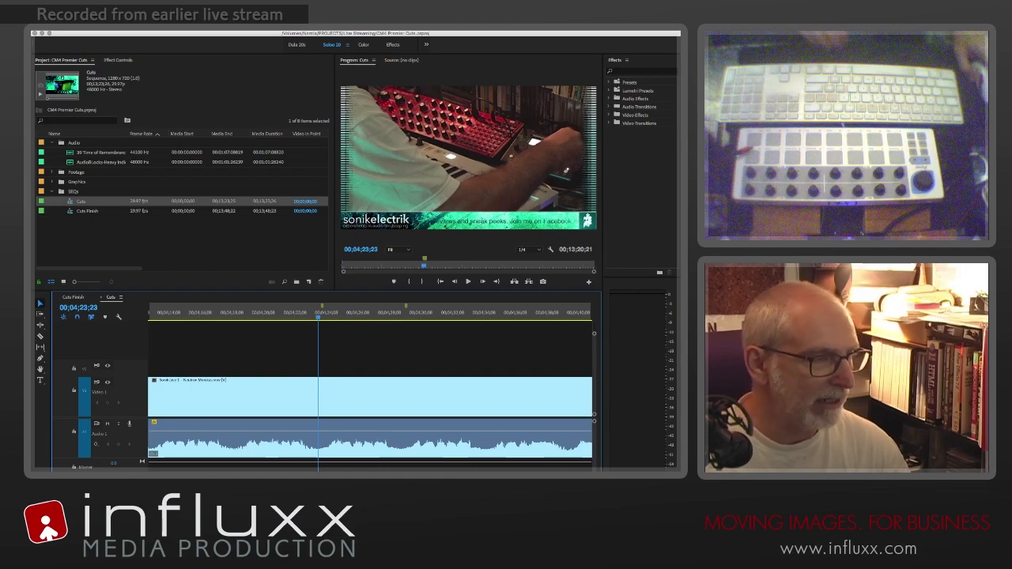
- Activate the Ripple Edit tool and use playback and frame steps to position the playhead on the first marker at 00;04;24;01
key("b")
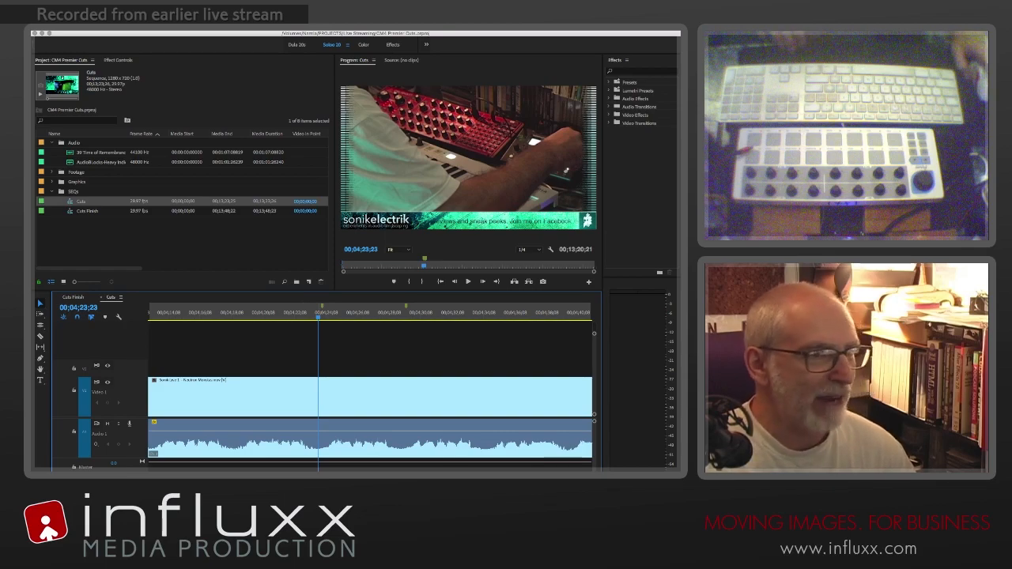
key("space")
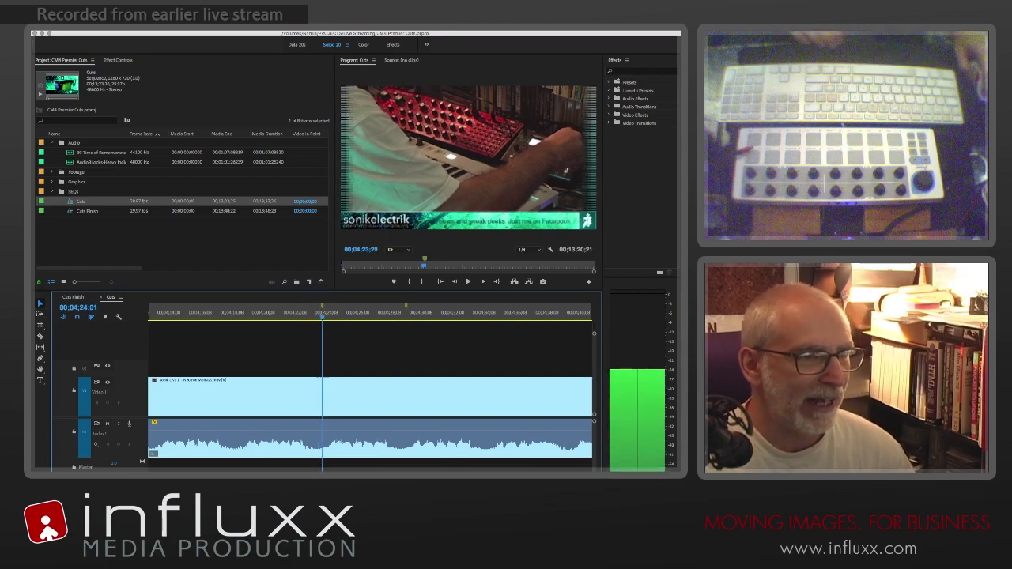
key("Left")
key("Left")
key("Left")
key("Left")
key("Right")
key("Right")
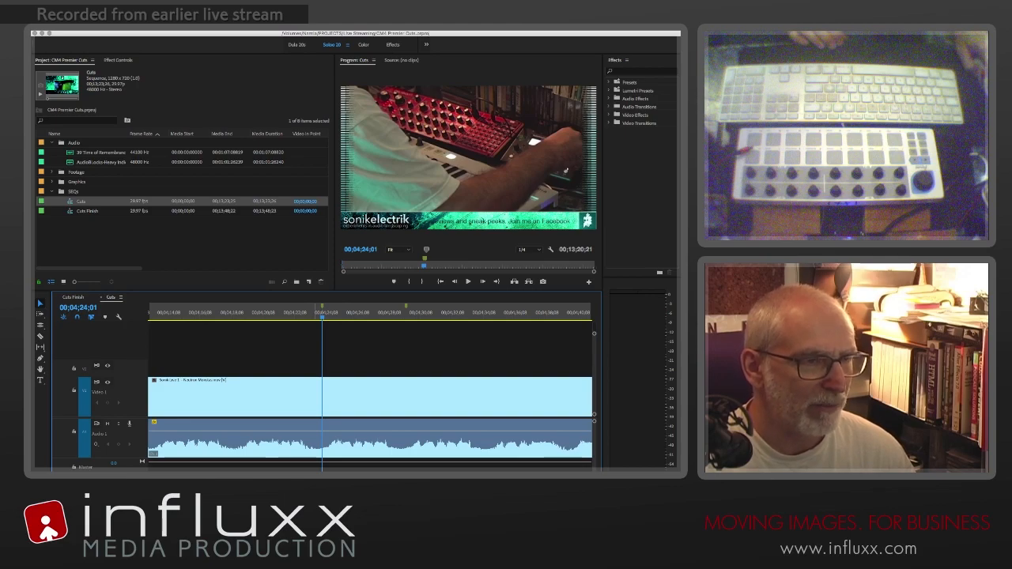
- Step the playhead back to 00;04;23;14 and play the clip across the first marker to 00;04;26;11
key("Left")
key("Left")
key("Left")
key("Left")
key("Left")
key("Left")
key("Left")
key("Left")
key("Left")
key("Left")
key("Left")
key("Left")
key("Left")
key("Left")
key("Left")
key("Left")
key("Left")
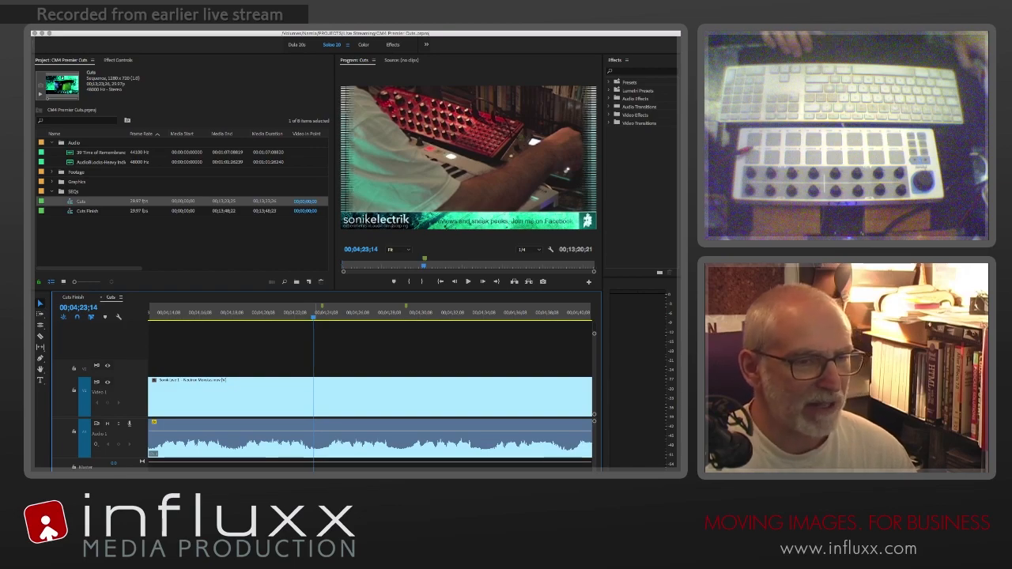
key("space")
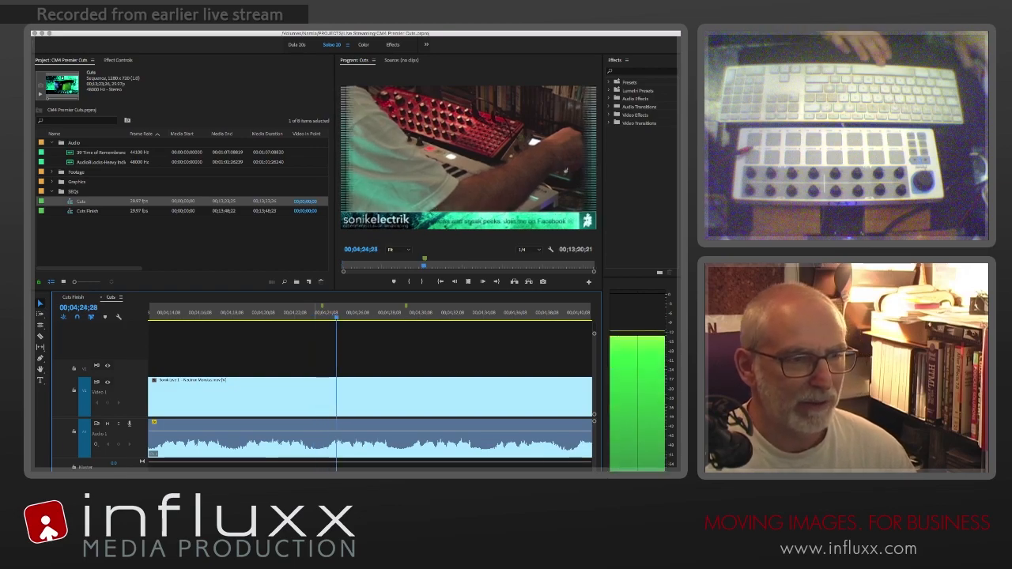
key("space")
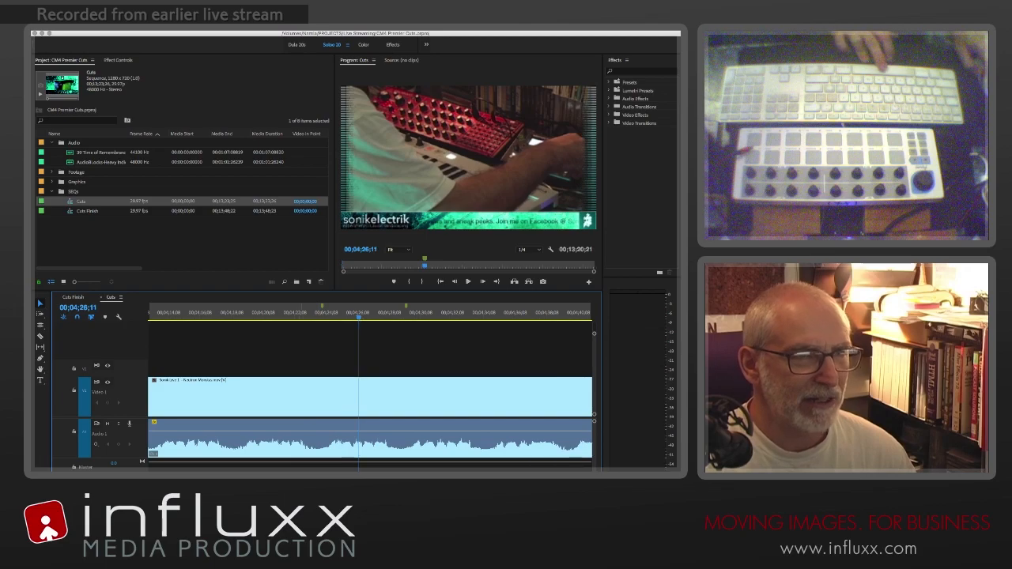
- Play the clip repeatedly from about 00;04;22;06 across the first marker to 00;04;26;05
left_click(293, 313)
key("space")
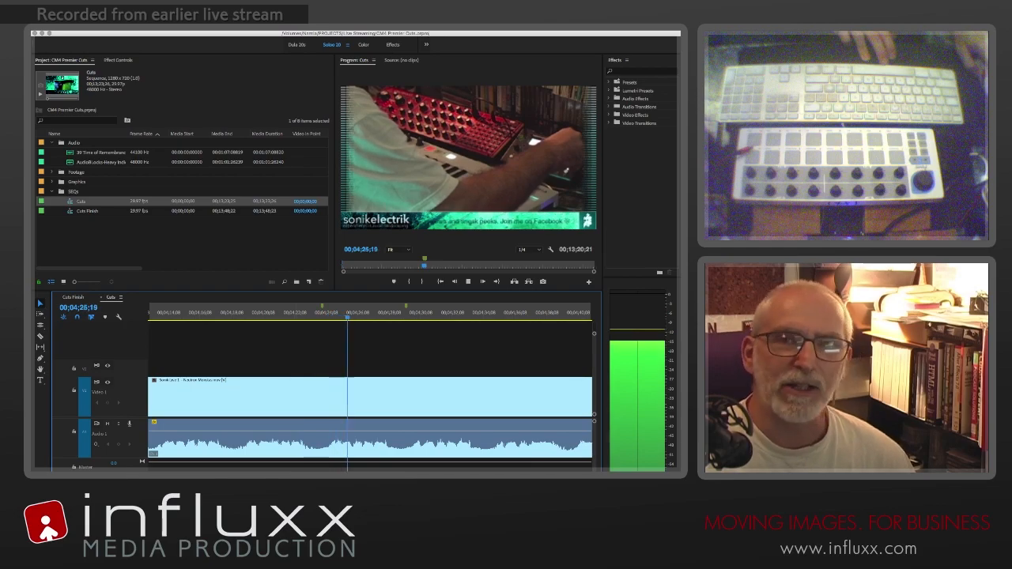
key("space")
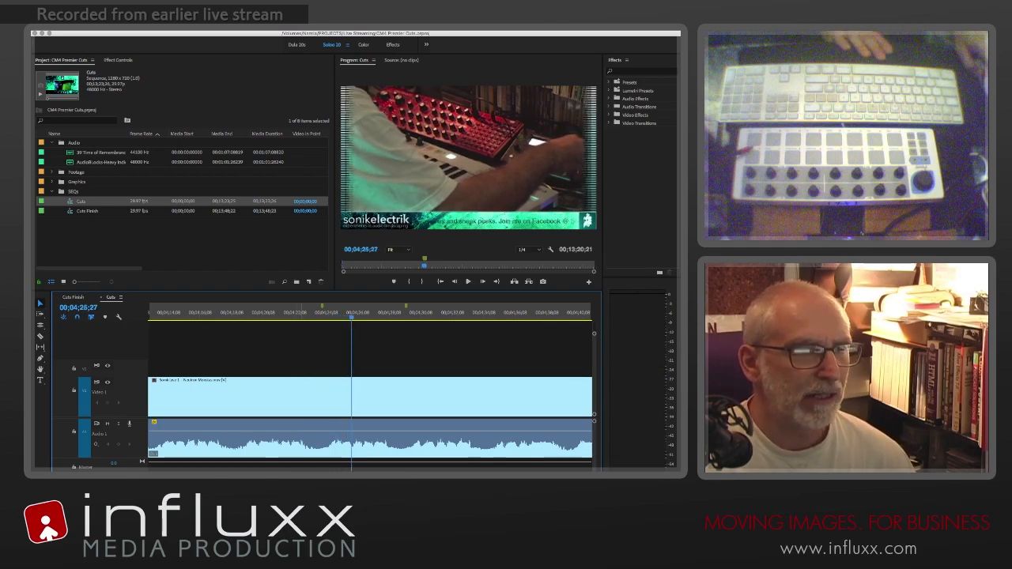
left_click(298, 313)
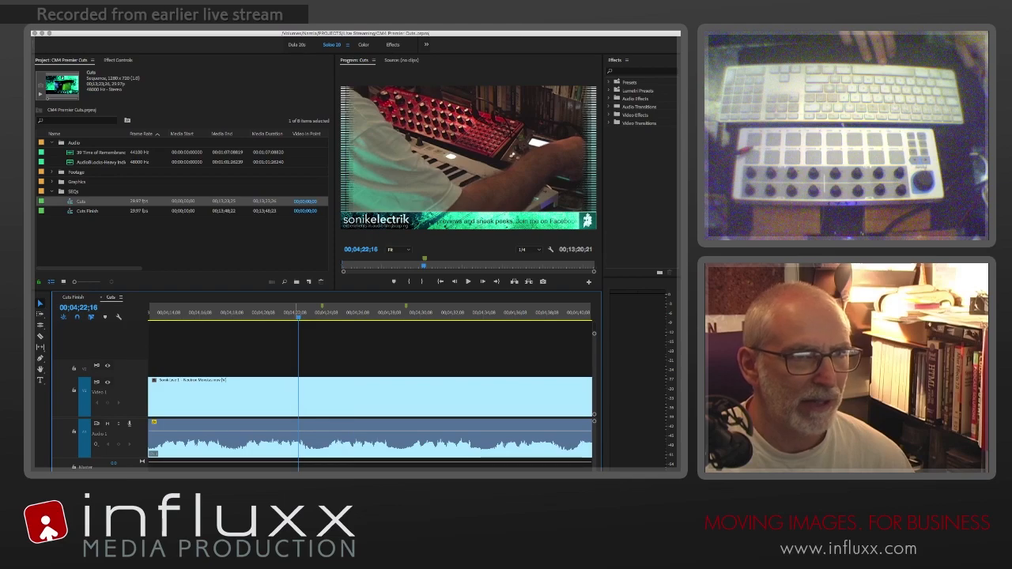
left_click(294, 313)
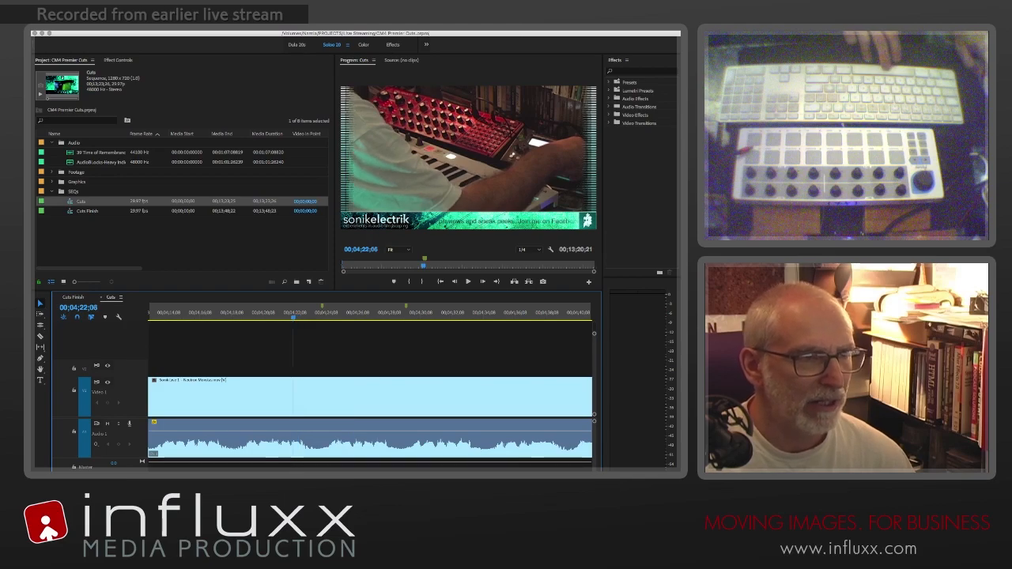
key("space")
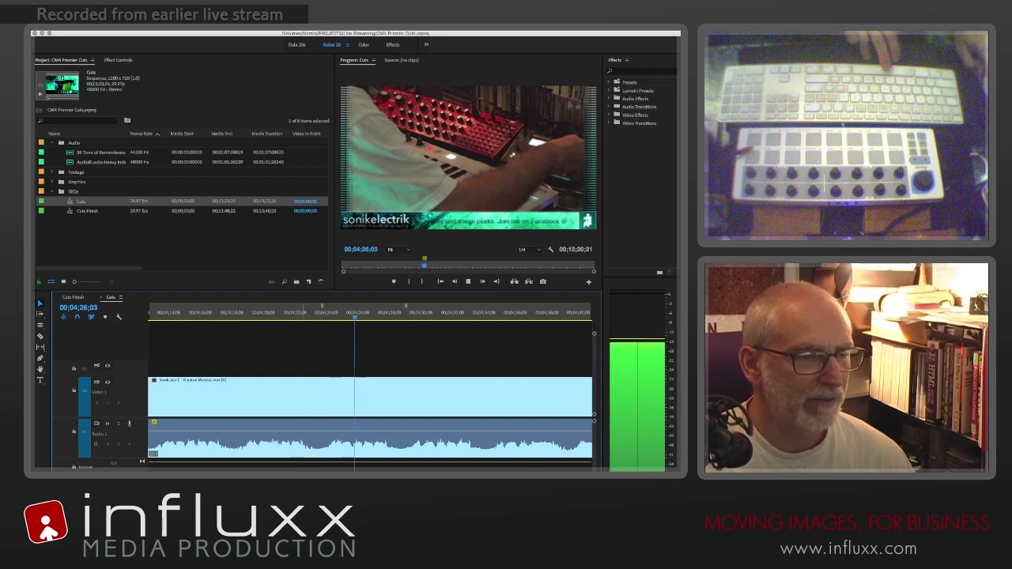
key("space")
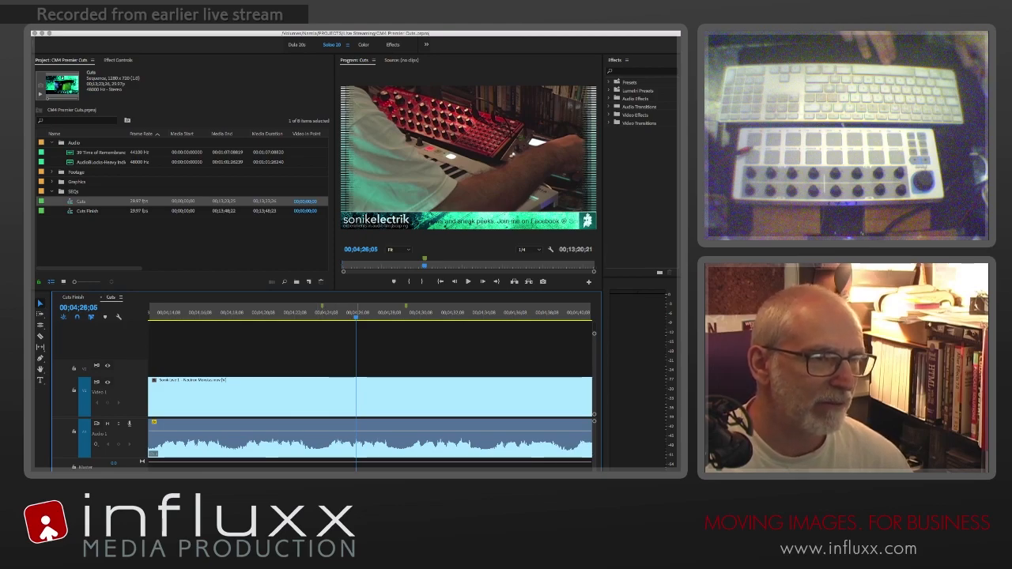
- Cut the clip at the first marker, 00;04;24;01, and select the segments before and after the cut in turn
left_click_drag(356, 317, 321, 317)
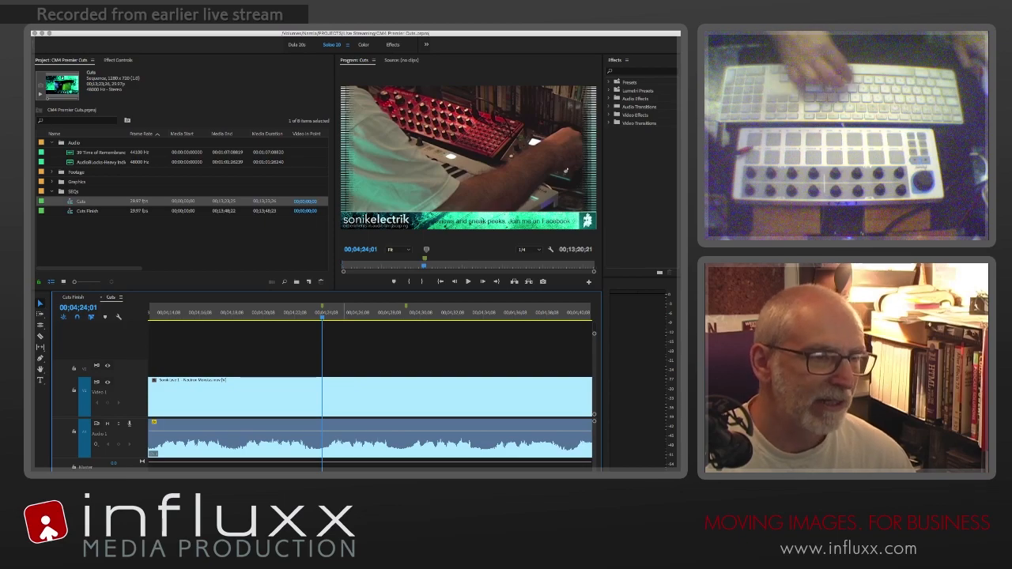
key("super+v")
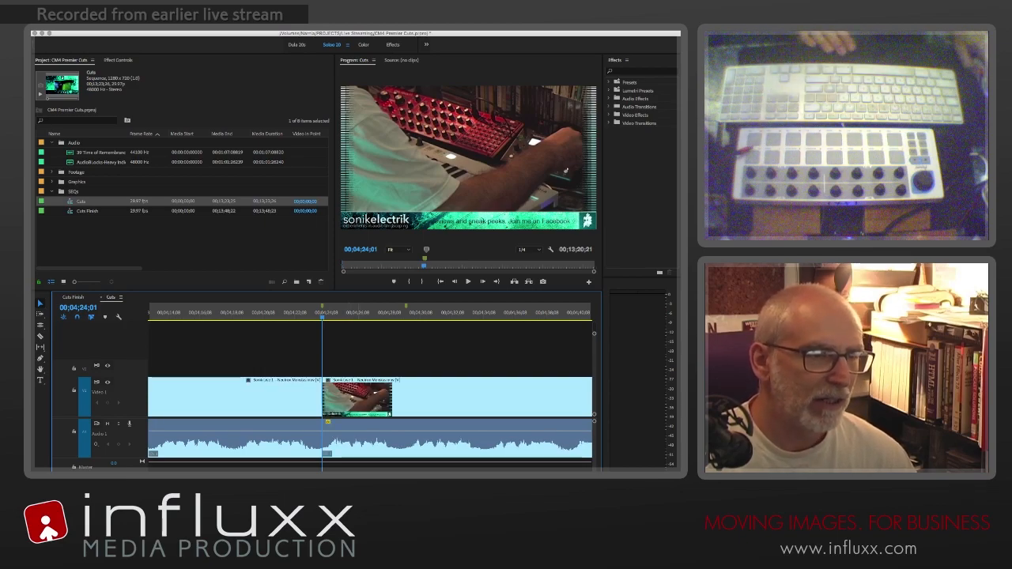
left_click(358, 400)
left_click(311, 400)
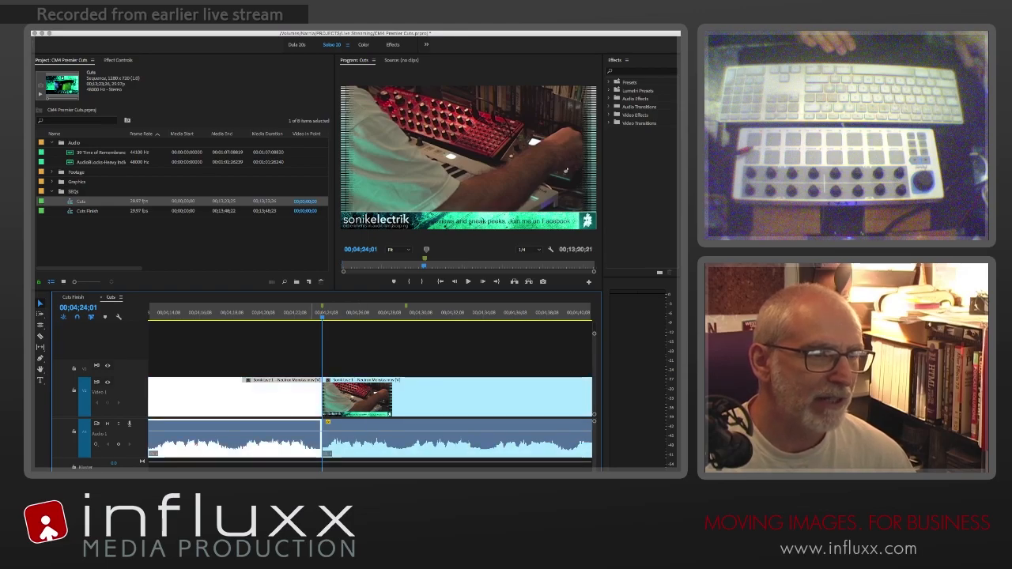
left_click(352, 400)
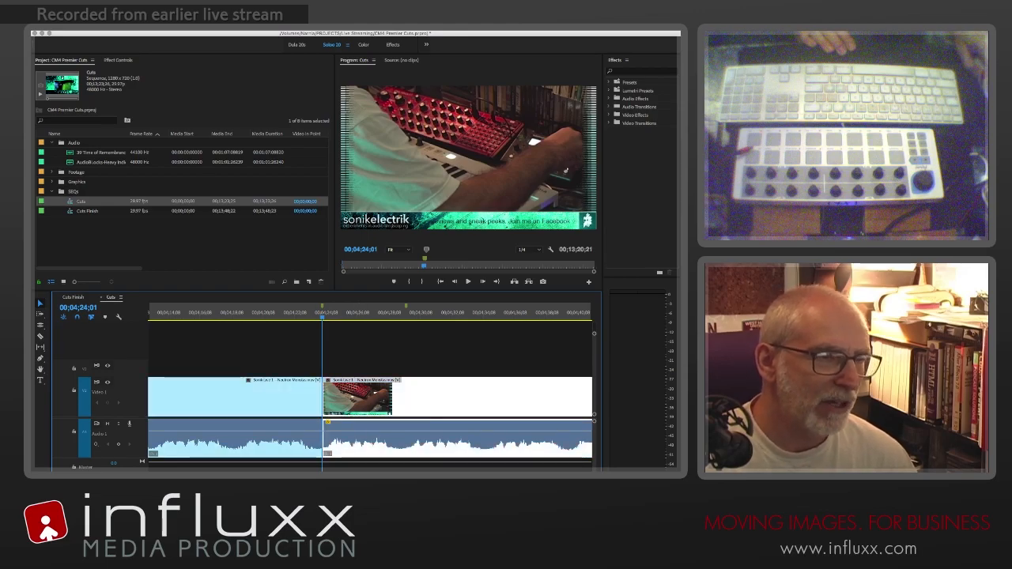
- Play across the new cut from 00;04;23;10, stopping at 00;04;25;20
left_click(311, 312)
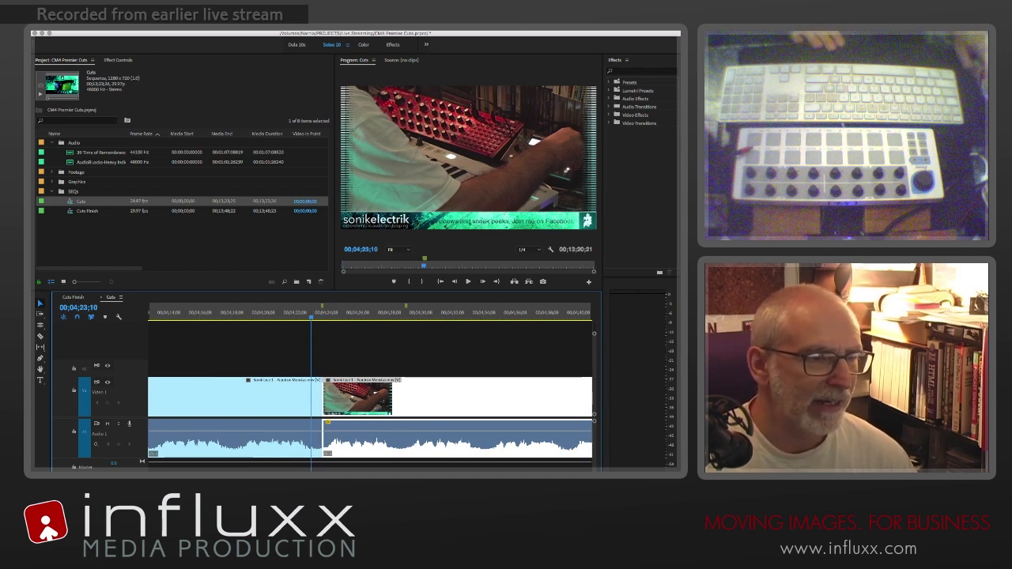
key("space")
key("space")
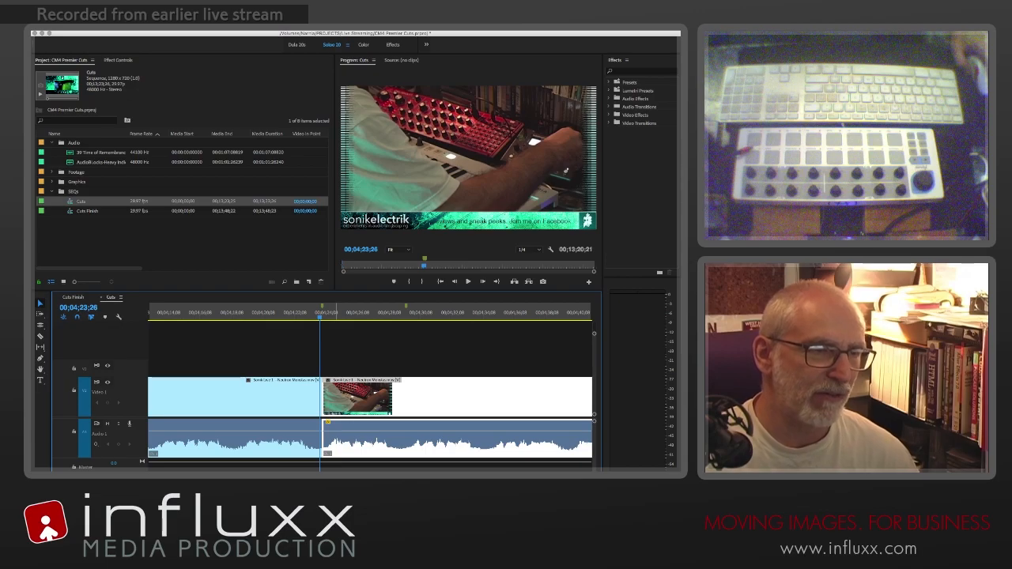
key("j")
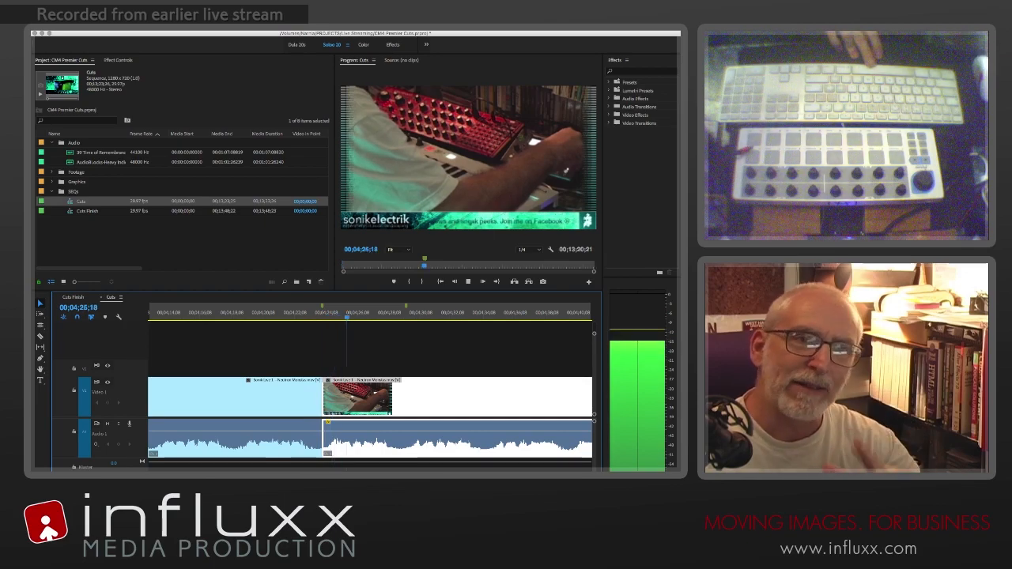
key("k")
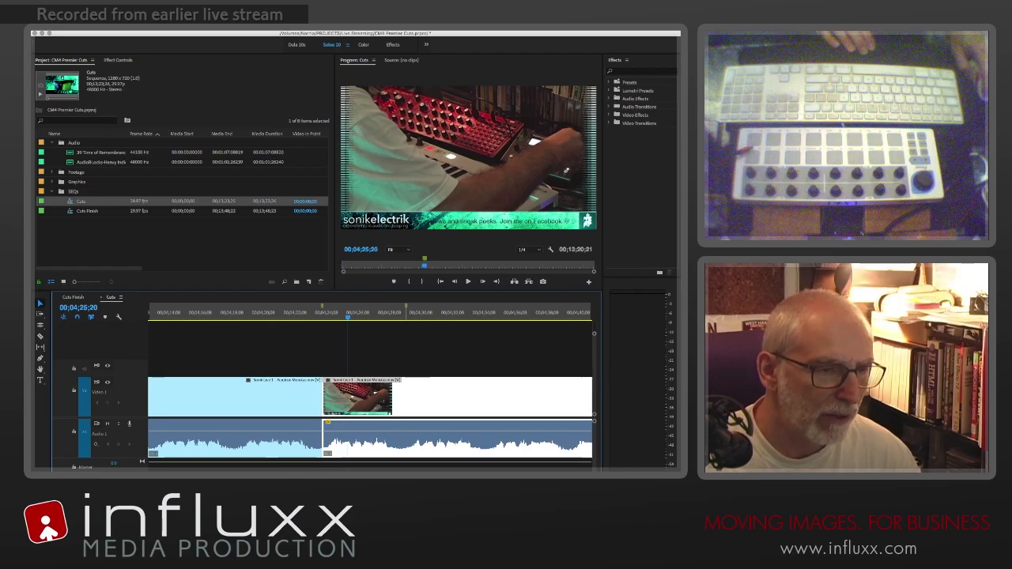
- Play on toward the second marker and step the playhead forward to 00;04;28;22
key("space")
key("space")
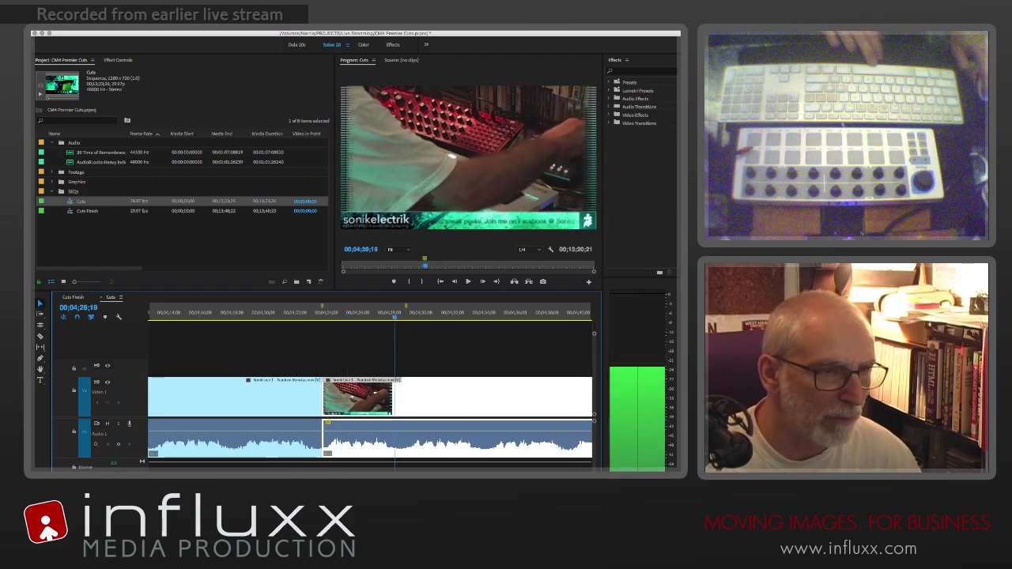
key("Right")
key("Right")
key("Right")
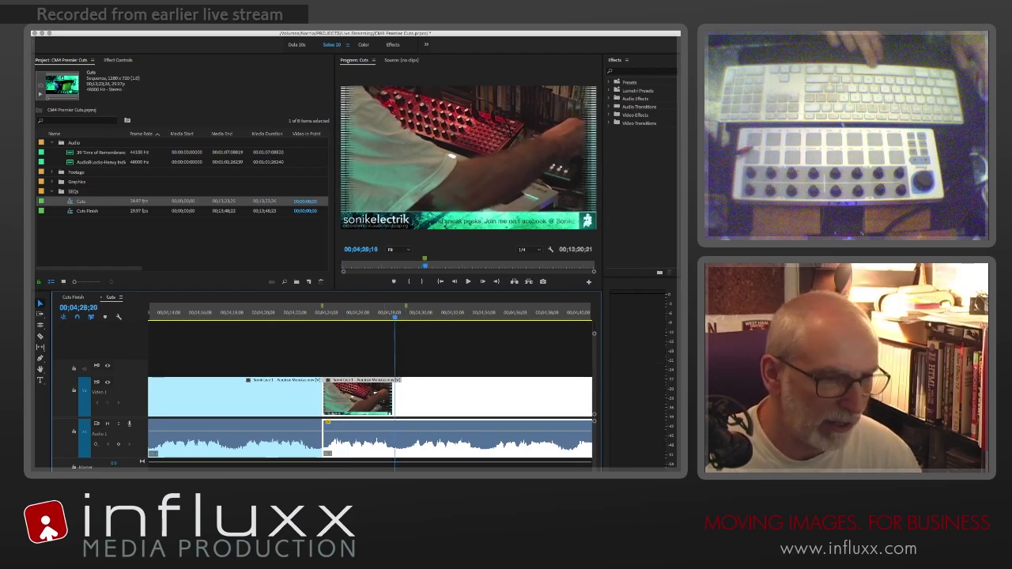
- Place the playhead on the second marker at 00;04;29;11 and cut the selected clip there
key("=")
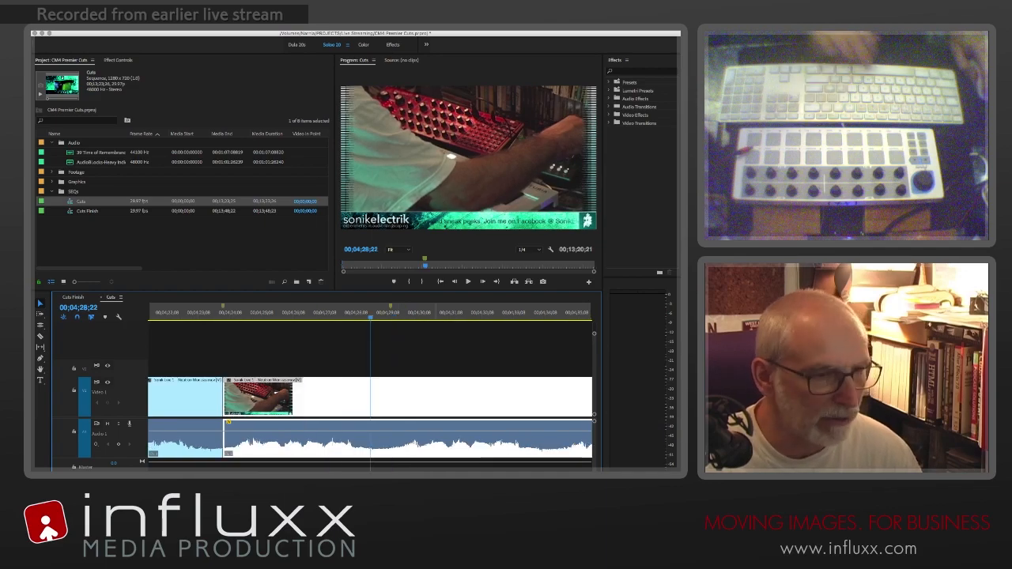
scroll(370, 387, "right", 2)
scroll(371, 388, "left", 1)
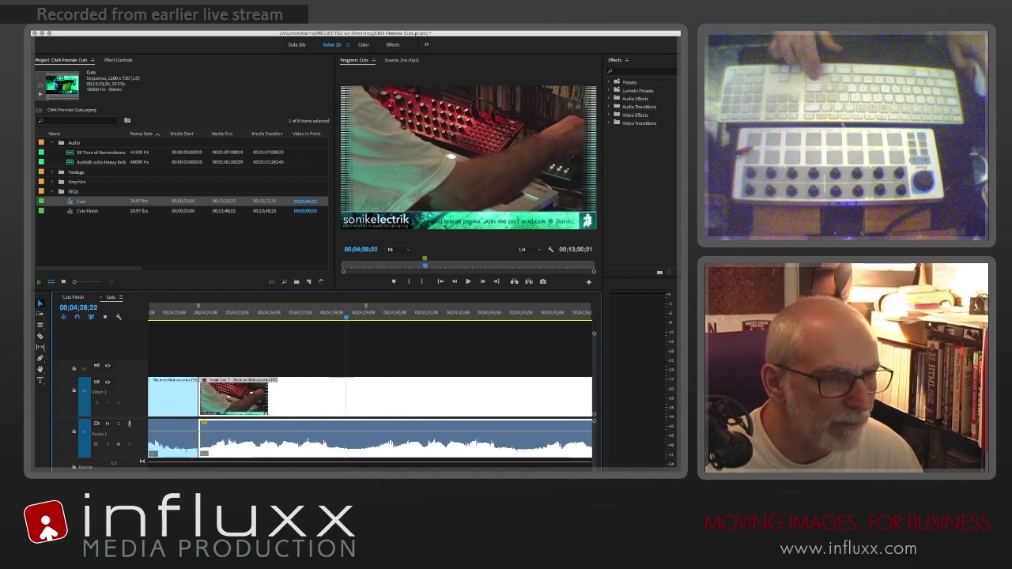
key("space")
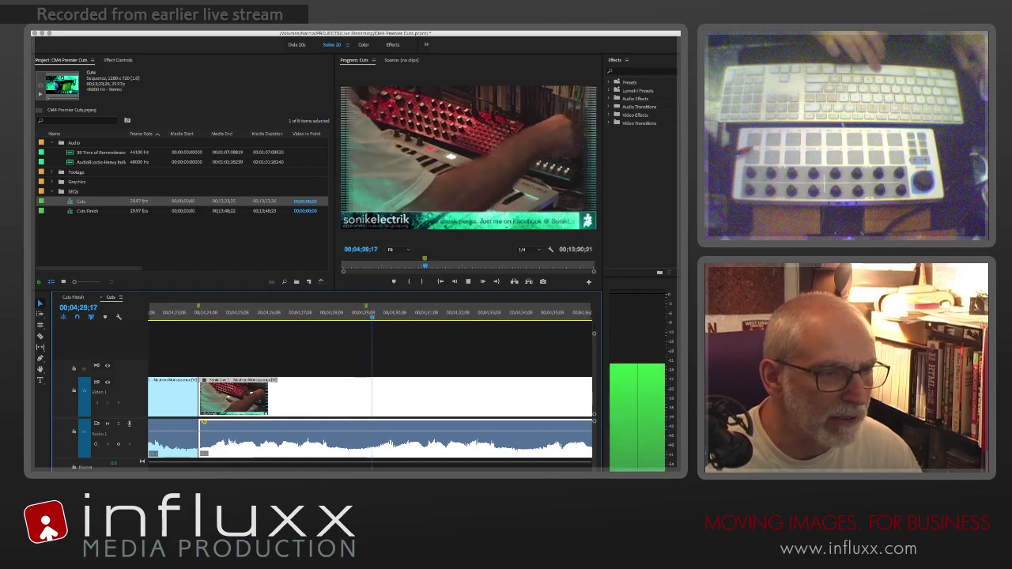
key("space")
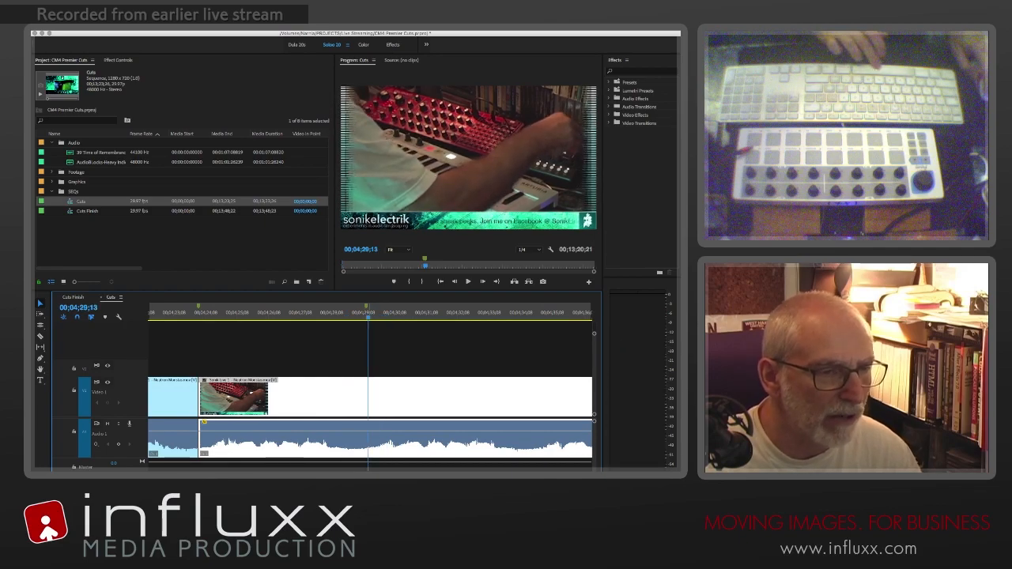
key("Left")
key("Left")
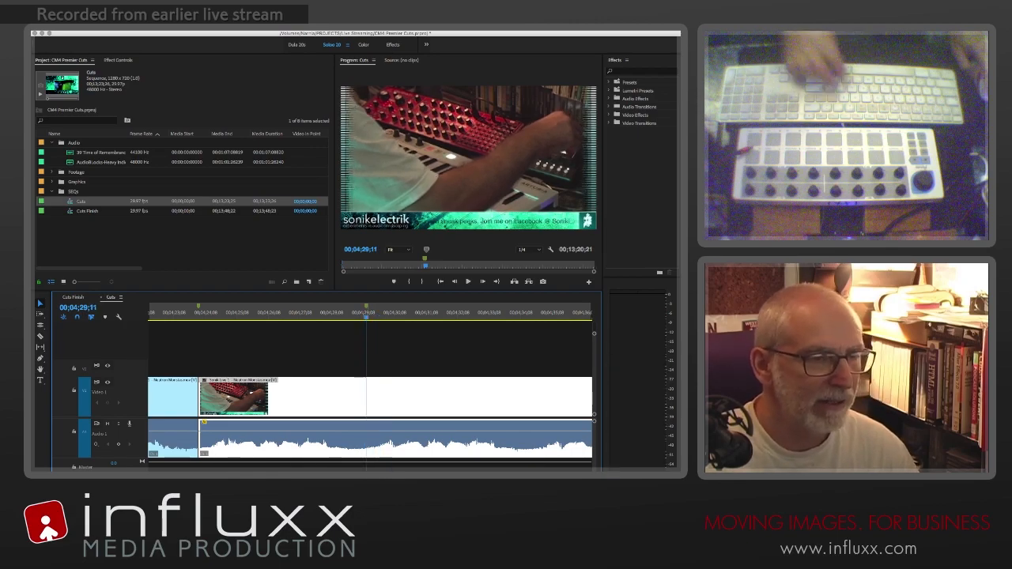
key("super+k")
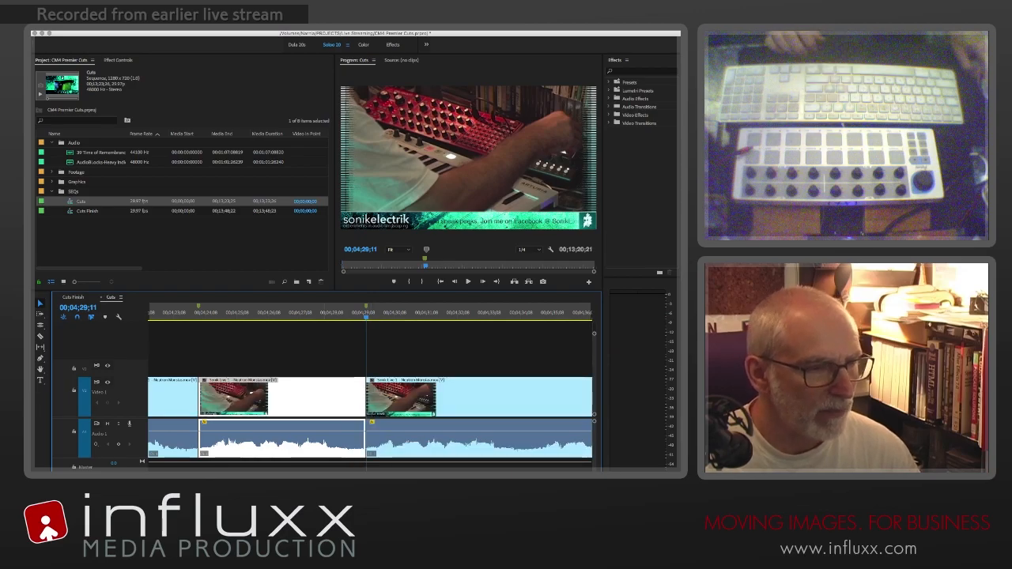
- Clear the selection, select the segment between the two cuts and play across the first cut to 00;04;25;23
key("super+shift+a")
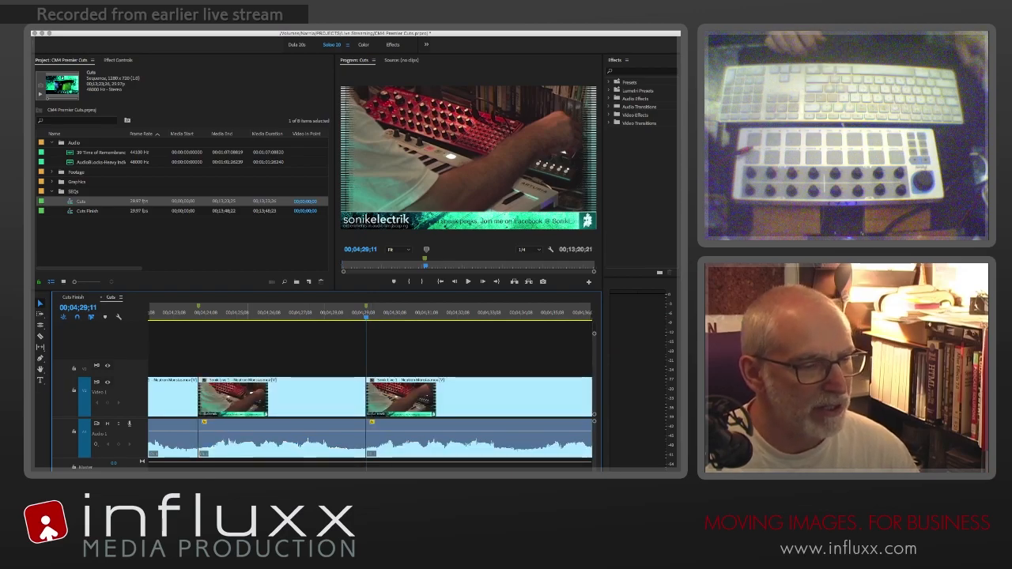
left_click(248, 400)
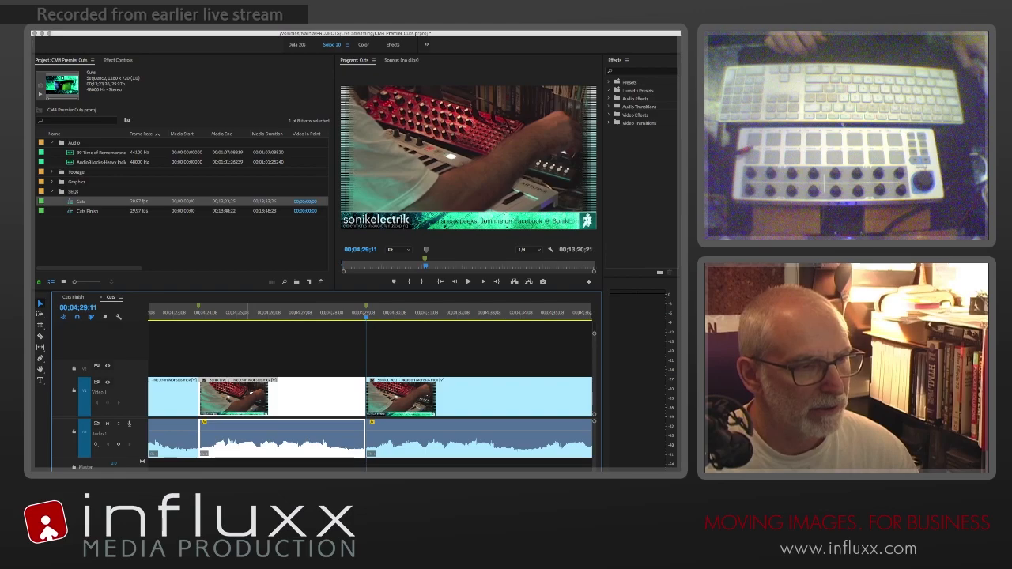
left_click(184, 313)
key("space")
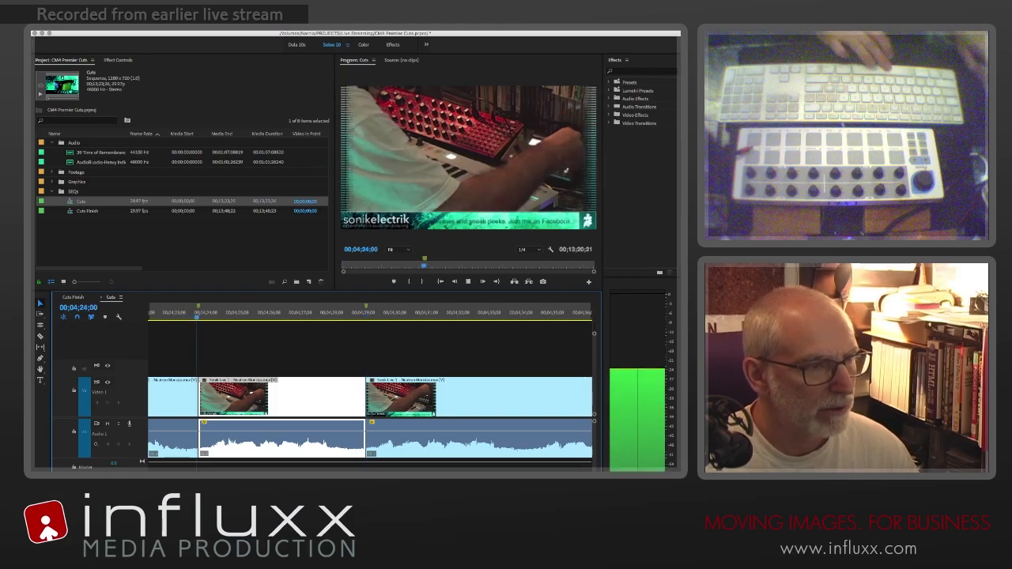
key("space")
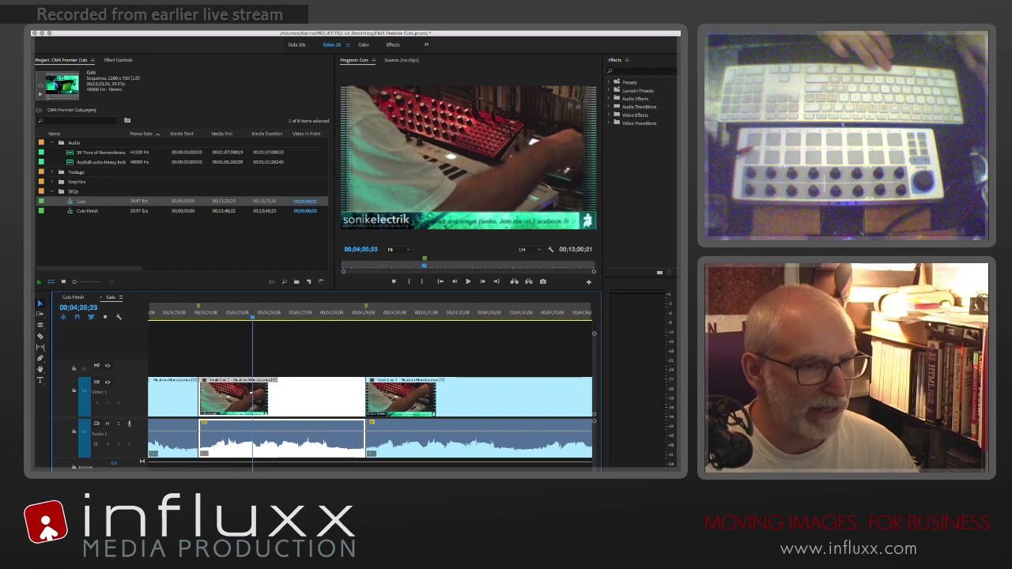
- Deselect all clips and select the clip under the playhead
scroll(370, 391, "left", 3)
scroll(370, 391, "left", 3)
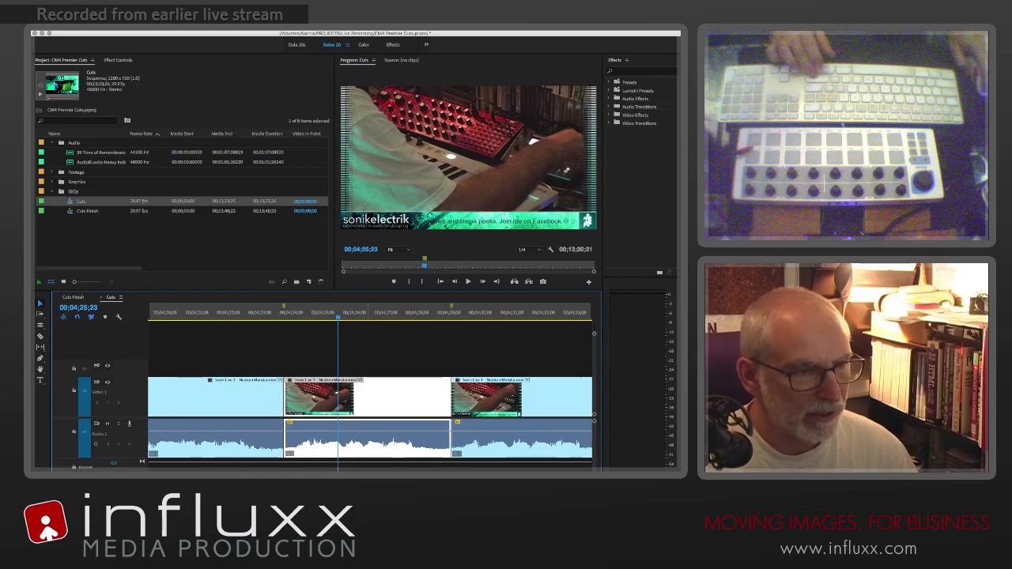
key("super+shift+a")
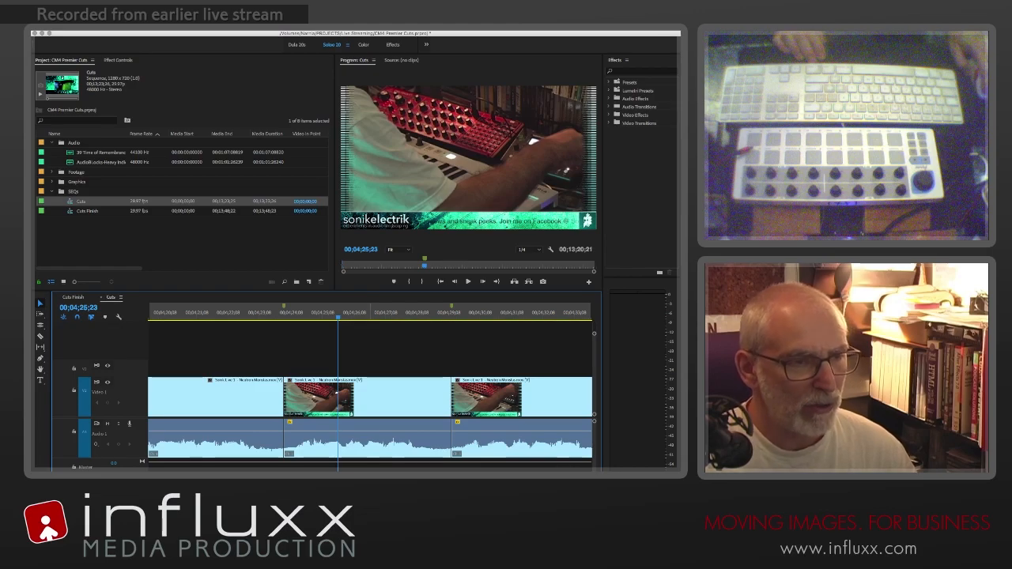
key("d")
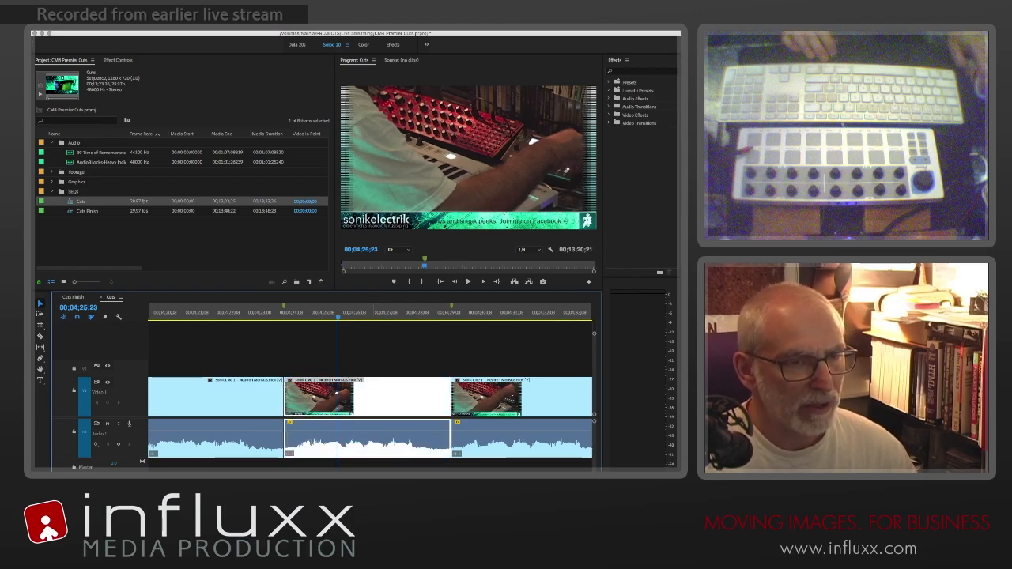
- Select the segments after and before the two cuts in turn, ending with the middle segment selected
left_click(517, 400)
left_click(378, 399)
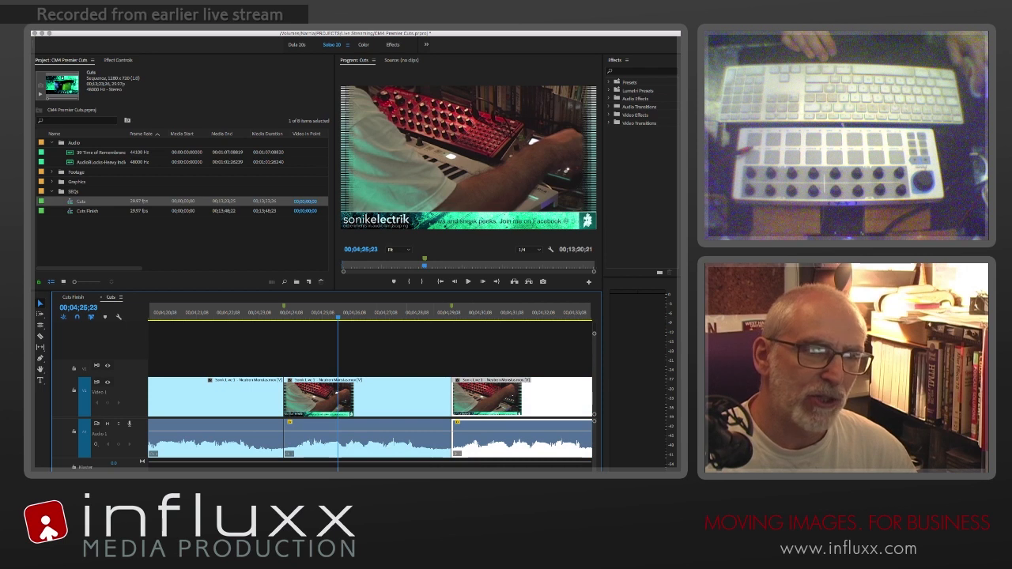
left_click(395, 399)
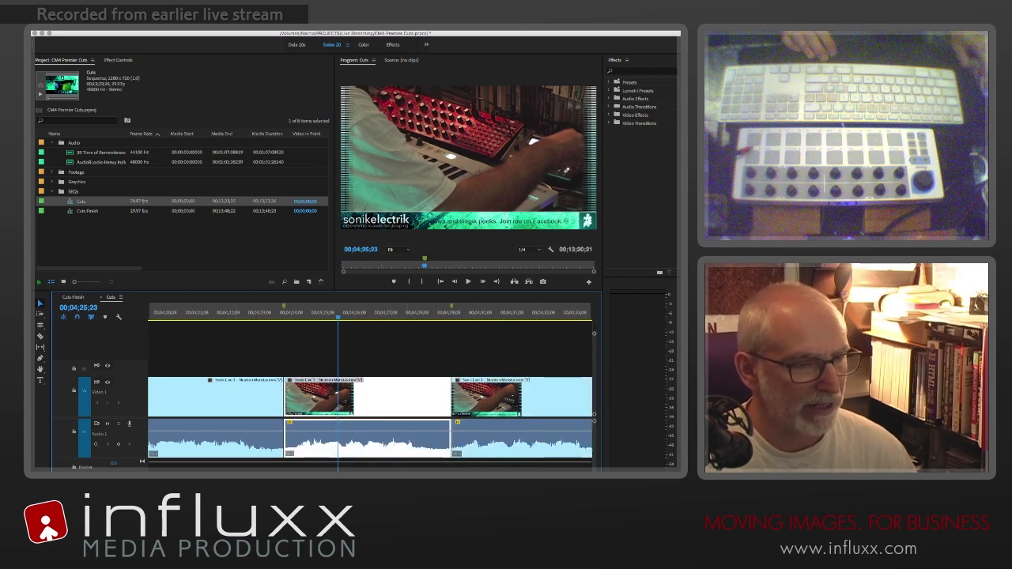
left_click(229, 398)
left_click(396, 399)
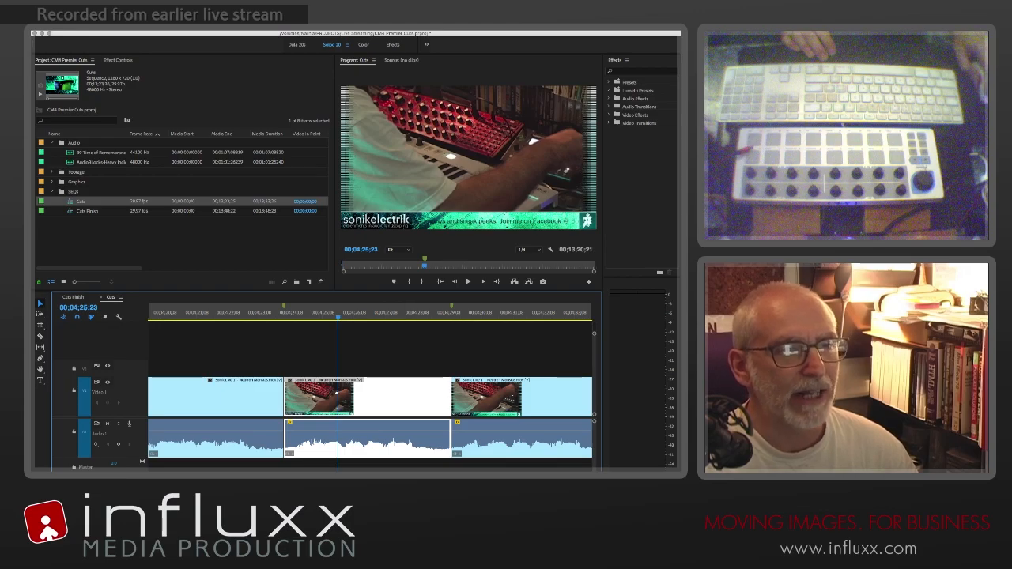
- Select only the video and only the audio of the middle segment in turn, and clear the selection
left_click(383, 399, "alt")
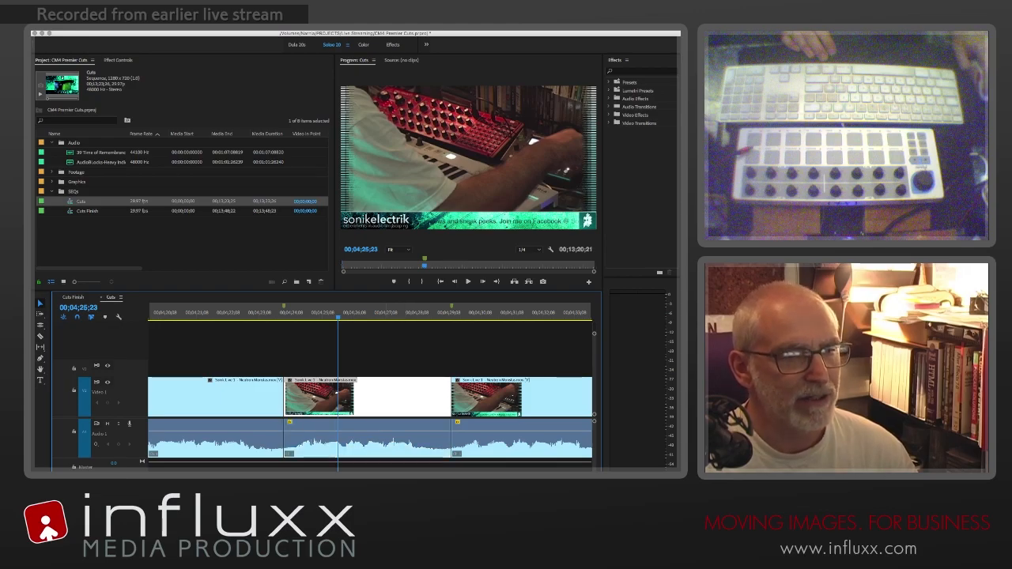
left_click(383, 350)
left_click(381, 400, "alt")
left_click(381, 440, "alt")
left_click(380, 400, "alt")
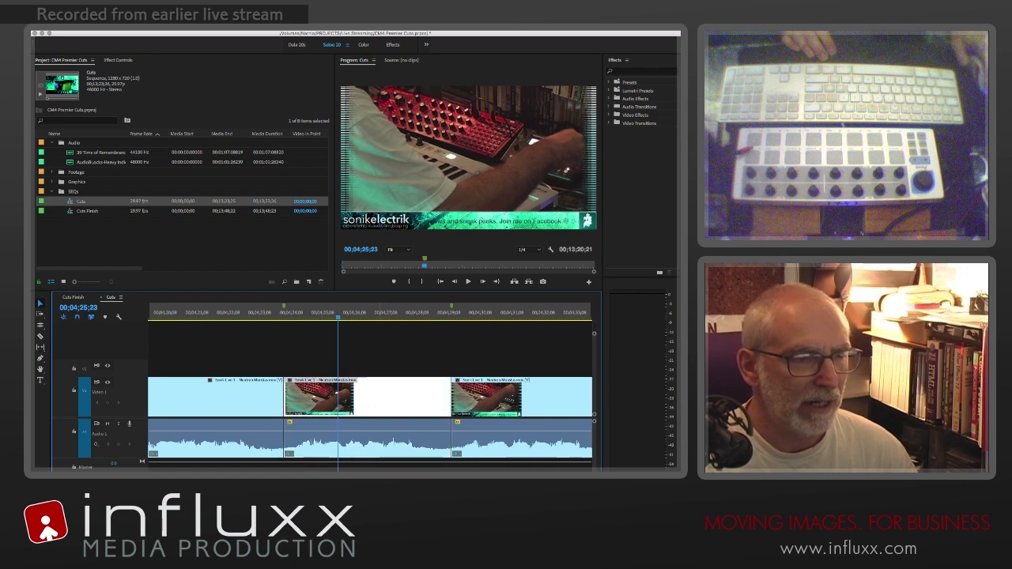
left_click(373, 349)
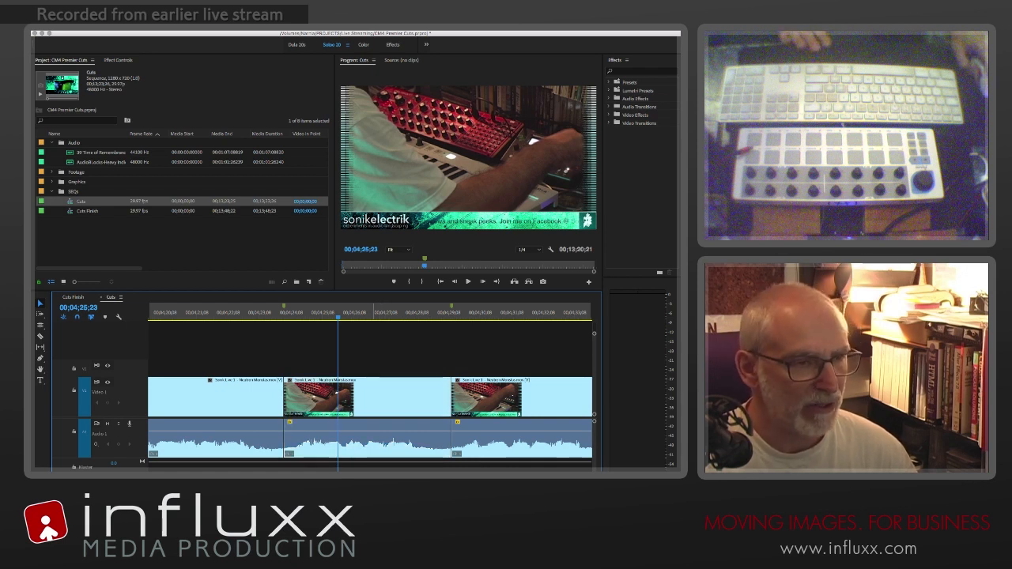
- Delete only the video of the middle segment, and select and clear the edit point at the end of the first segment
left_click(375, 440, "alt")
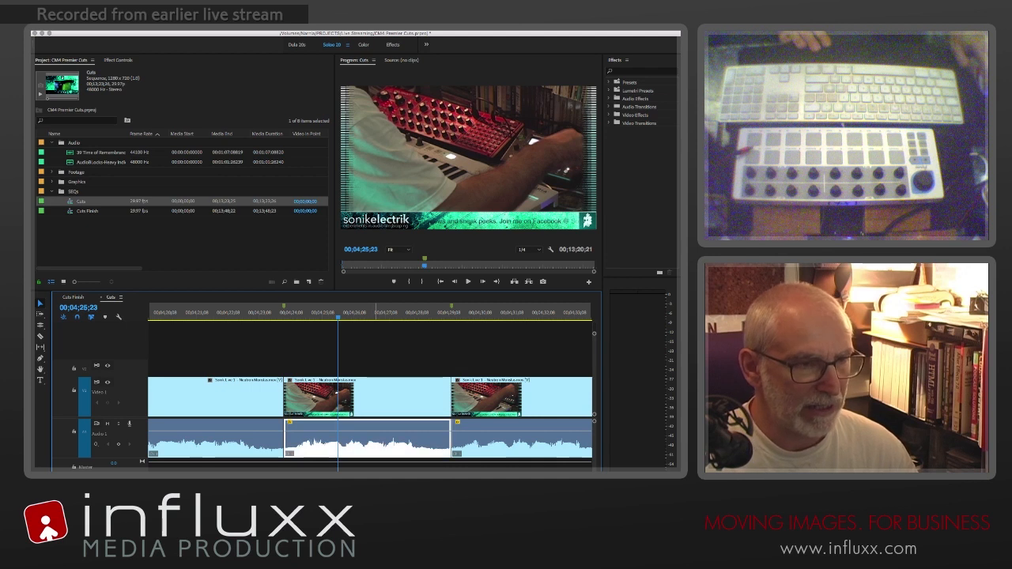
left_click(379, 400, "alt")
key("Delete")
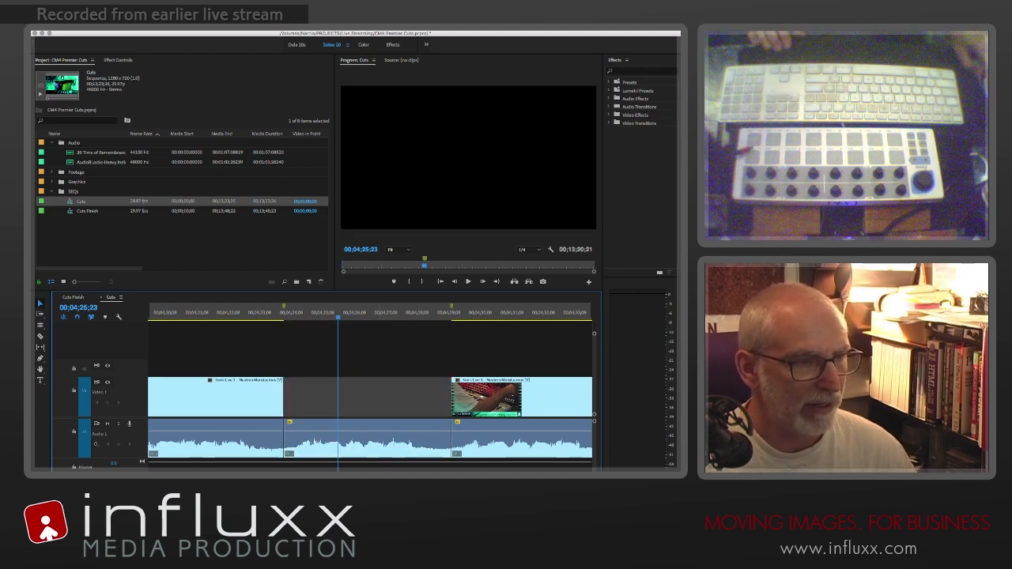
left_click(282, 398)
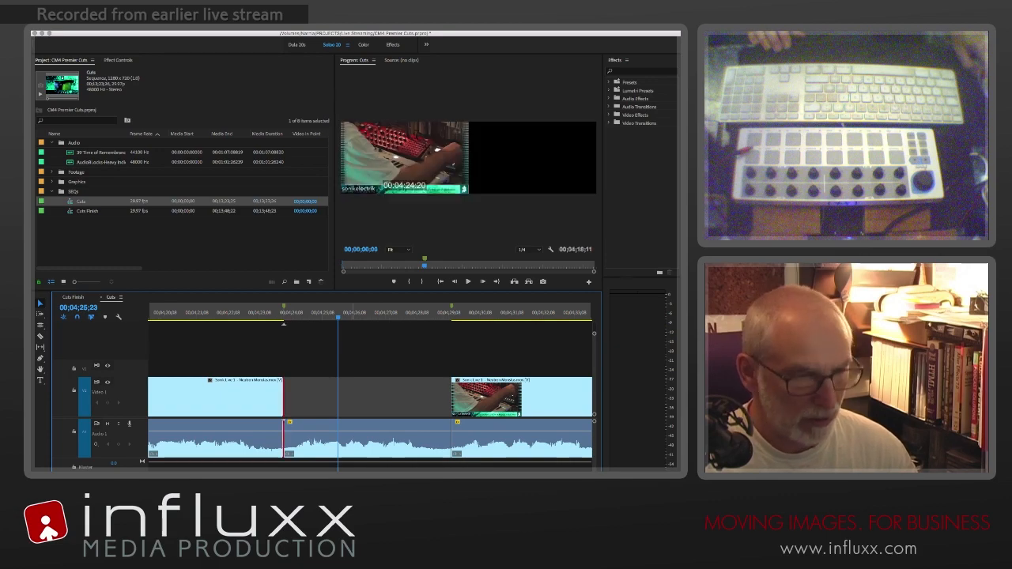
key("o")
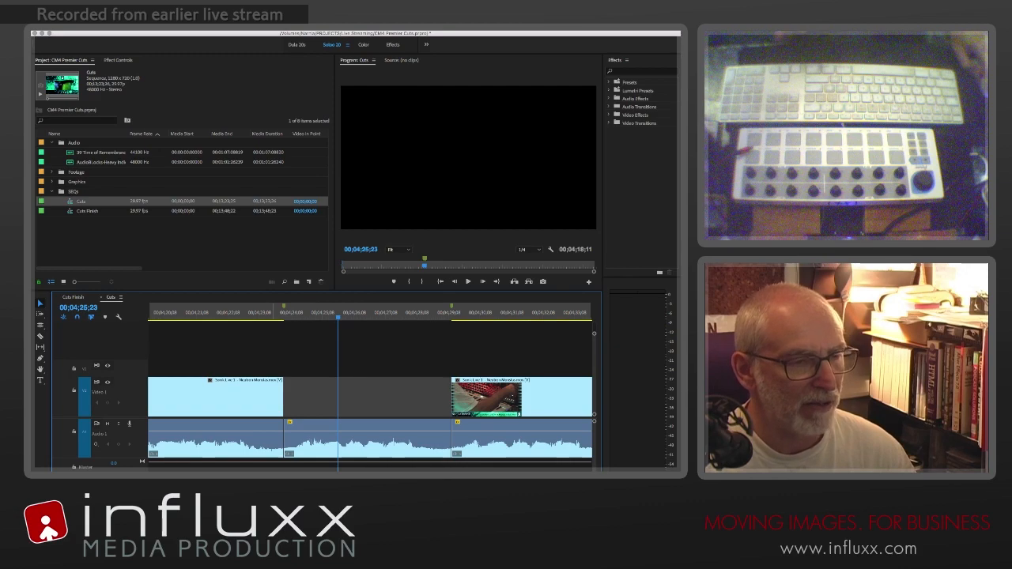
- Move the middle segment's remaining audio to the Audio 2 track beneath the first segment, ending at the first marker
key("d")
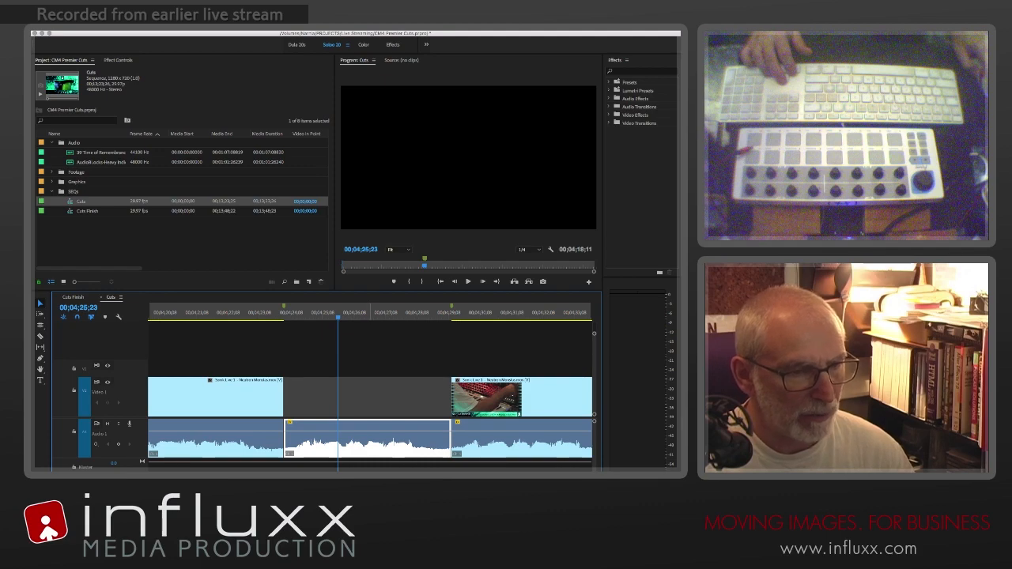
left_click(377, 439)
mouse_move(377, 439)
left_mouse_down()
mouse_move(203, 439)
mouse_move(202, 462)
left_mouse_up()
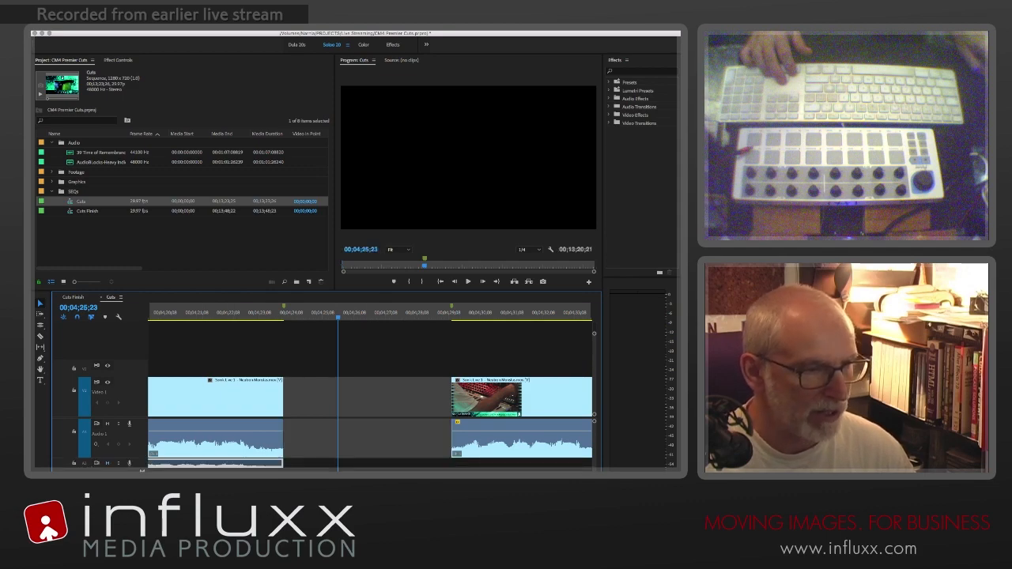
- Enlarge the Audio 2 track so the moved audio clip and its waveform are fully shown
scroll(370, 380, "left", 4)
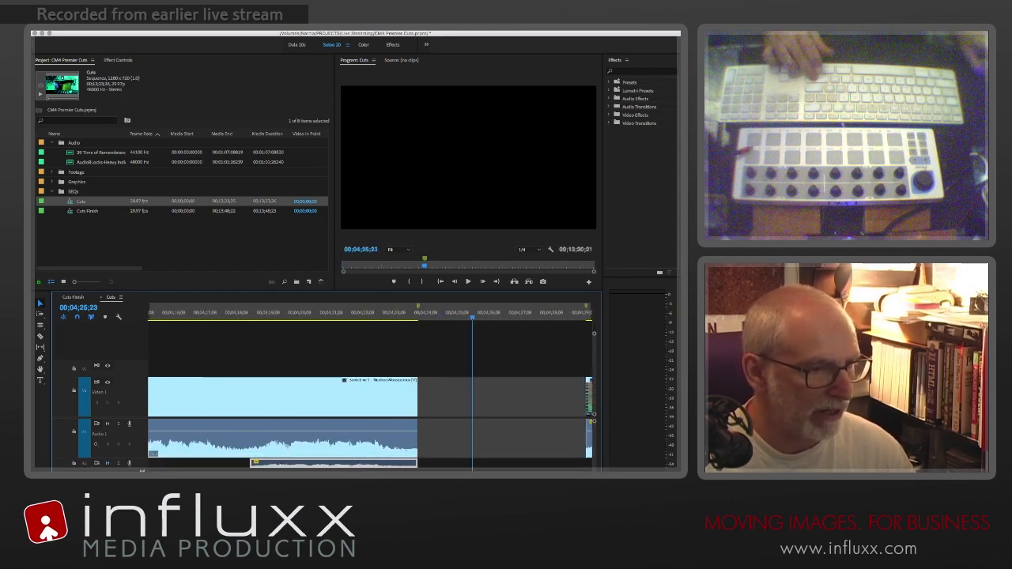
scroll(299, 443, "down", 2)
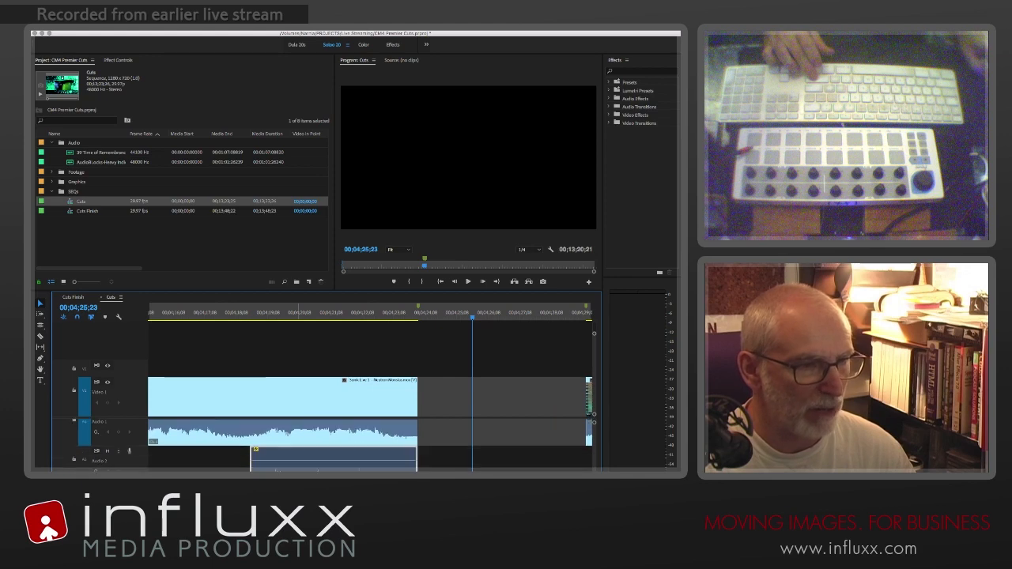
scroll(298, 443, "up", 2)
scroll(298, 443, "down", 2)
scroll(298, 443, "up", 1)
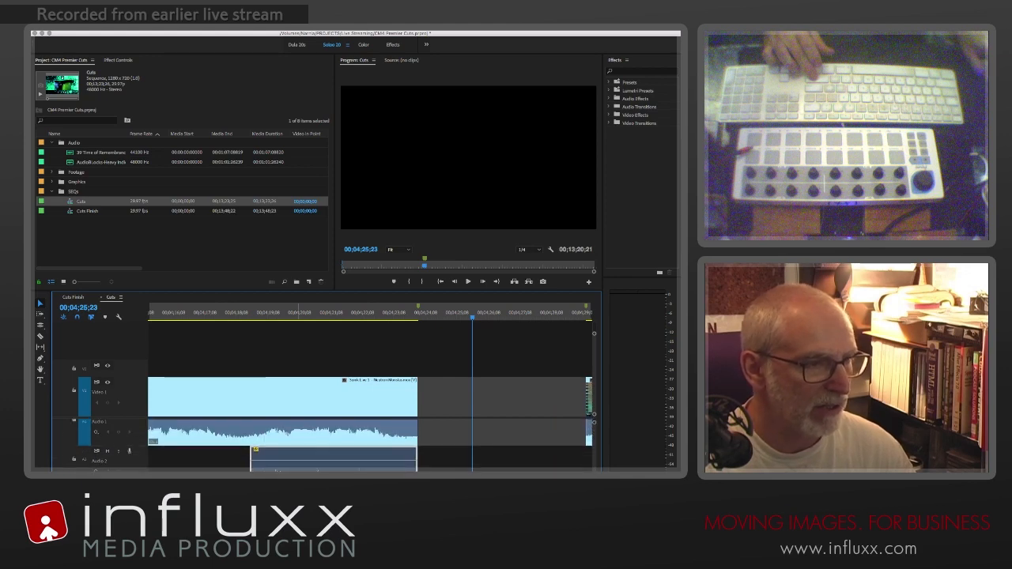
left_click_drag(111, 417, 111, 391)
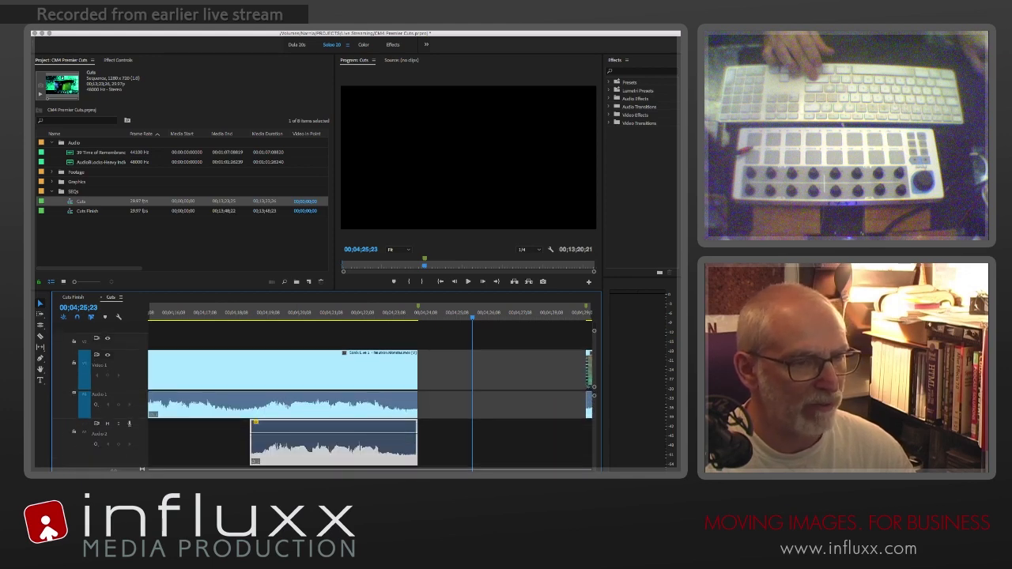
scroll(339, 435, "up", 2)
scroll(339, 435, "down", 2)
scroll(339, 435, "up", 2)
scroll(340, 435, "down", 2)
scroll(340, 435, "up", 2)
scroll(339, 435, "down", 2)
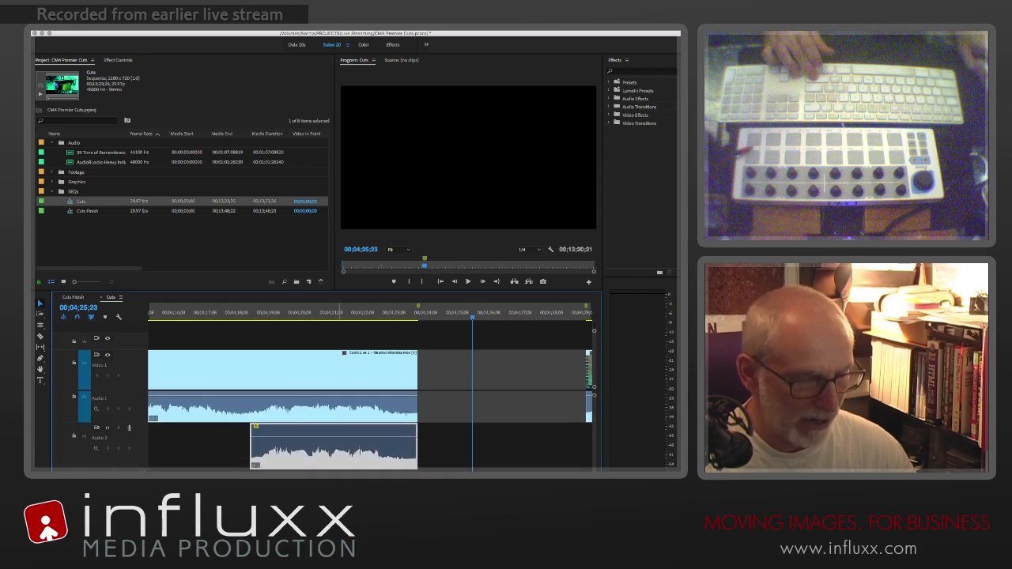
scroll(340, 435, "left", 3)
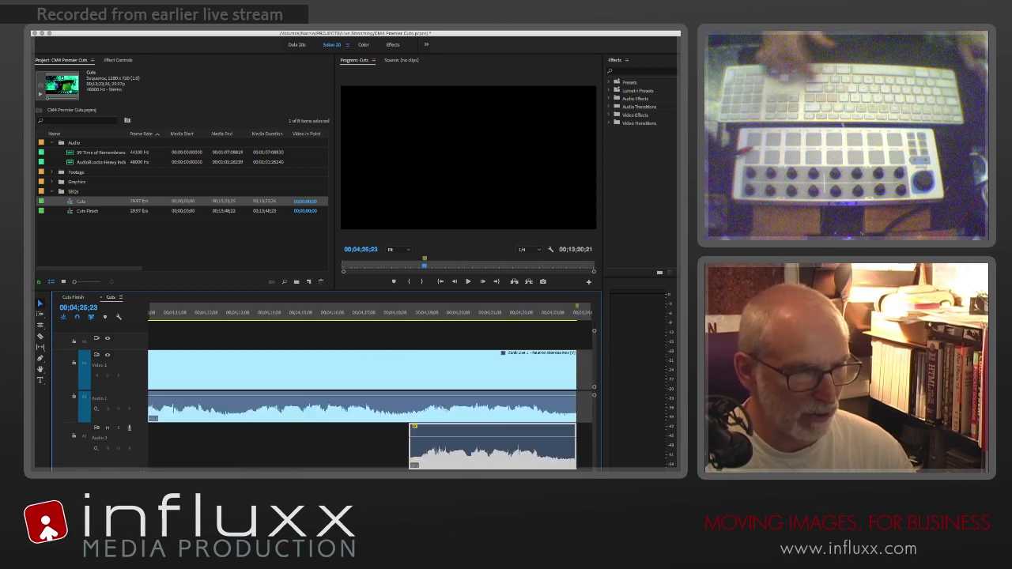
scroll(339, 435, "right", 3)
scroll(339, 435, "up", 1)
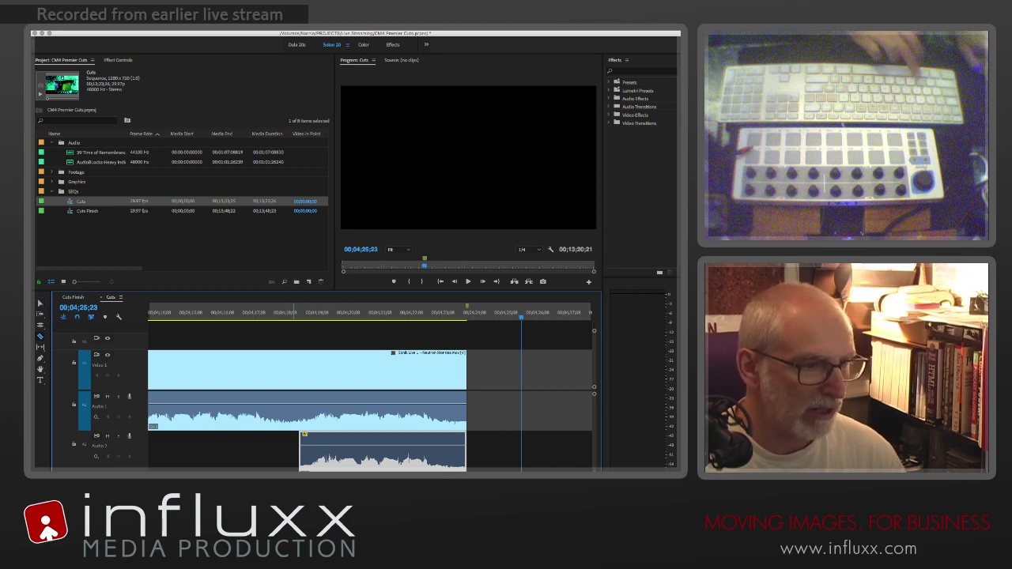
- Split the first segment with the Razor tool at the start of the Audio 2 clip, and select the new segment with the Selection tool
key("c")
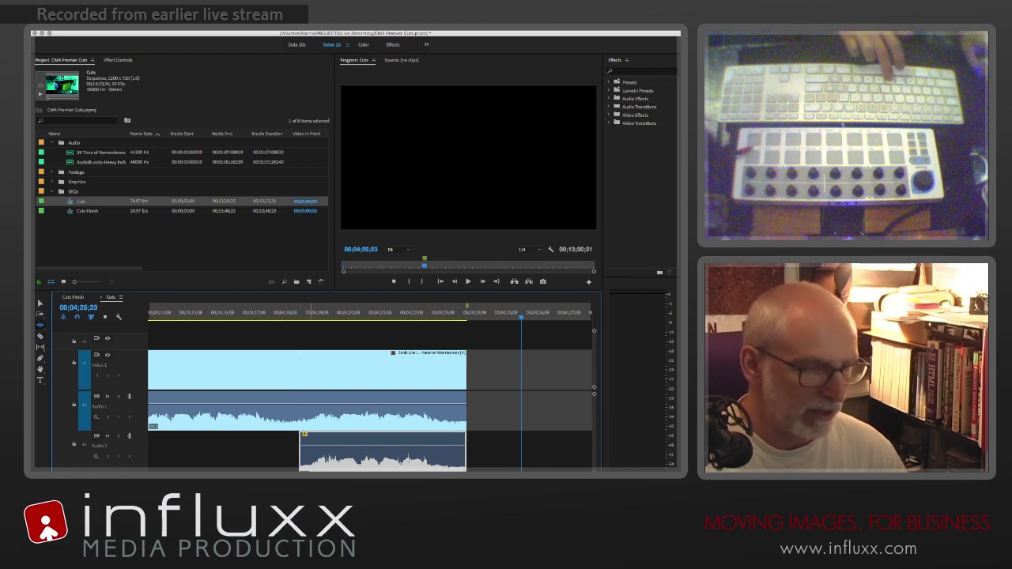
key("b")
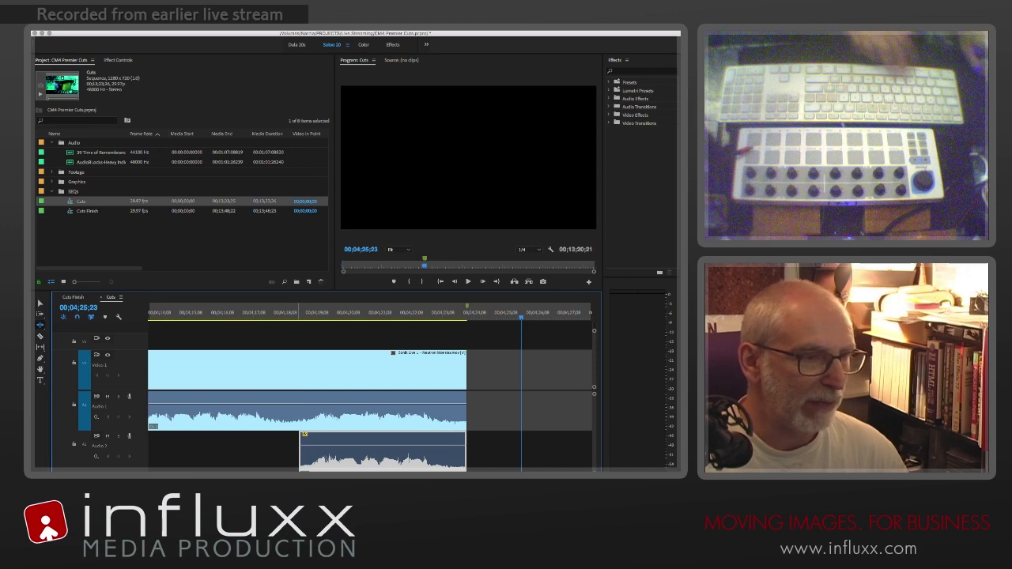
key("c")
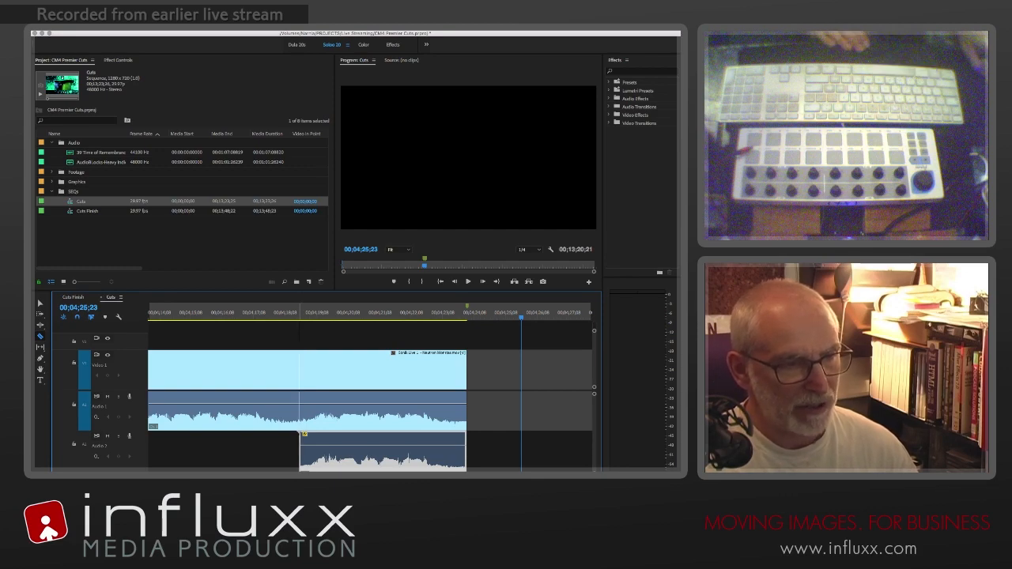
left_click(299, 370)
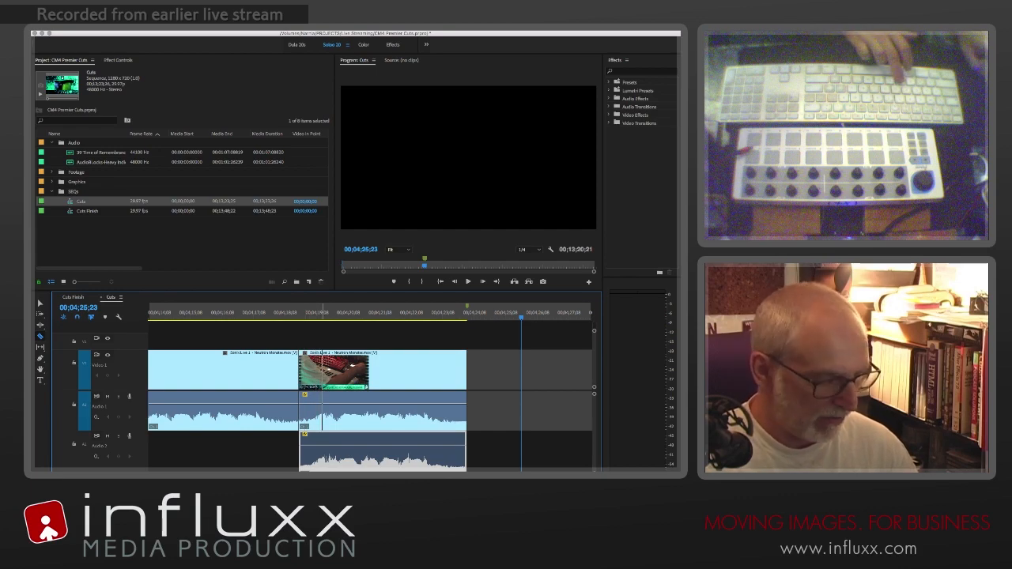
key("v")
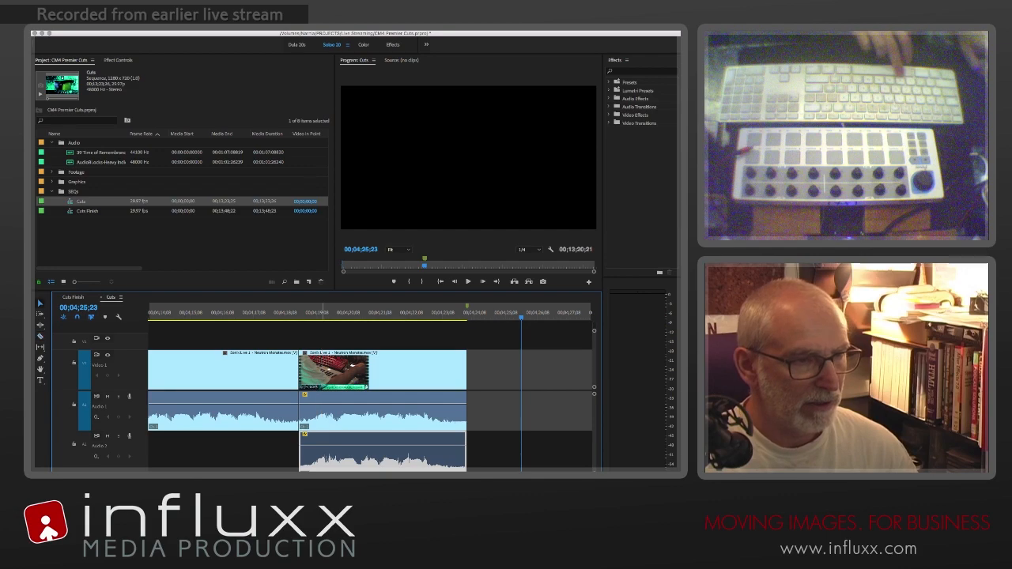
left_click(324, 411)
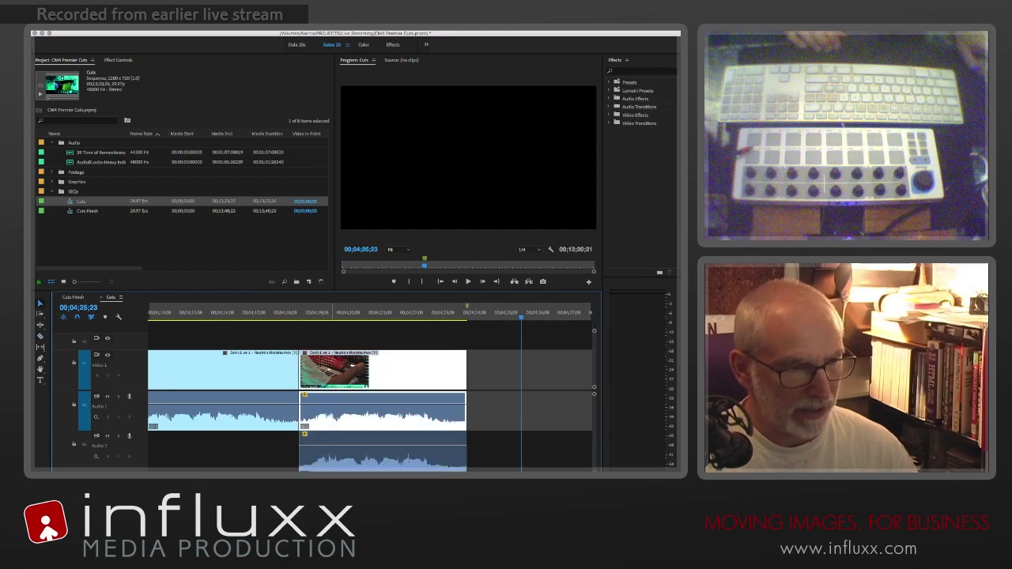
- Delete the audio clip on Audio 2 and move the newly cut segment into the gap between the two markers
left_click(334, 452)
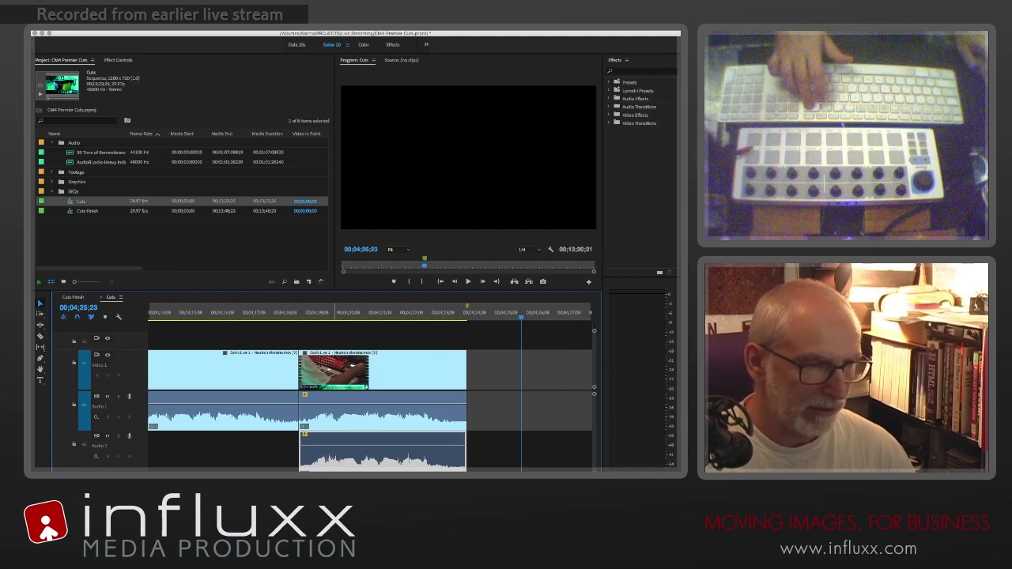
key("Delete")
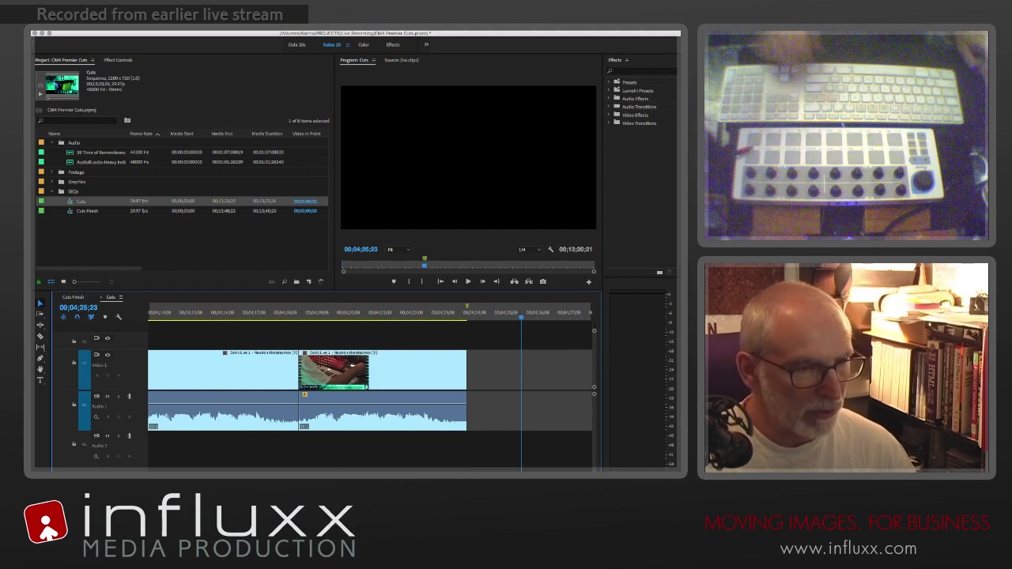
scroll(370, 388, "right", 5)
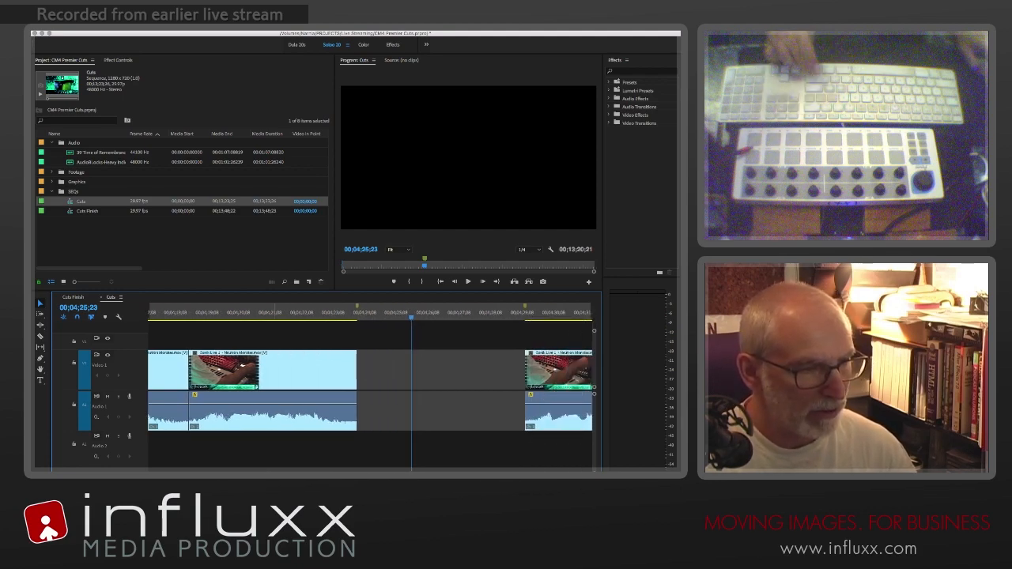
left_click(275, 373)
left_click_drag(276, 374, 444, 373)
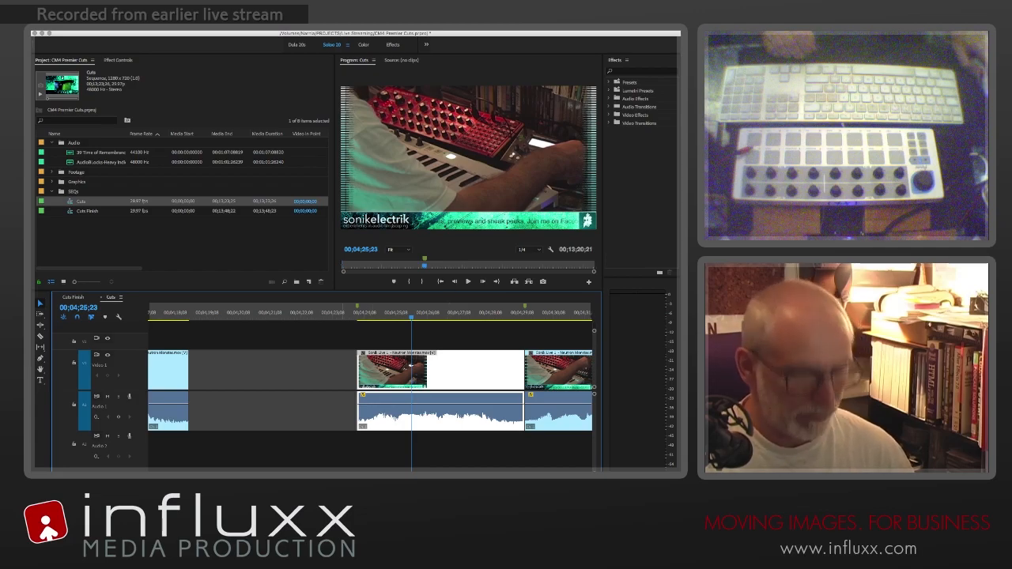
- Clear the selection and delete only the video of the segment between the two markers, keeping its audio
left_click(431, 338)
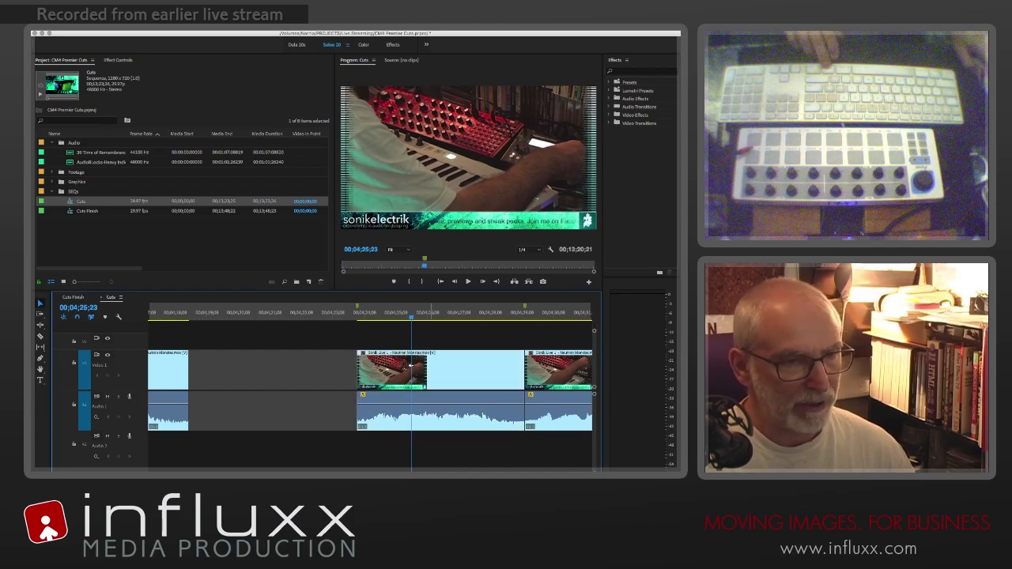
left_click(412, 366)
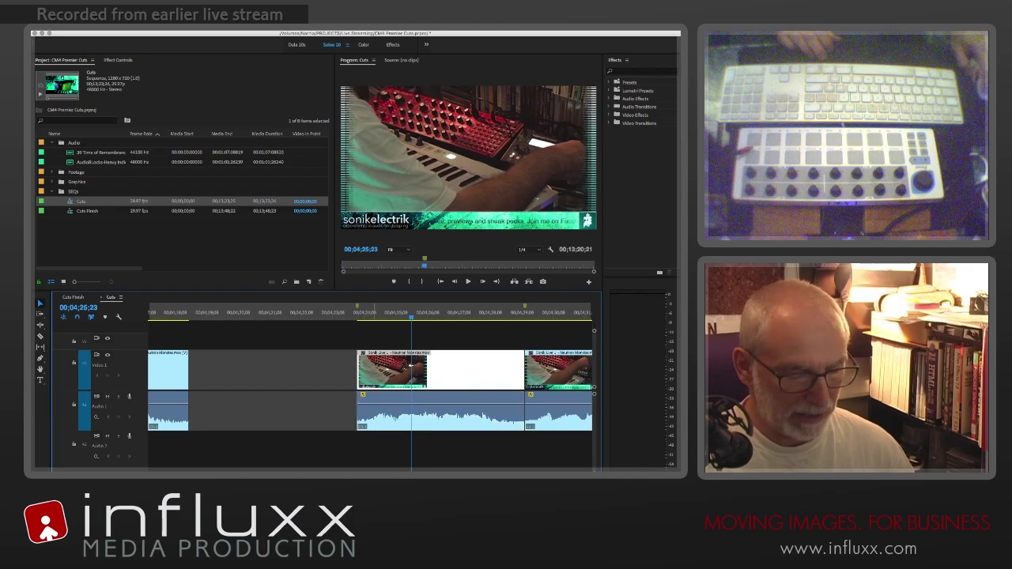
key("Delete")
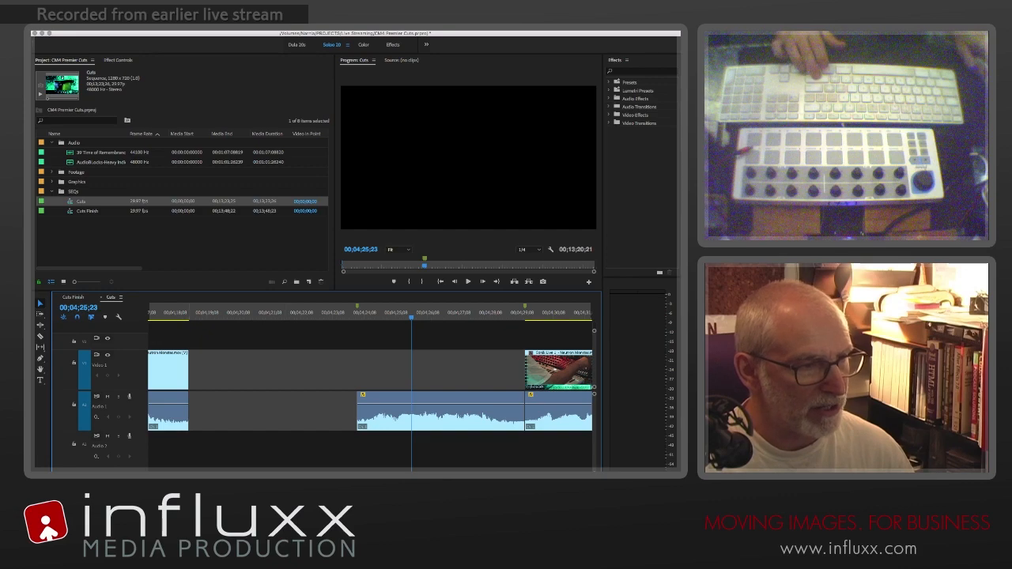
- Extend the first clip to the first marker, unlink its video and audio, and extend the video alone to the second marker
left_click_drag(188, 371, 357, 372)
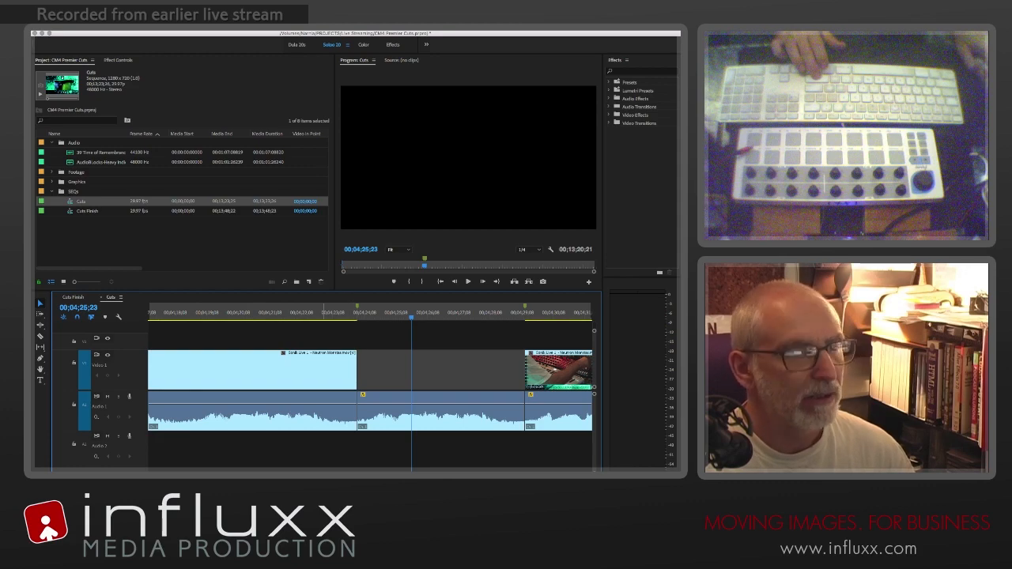
left_click(323, 372)
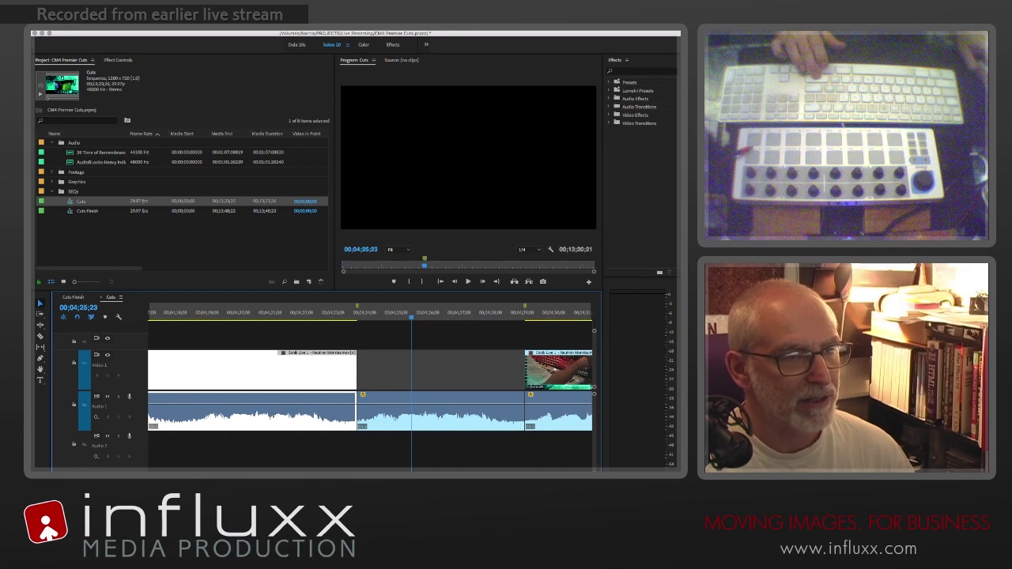
key("super+l")
left_click(381, 372)
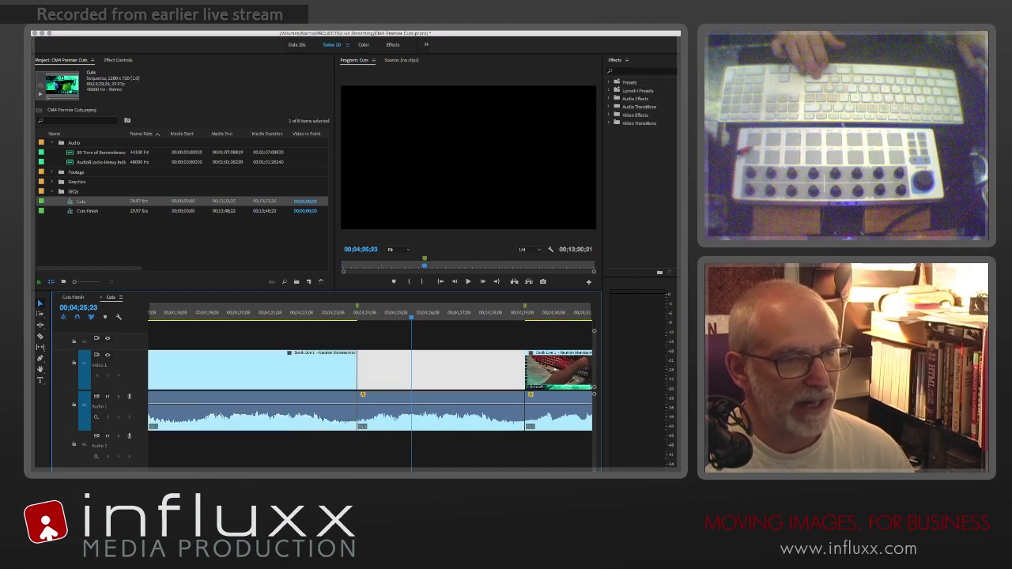
left_click_drag(358, 371, 524, 371)
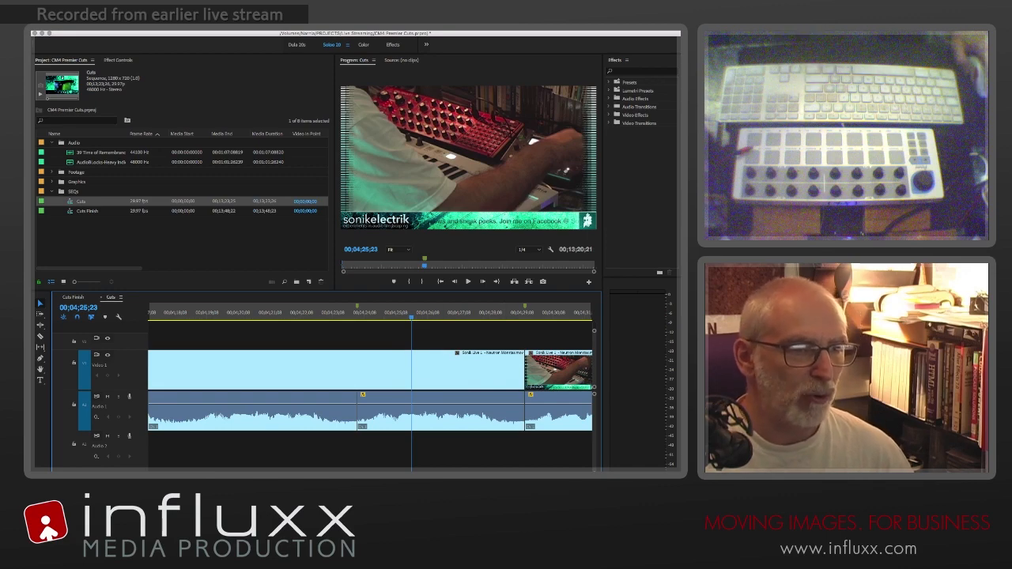
- Apply the Constant Power crossfade to the Audio 1 cuts at the second marker and at the first marker
left_click(450, 412)
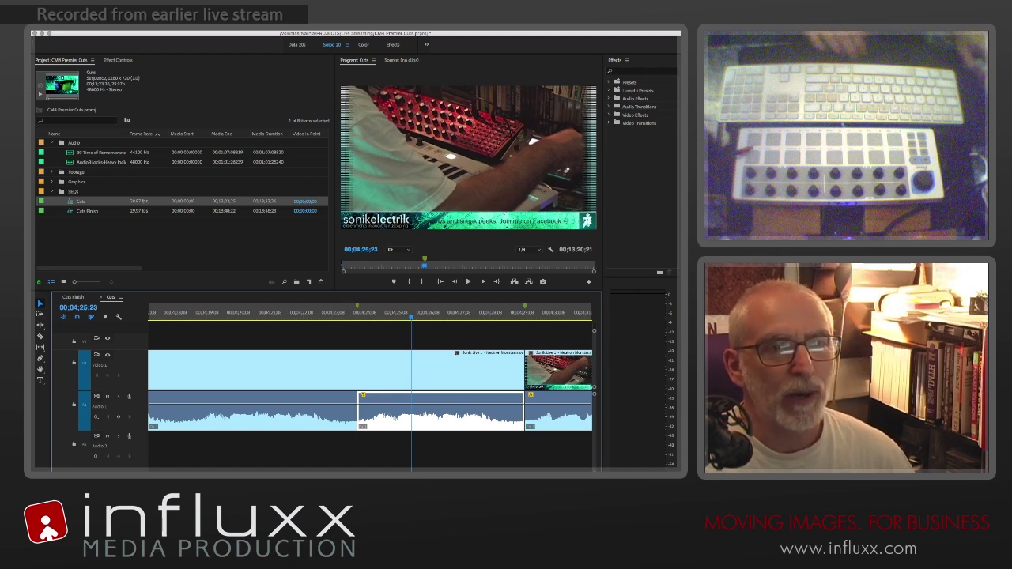
left_click(609, 123)
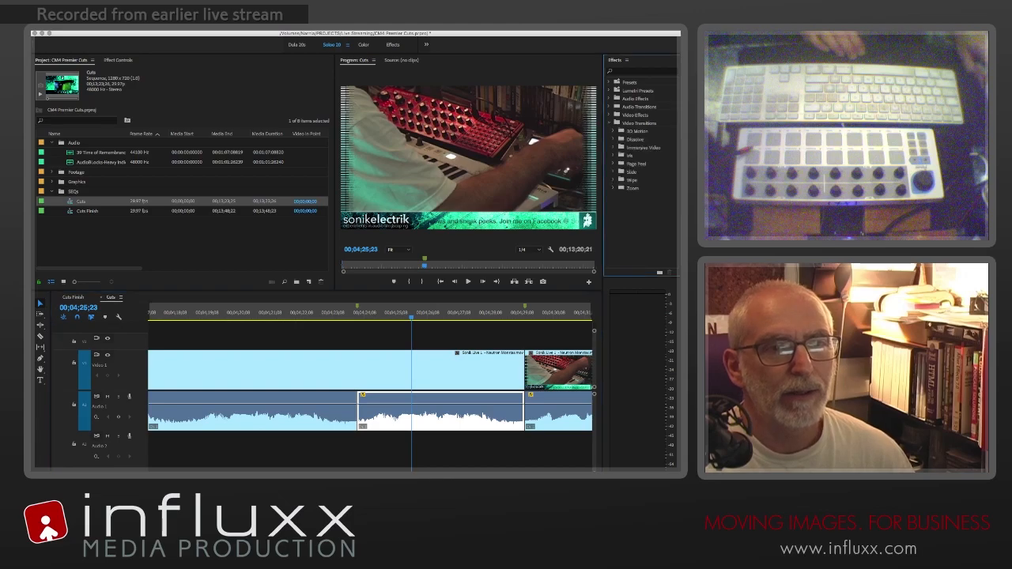
left_click(609, 115)
left_click(609, 107)
left_click(614, 115)
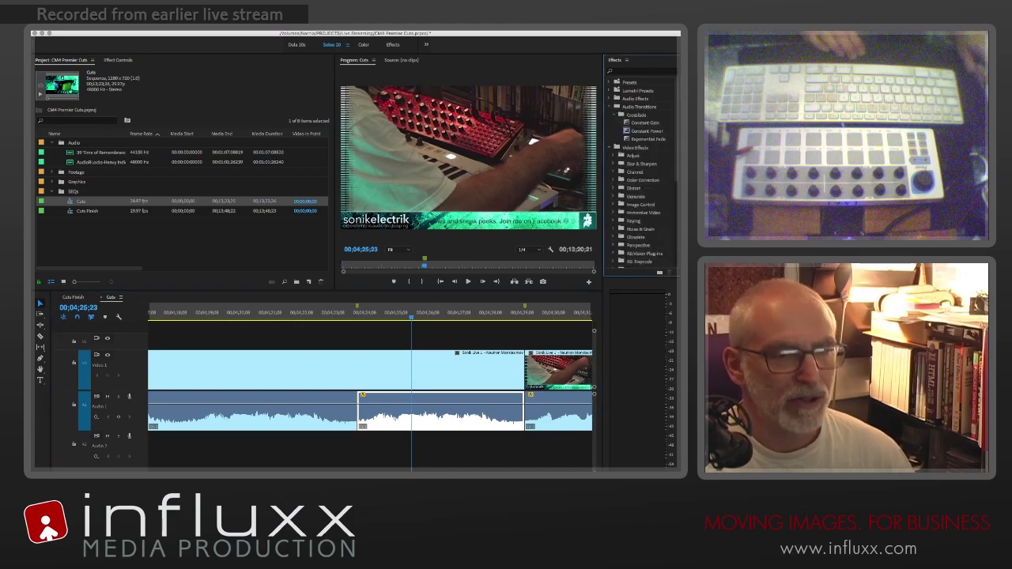
left_click_drag(646, 131, 531, 412)
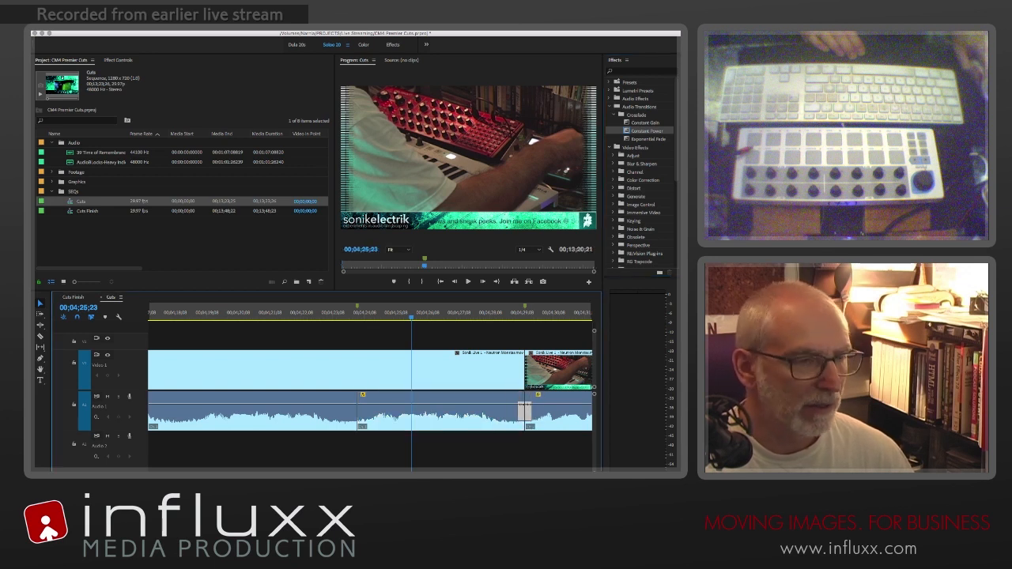
left_click(647, 131)
left_click_drag(407, 375, 369, 412)
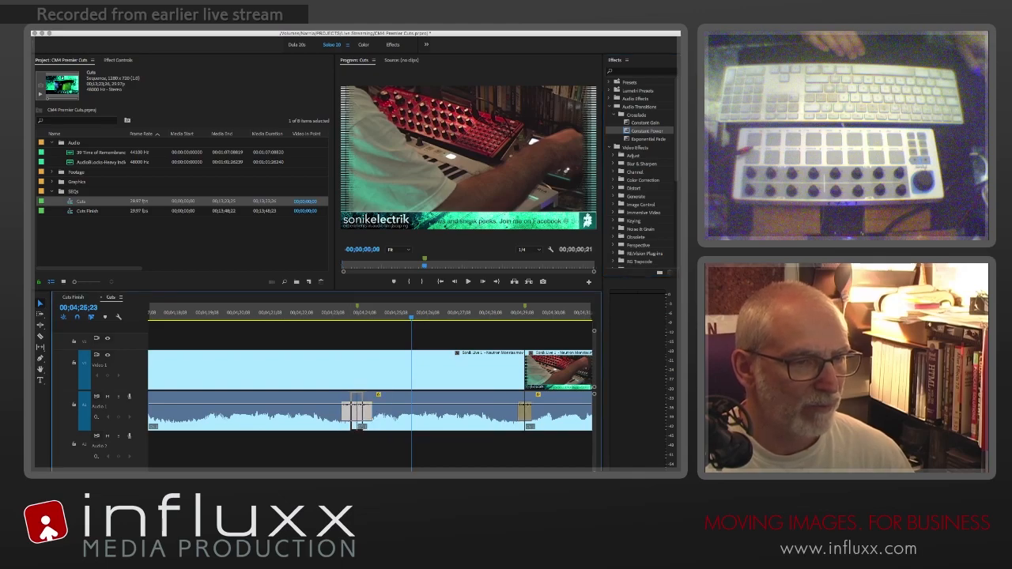
- Shorten the Constant Power crossfade at the first marker's audio cut and play back the section across both marker cuts
left_click_drag(362, 411, 362, 411)
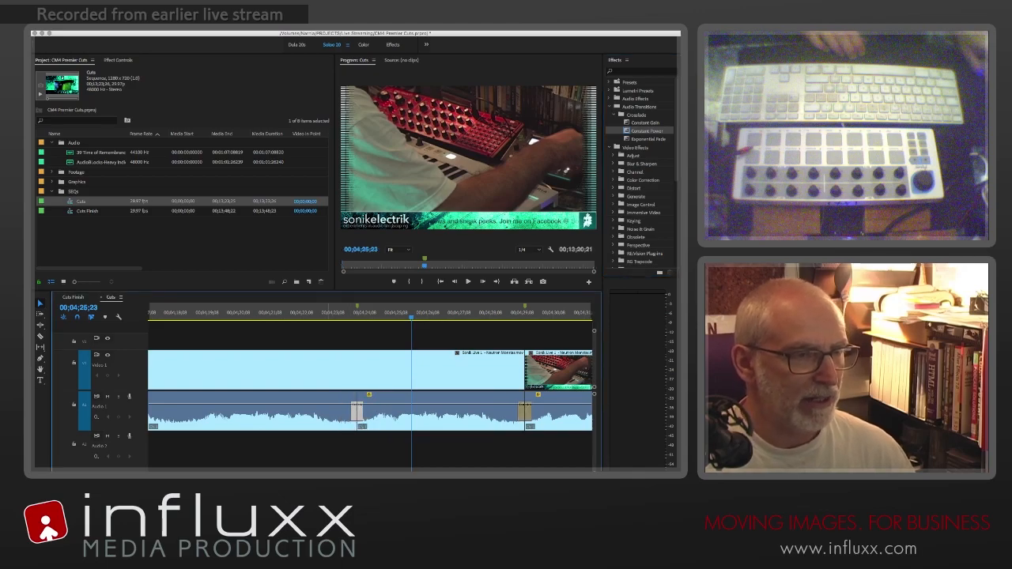
left_click(311, 313)
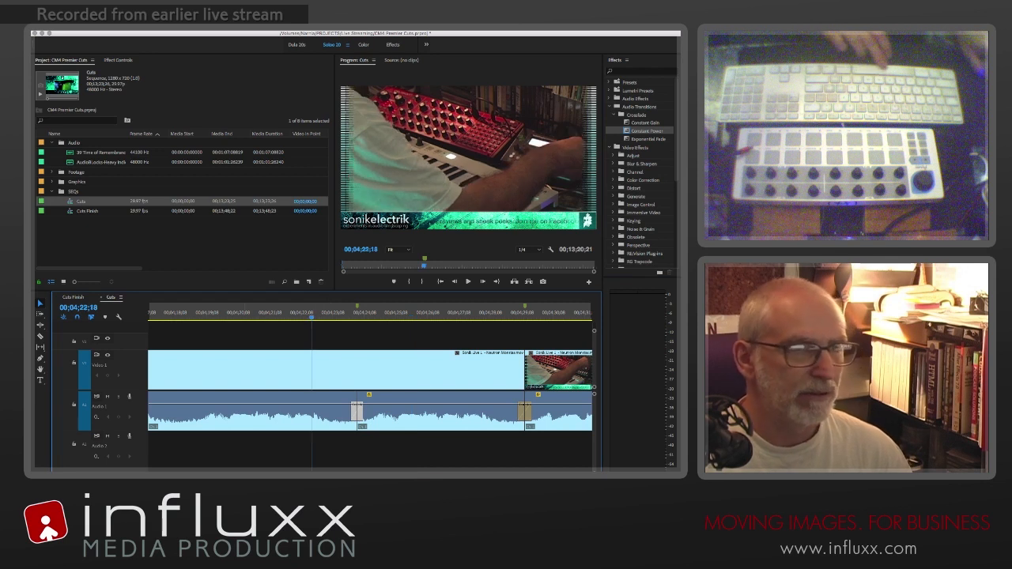
left_click(235, 313)
key("space")
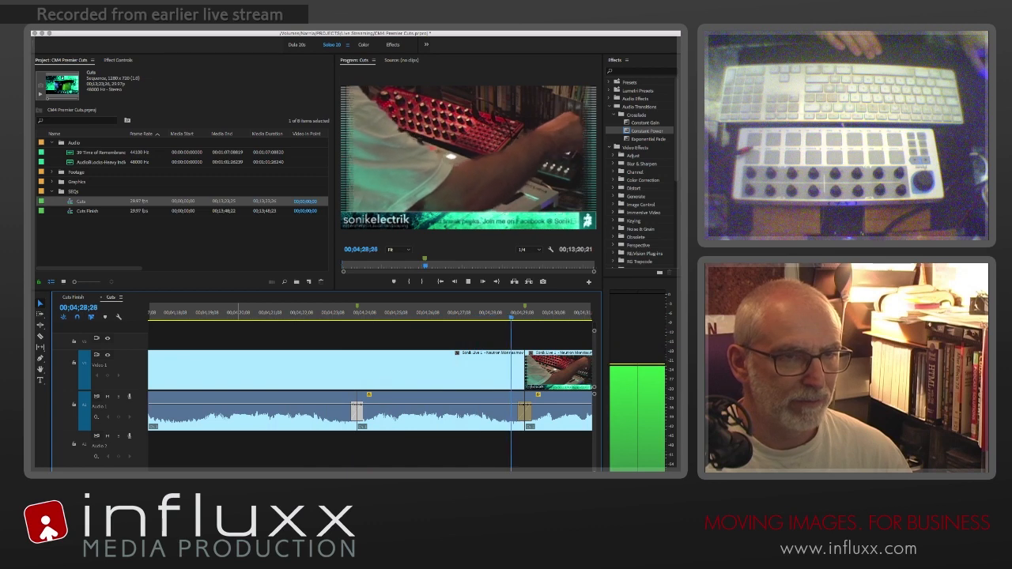
key("space")
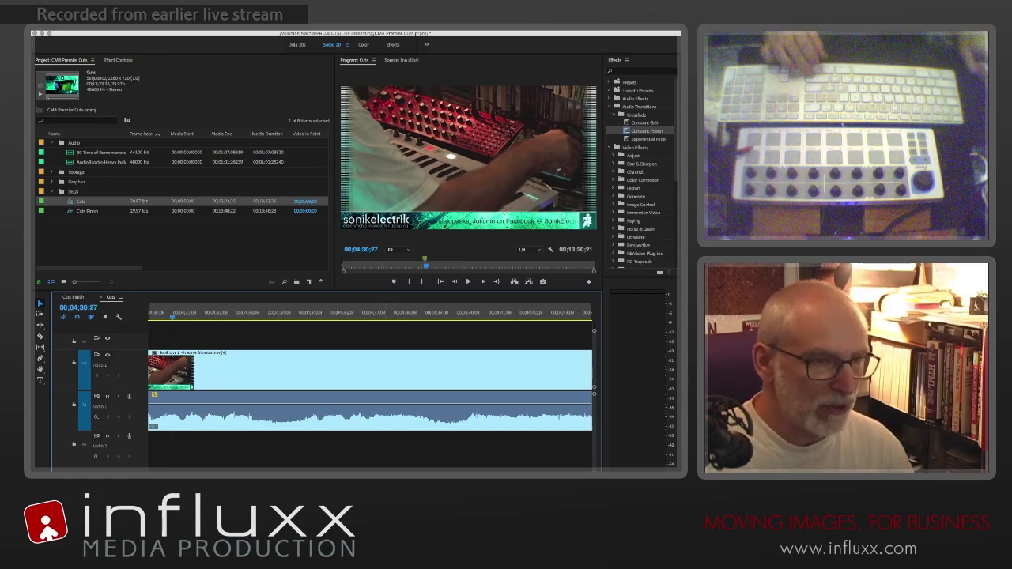
- Move the playhead past the live-stream clips to the start of the first beach clip at 00;08;13;14
key("minus")
key("minus")
key("minus")
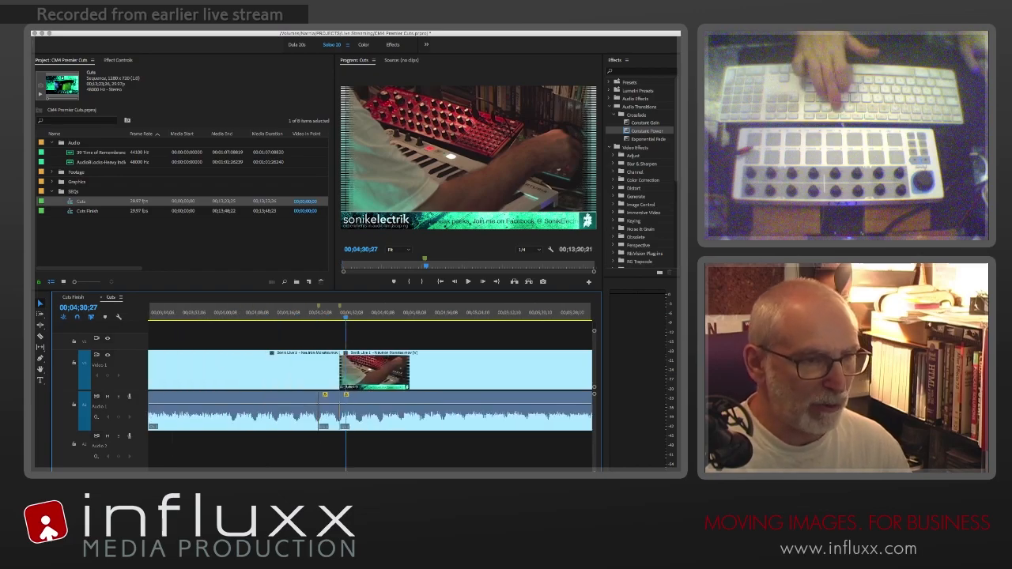
key("minus")
key("minus")
key("minus")
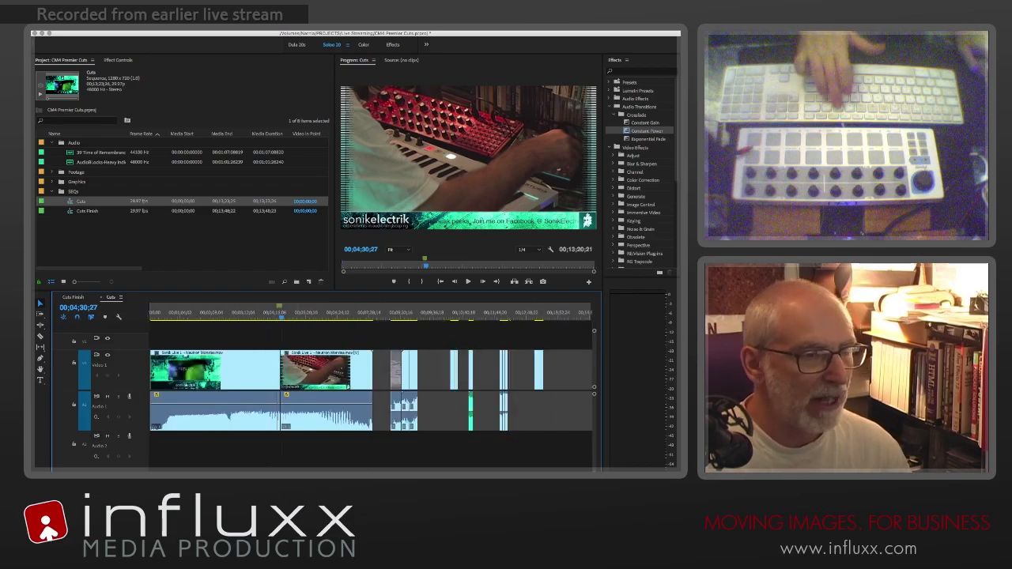
scroll(370, 387, "right", 3)
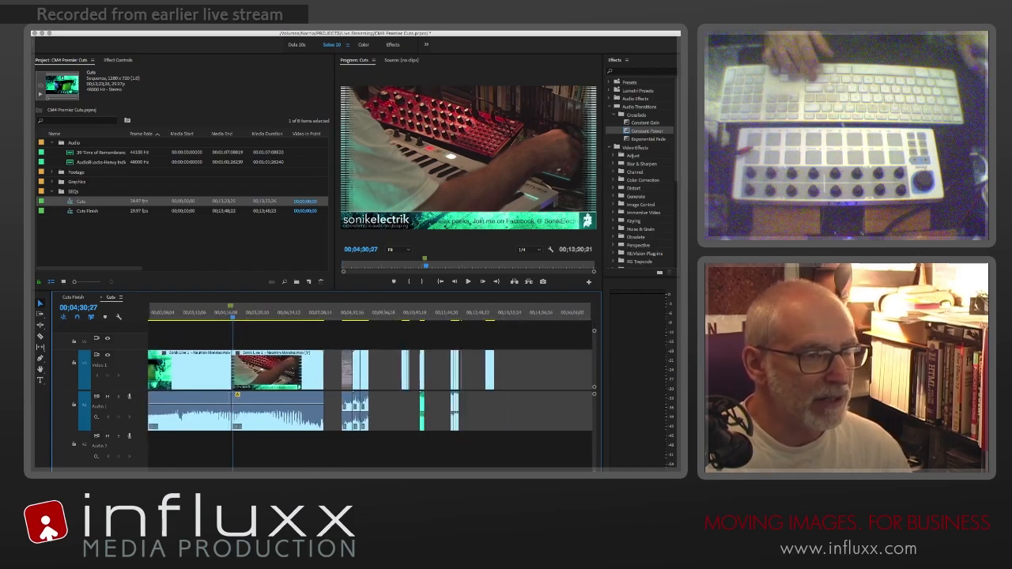
scroll(370, 387, "right", 1)
left_click(322, 313)
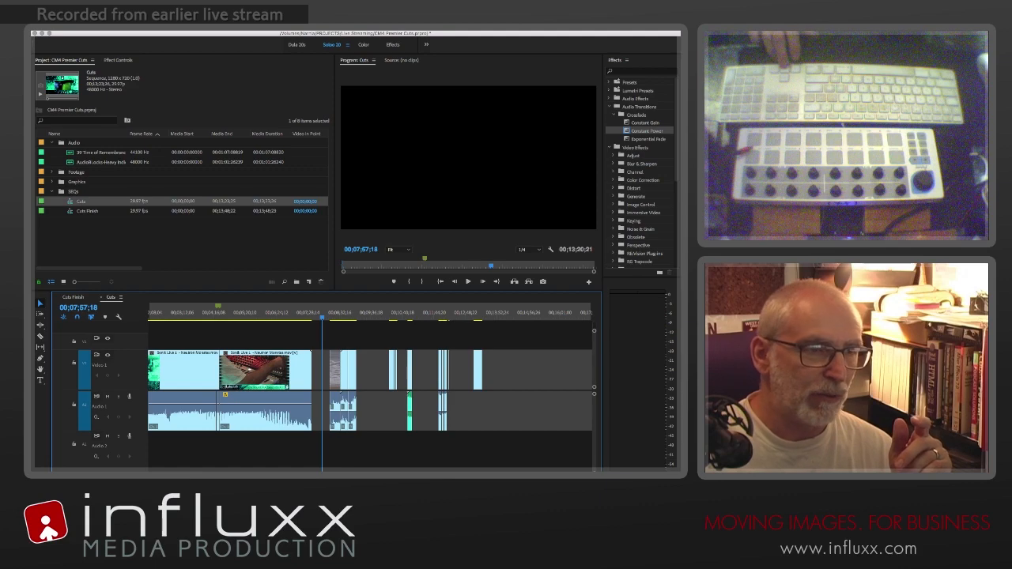
key("Down")
key("Up")
key("Down")
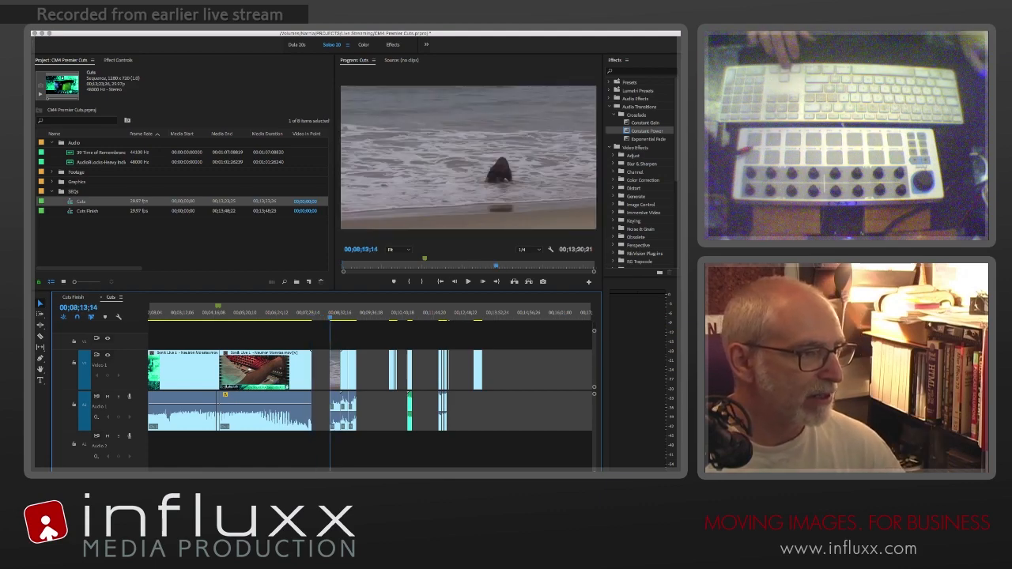
- Turn targeting off for the Video 1 and Audio 1 tracks and turn it back on
left_click(84, 366)
left_click(85, 406)
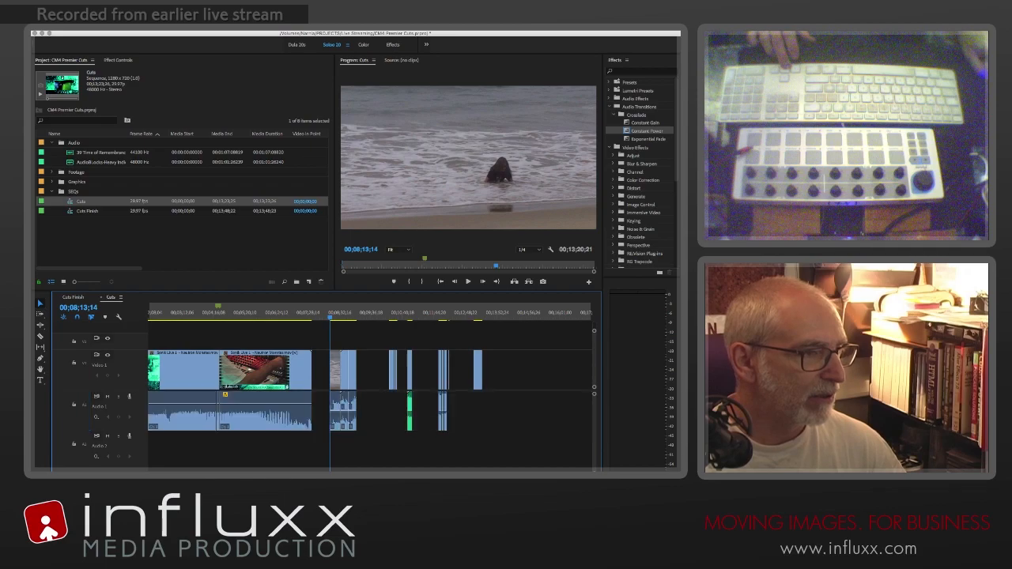
left_click(85, 365)
left_click(84, 406)
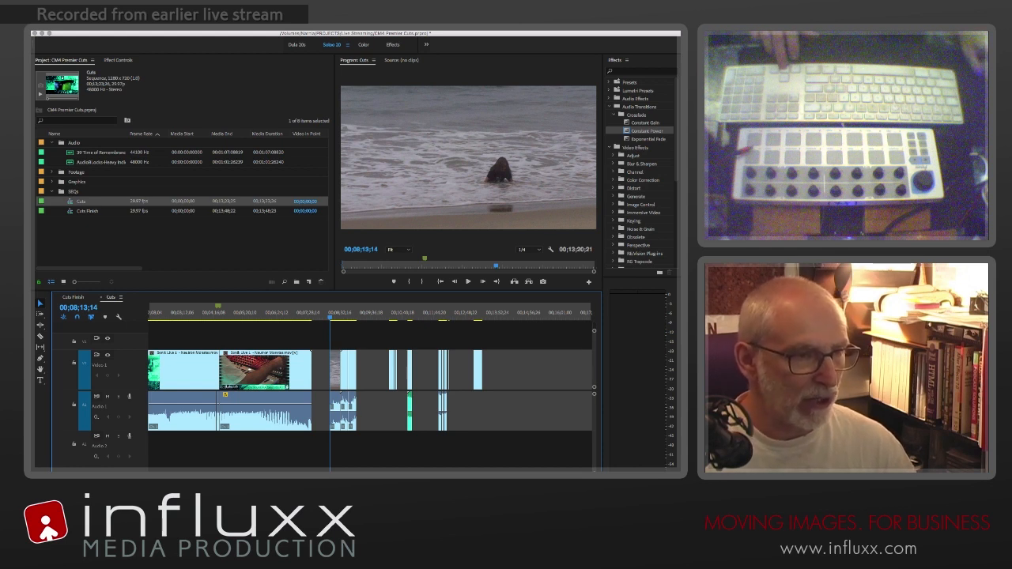
- Step the playhead forward and backward through the edit points around the beach clips, returning to 00;08;13;14
key("Down")
key("Down")
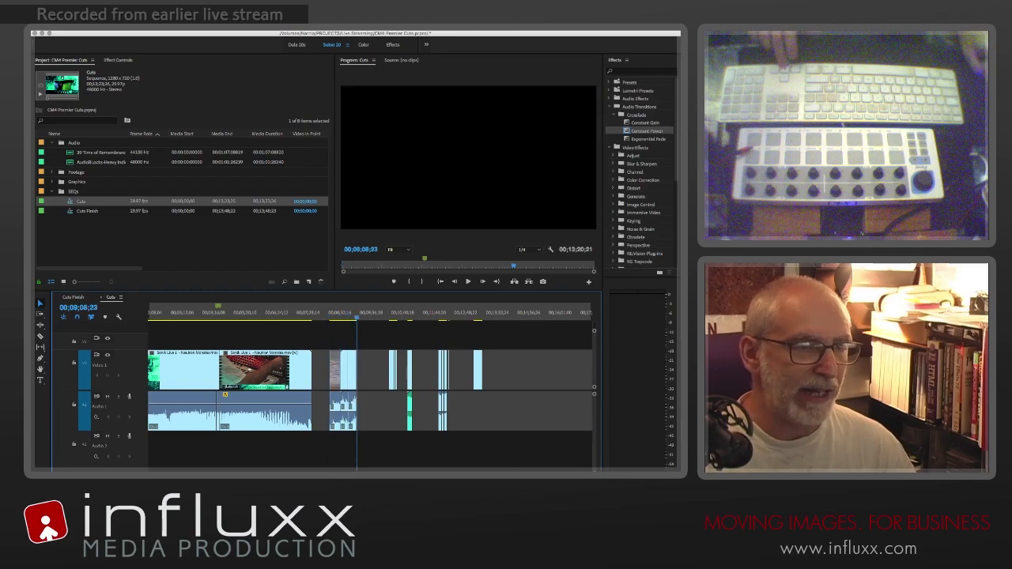
key("Up")
key("Up")
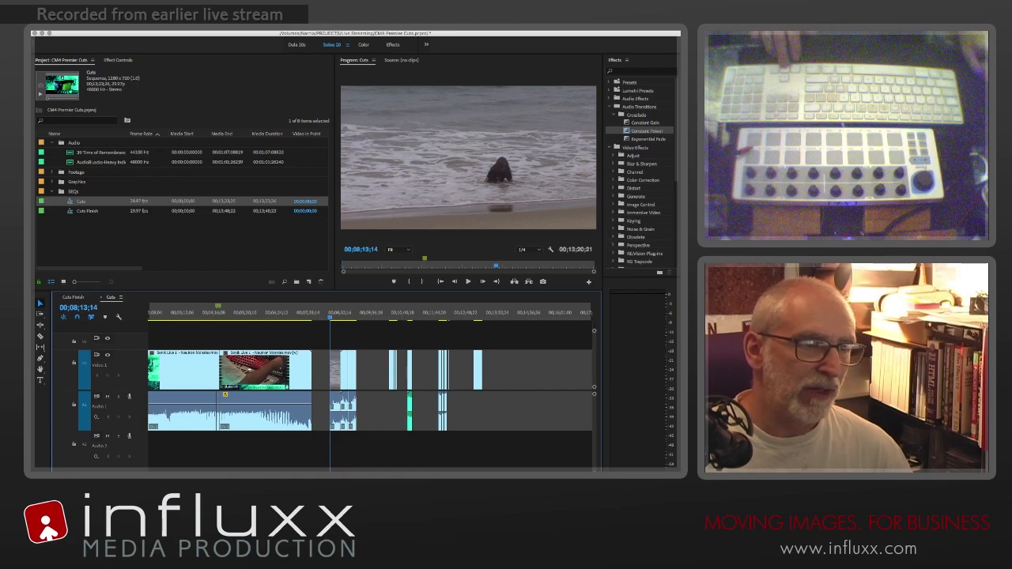
key("Up")
key("Up")
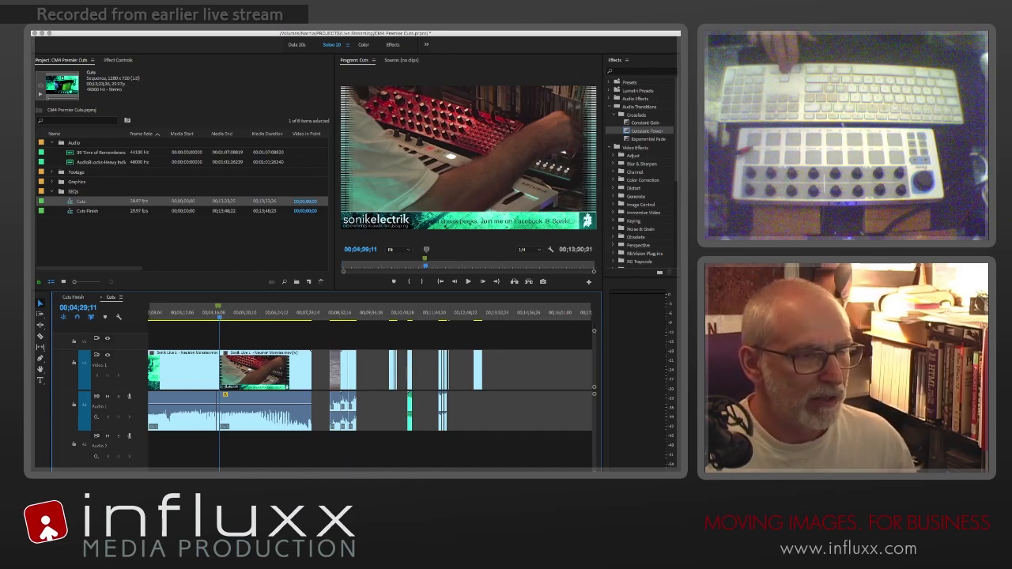
key("Down")
key("Down")
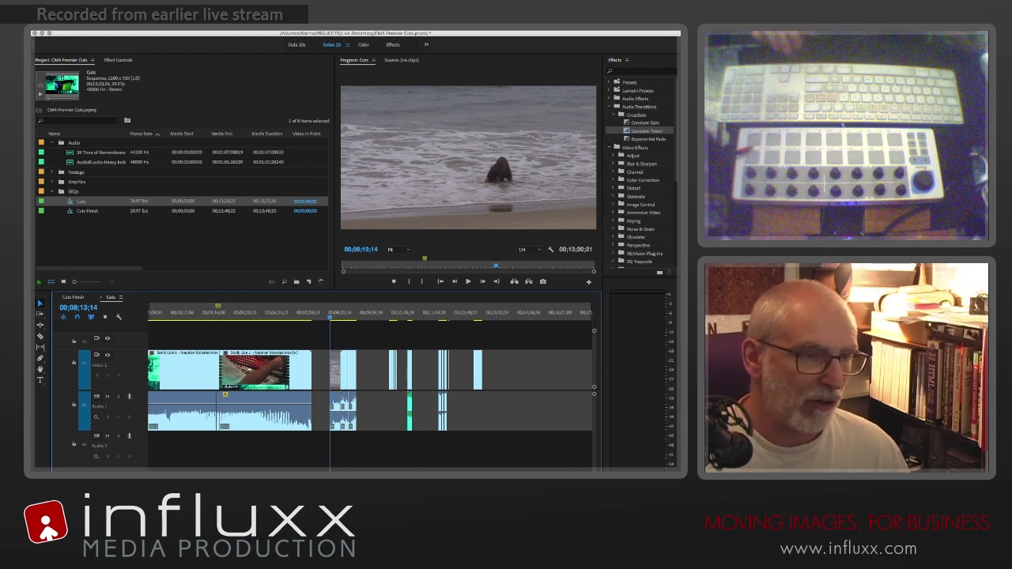
scroll(370, 387, "right", 1)
scroll(370, 388, "left", 1)
key("Up")
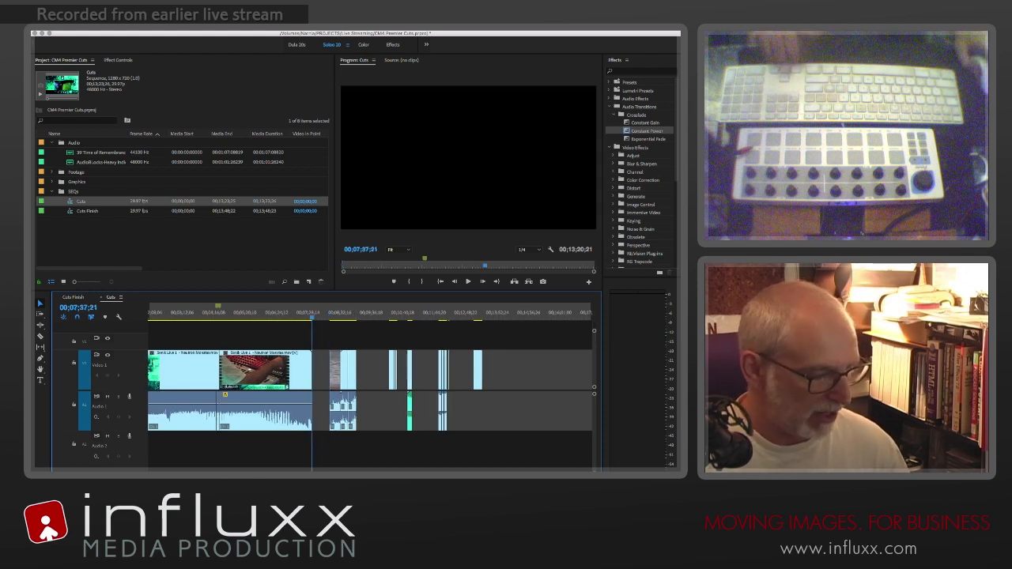
key("Down")
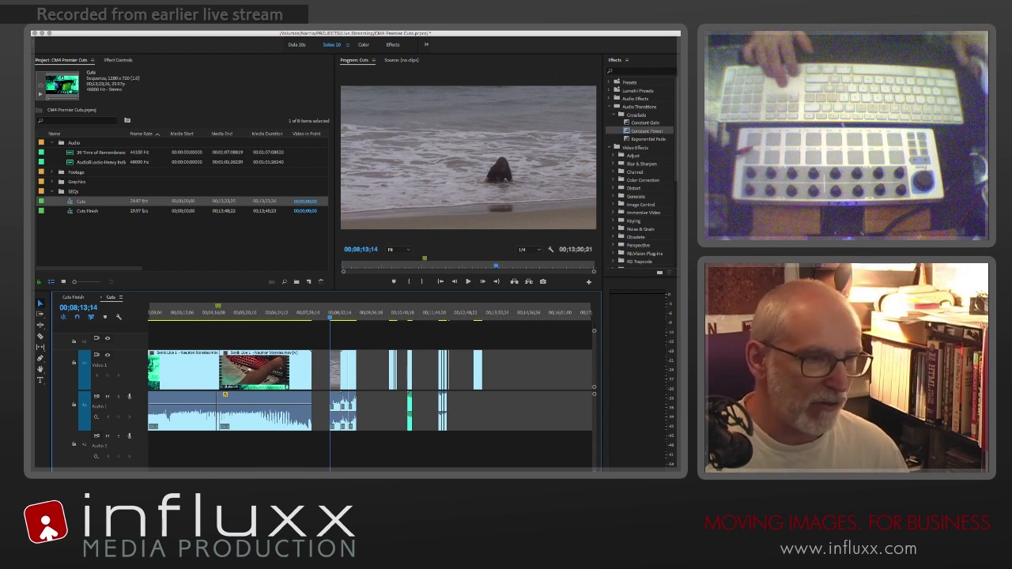
- Play the sequence of three BeachDaySummer2014 clips from the start of the first one
key("equal")
key("equal")
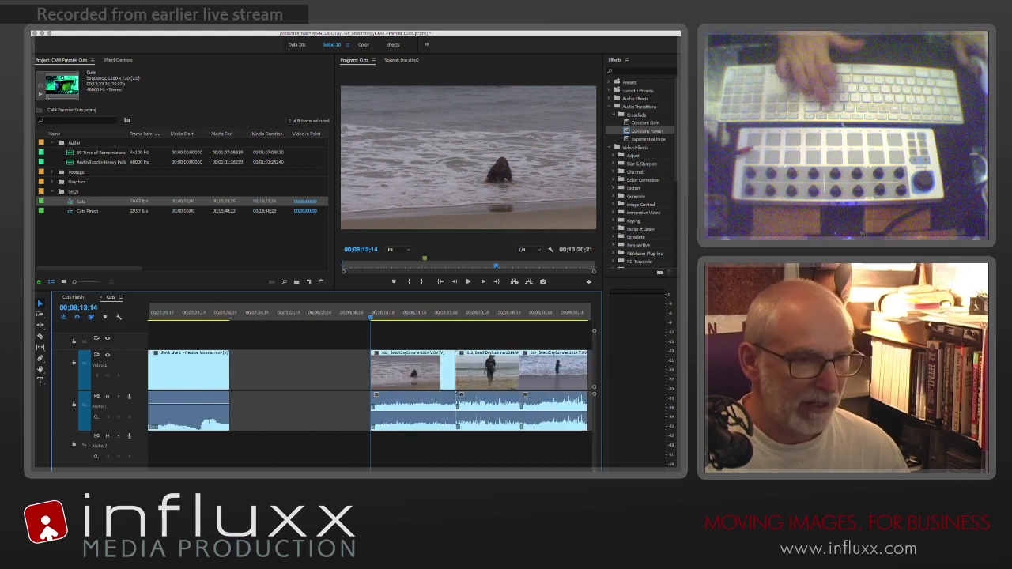
scroll(389, 380, "right", 4)
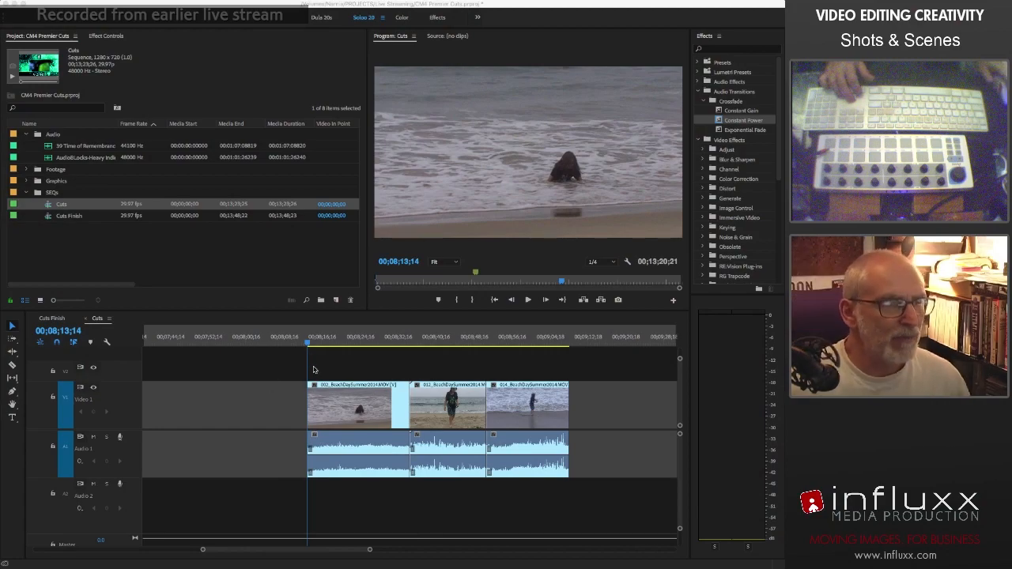
scroll(358, 382, "right", 3)
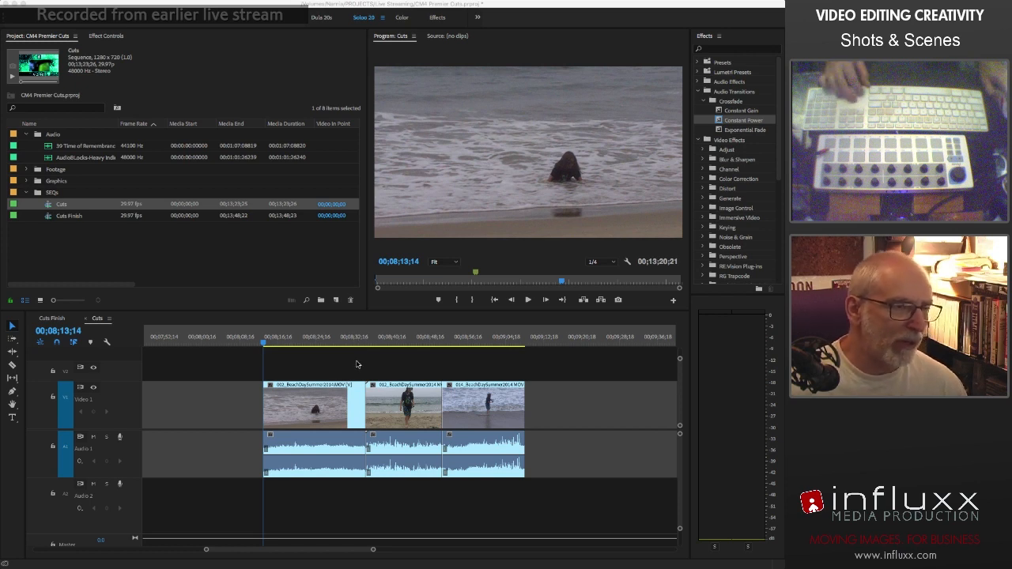
left_click(264, 345)
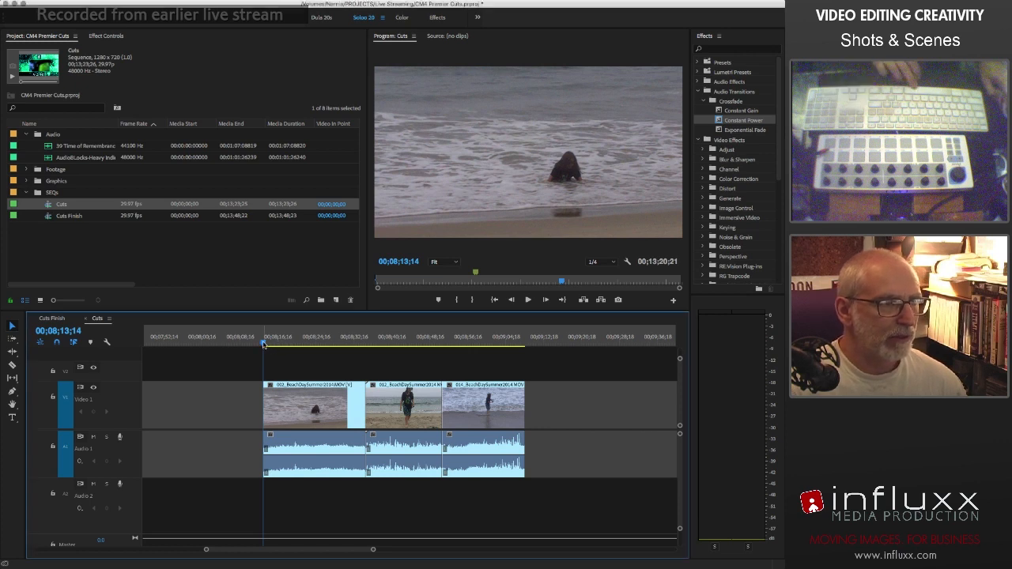
key("space")
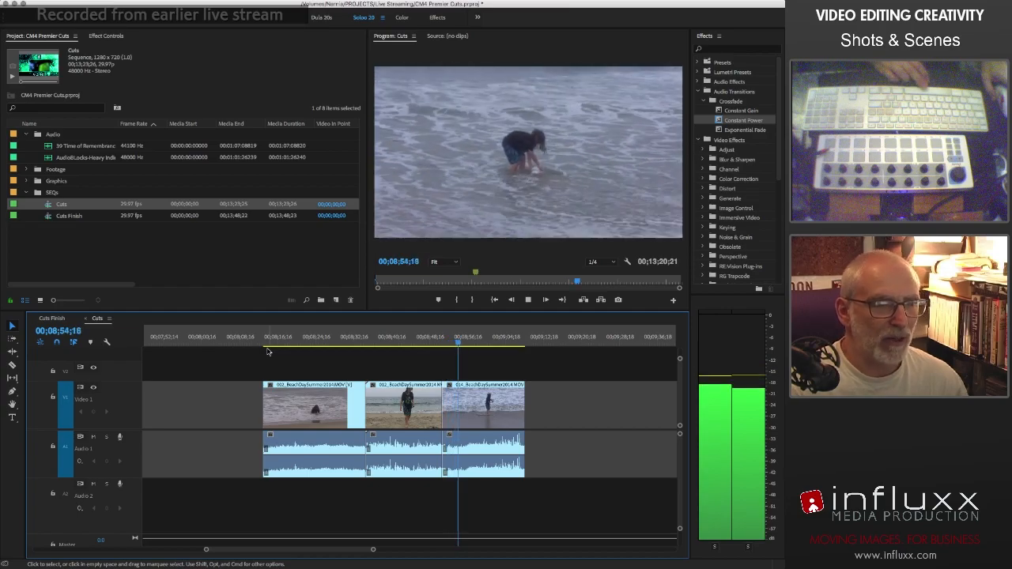
key("space")
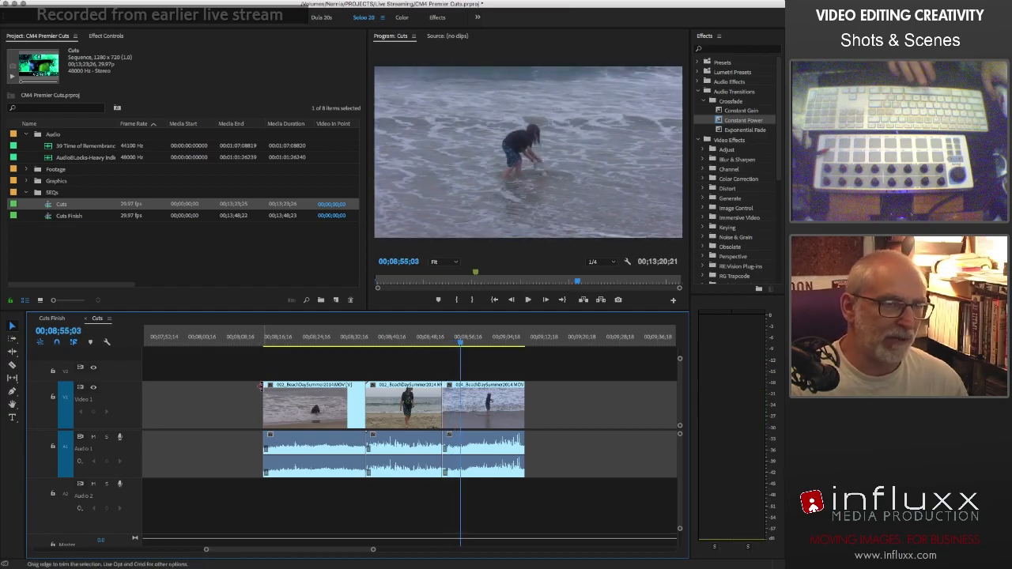
- Replay the end of the middle beach clip from 00;08;44;08
left_click(409, 340)
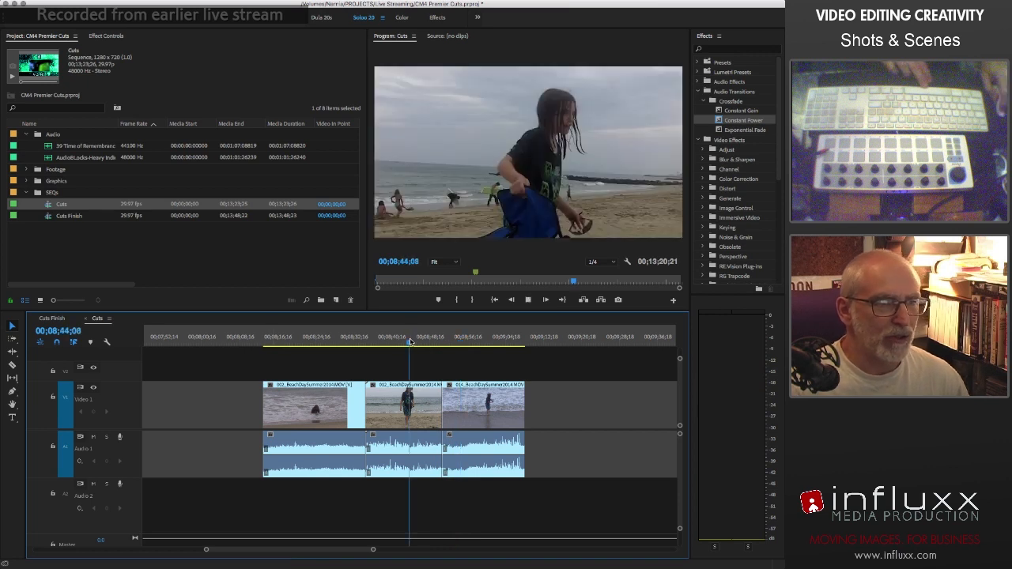
key("space")
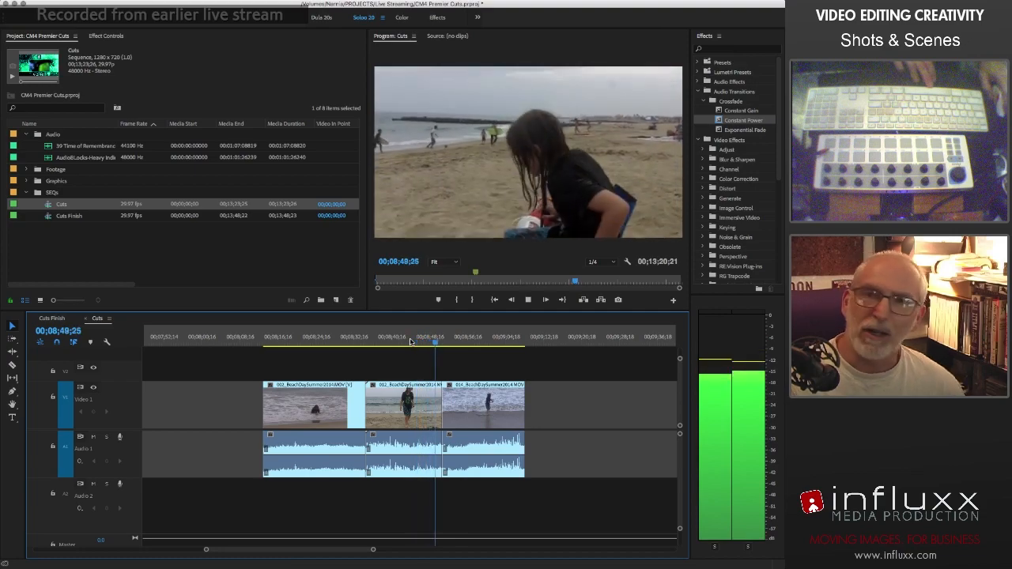
key("space")
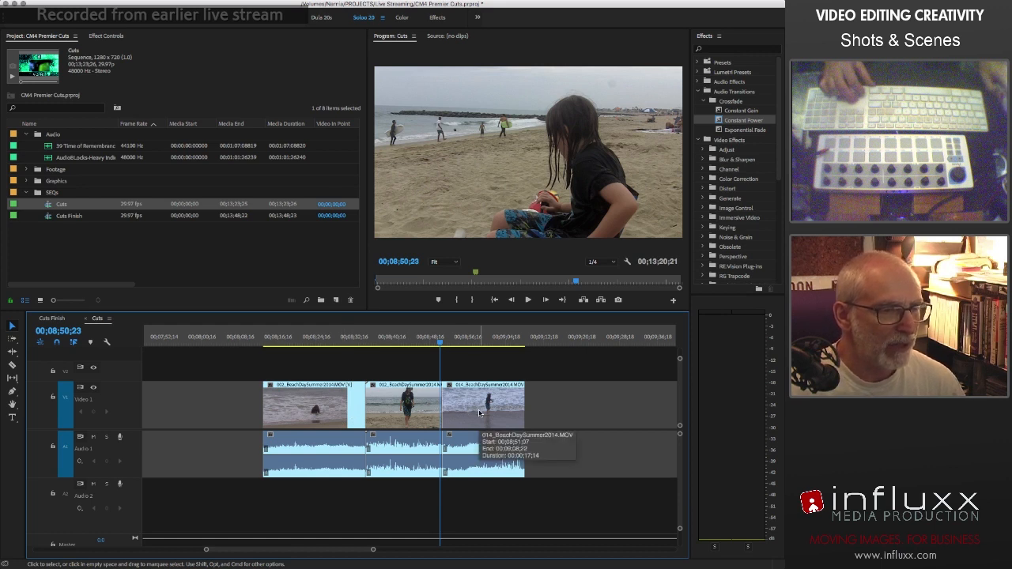
- Reorder the beach clips so 012_BeachDaySummer2014.MOV precedes the 002 clip, with the 014 clip last and no gaps between them
left_click_drag(480, 413, 511, 409)
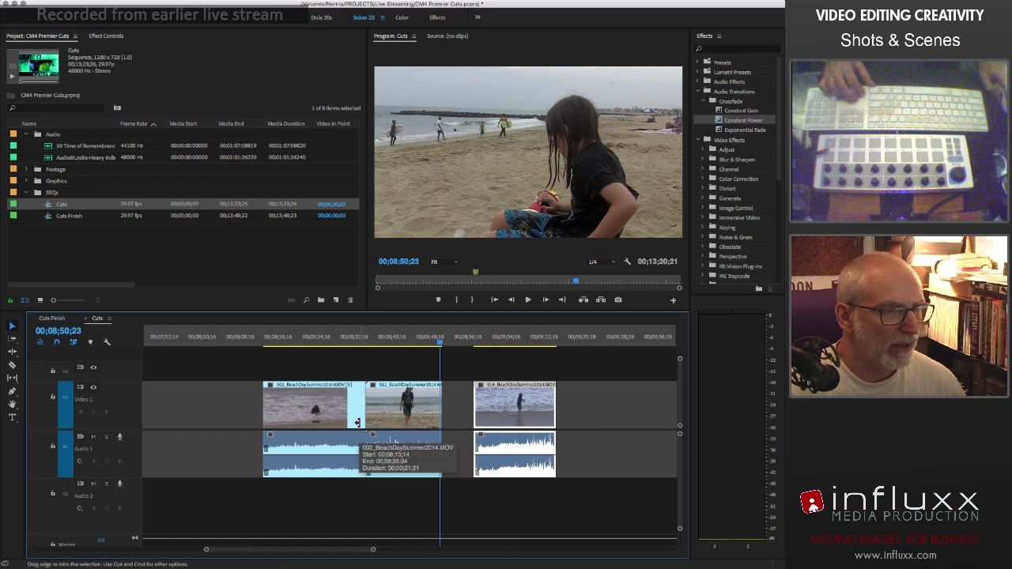
left_click(401, 414)
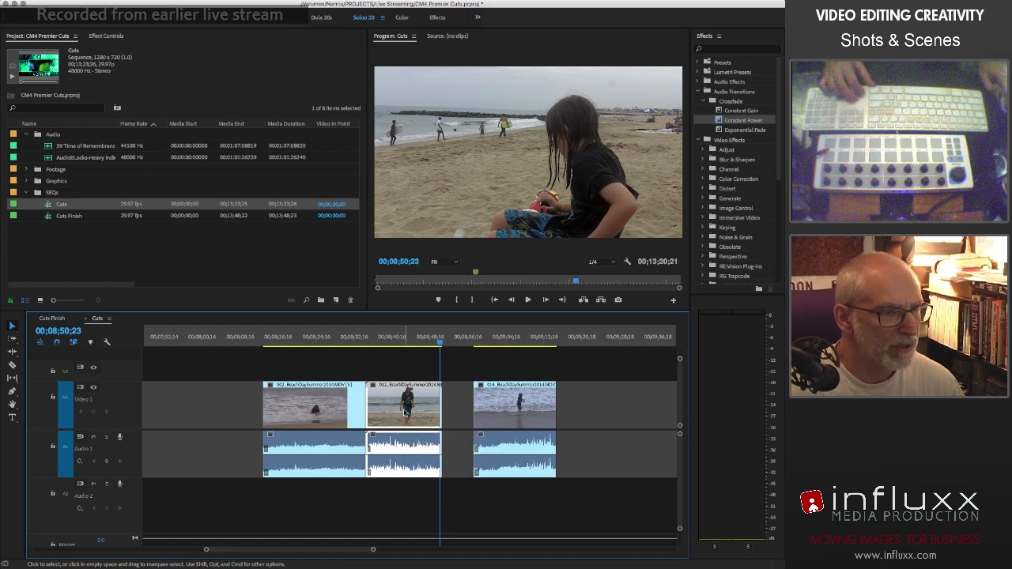
left_click_drag(405, 412, 219, 411)
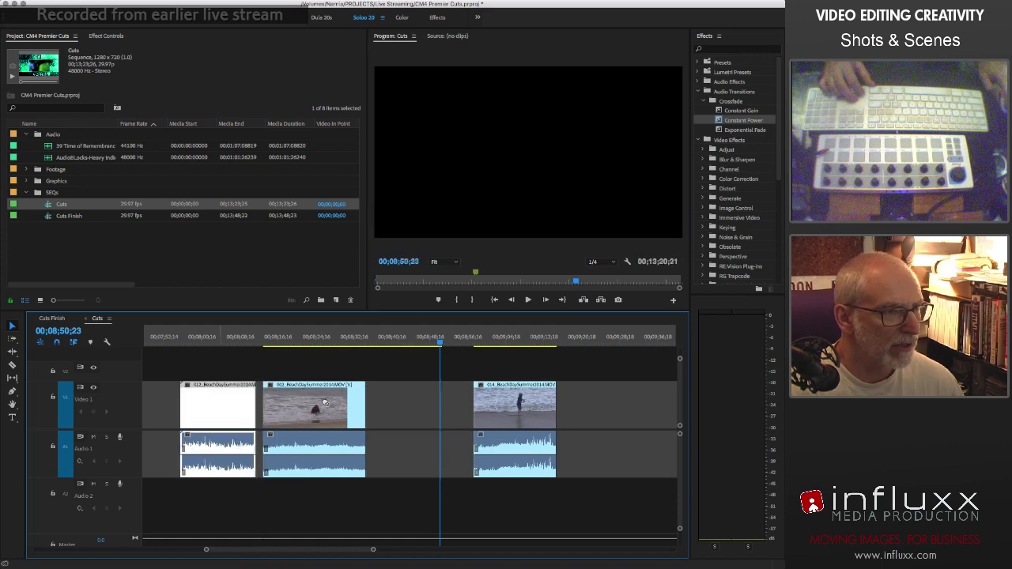
left_click_drag(339, 404, 387, 405)
left_click_drag(215, 409, 276, 412)
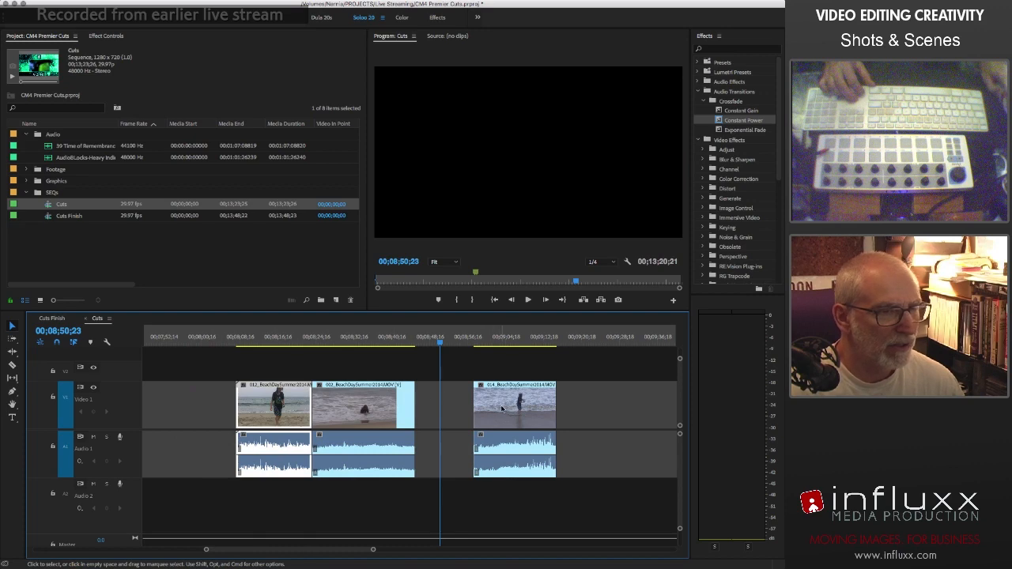
left_click_drag(501, 409, 455, 406)
- Scrub through parts of the 002 and 012 beach clips in their new order and select the 012 clip
left_click(369, 340)
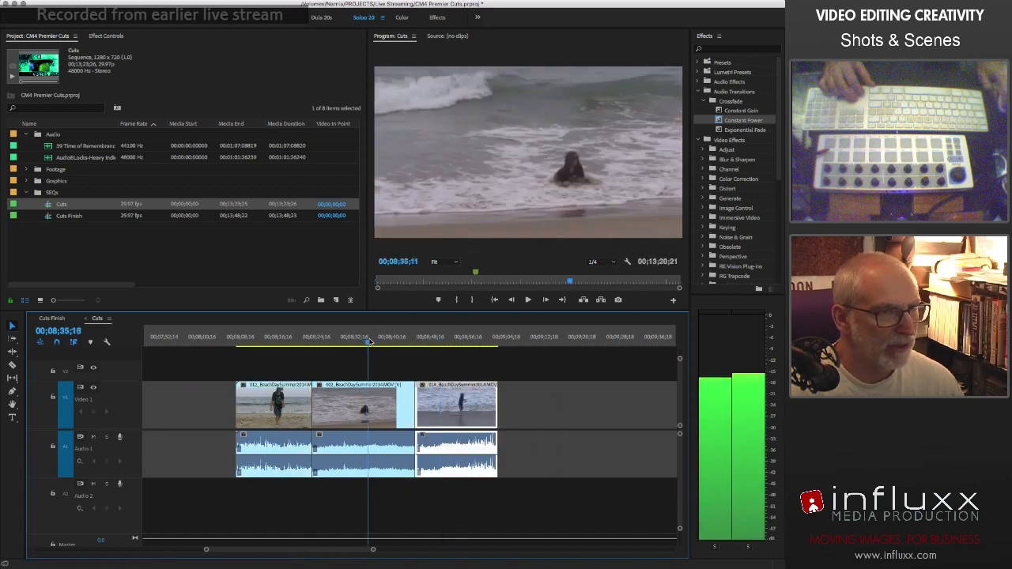
mouse_move(370, 341)
left_mouse_down()
mouse_move(428, 346)
mouse_move(374, 348)
left_mouse_up()
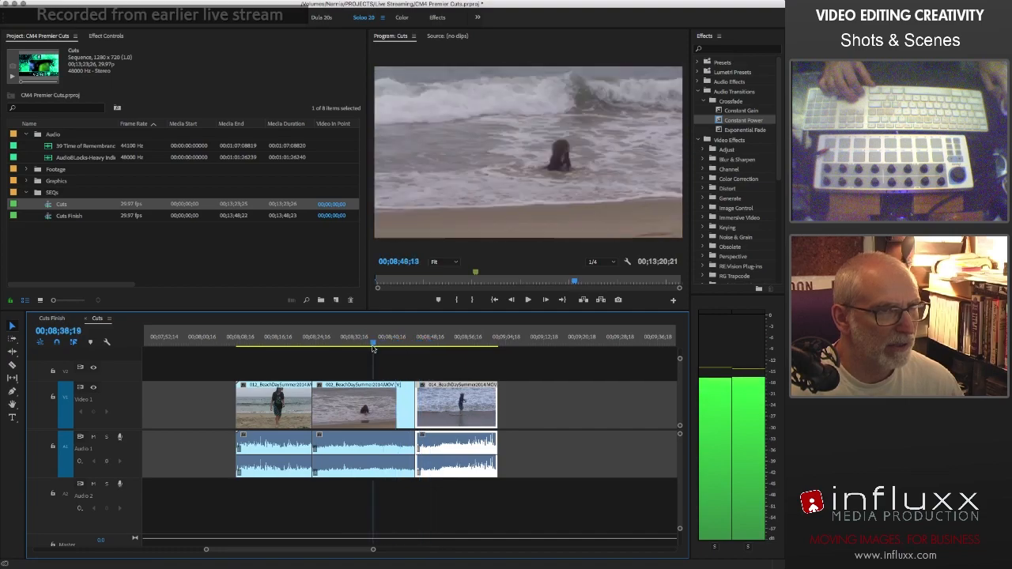
left_click(271, 339)
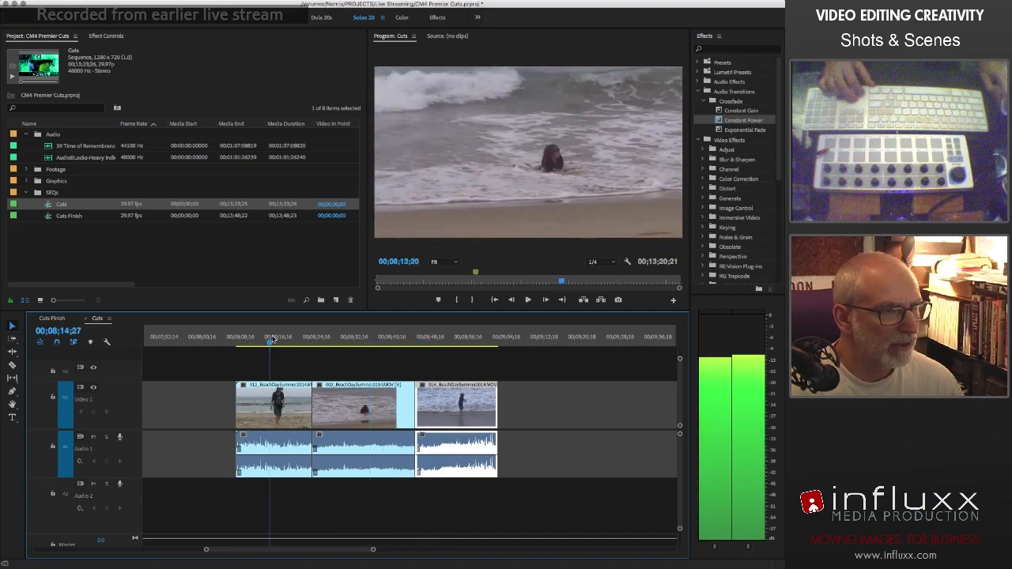
left_click_drag(273, 339, 297, 341)
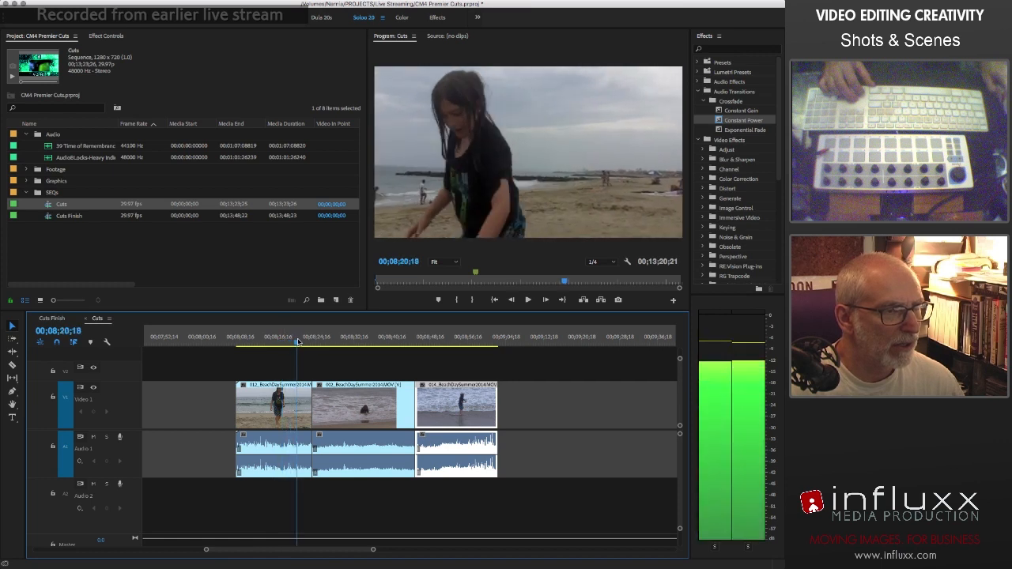
left_click(287, 408)
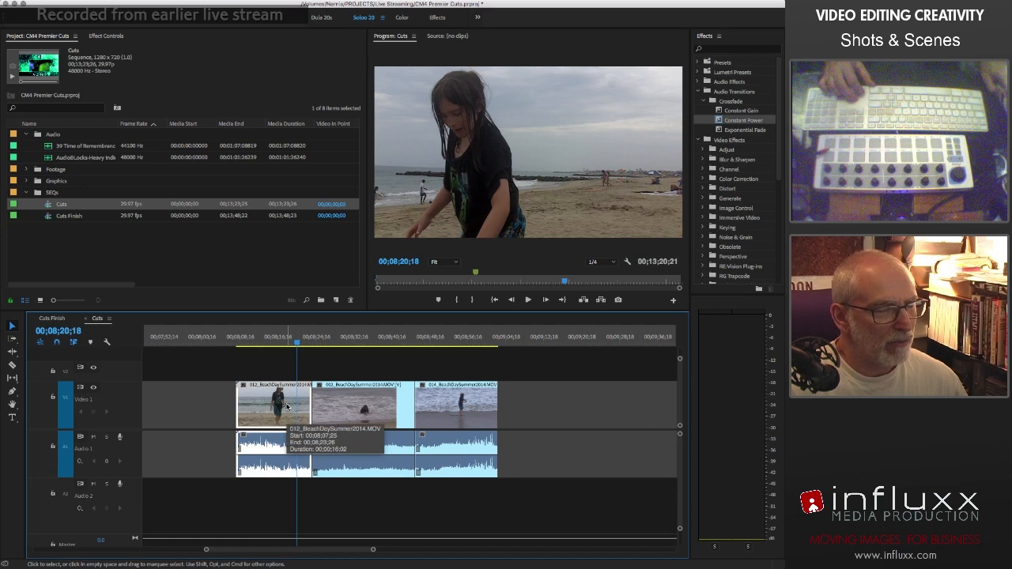
- Unlink the 012 beach clip's video and audio, and move only its video earlier to start at 00;08;04;16
right_click(287, 407)
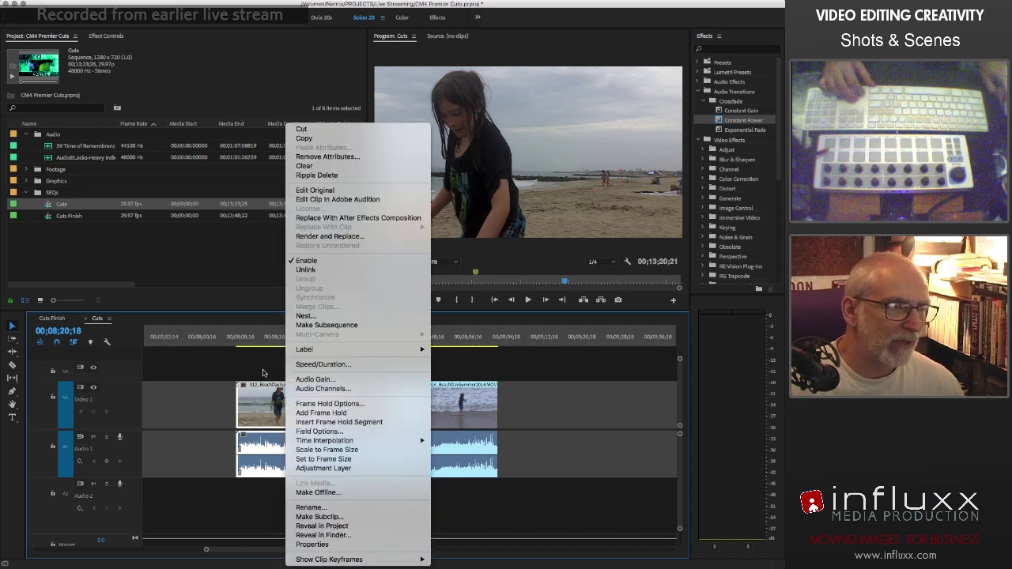
left_click(306, 270)
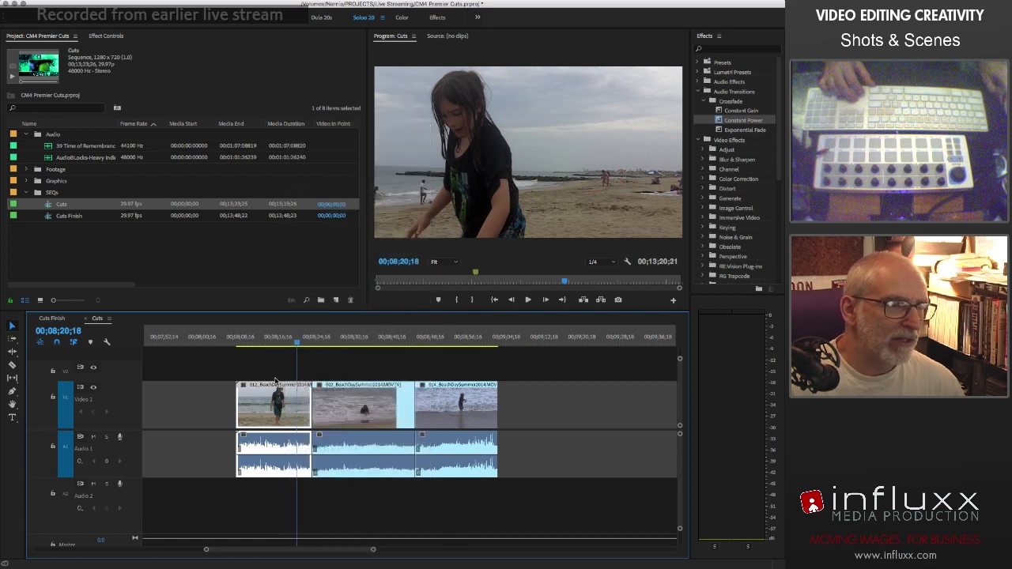
double_click(276, 410)
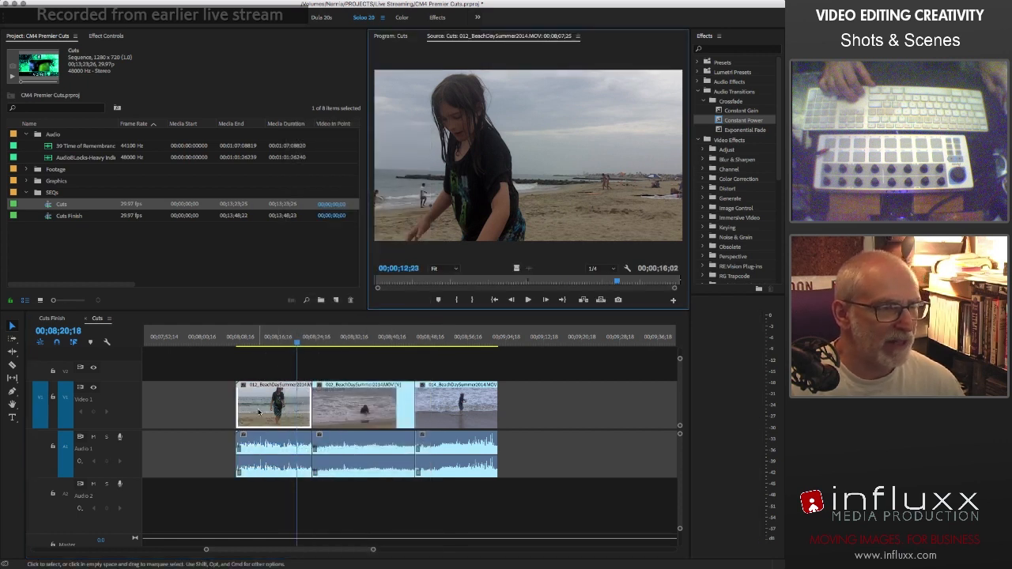
left_click_drag(277, 412, 261, 413)
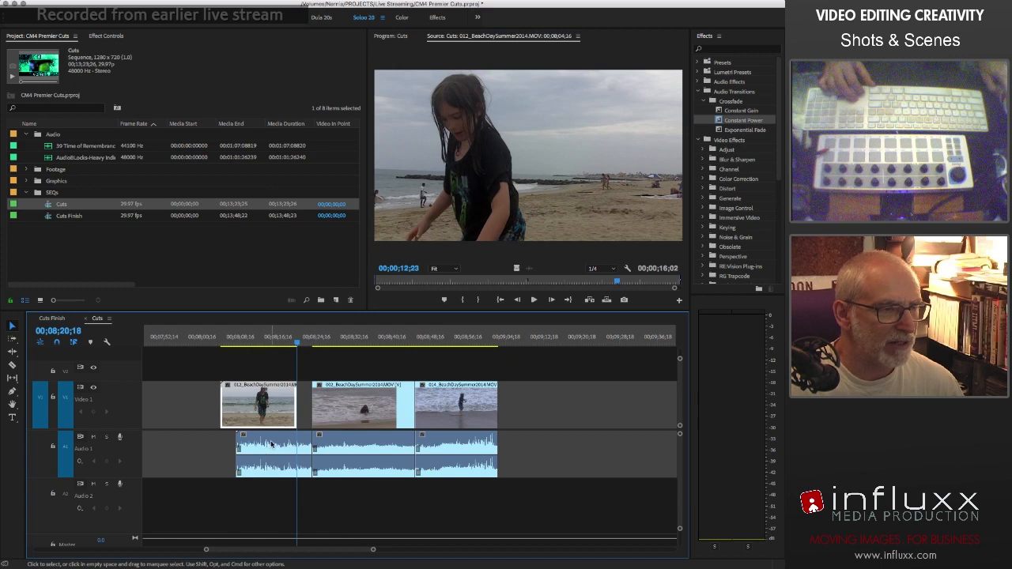
left_click(272, 445)
left_click(262, 408)
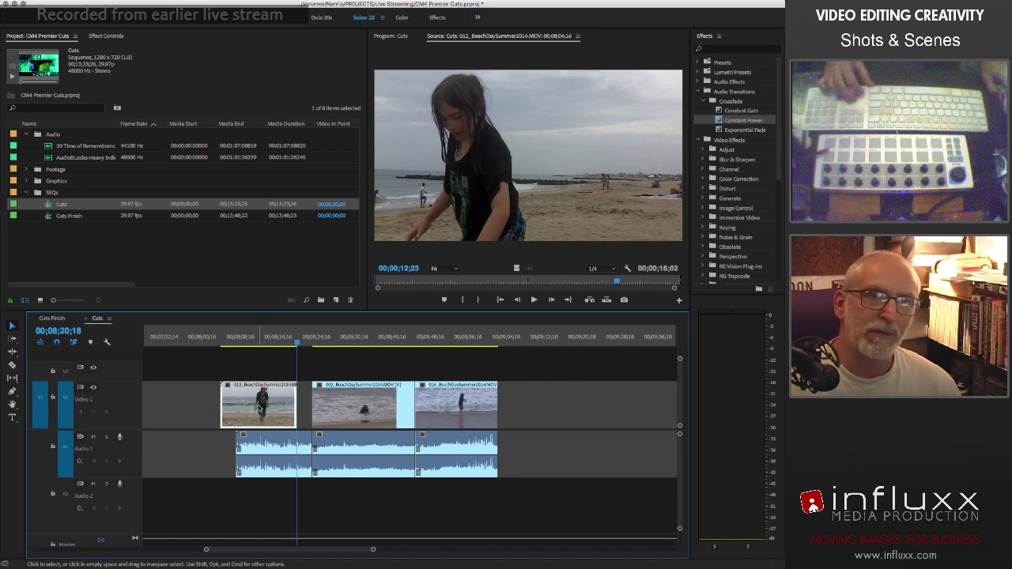
- Play the 012 clip with its offset video and stop at 00;08;18;17
left_click(279, 340)
key("space")
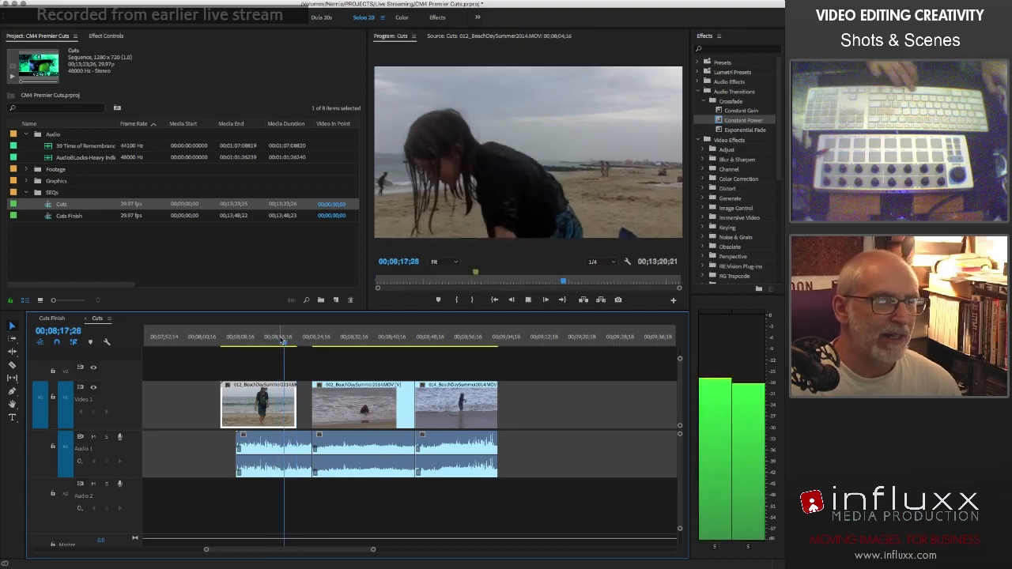
key("space")
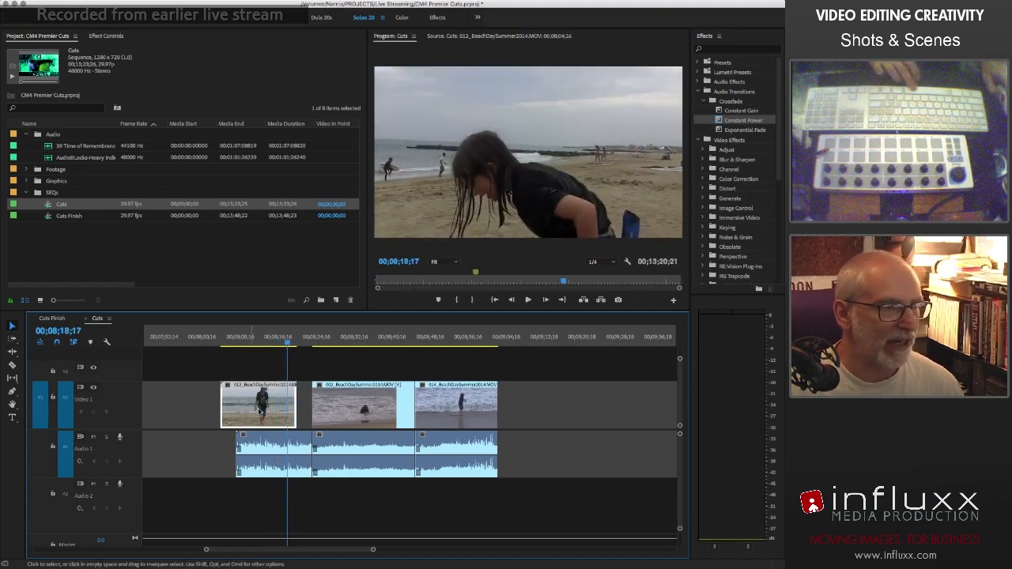
- Move the 012 clip's video back to start at 00;08;07;25 with its audio, and link the two again
left_click_drag(249, 413, 264, 418)
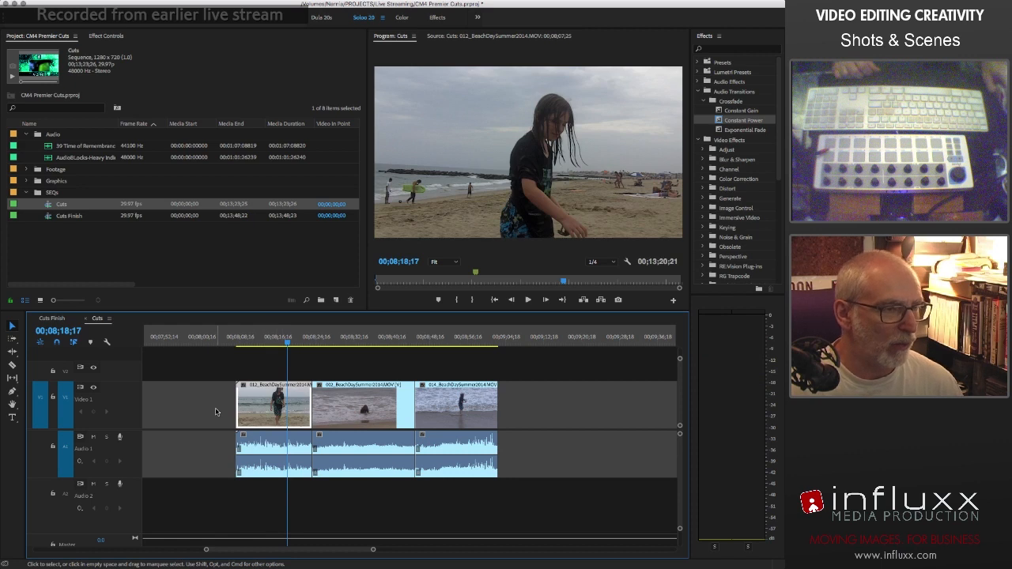
right_click(286, 419)
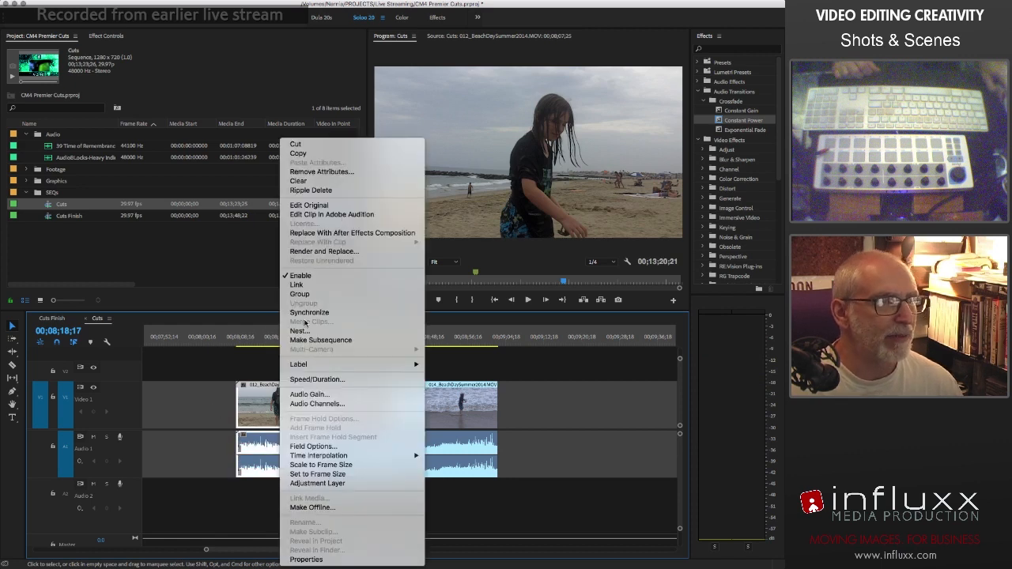
left_click(296, 285)
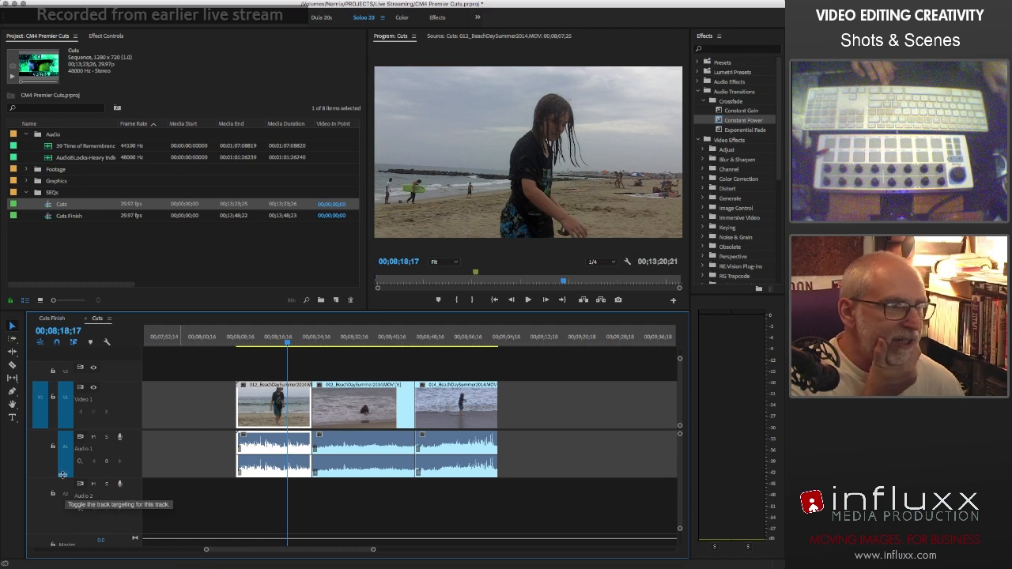
- With Audio 1 temporarily locked, shorten the end of the 012 clip's video and shift the video earlier to 00;08;02;23
left_click(53, 446)
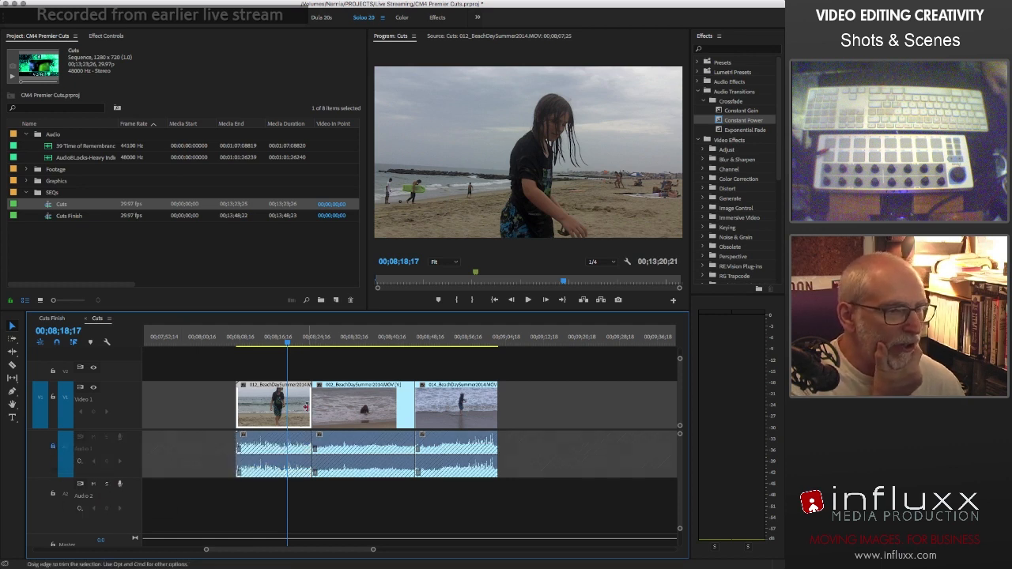
left_click_drag(311, 405, 235, 417)
left_click(53, 446)
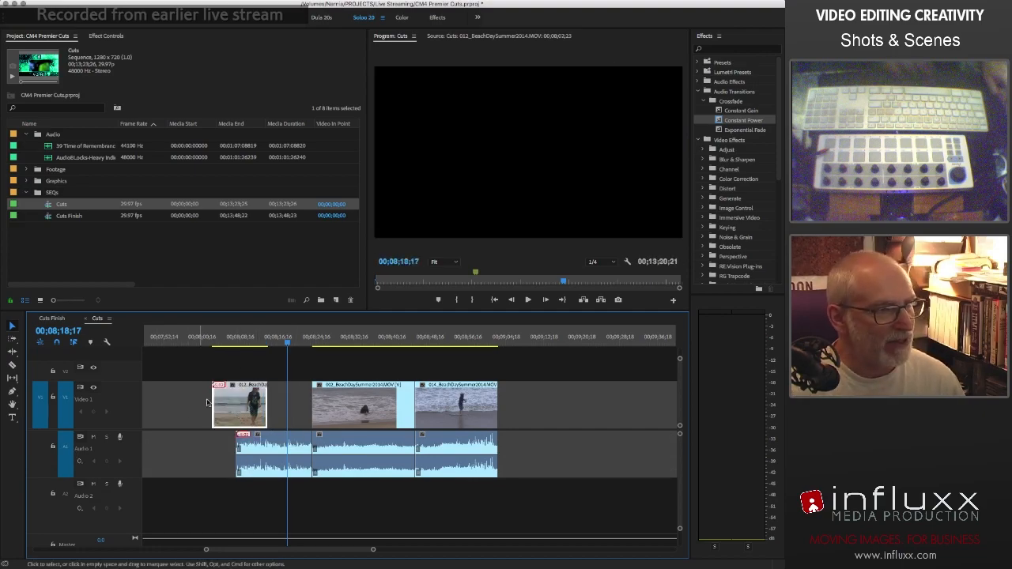
- Undo the video-only shift and trim of the 012 clip
key("super+z")
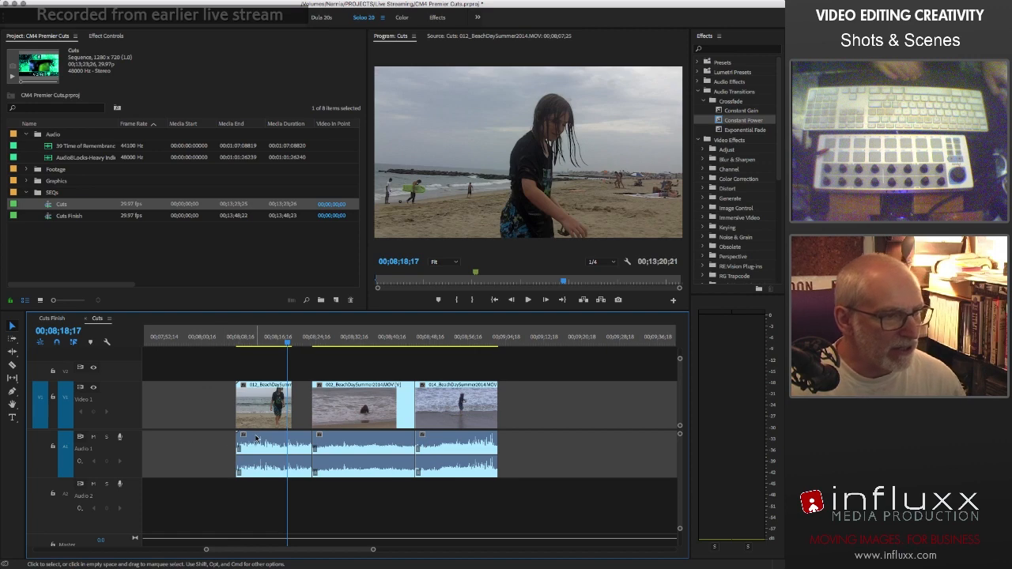
key("super+z")
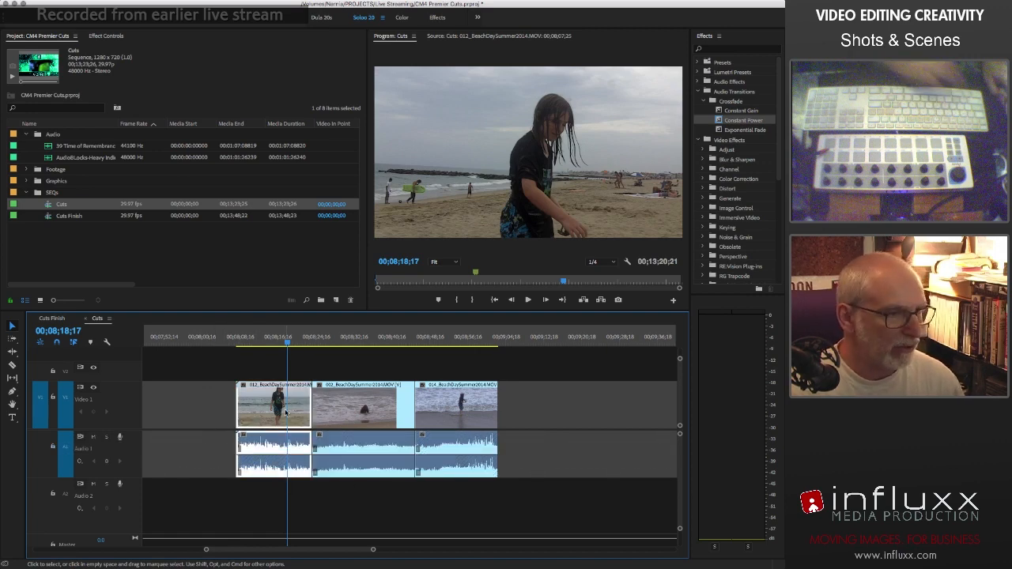
left_click_drag(255, 419, 305, 413)
key("super+z")
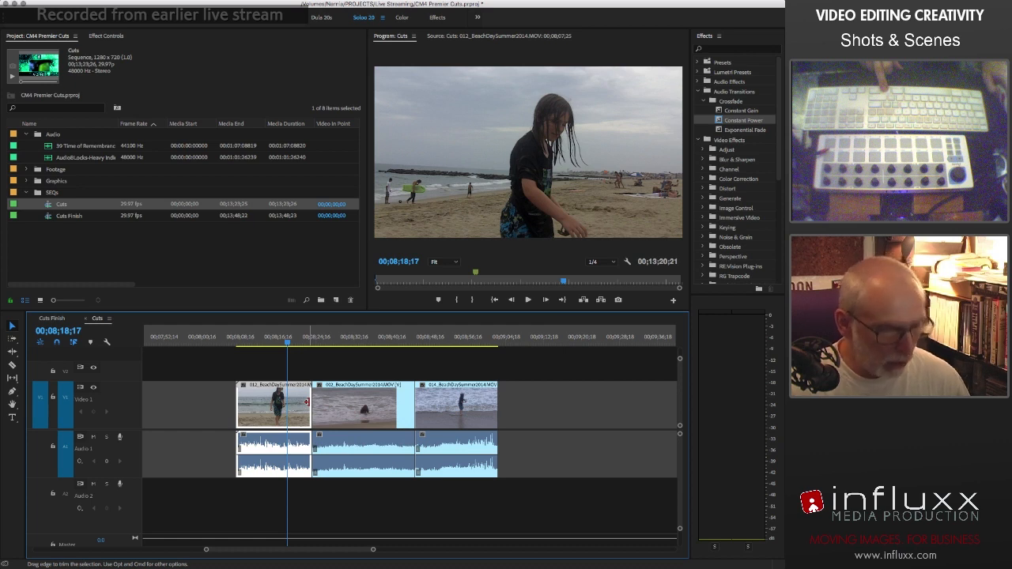
- Trim only the video end of the 012 clip, and move the clip to start at 00;08;18;17, overwriting the 002 clip's opening
left_click_drag(307, 402, 277, 404)
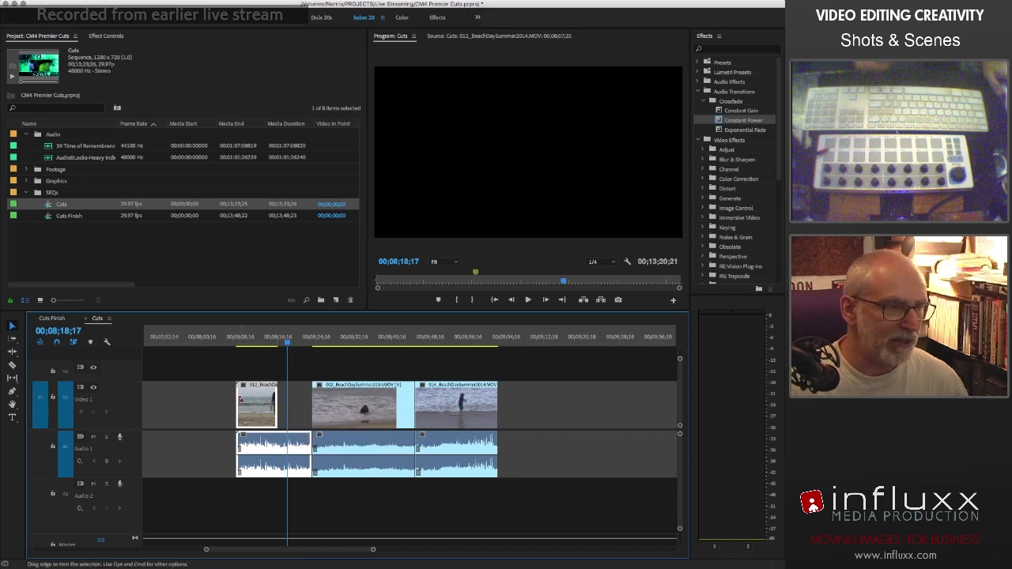
left_click(206, 459)
left_click(259, 406)
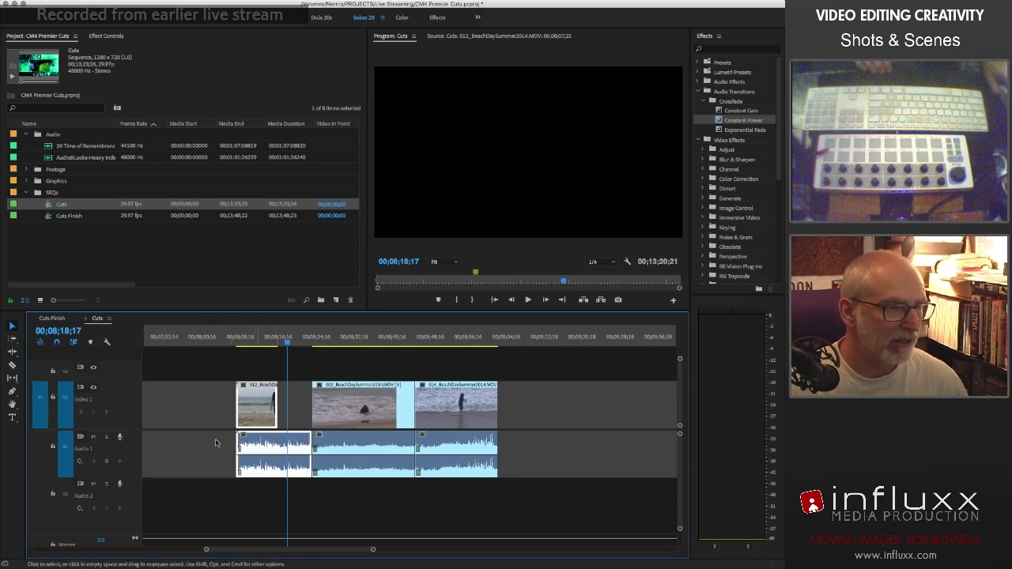
left_click(219, 445)
left_click(255, 409)
mouse_move(254, 410)
left_mouse_down()
mouse_move(215, 427)
mouse_move(228, 412)
mouse_move(253, 410)
left_mouse_up()
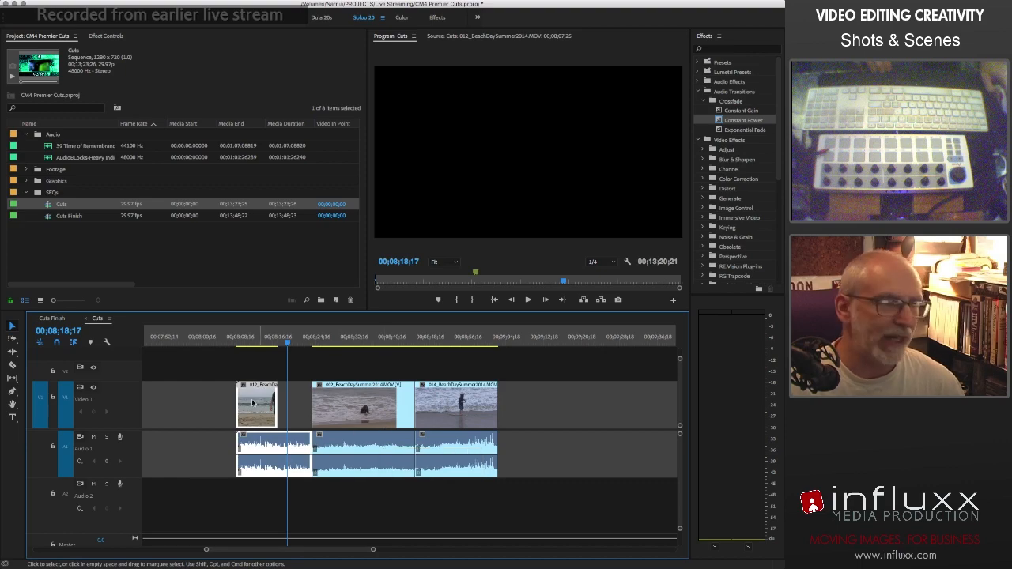
left_click_drag(254, 404, 302, 406)
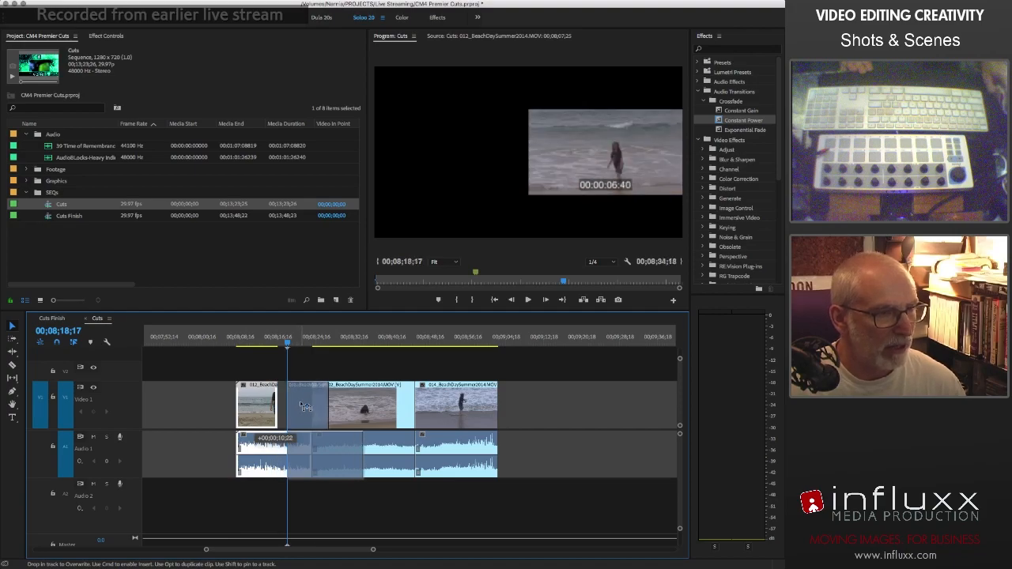
left_click_drag(303, 405, 302, 402)
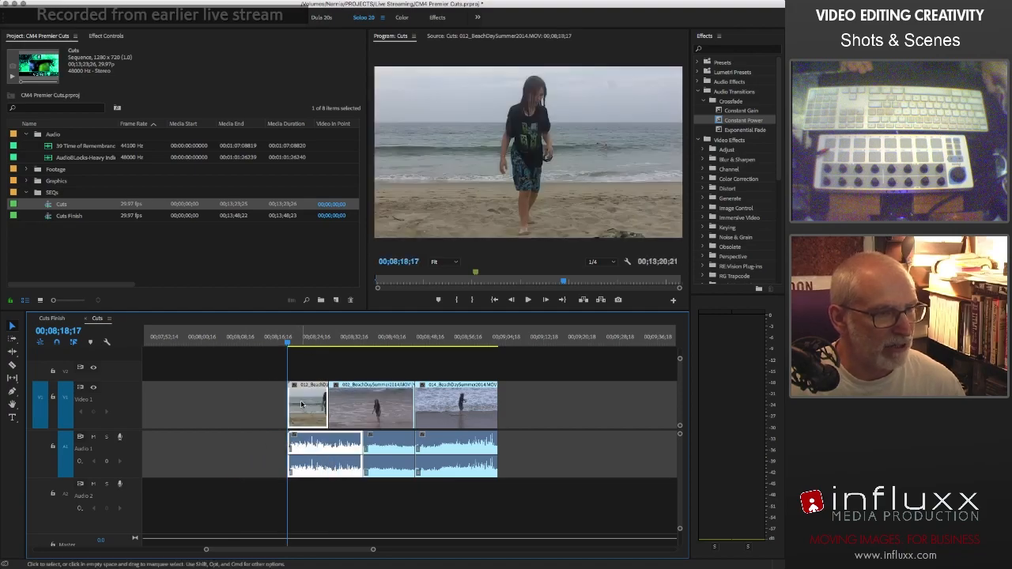
- Play the cut from the shortened 012 video into the 002 clip from 00;08;20;18 to 00;08;28;03
left_click(306, 339)
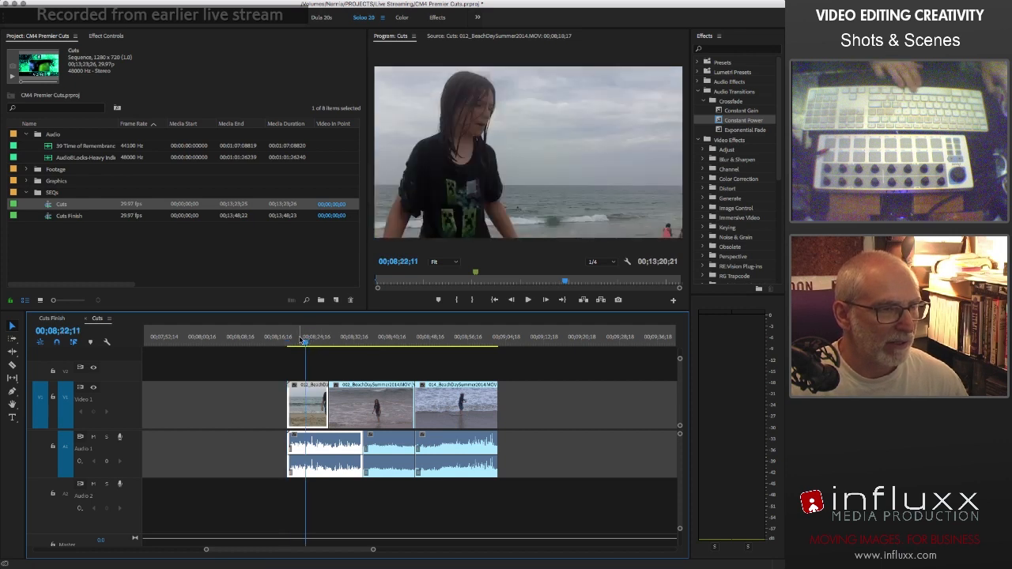
left_click(298, 340)
key("=")
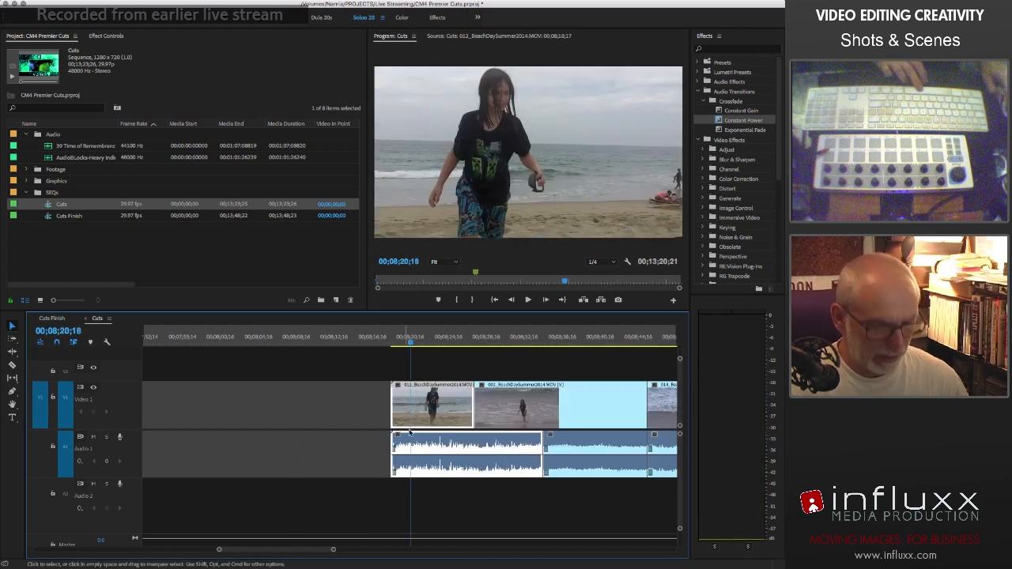
scroll(410, 432, "right", 3)
scroll(410, 433, "right", 4)
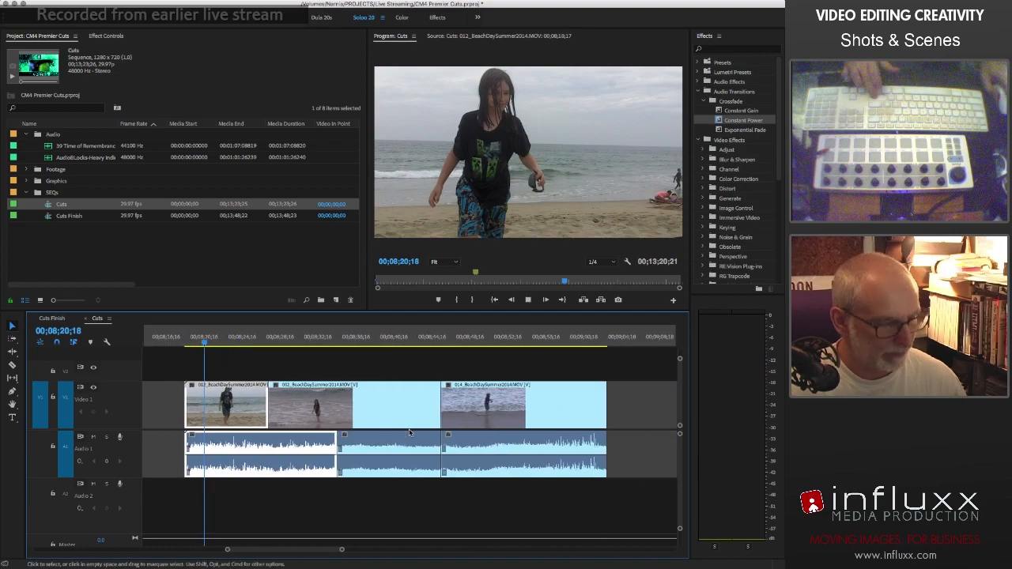
key("space")
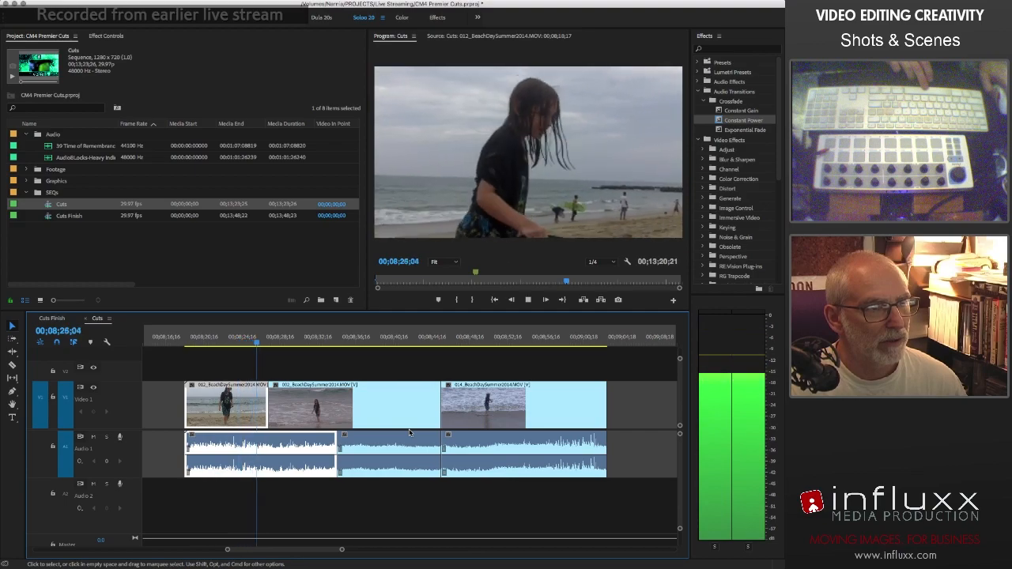
key("space")
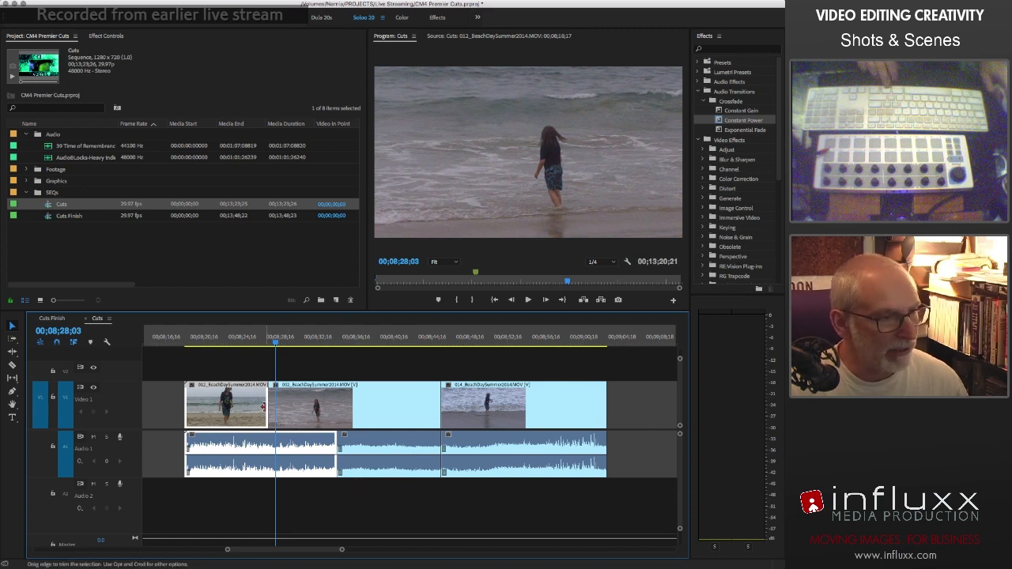
- Trim the 012 clip's video end a little further and slide the clip over the 002 clip to start at 00;08;20;26
left_click_drag(266, 406, 245, 411)
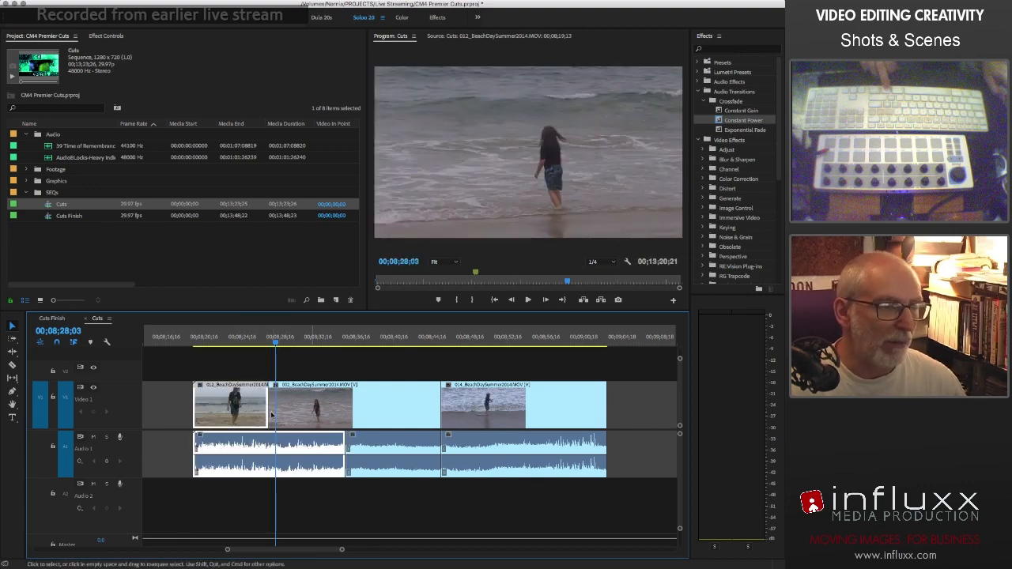
mouse_move(242, 411)
left_mouse_down()
mouse_move(216, 414)
mouse_move(231, 416)
left_mouse_up()
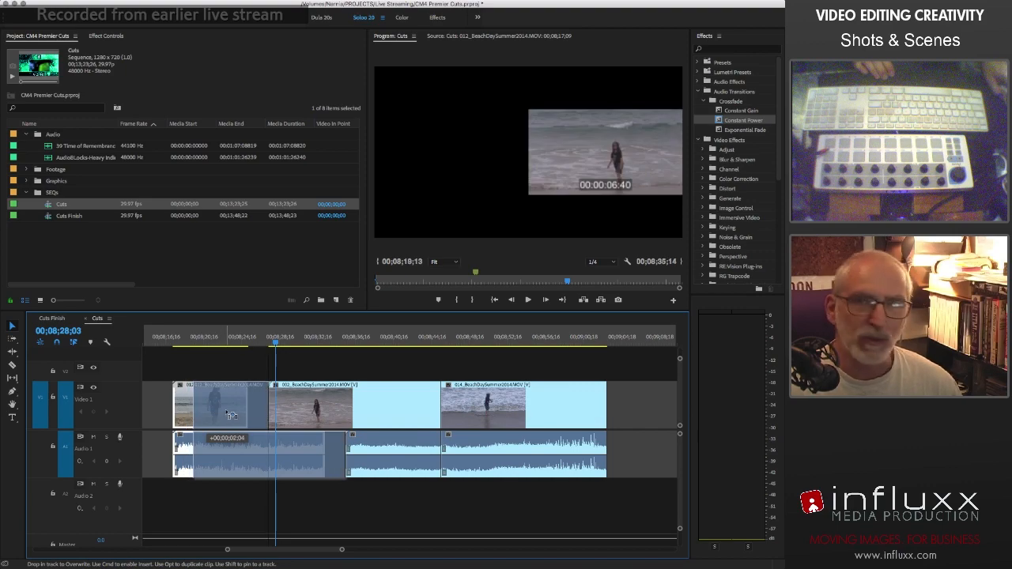
left_click_drag(231, 416, 242, 409)
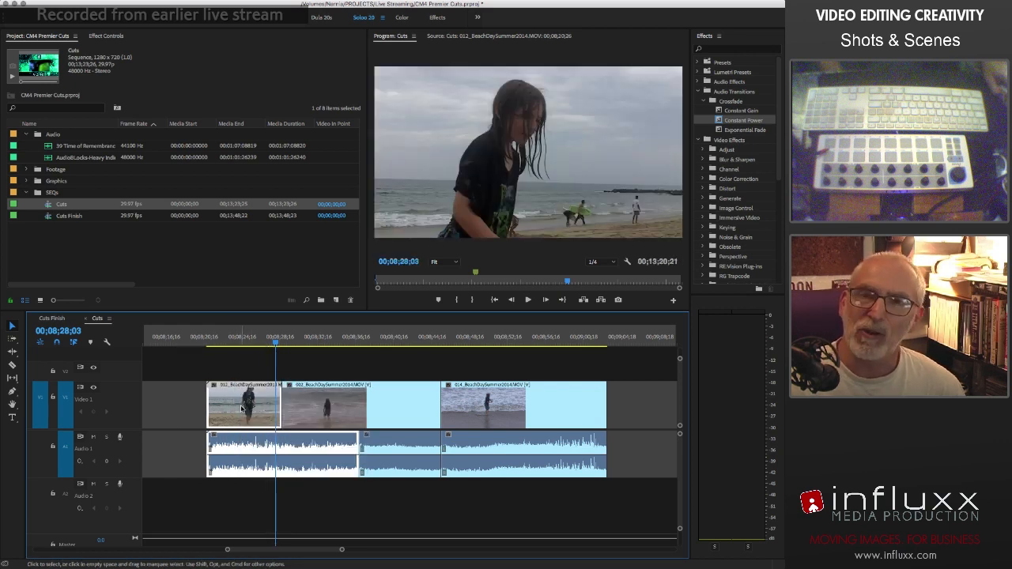
- Try sliding the 012 clip slightly earlier, and undo the move
mouse_move(241, 409)
left_mouse_down()
mouse_move(210, 411)
mouse_move(269, 408)
mouse_move(225, 412)
left_mouse_up()
key("super+z")
key("super+z")
key("super+z")
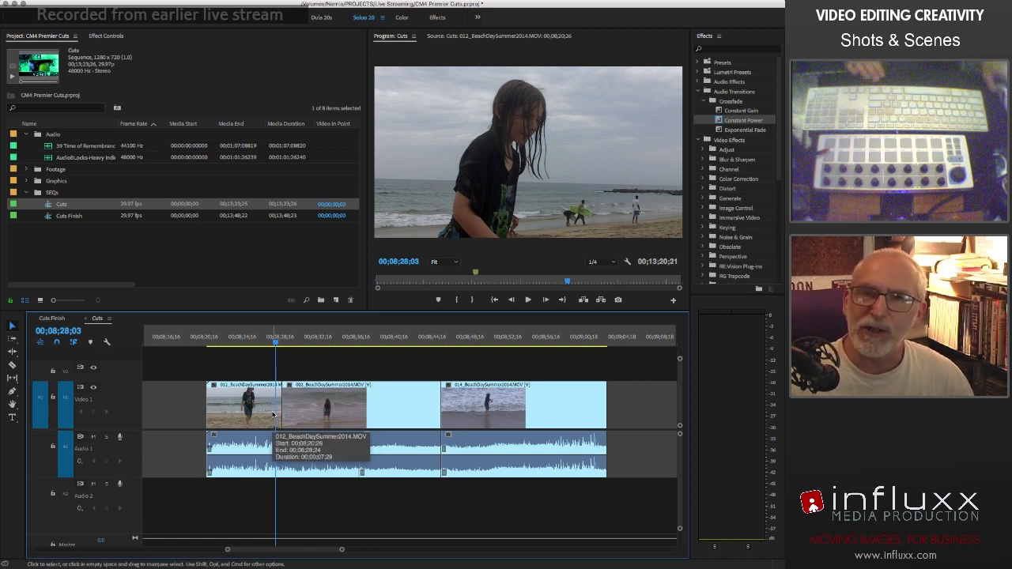
- Play from the end of the 012 clip through the 002 clip to 00;08;41;11
left_click(258, 340)
key("space")
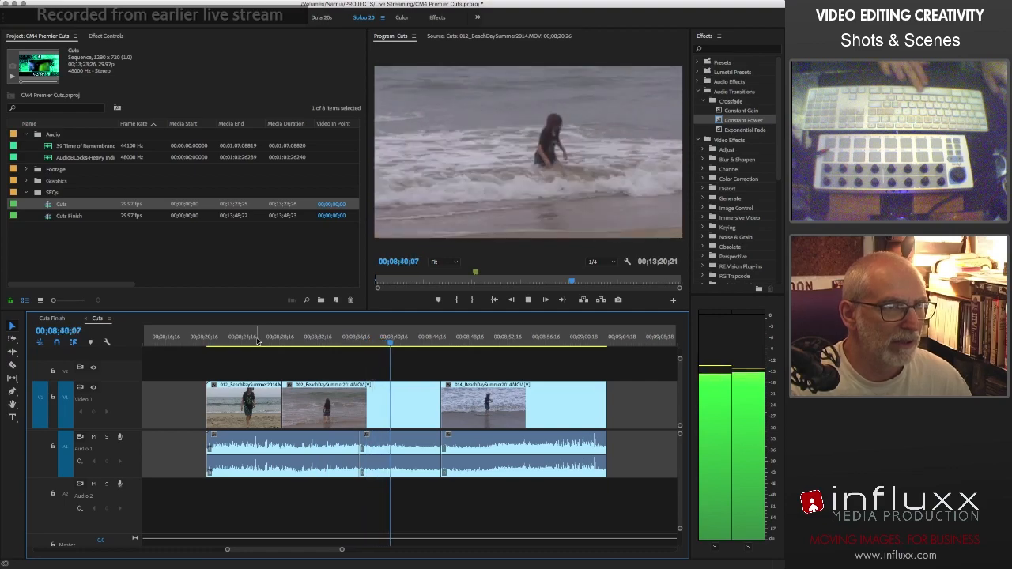
key("space")
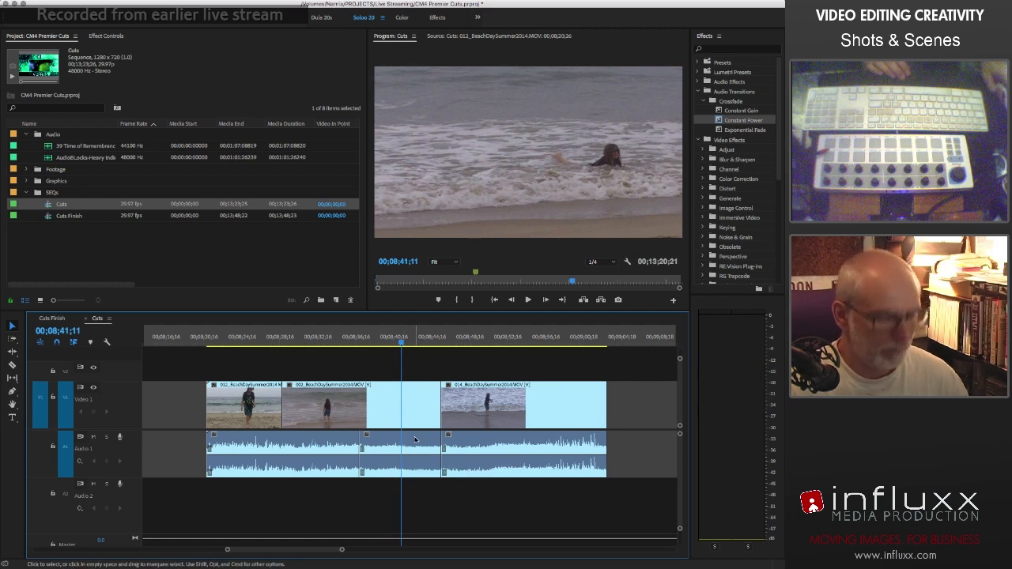
- Preview the later part of the 014 clip, trim its opening, and move the shortened clip back against the 002 clip
left_click(451, 341)
left_click_drag(454, 342, 525, 332)
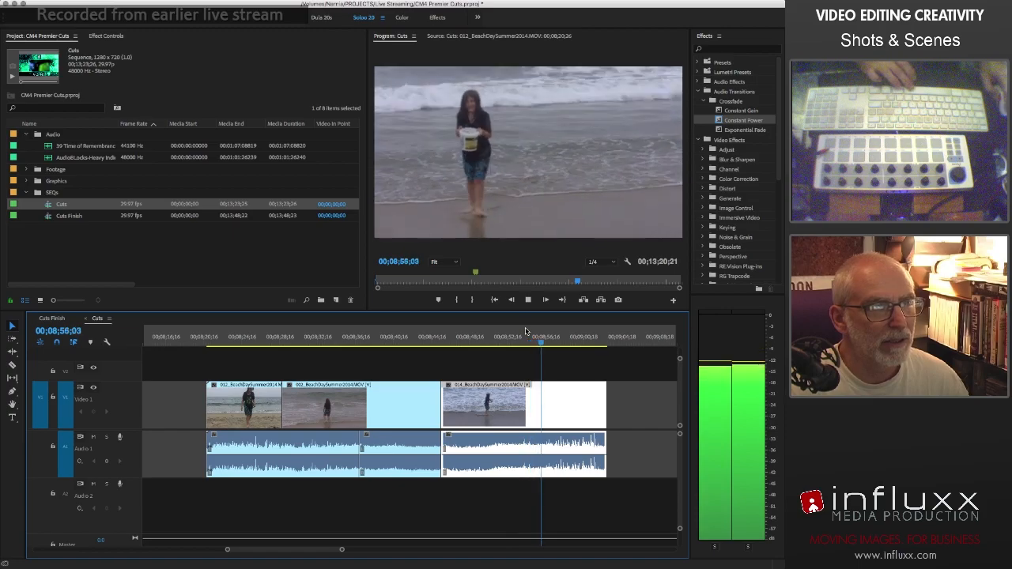
key("space")
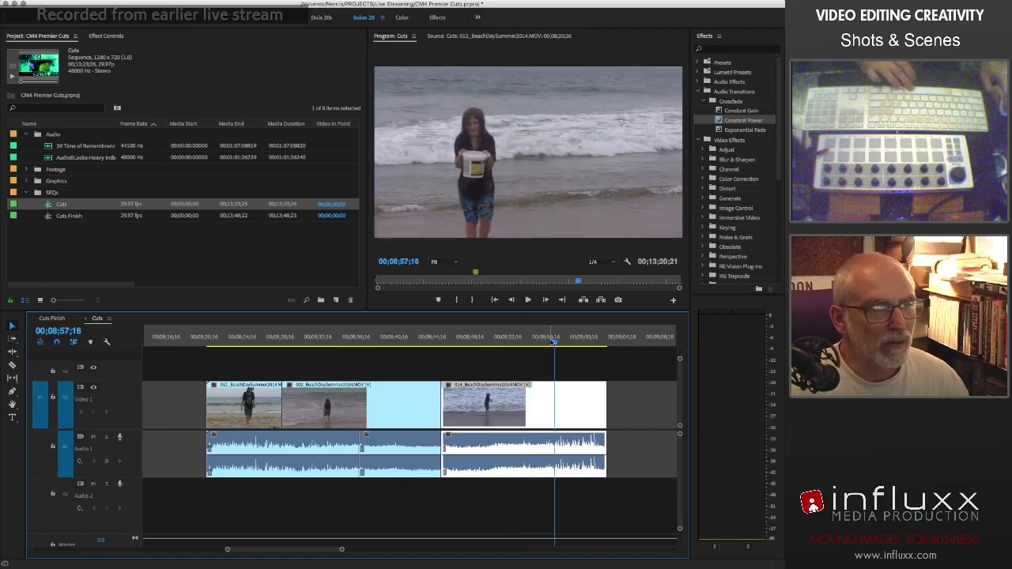
left_click_drag(552, 342, 547, 342)
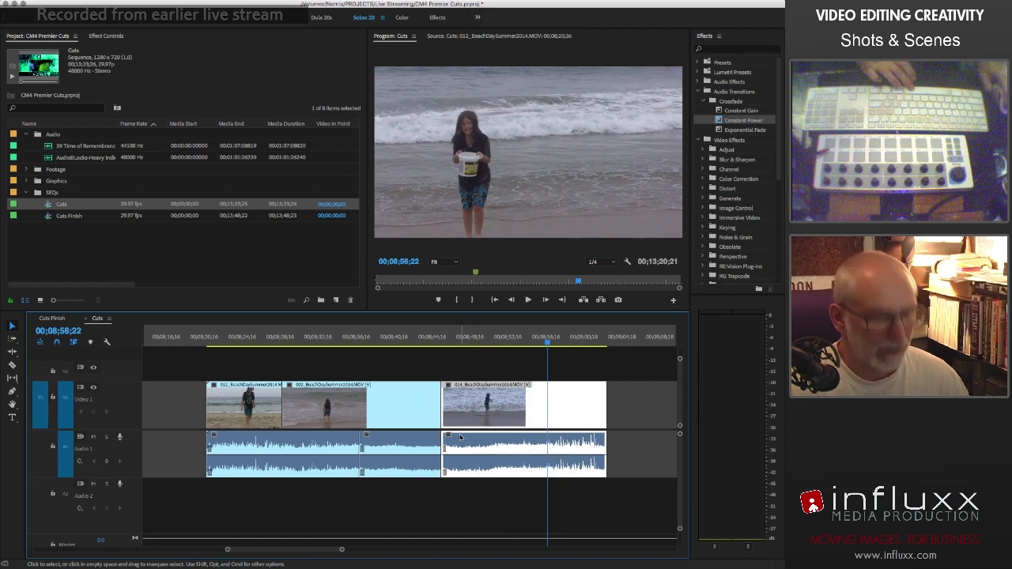
left_click_drag(444, 402, 516, 404)
left_click_drag(583, 411, 516, 412)
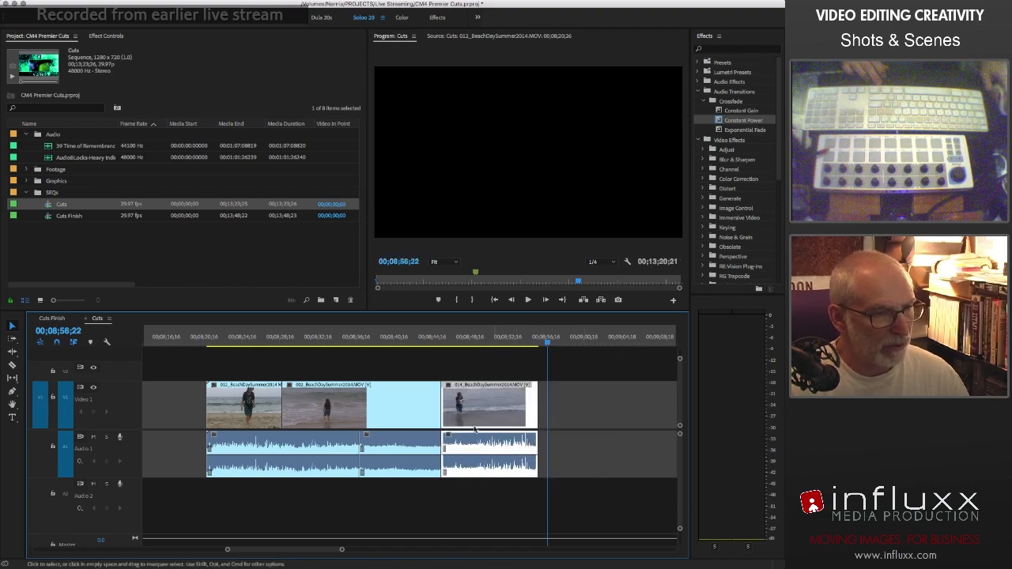
- Delete the 002 clip's audio and move the 014 clip earlier so it starts at the end of the 012 audio
left_click(401, 445)
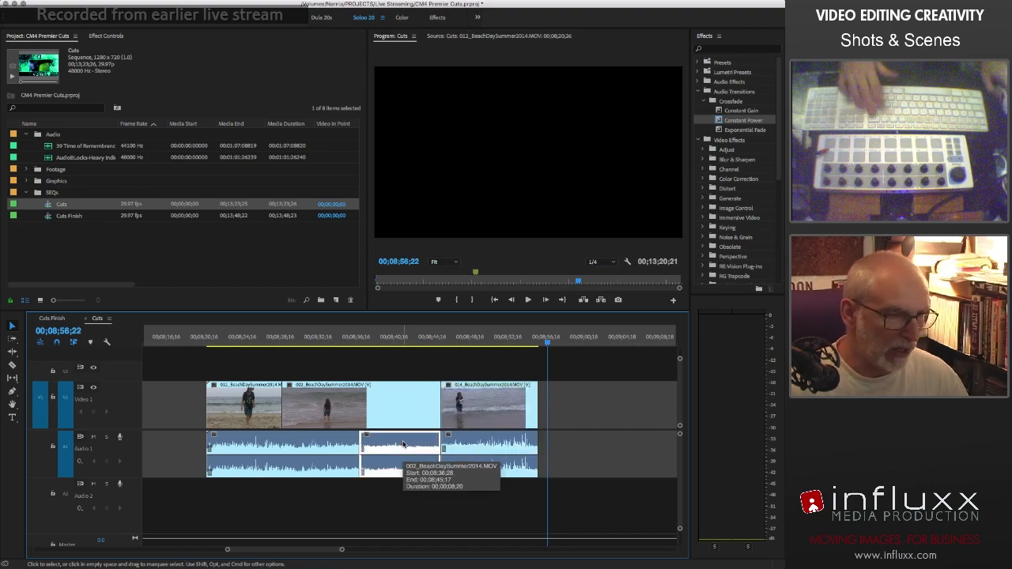
key("Delete")
left_click(480, 413)
left_click_drag(480, 413, 406, 413)
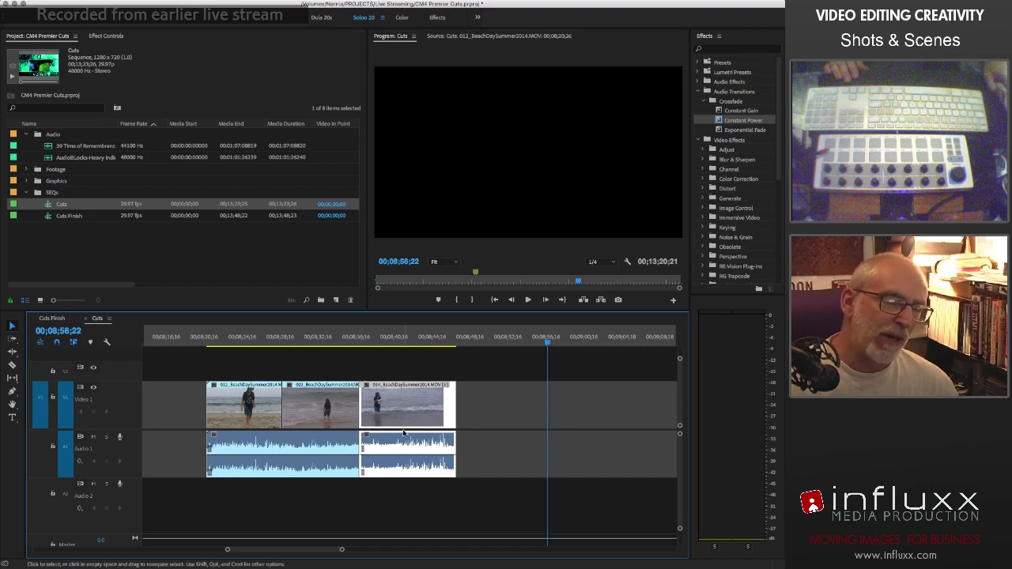
- Trim the opening of the 014 clip's video and slide the clip against the 002 video so its sound starts before its picture
left_click(326, 361)
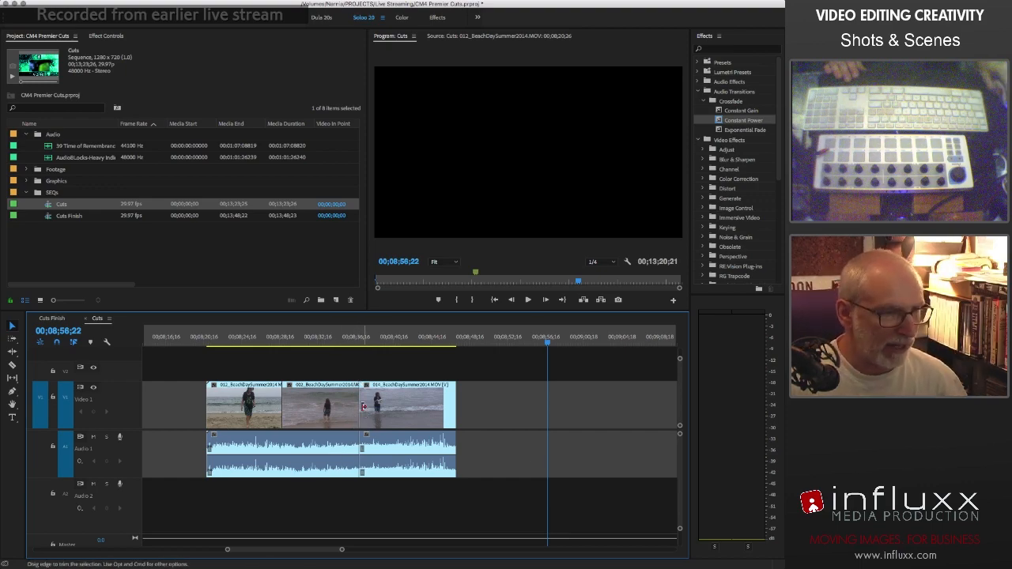
left_click_drag(360, 406, 395, 411)
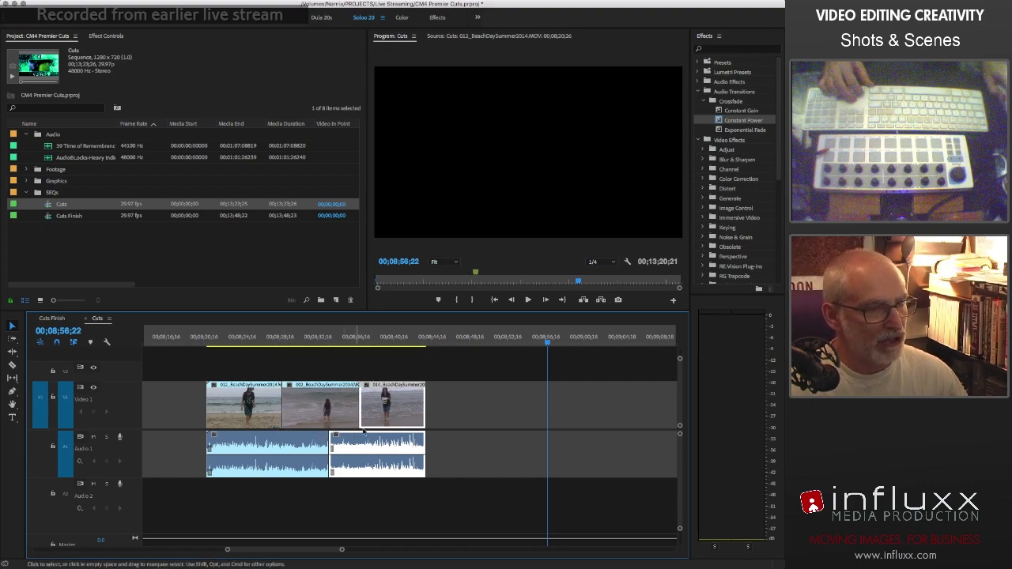
- Play the transition from the 002 clip into the 014 clip several times to judge the early sound
left_click(330, 341)
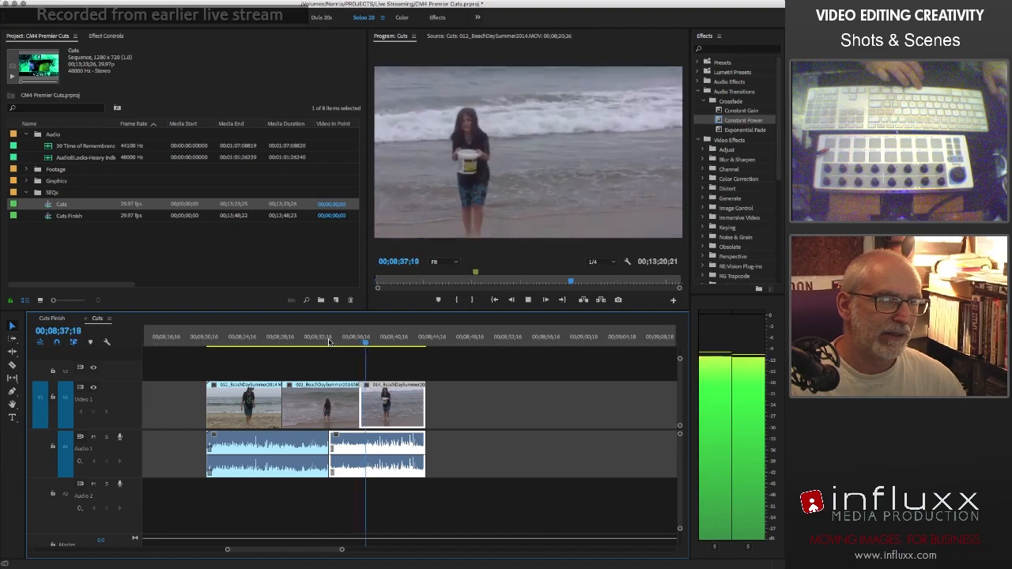
key("space")
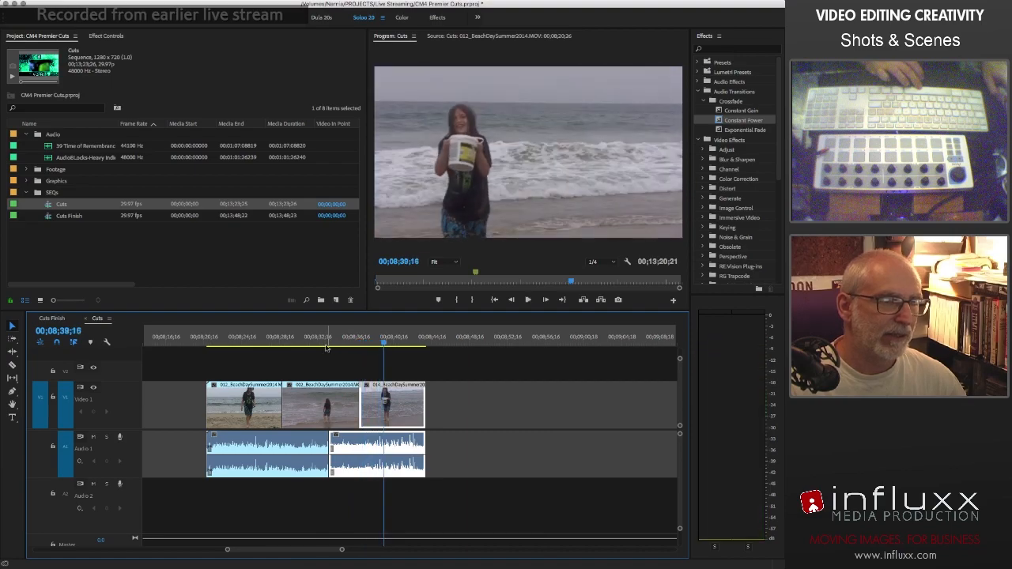
left_click(318, 338)
key("space")
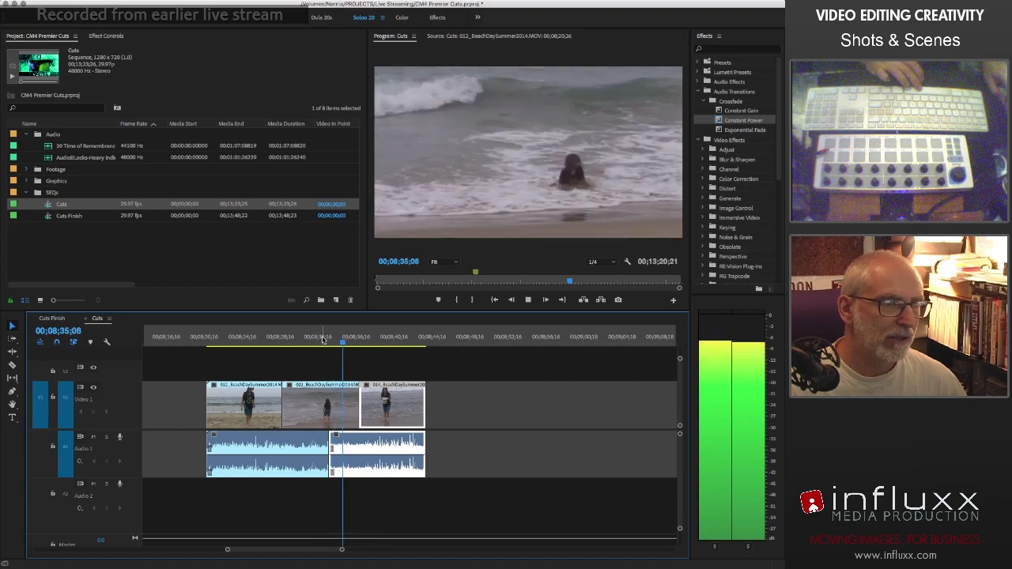
left_click(313, 340)
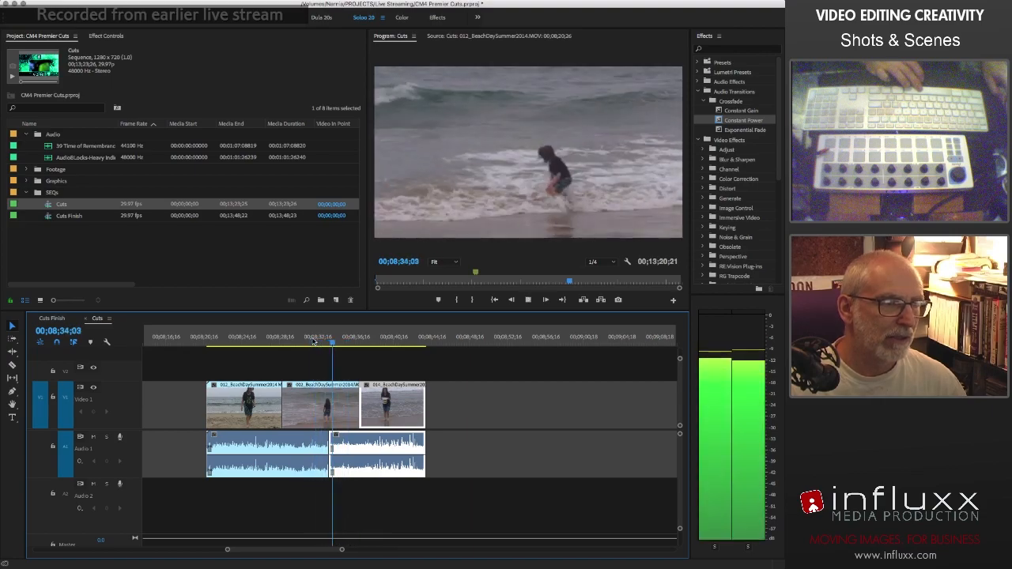
key("space")
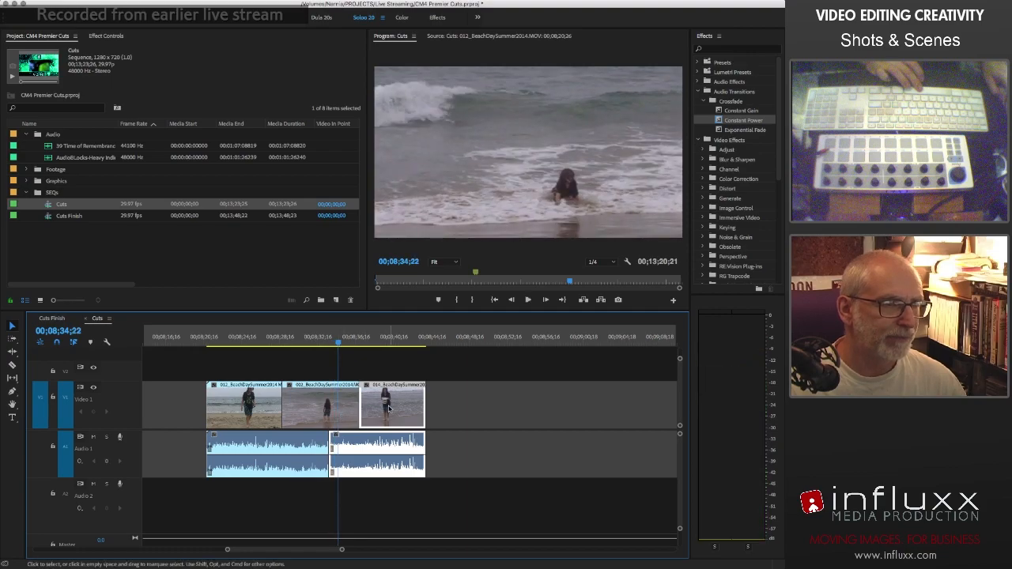
- Move the 014 clip later on the timeline and extend the 012 clip's audio to the end of the 002 video
left_click_drag(389, 409, 435, 409)
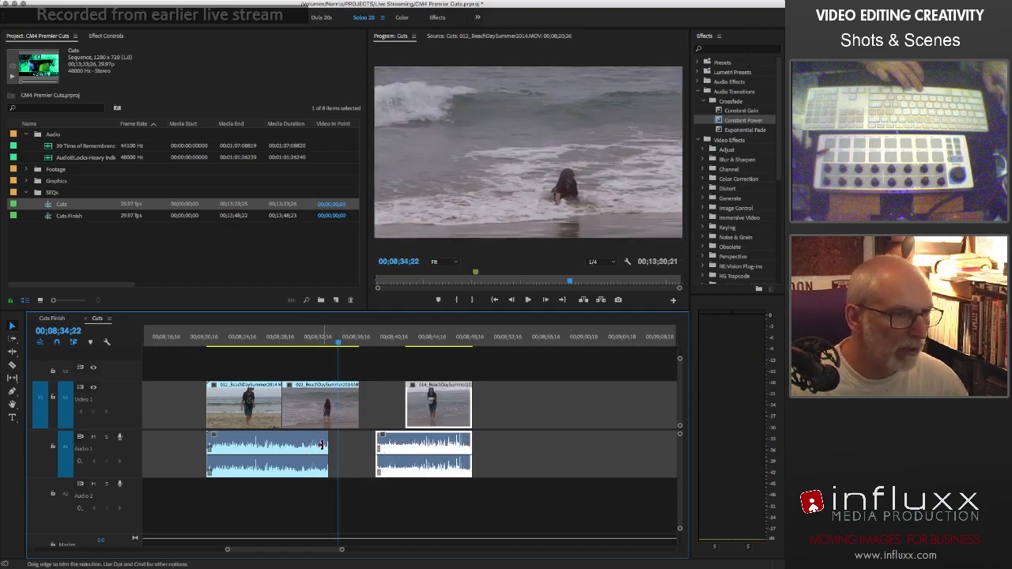
left_click_drag(325, 442, 346, 441)
left_click(318, 340)
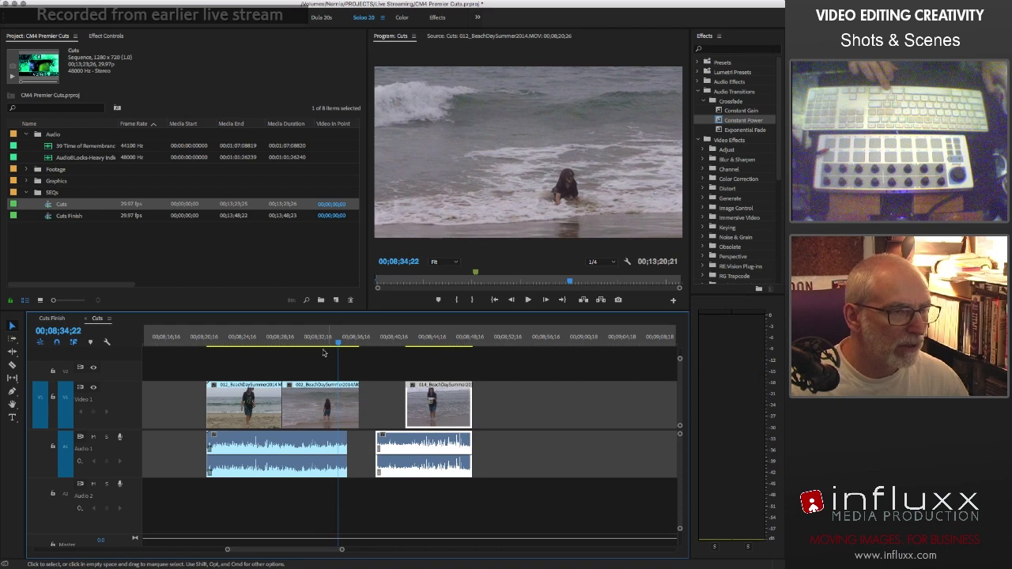
key("space")
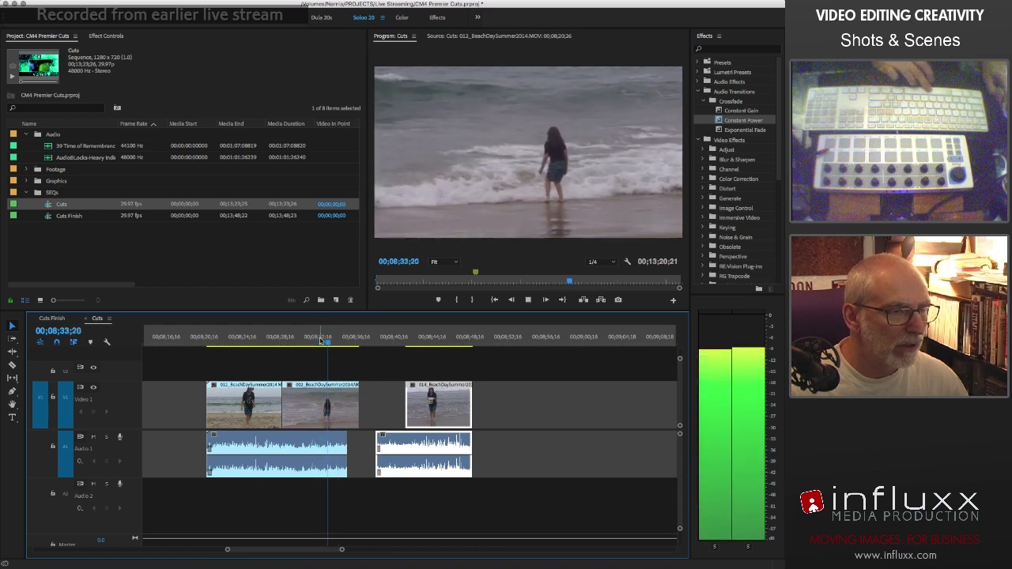
key("space")
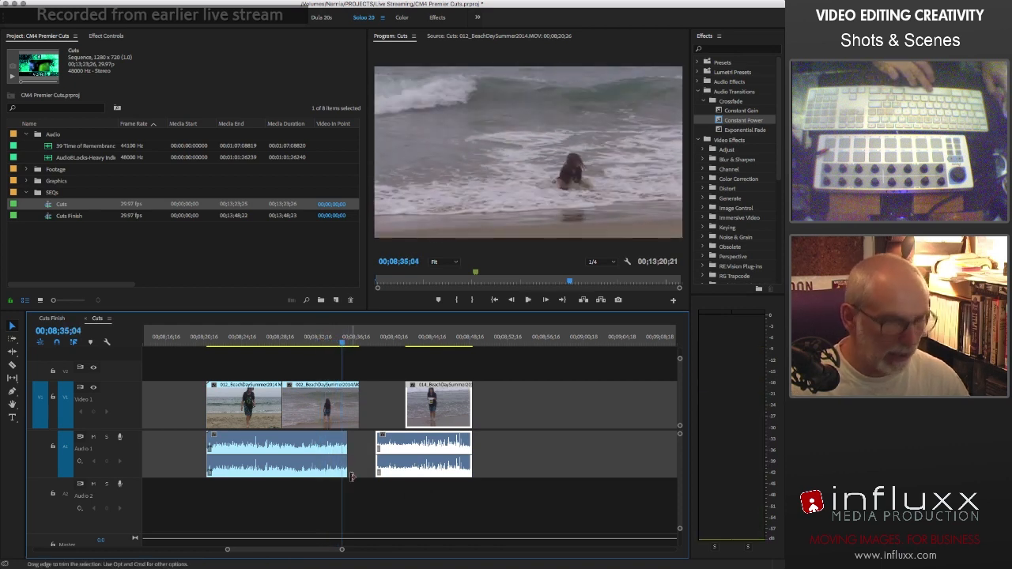
left_click_drag(344, 448, 365, 450)
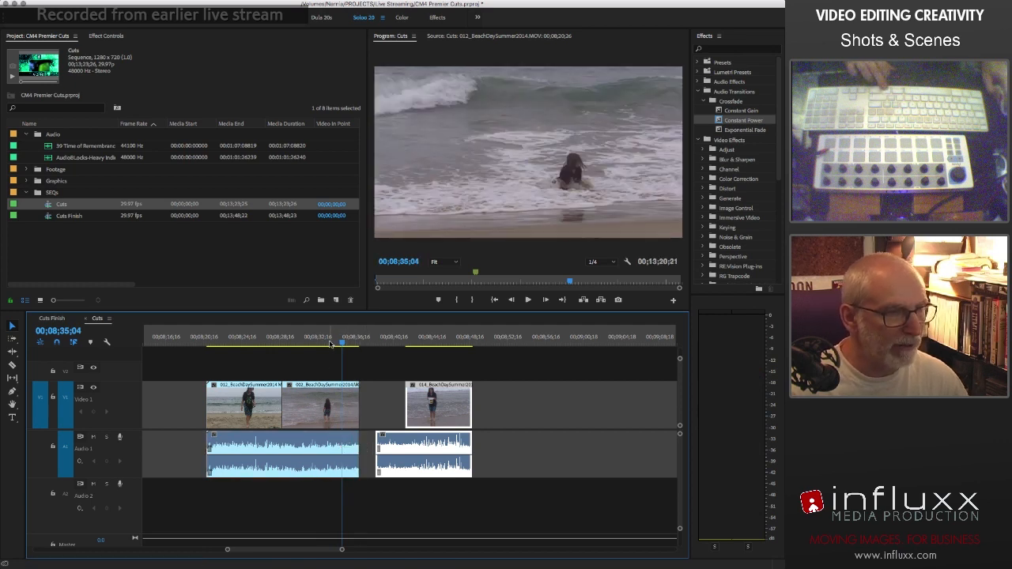
- Move the 014 clip back until its audio meets the extended 012 audio, and play across the audio join
left_click(332, 340)
key("space")
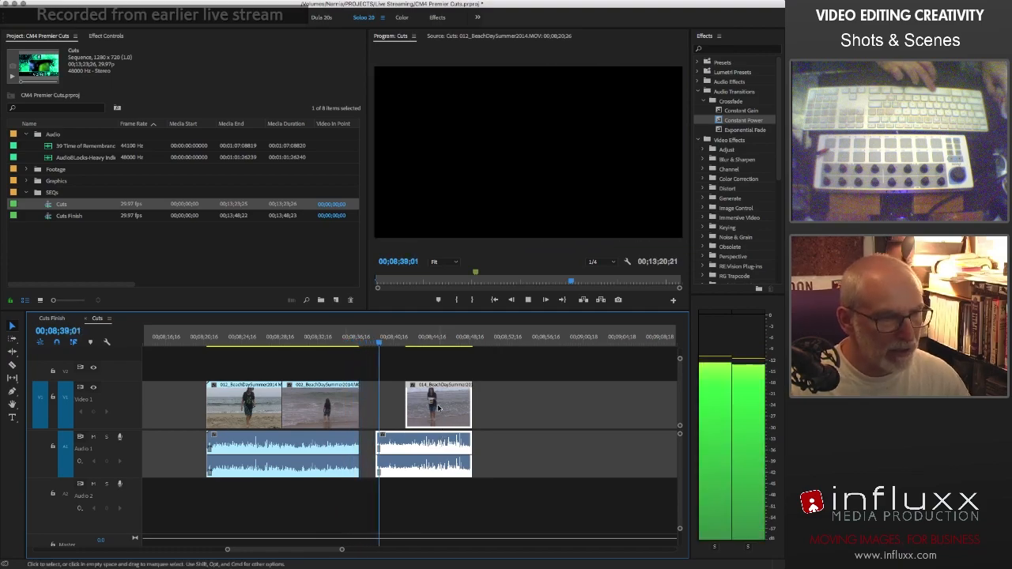
left_click_drag(437, 404, 397, 411)
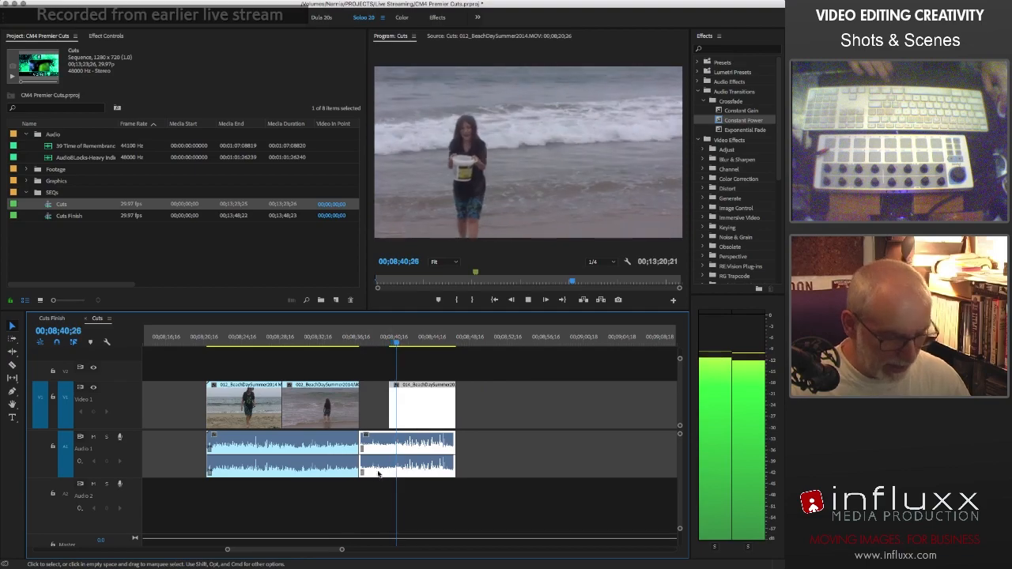
left_click_drag(372, 339, 366, 340)
key("space")
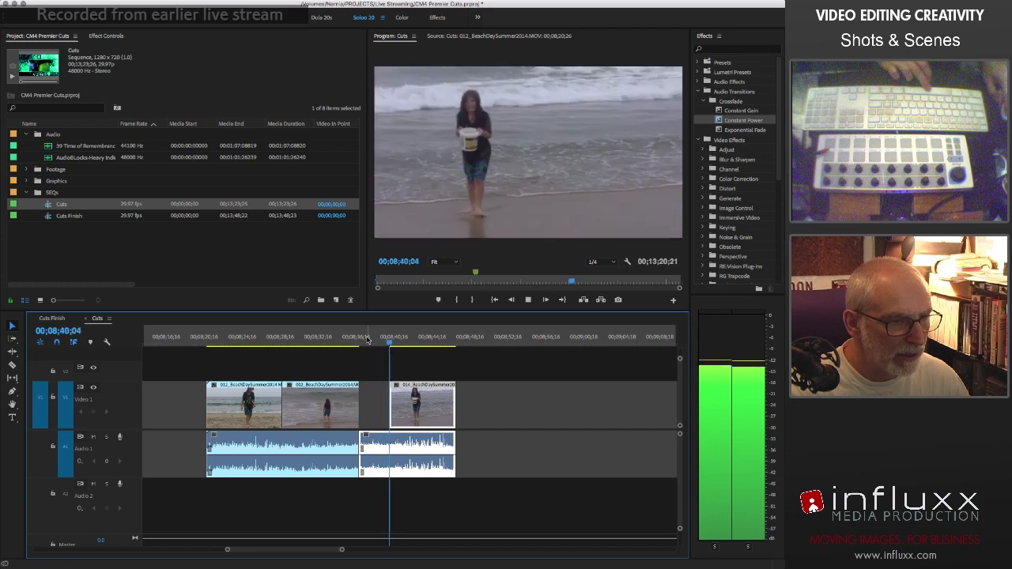
key("space")
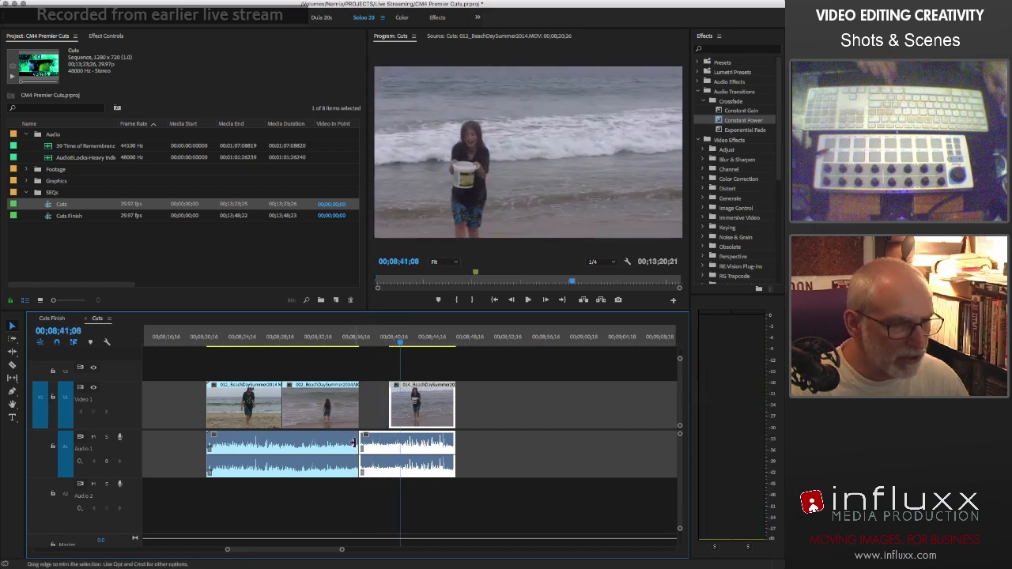
- Tighten the 014 clip's opening against the 012 audio and add a Constant Power crossfade at the audio join
left_click_drag(363, 443, 386, 445)
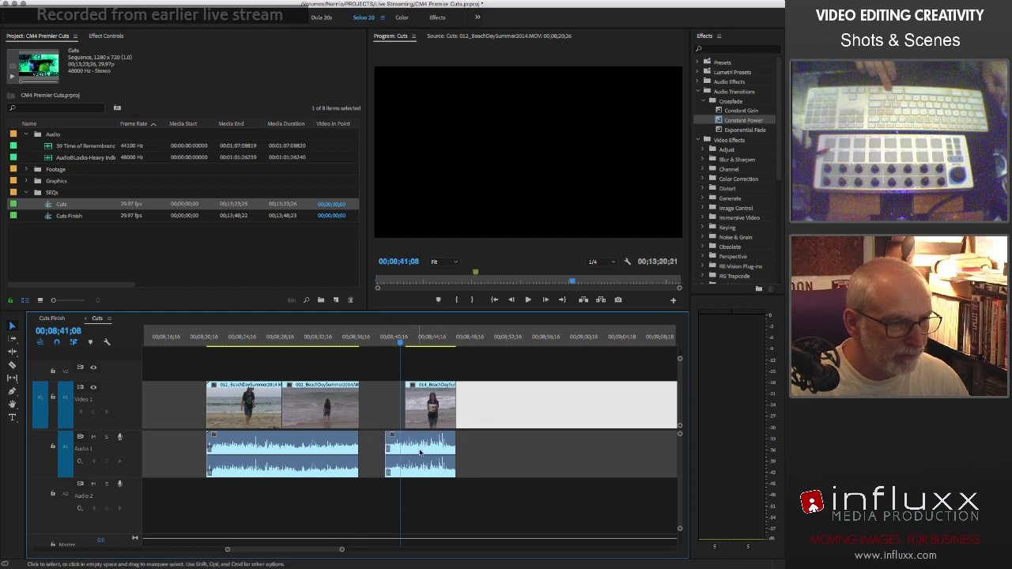
left_click_drag(430, 419, 406, 421)
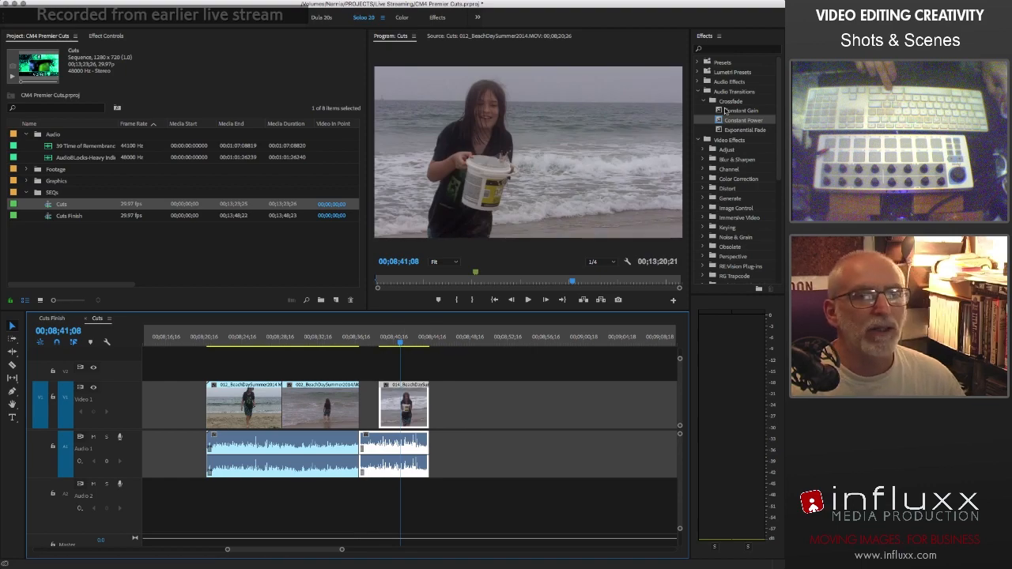
left_click_drag(720, 121, 391, 455)
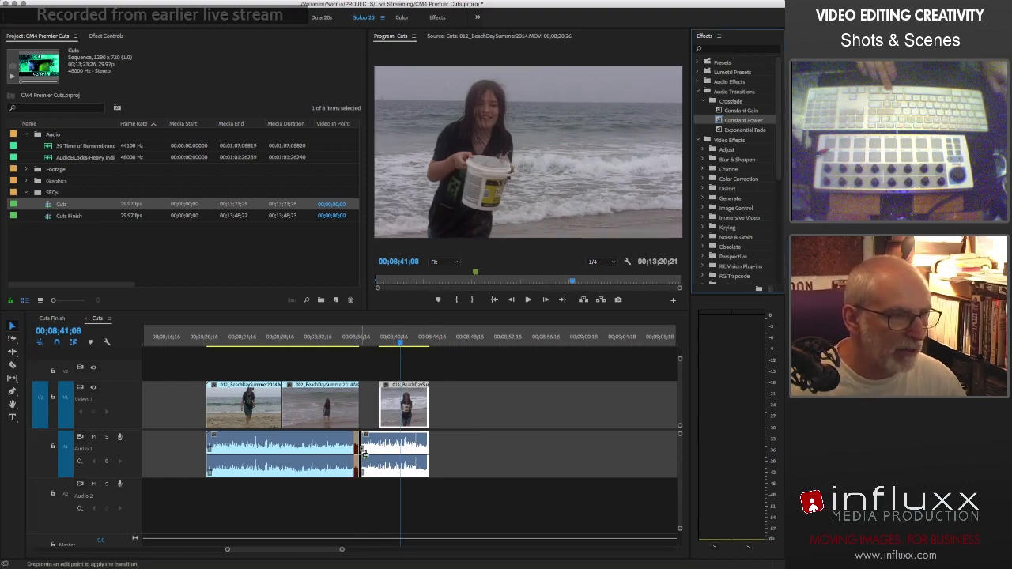
left_click_drag(360, 448, 359, 448)
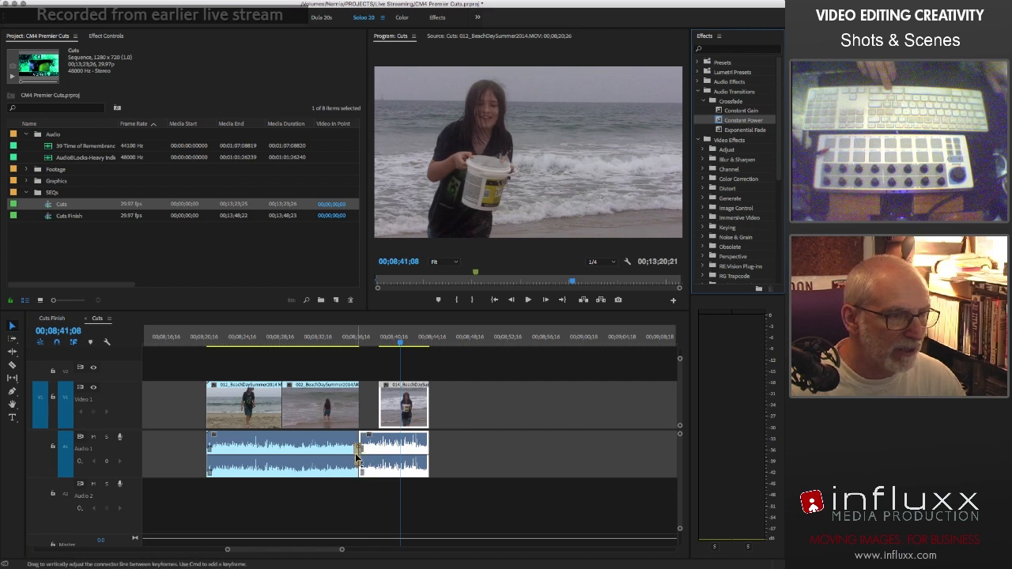
- Play across the crossfade between the 012 and 014 audio to check the sound transition
left_click(355, 341)
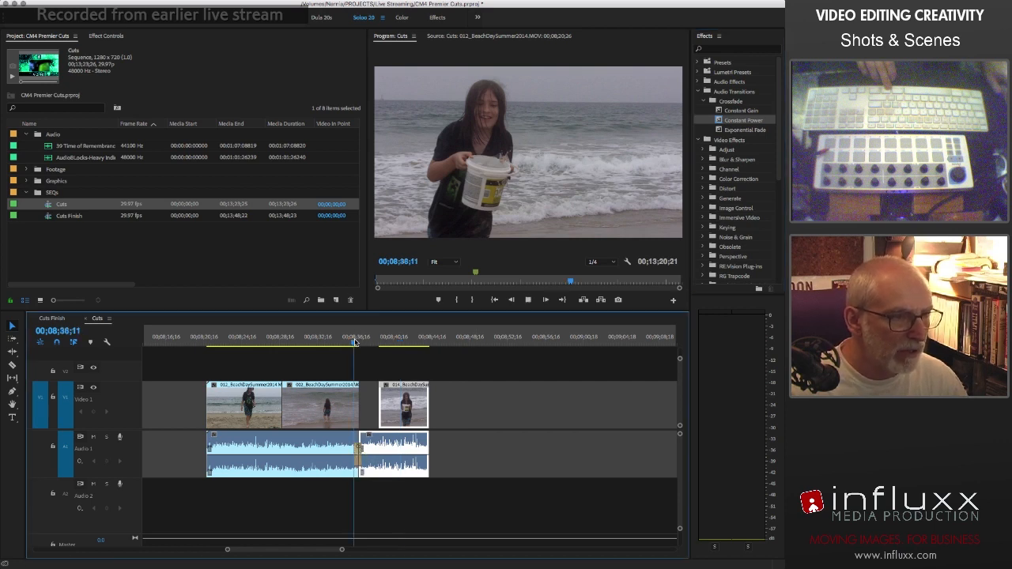
key("space")
key("space")
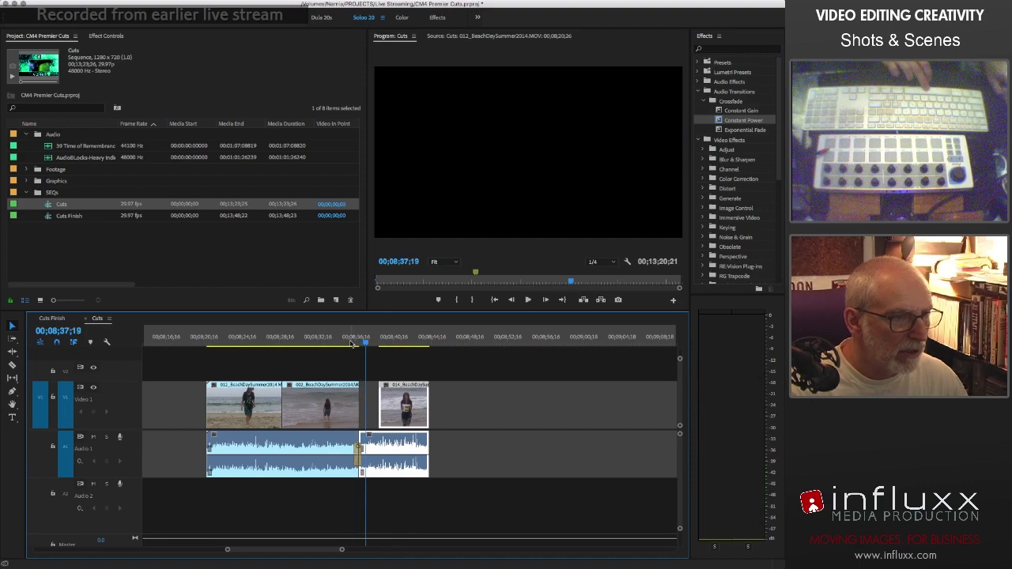
left_click(352, 343)
key("space")
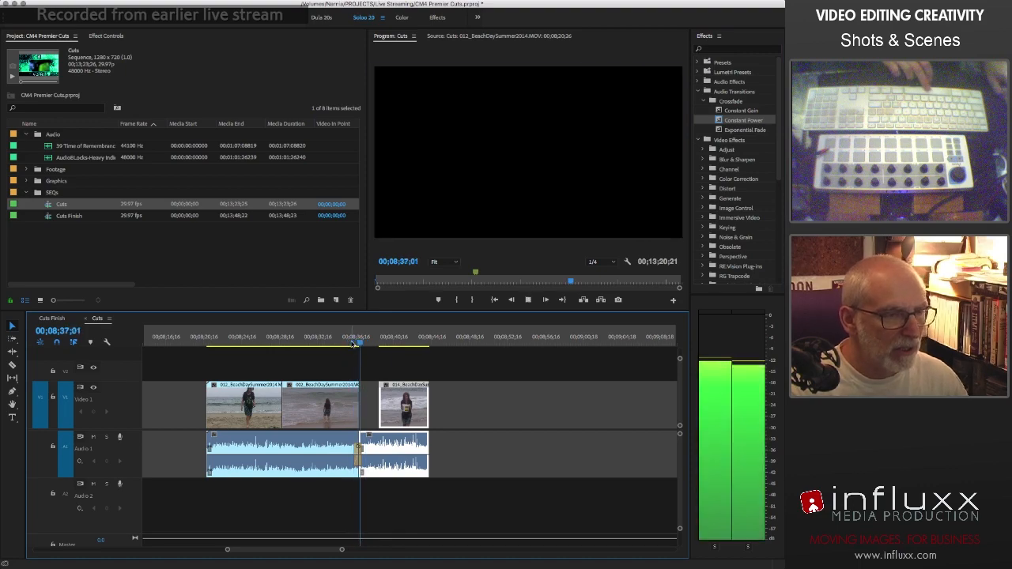
key("space")
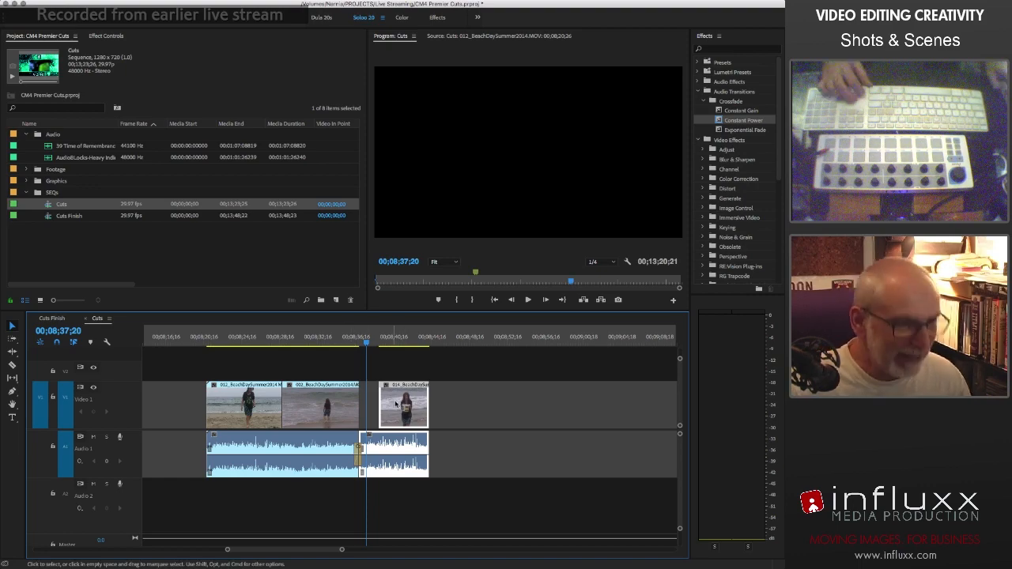
- Extend the end of the 002 clip's video to 00;08;38;29, filling the gap before the 014 video
left_click(396, 368)
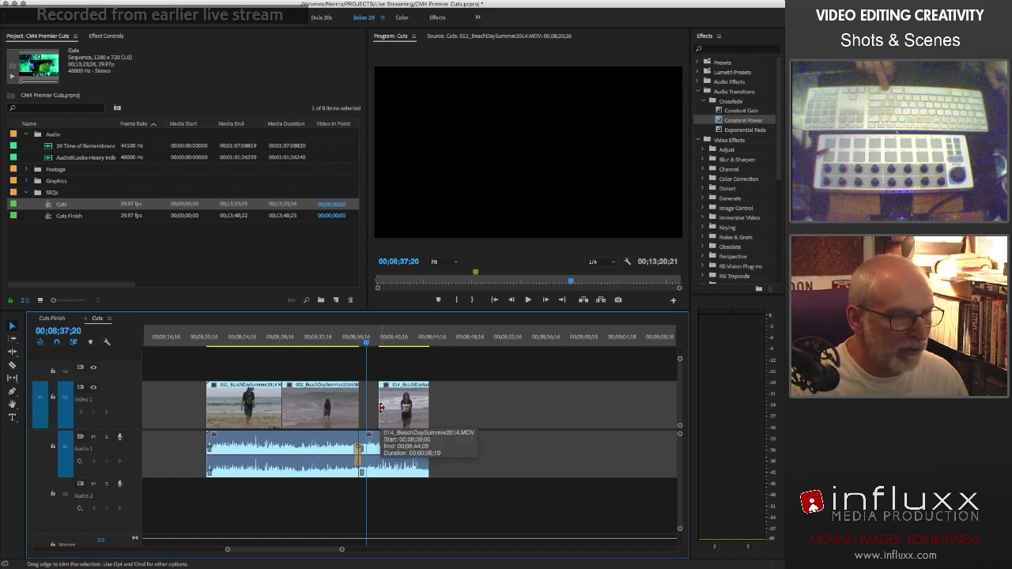
left_click_drag(355, 404, 366, 404)
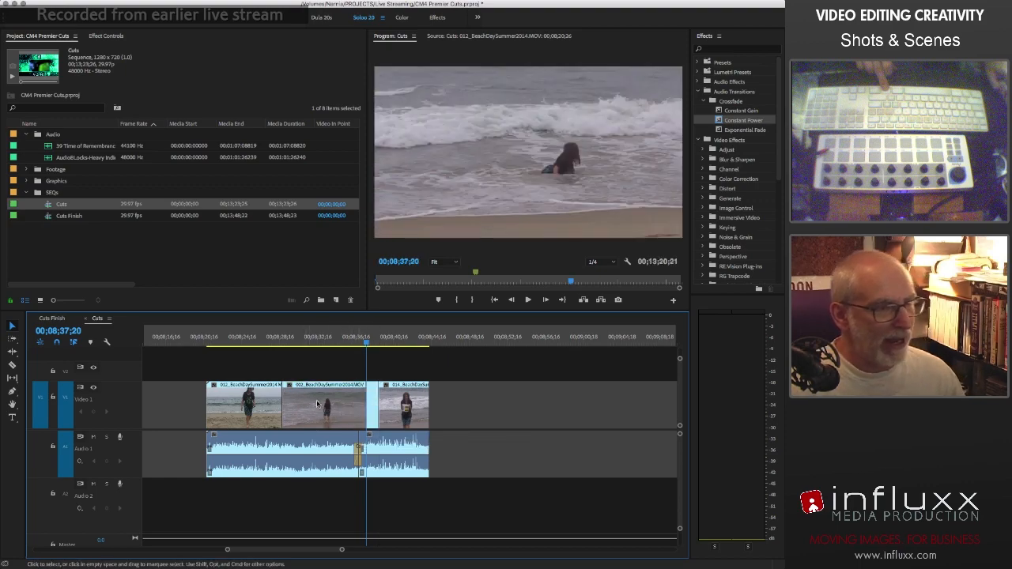
left_click(323, 406)
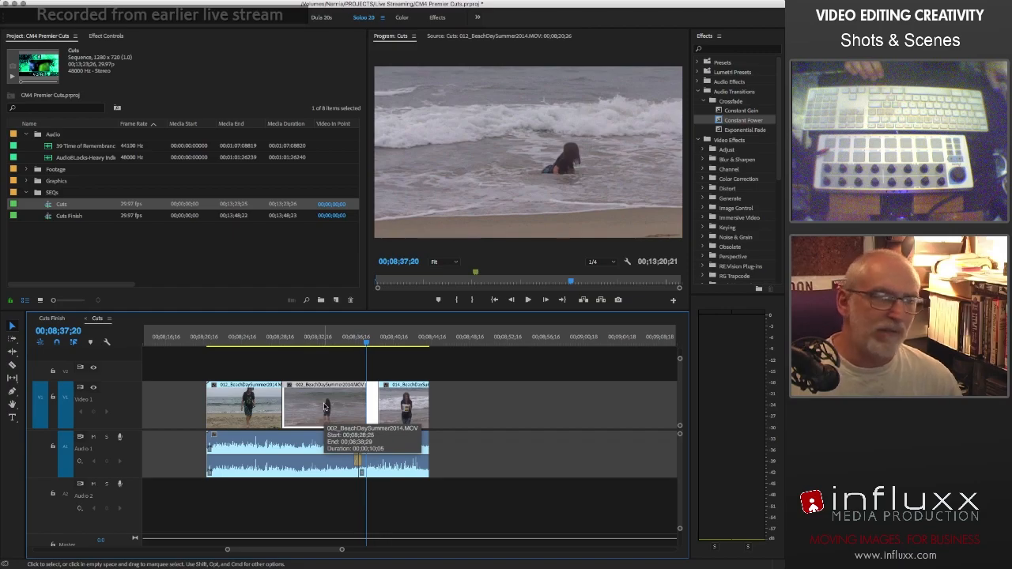
- Play the scene from late in the 012 clip, then replay it from near its start at 00;08;21;13 through the 014 clip
left_click(261, 341)
key("space")
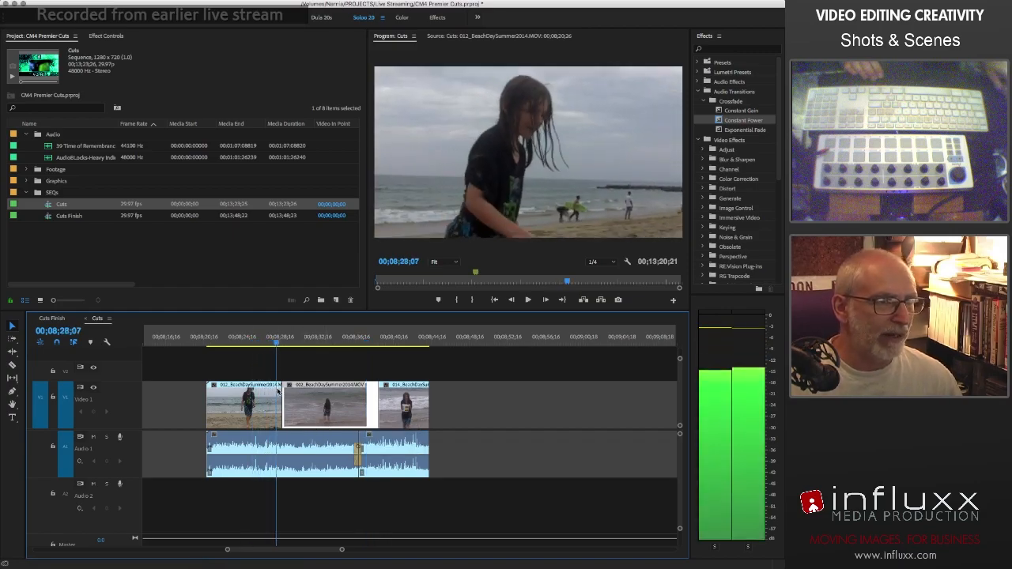
left_click_drag(290, 345, 400, 351)
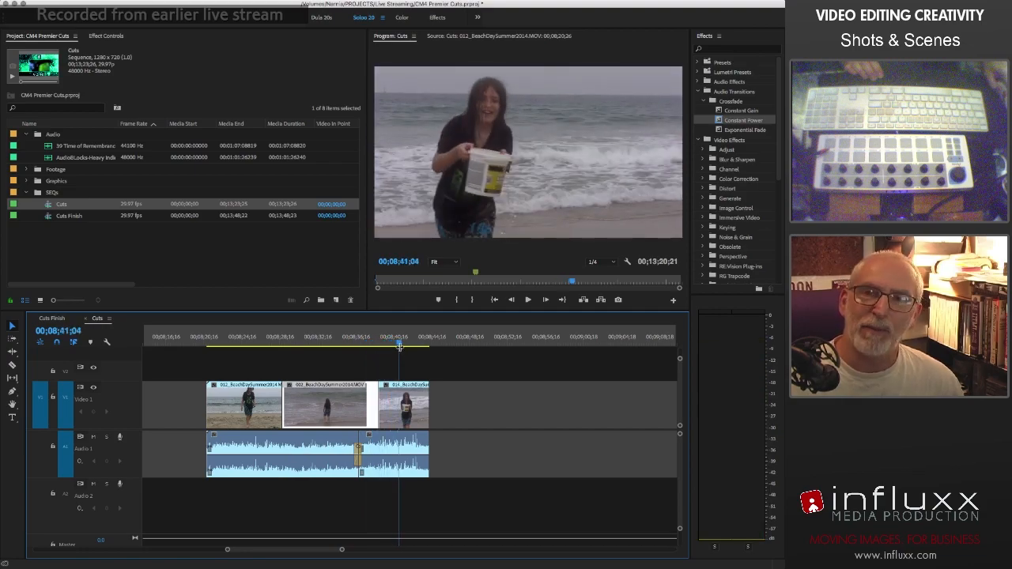
left_click(214, 338)
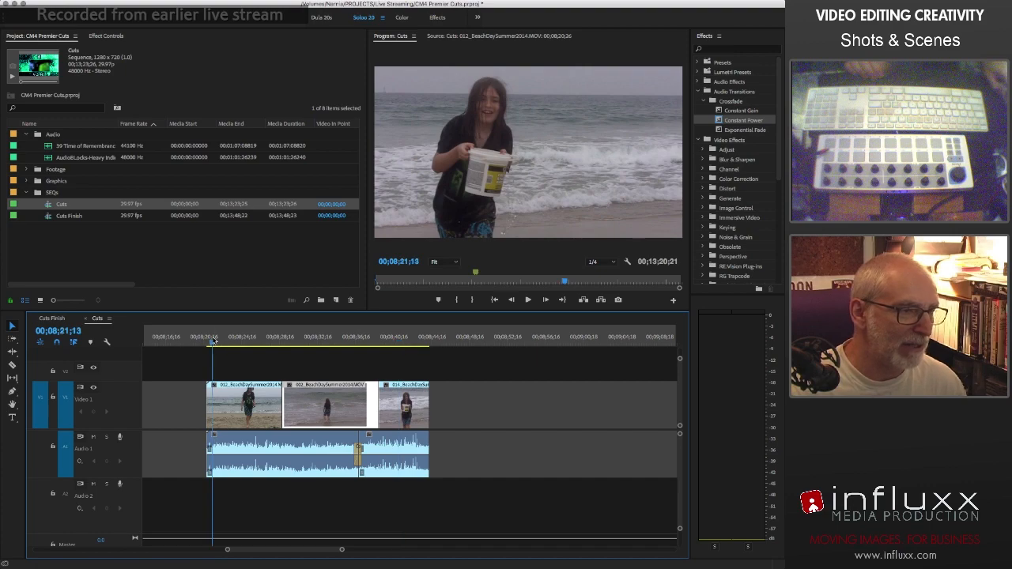
key("space")
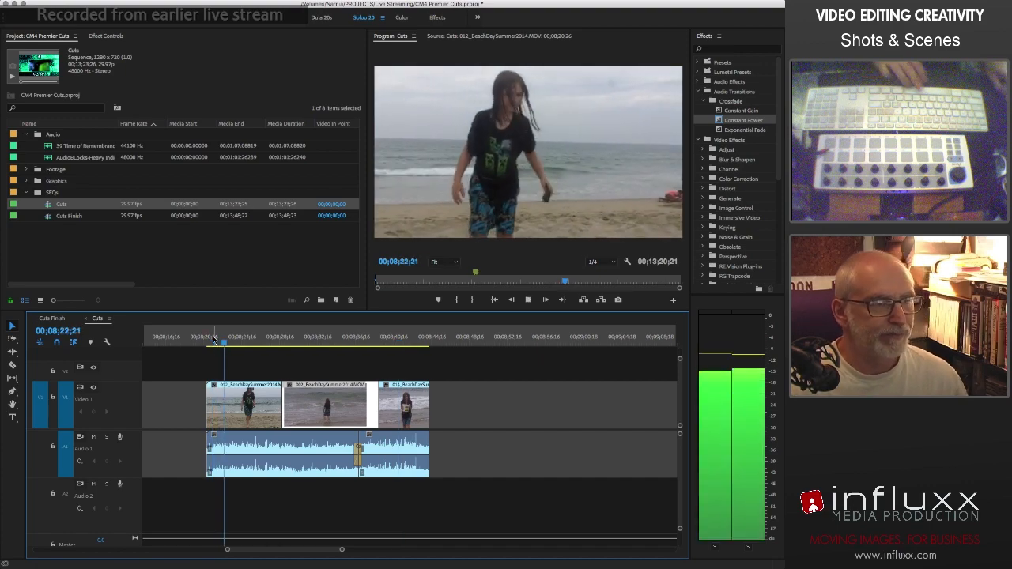
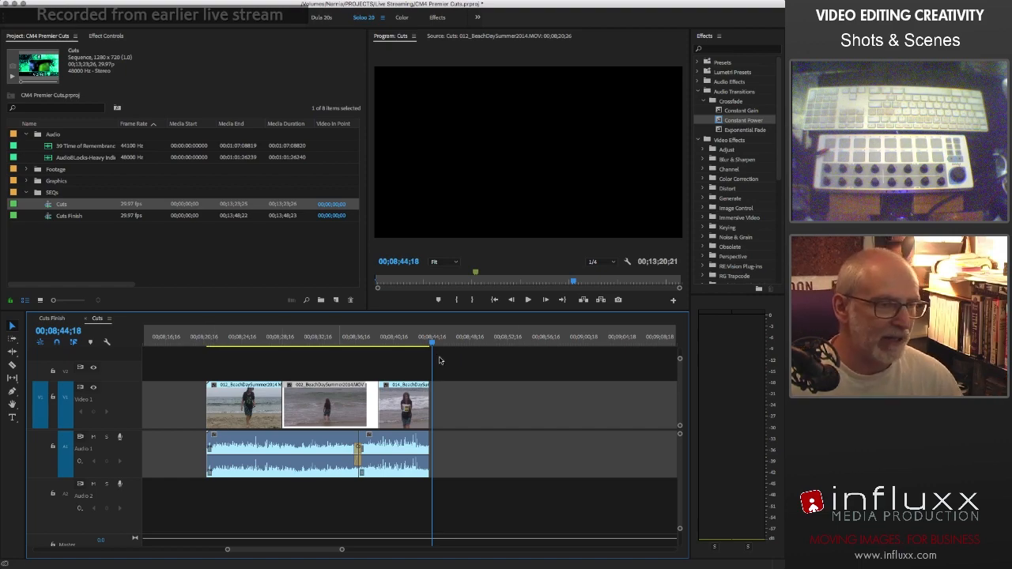
left_click(495, 414)
scroll(496, 417, "down", 3)
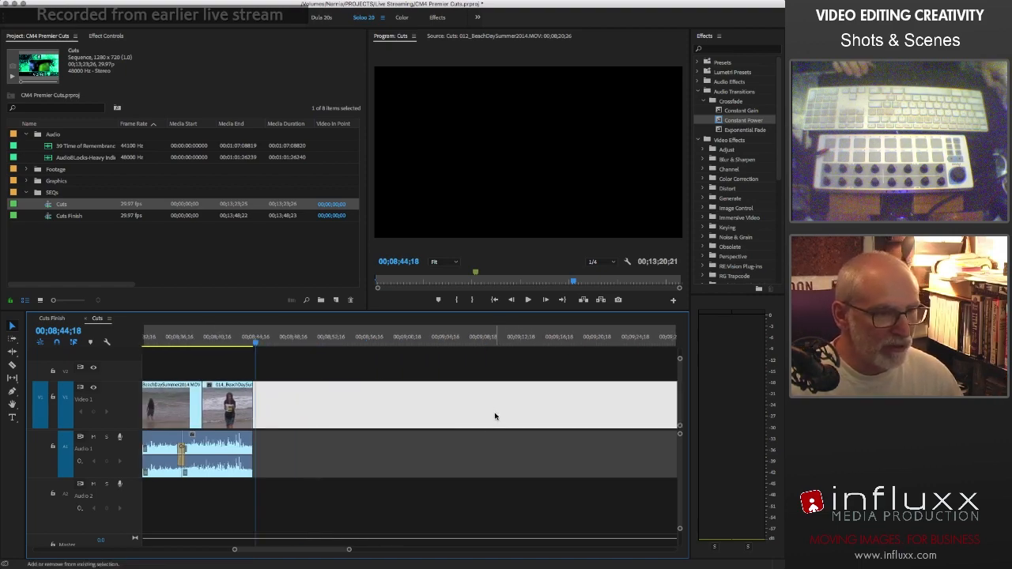
- Go to the park clips starting at 00;10;14;27 and play from the skyline shot into the MVI_0296 clip
key("Down")
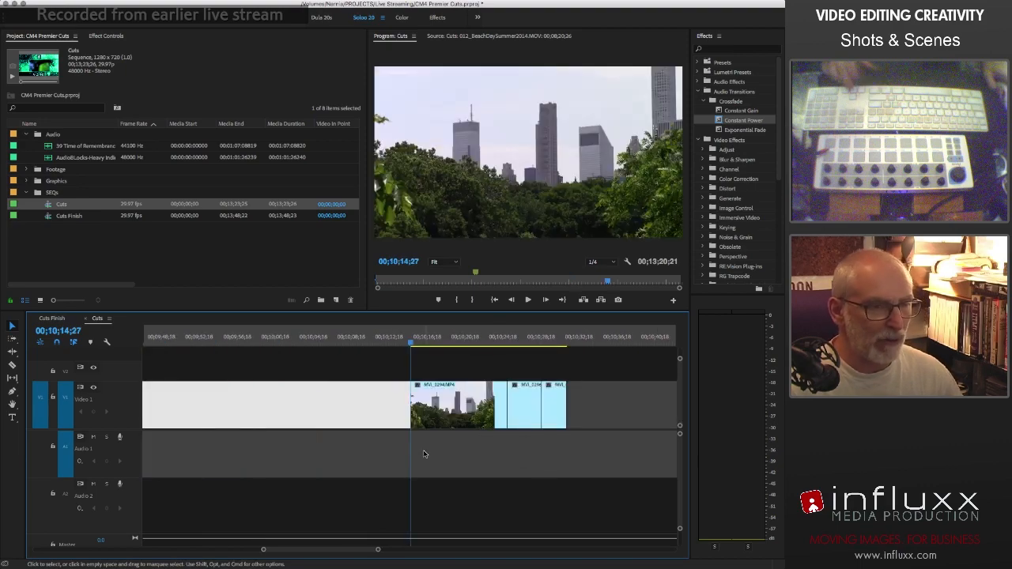
scroll(459, 434, "down", 2)
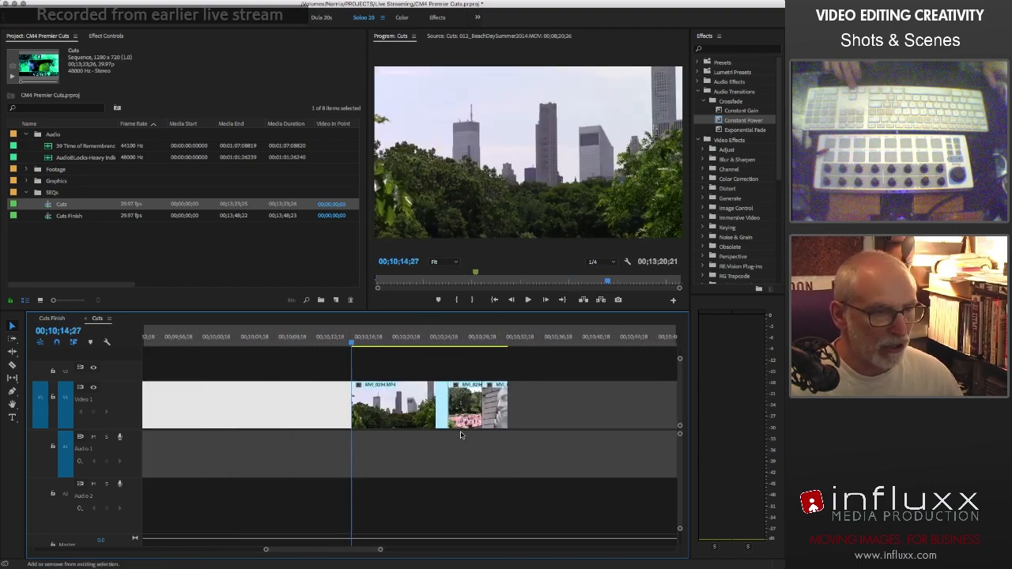
key("equal")
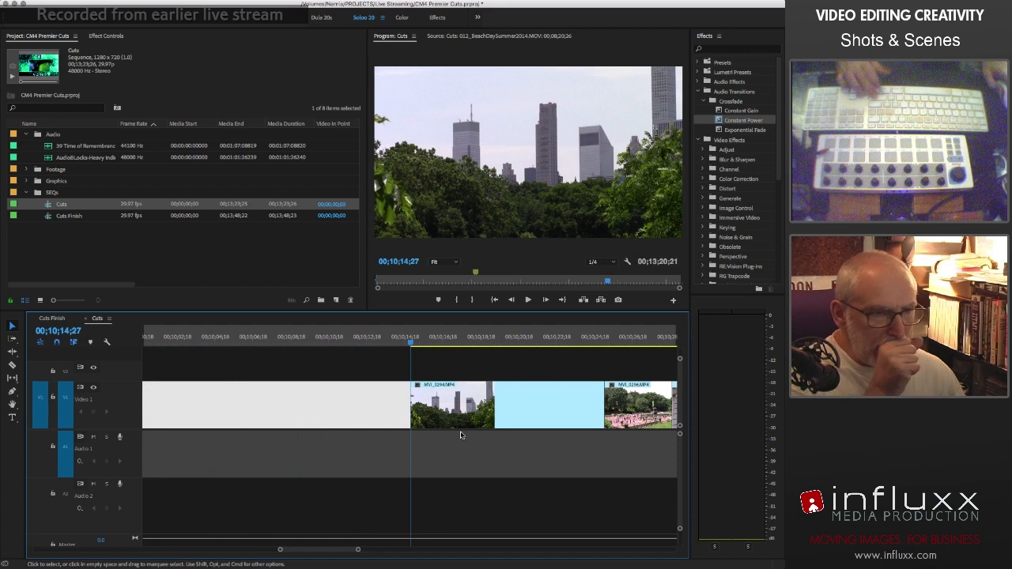
scroll(457, 433, "down", 3)
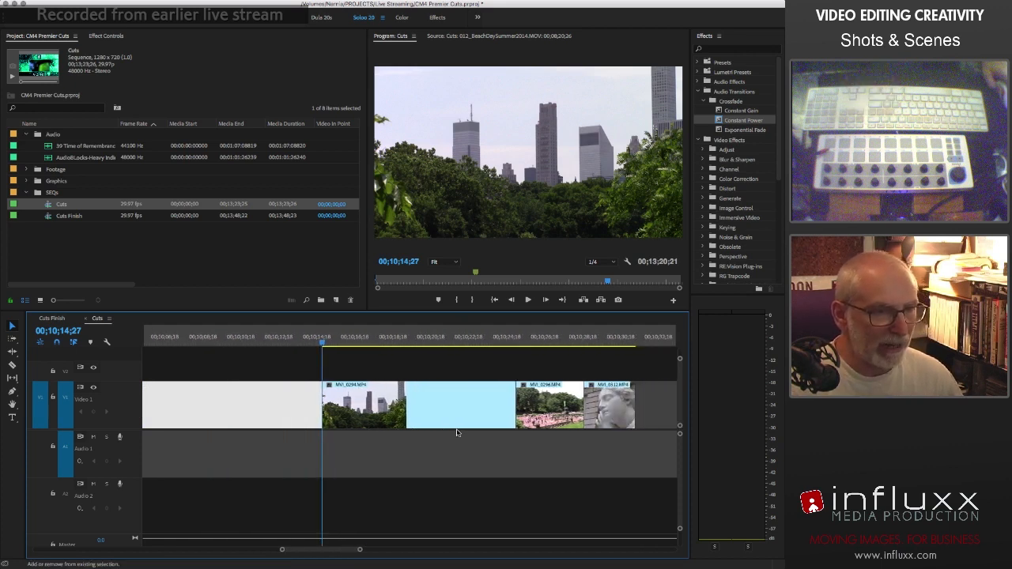
scroll(457, 433, "down", 2)
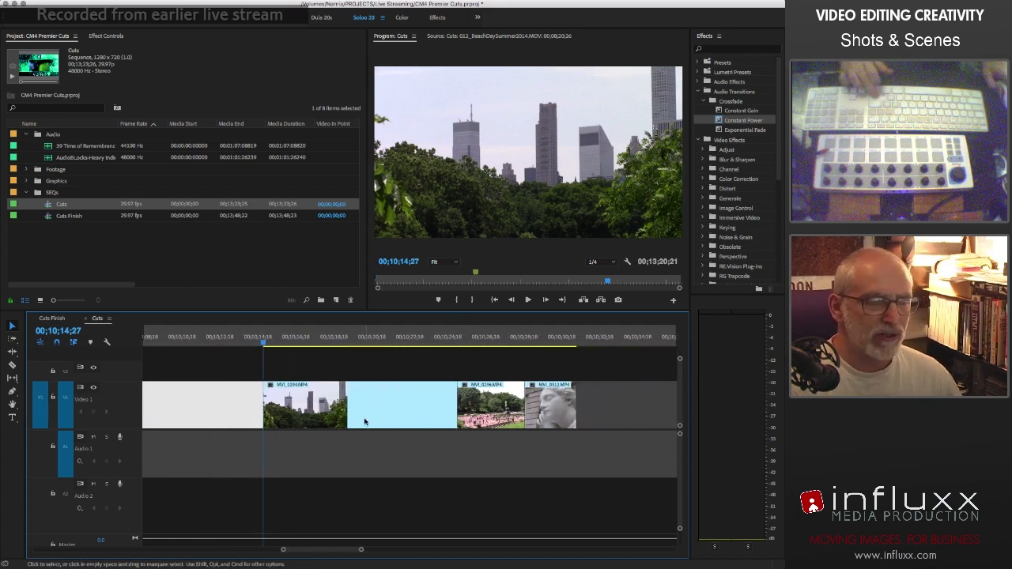
key("space")
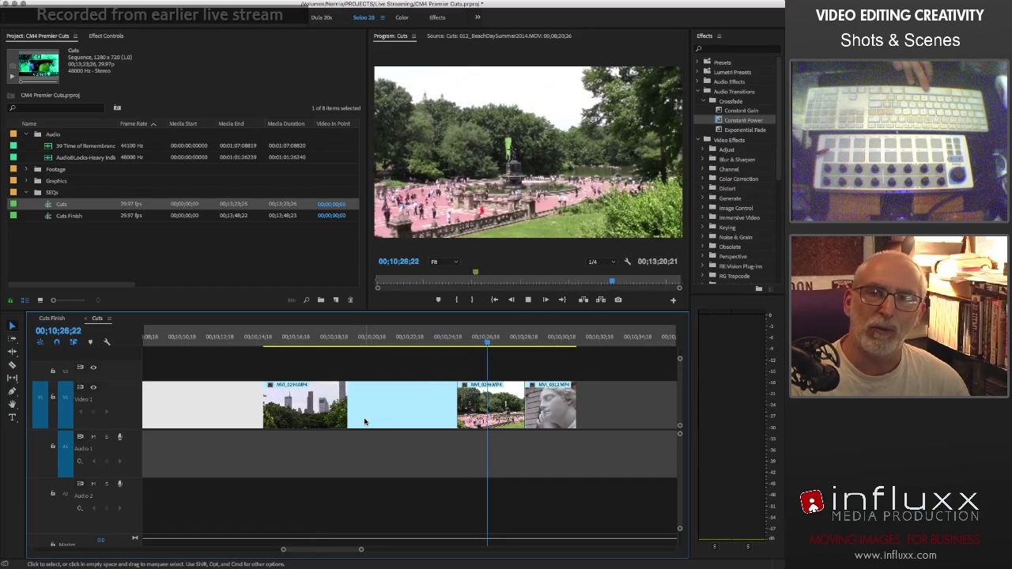
key("space")
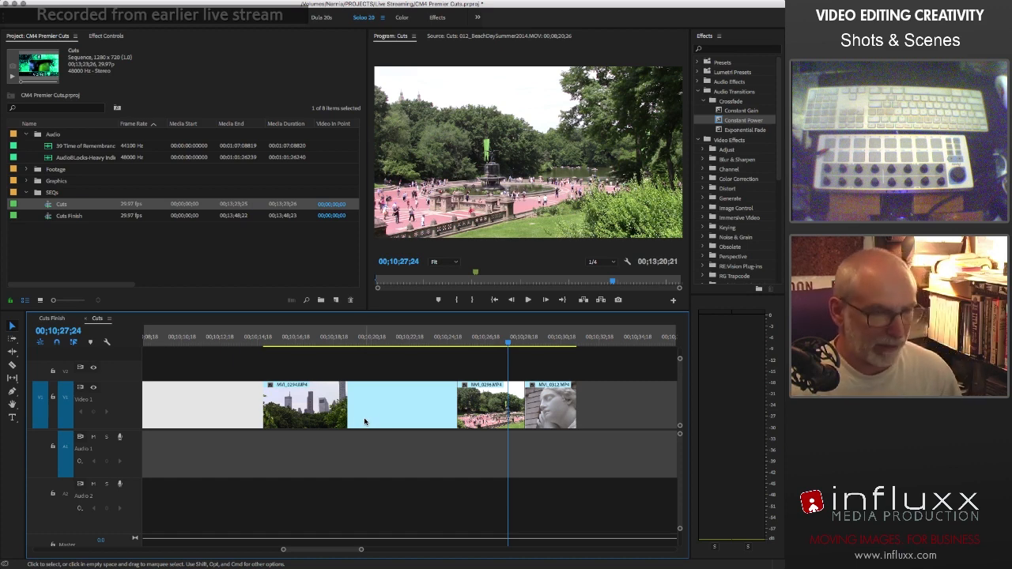
- Replay from early in the MVI_0294 skyline clip past the MVI_0312 statue clip, then scrub MVI_0294 to 00;10;23;28
left_click_drag(286, 340, 304, 342)
key("space")
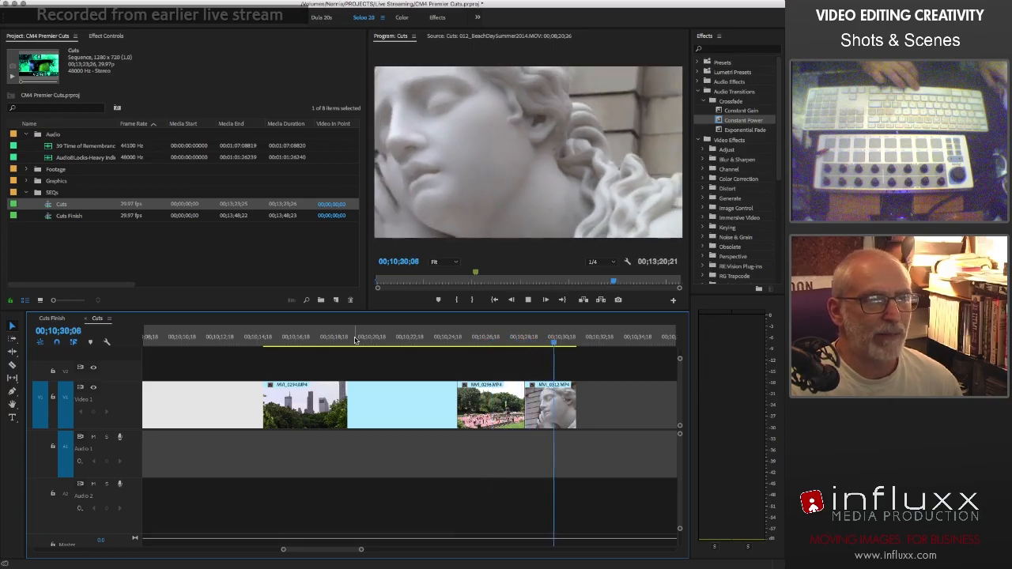
key("space")
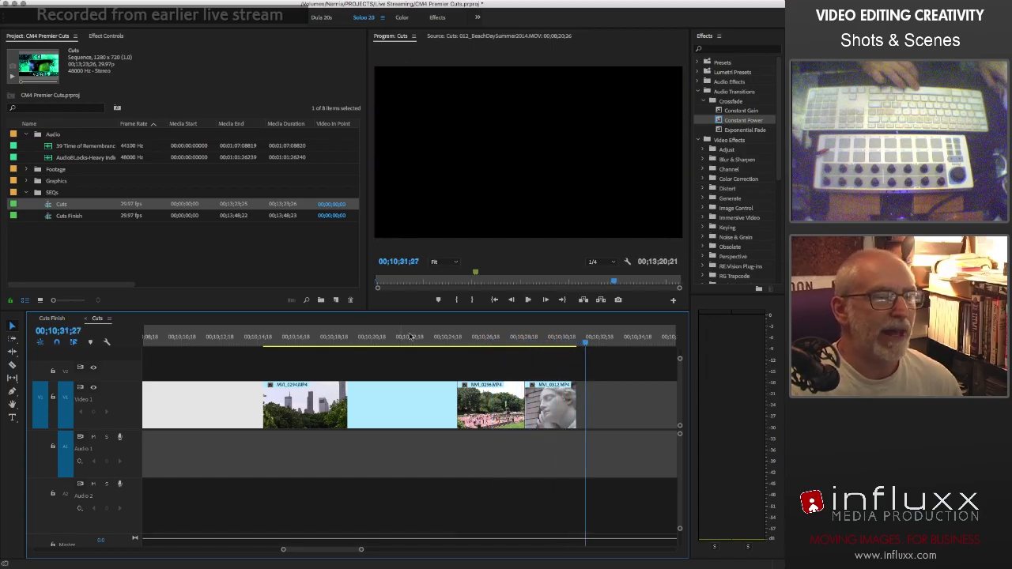
left_click_drag(447, 341, 407, 342)
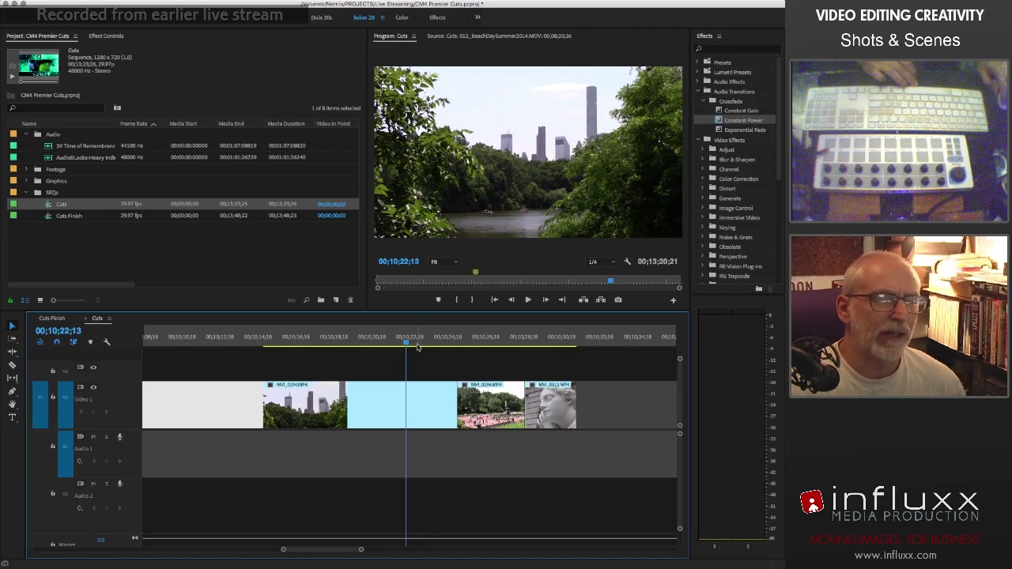
mouse_move(417, 348)
left_mouse_down()
mouse_move(536, 361)
mouse_move(435, 352)
left_mouse_up()
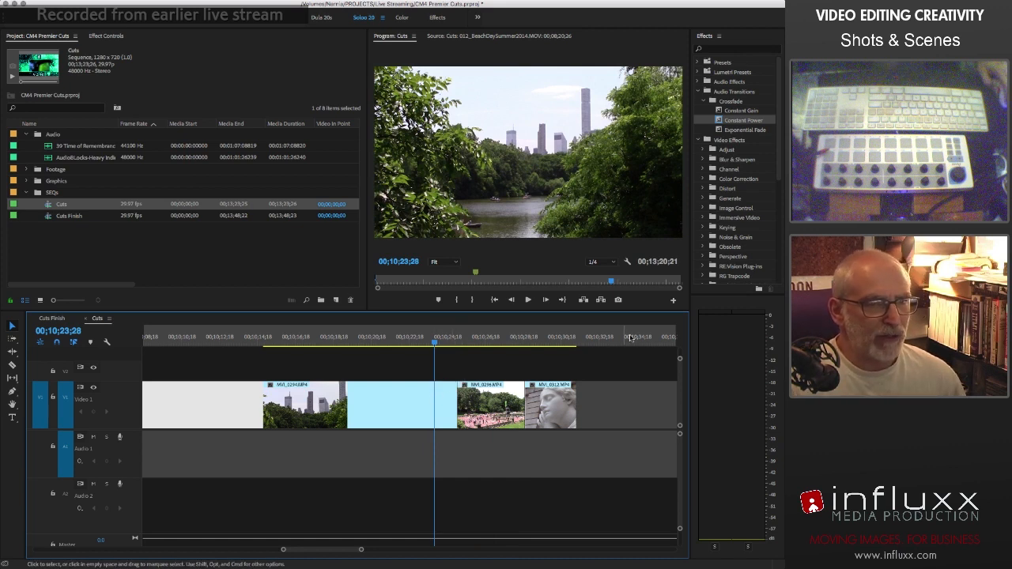
- Collapse the video effects list and reveal the Dissolve video transitions
scroll(731, 213, "down", 7)
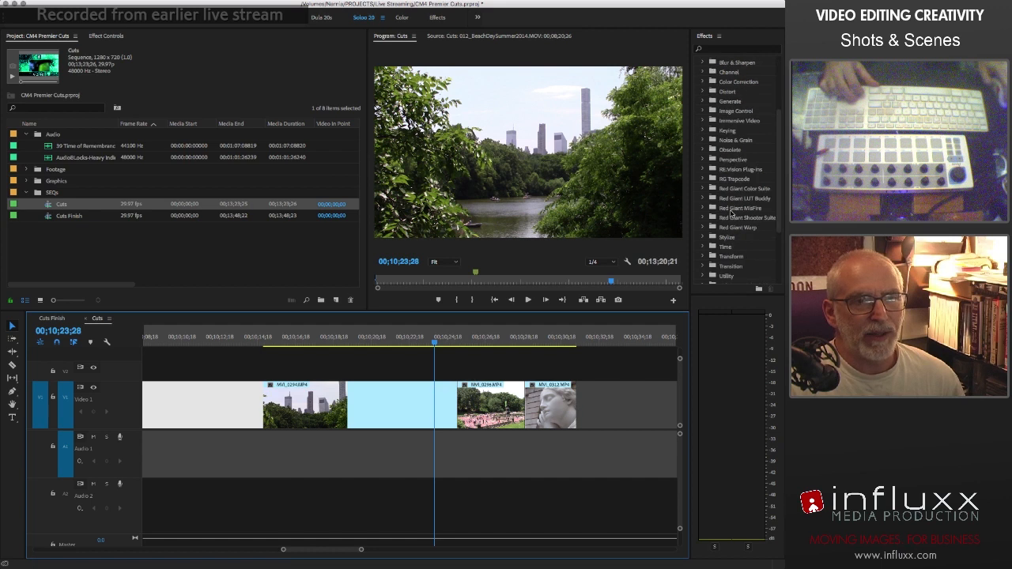
scroll(731, 213, "up", 7)
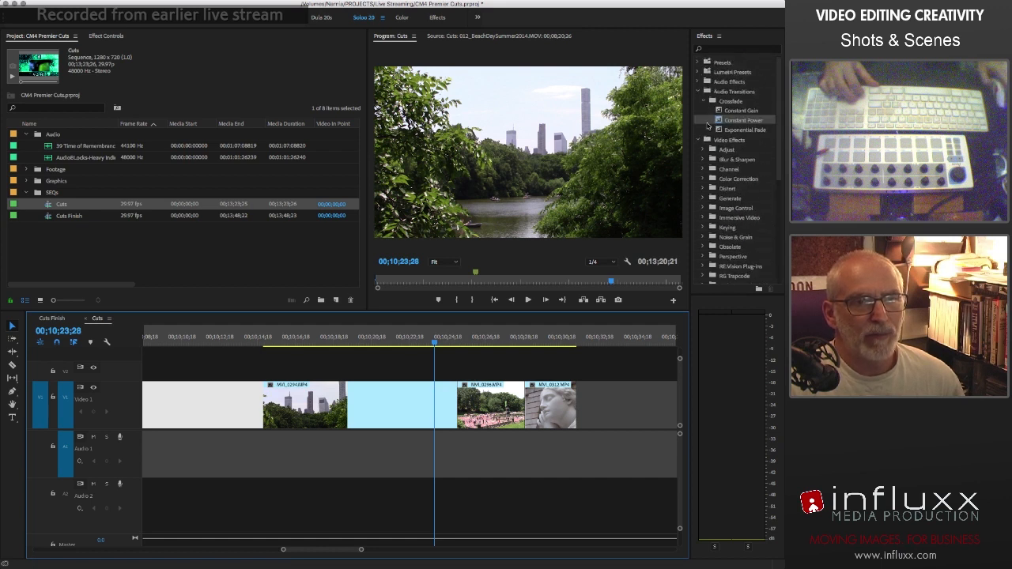
left_click(697, 141)
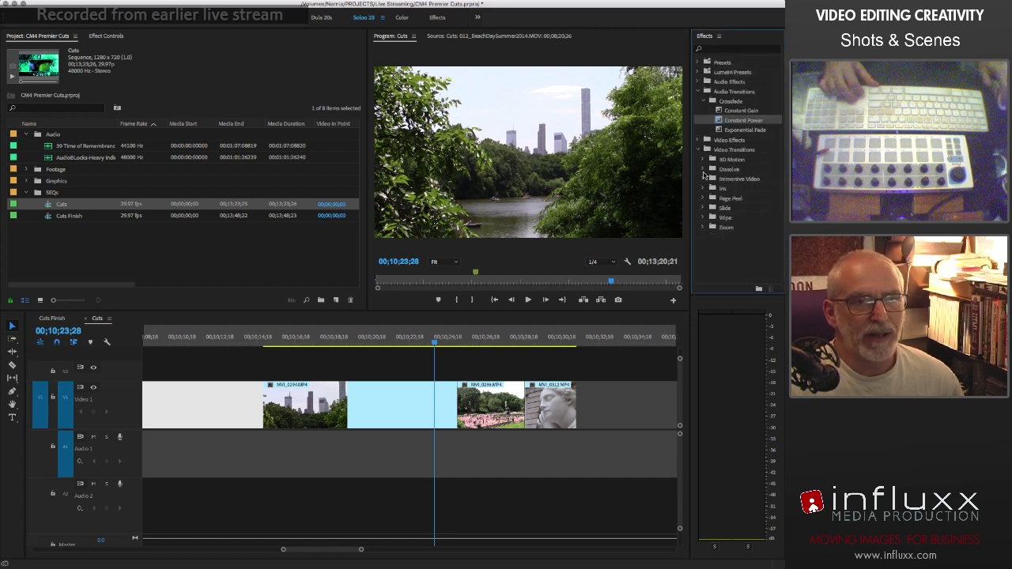
left_click(703, 171)
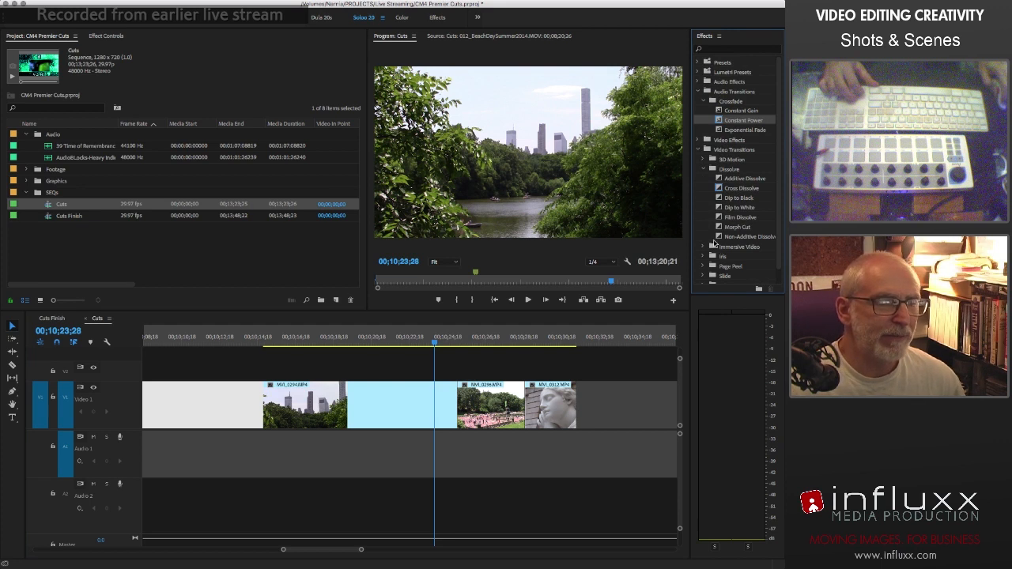
- Play the straight cuts from late in MVI_0294 into MVI_0312, then compare a frame from each of the three clips
left_click(437, 344)
key("space")
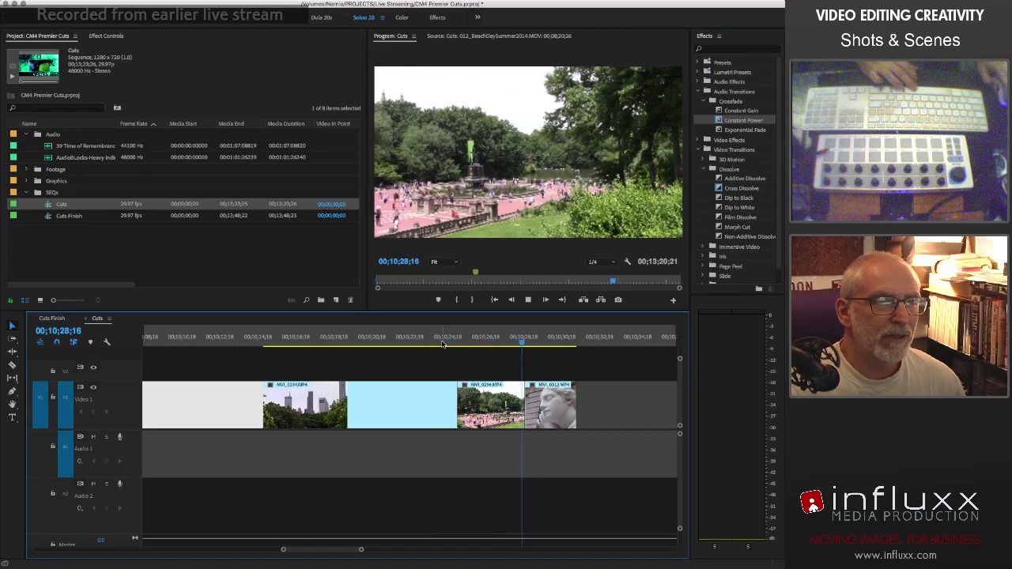
key("space")
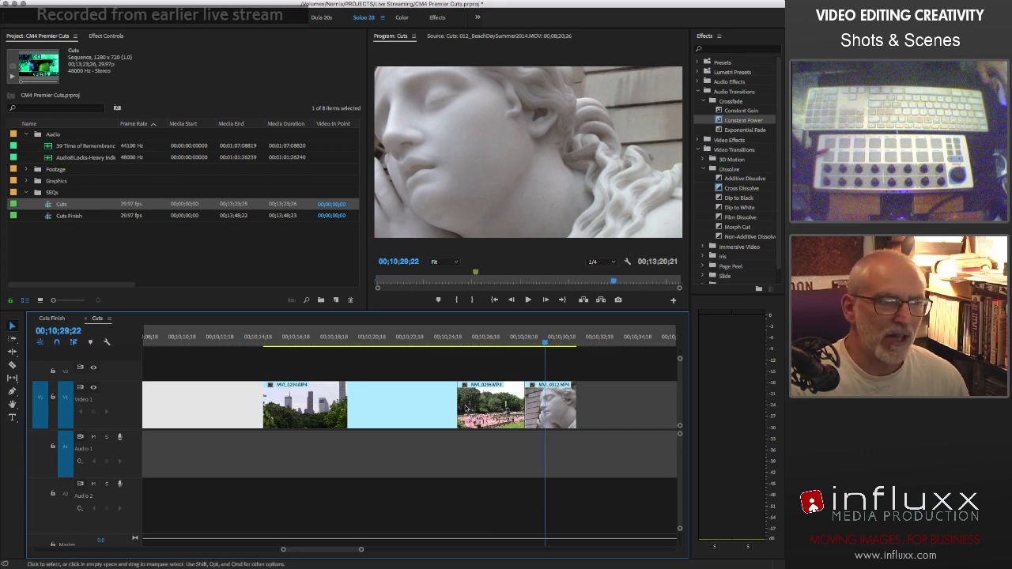
left_click(437, 340)
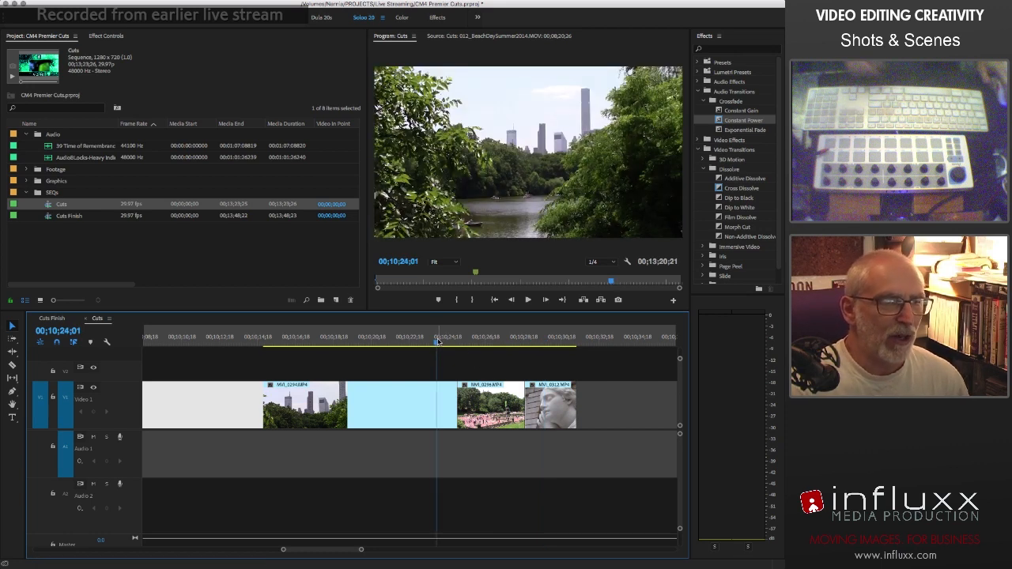
left_click(481, 338)
left_click(547, 340)
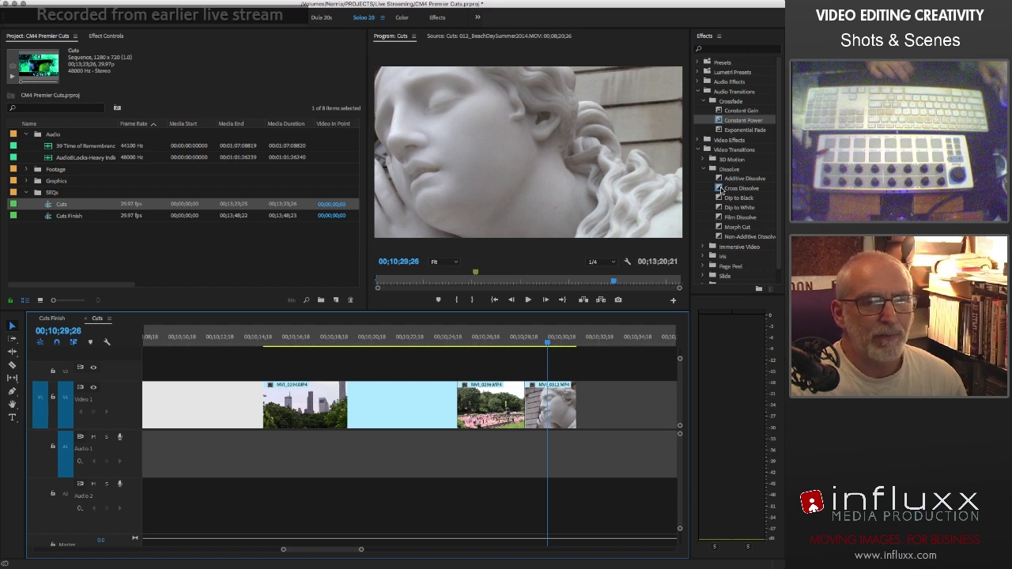
- Add Cross Dissolves at the cuts before and after MVI_0296, and play through both transitions twice
left_click_drag(721, 190, 453, 405)
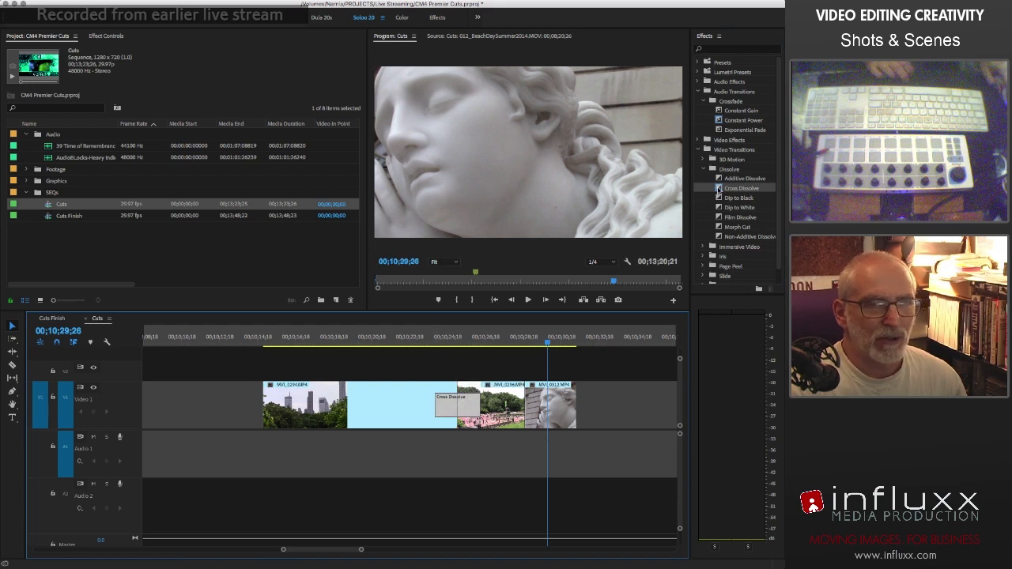
left_click_drag(718, 190, 547, 401)
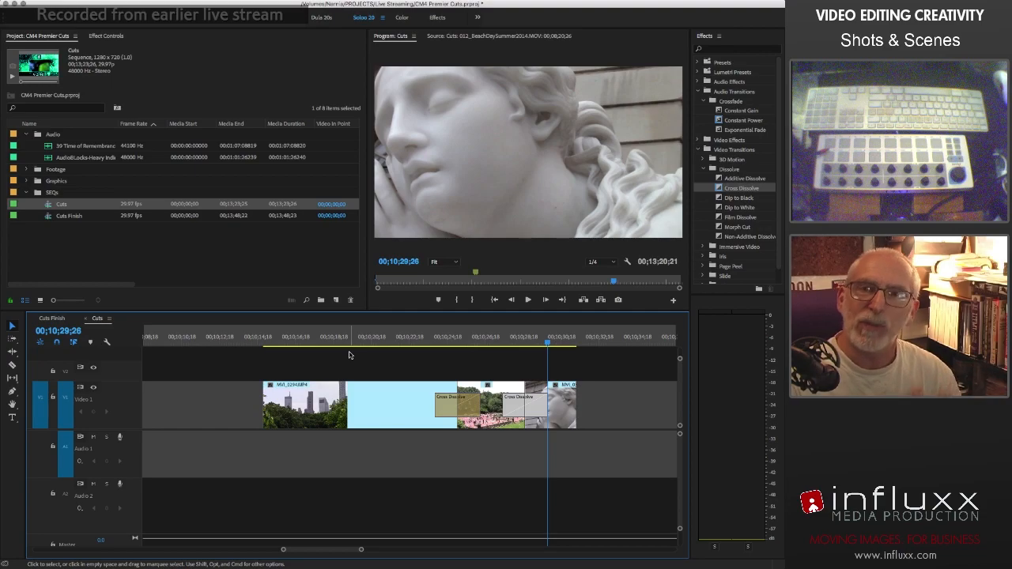
left_click(428, 340)
key("space")
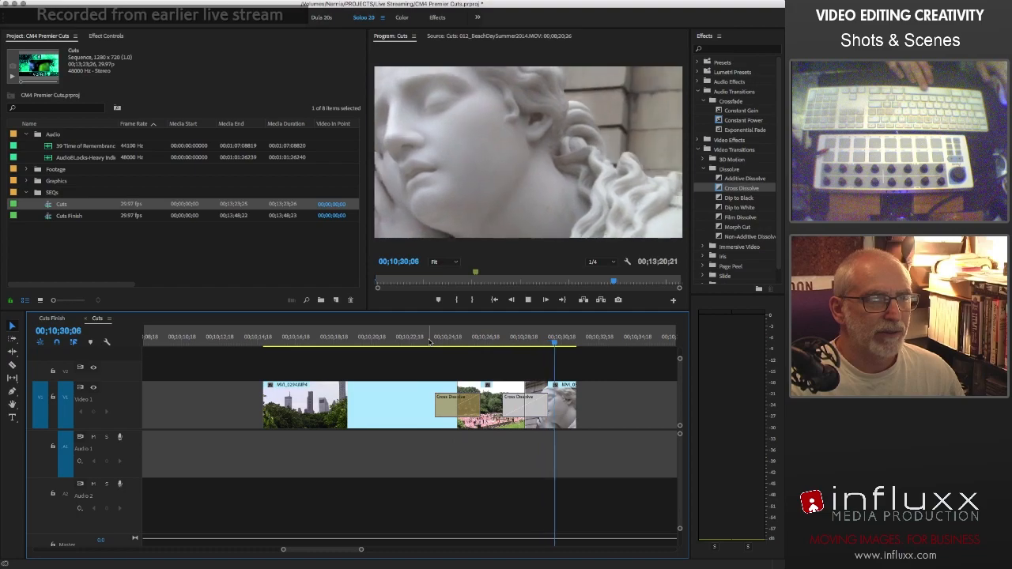
key("space")
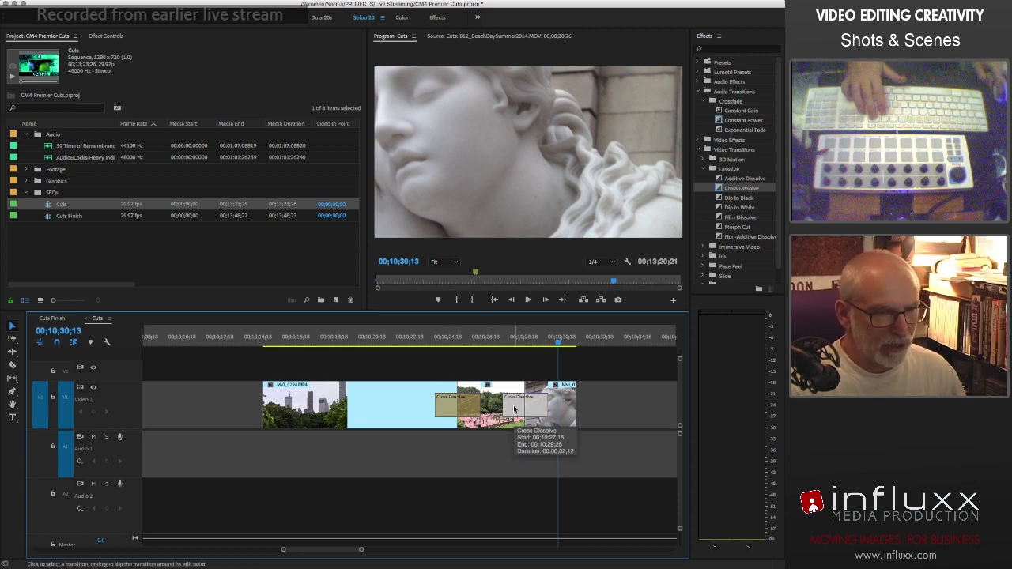
left_click(431, 340)
key("space")
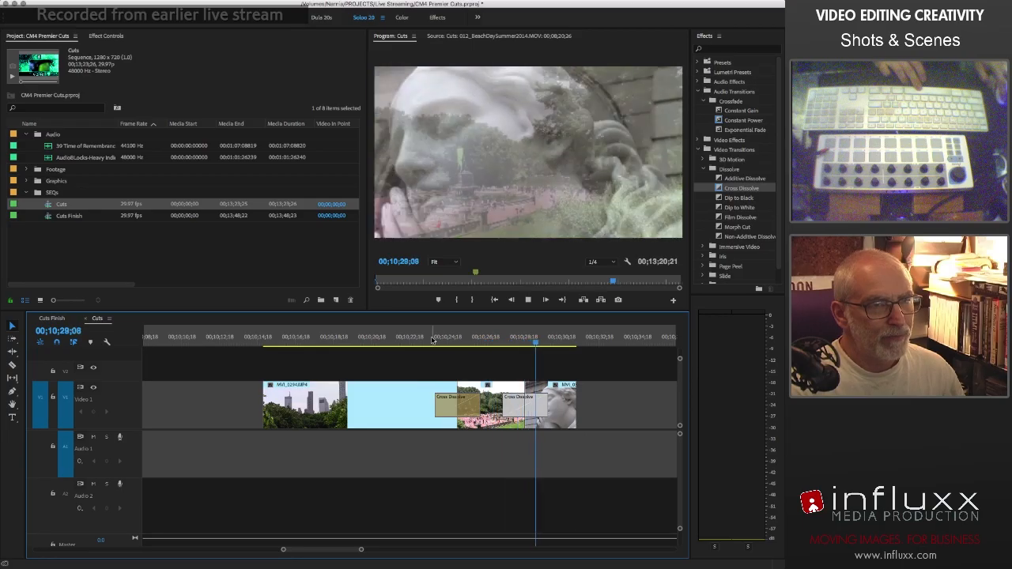
key("space")
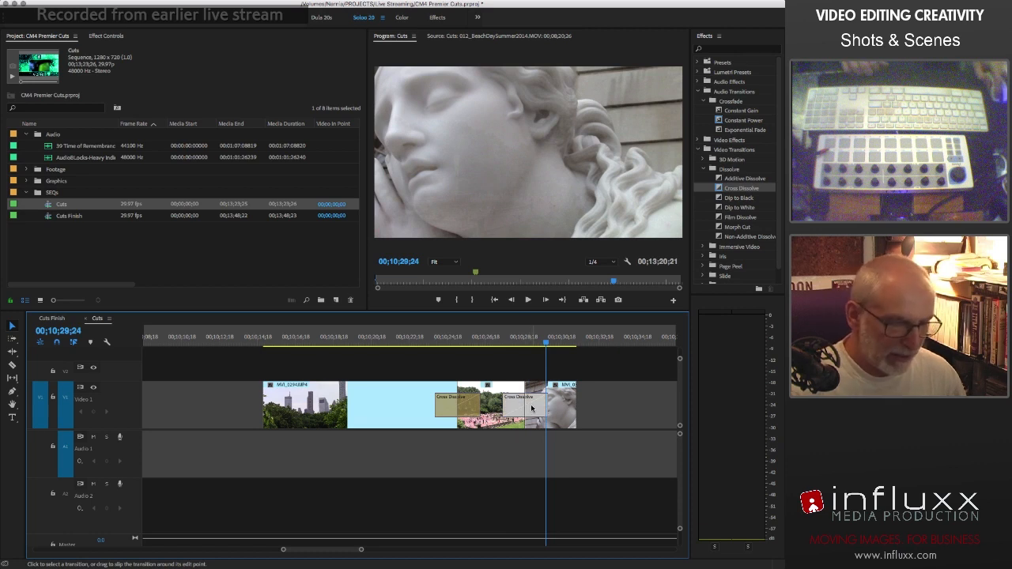
- Delete both Cross Dissolves around the MVI_0296 clip
left_click(531, 409)
key("Delete")
left_click(467, 405)
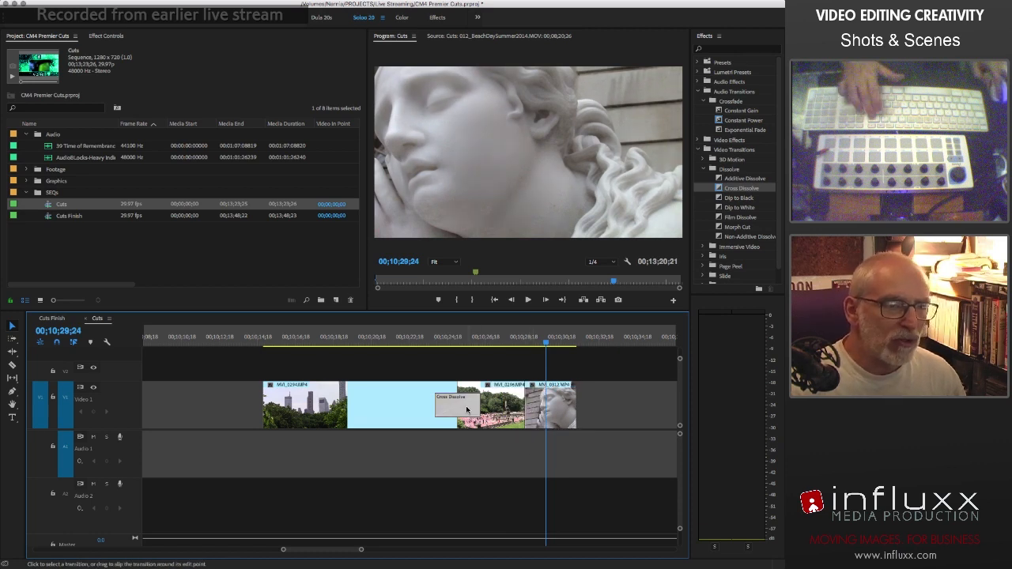
key("Delete")
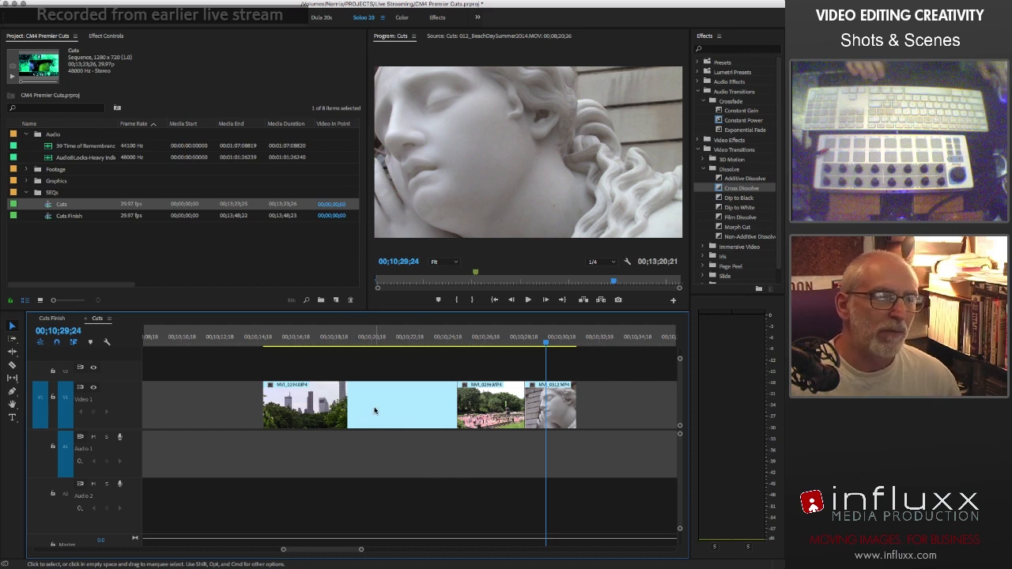
- Move MVI_0294 about one second earlier and MVI_0312 about two seconds later, opening gaps on both sides of MVI_0296
left_click_drag(375, 410, 353, 410)
left_click_drag(551, 409, 594, 409)
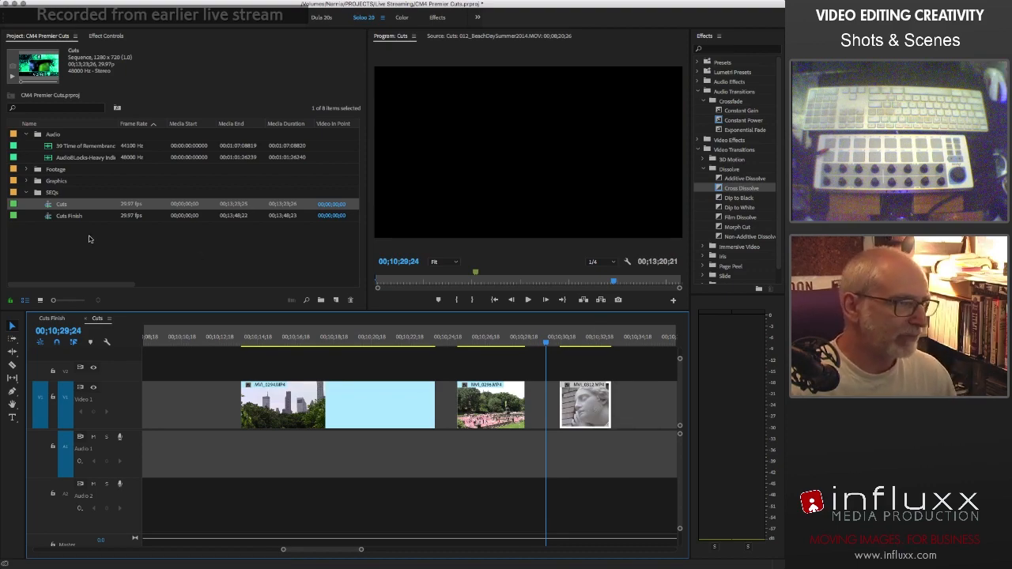
- Place Black Video from the Graphics bin on Video 1 ahead of MVI_0294, lasting about one and a half seconds
left_click(27, 182)
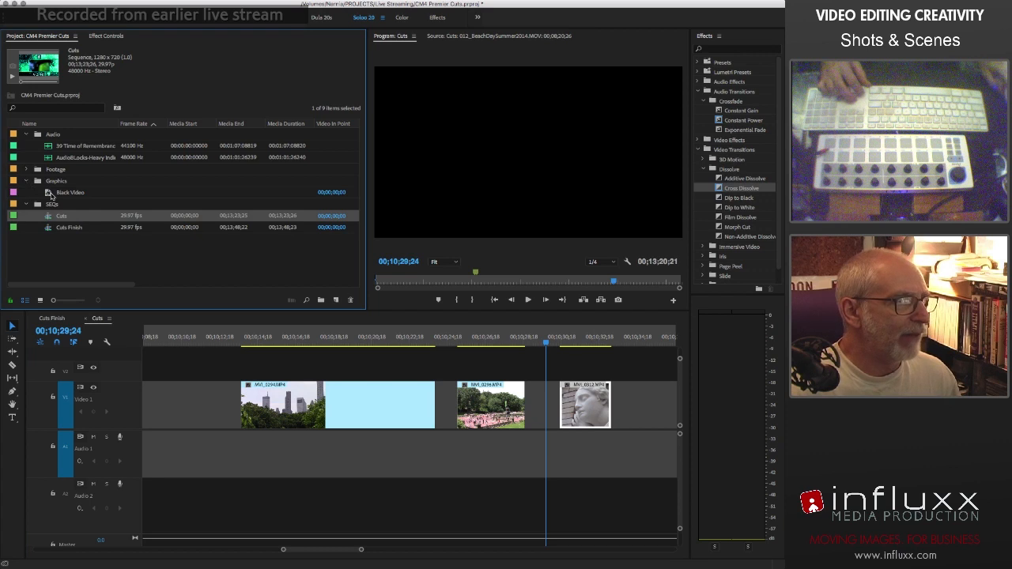
left_click(51, 194)
left_click_drag(371, 338, 212, 403)
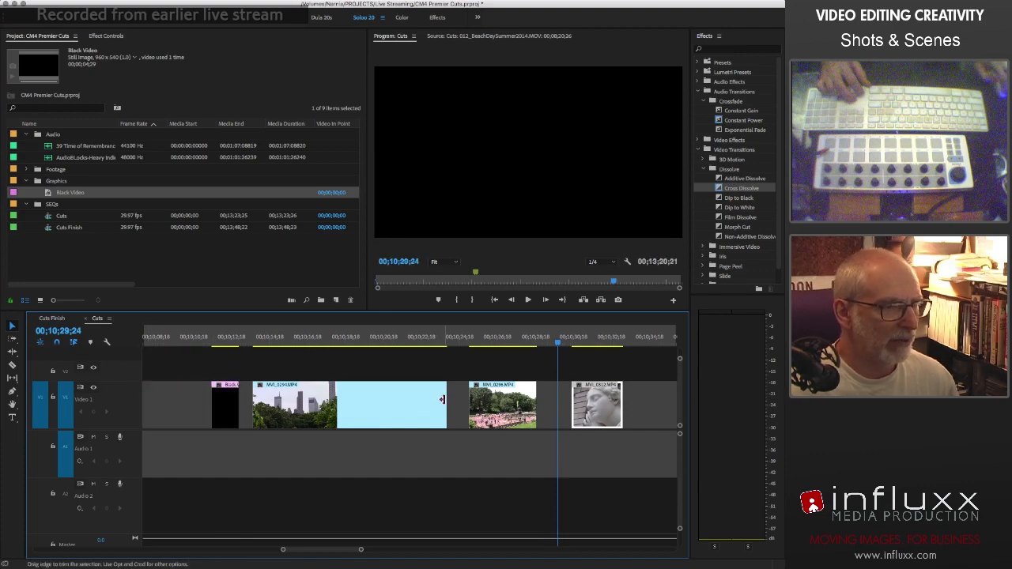
- Trim the end of the MVI_0294 clip back to about 00;10;23
left_click_drag(446, 402, 437, 401)
left_click_drag(393, 340, 426, 345)
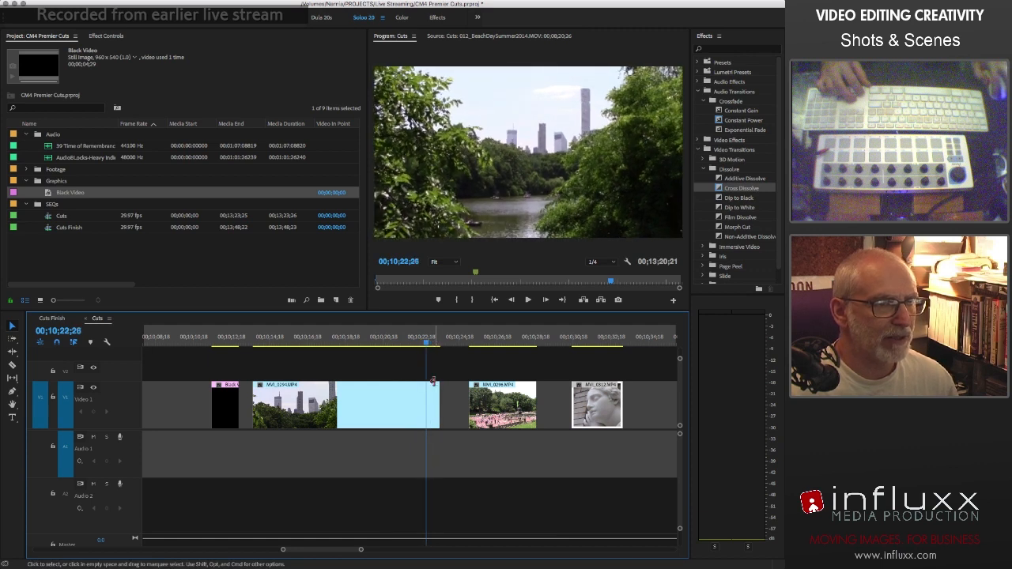
left_click_drag(439, 401, 430, 401)
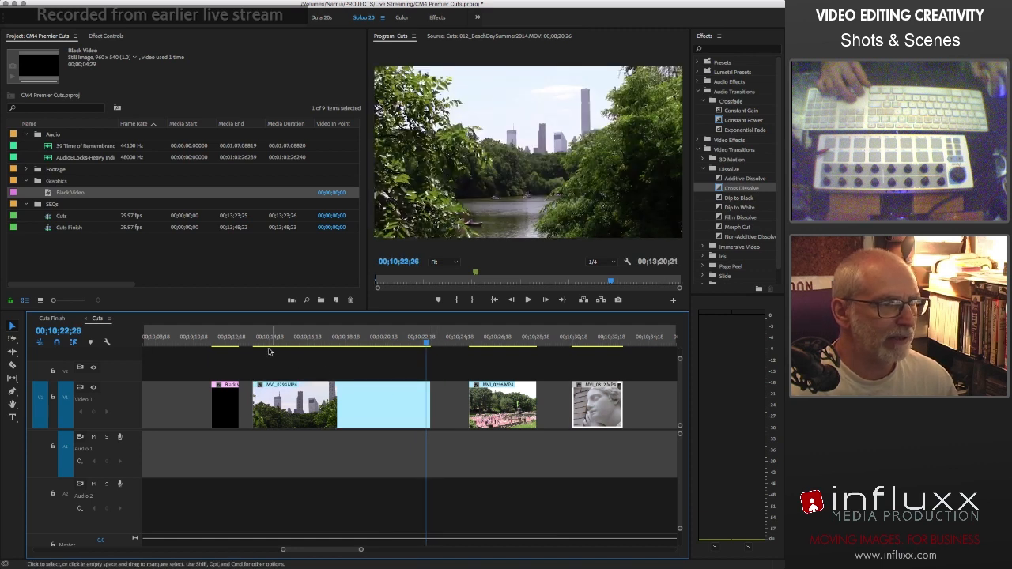
- Trim MVI_0294's opening to about 00;10;15, and place Black Video followed by MVI_0296 directly after it without gaps
left_click_drag(261, 340, 334, 331)
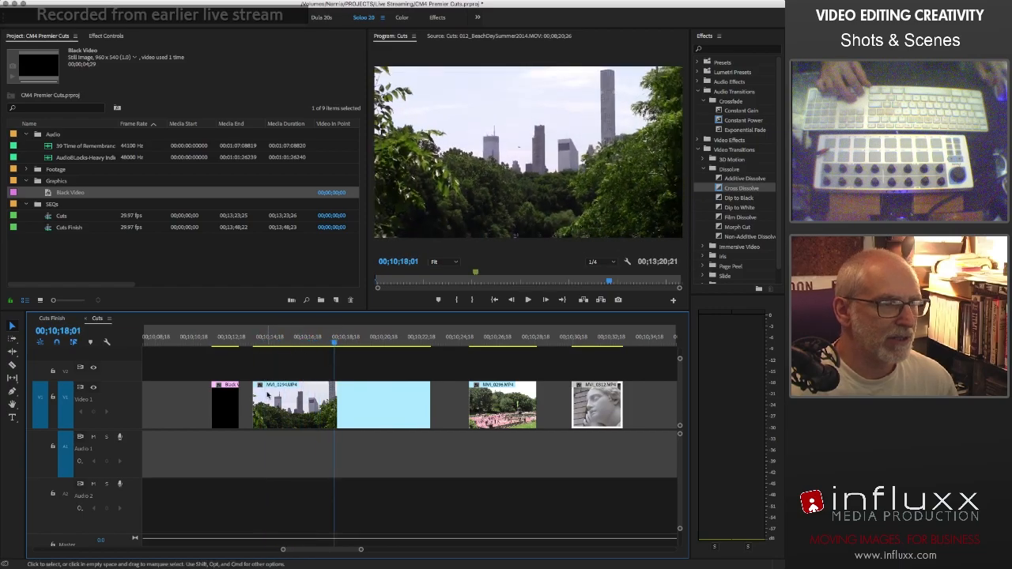
left_click_drag(254, 404, 448, 414)
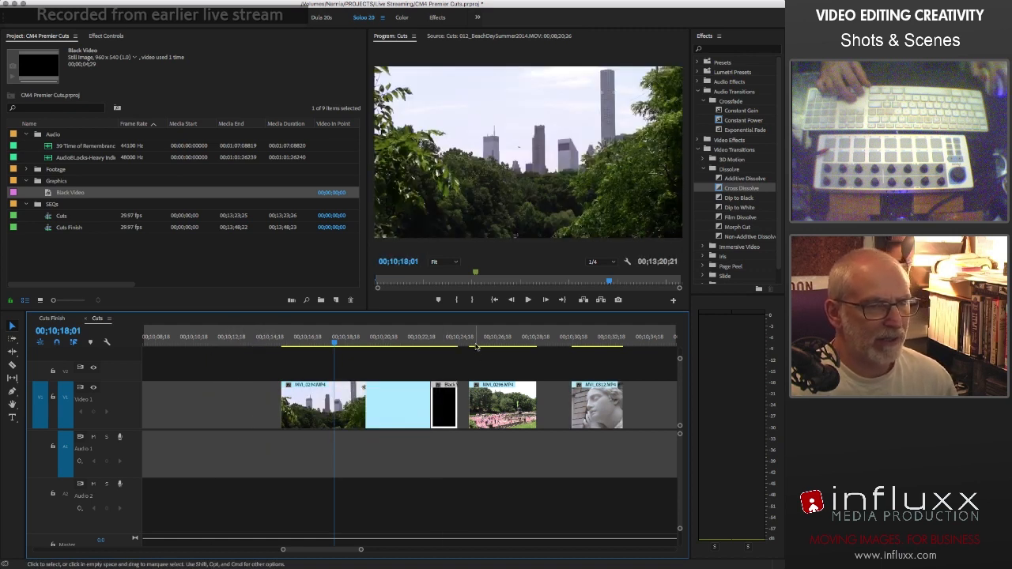
mouse_move(478, 340)
left_mouse_down()
mouse_move(511, 341)
mouse_move(489, 343)
left_mouse_up()
left_click_drag(496, 406, 480, 407)
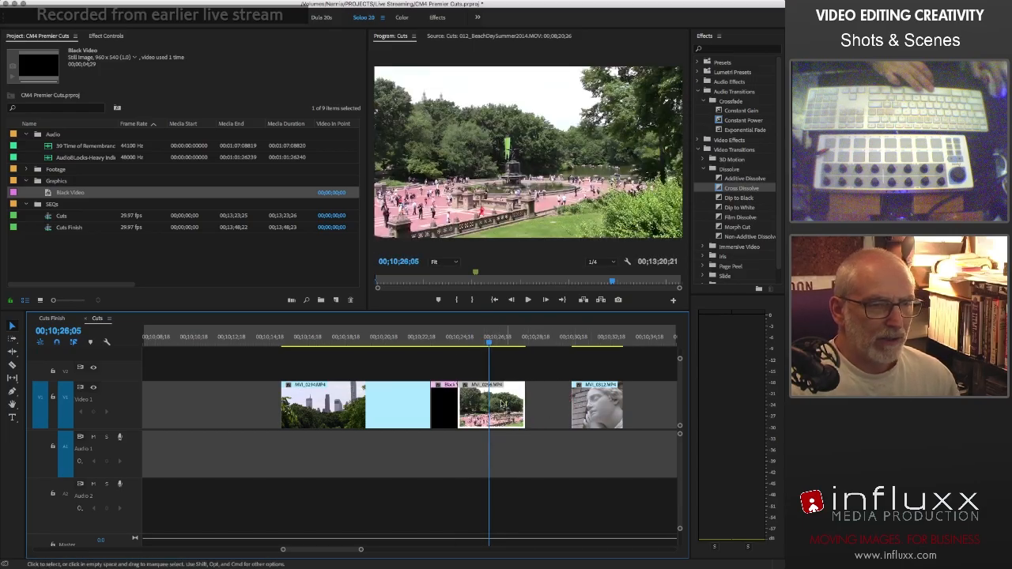
- Move MVI_0296 about three seconds later and MVI_0312 about two seconds later on Video 1, opening a gap after Black Video
left_click_drag(502, 405, 524, 406)
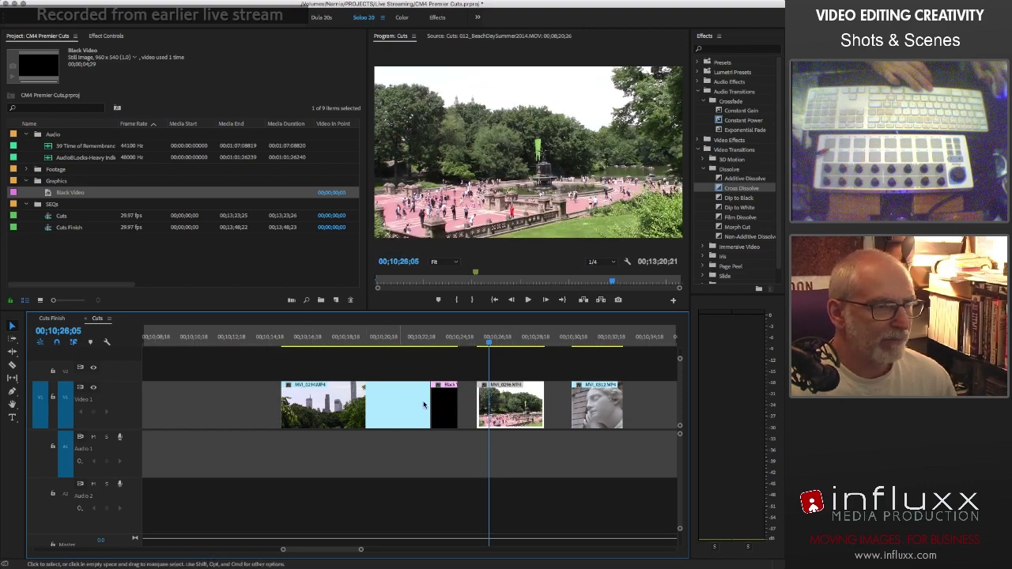
left_click_drag(593, 404, 632, 405)
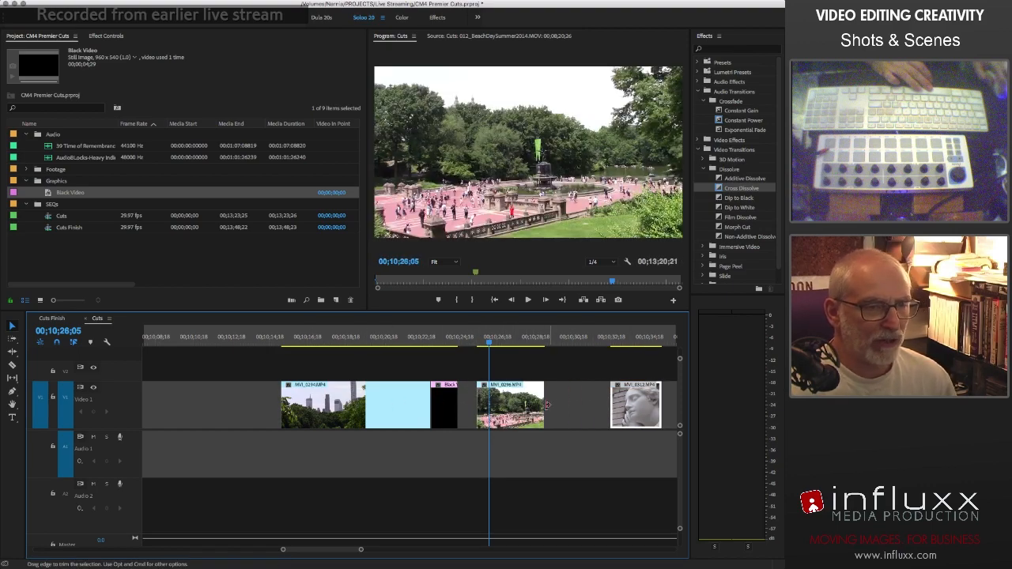
mouse_move(531, 412)
left_mouse_down()
mouse_move(570, 413)
mouse_move(469, 404)
mouse_move(519, 404)
left_mouse_up()
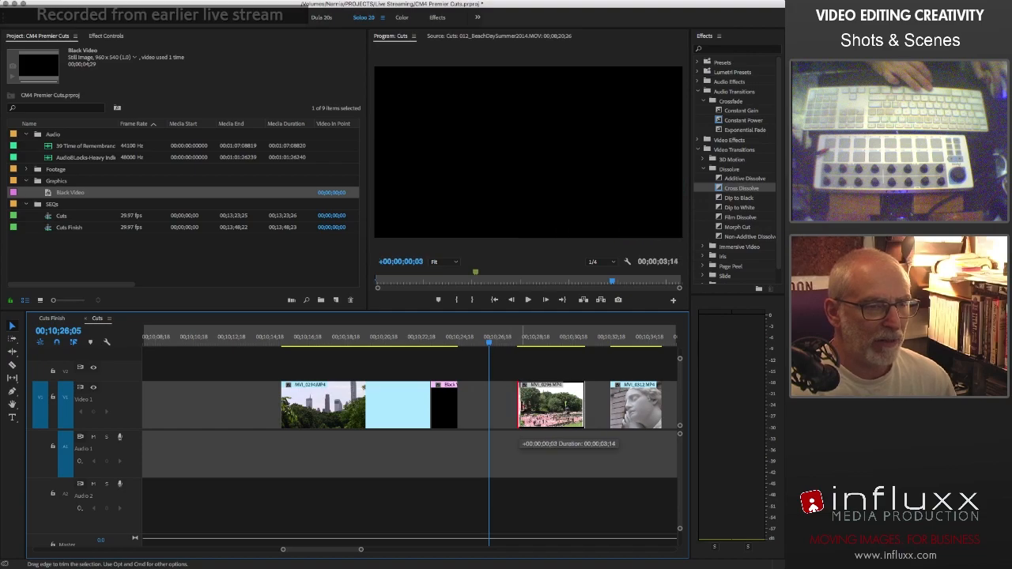
- Load MVI_0296, MVI_0294 and MVI_0312 from the timeline into the Source monitor, and trim MVI_0294's start by a few frames
double_click(542, 409)
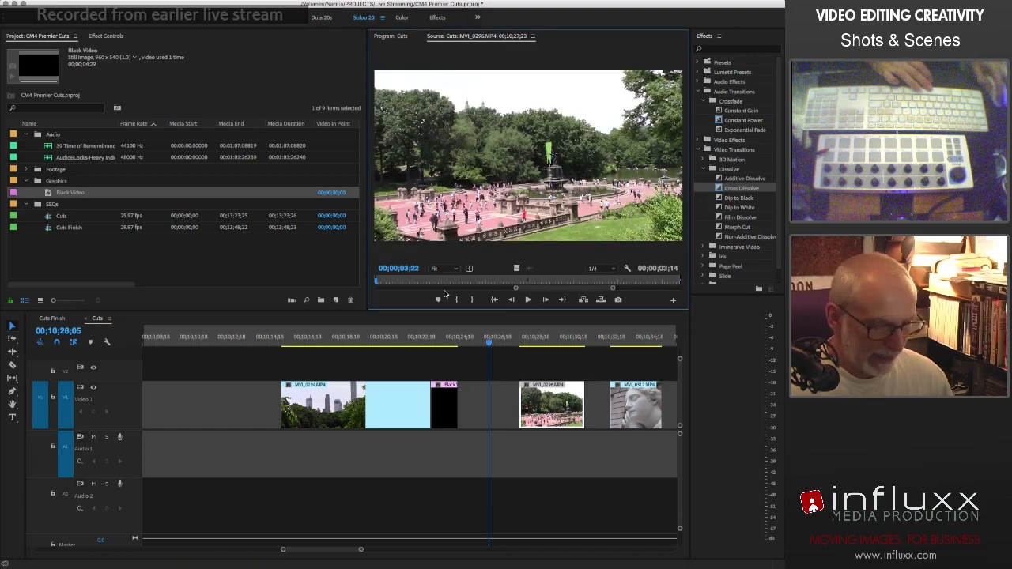
key("backslash")
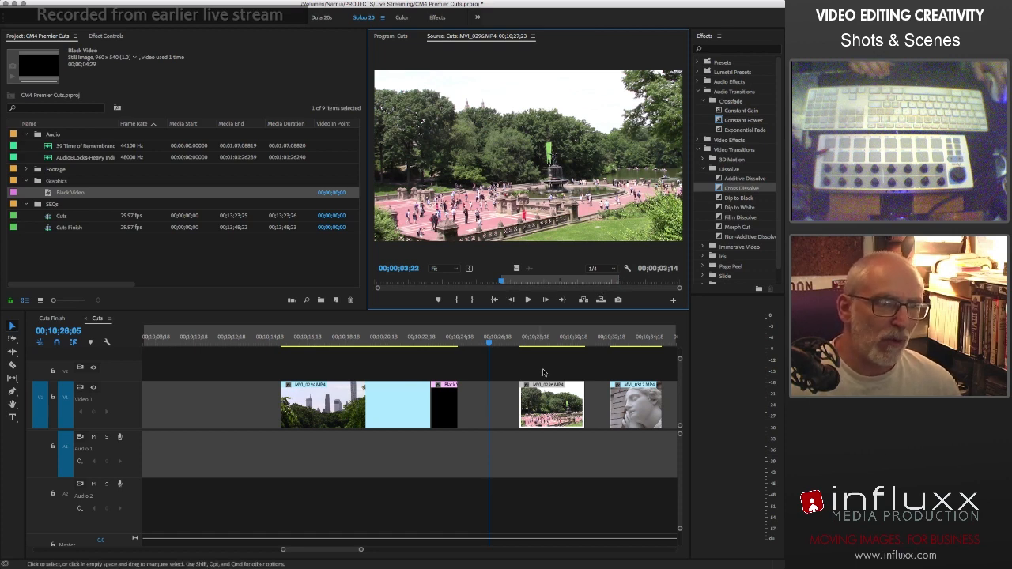
left_click(294, 425)
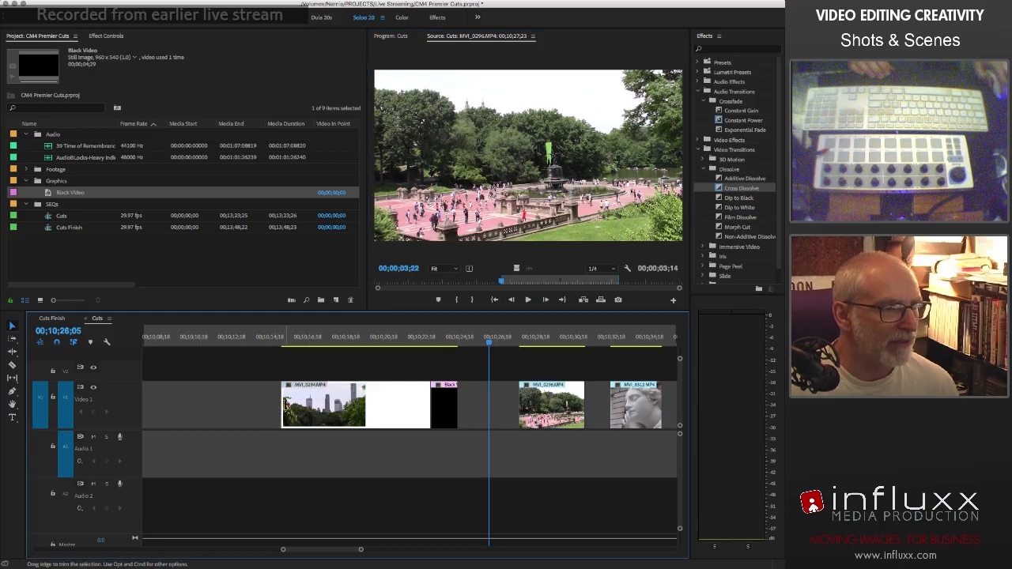
mouse_move(286, 405)
left_mouse_down()
mouse_move(165, 419)
mouse_move(285, 405)
left_mouse_up()
double_click(319, 400)
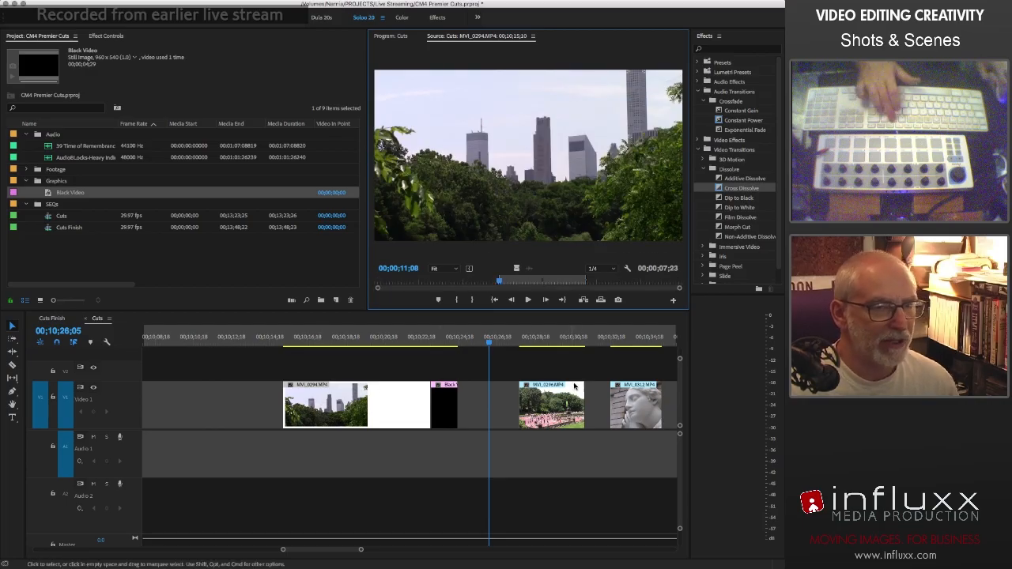
double_click(637, 405)
key("minus")
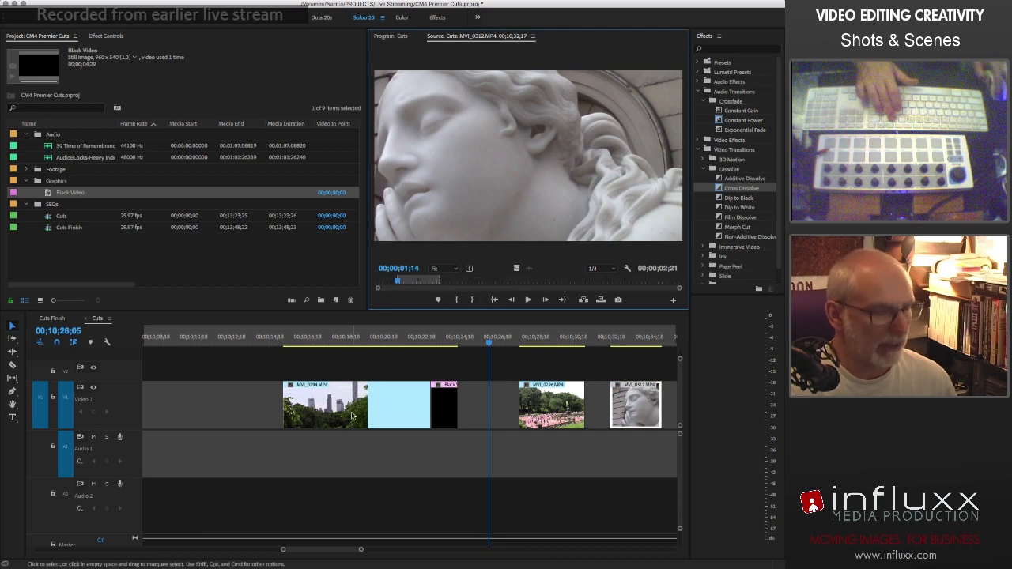
- Lengthen MVI_0312 to a duration of 00;00;03;10 and place it at 00;10;33;17 on Video 1
scroll(353, 415, "right", 5)
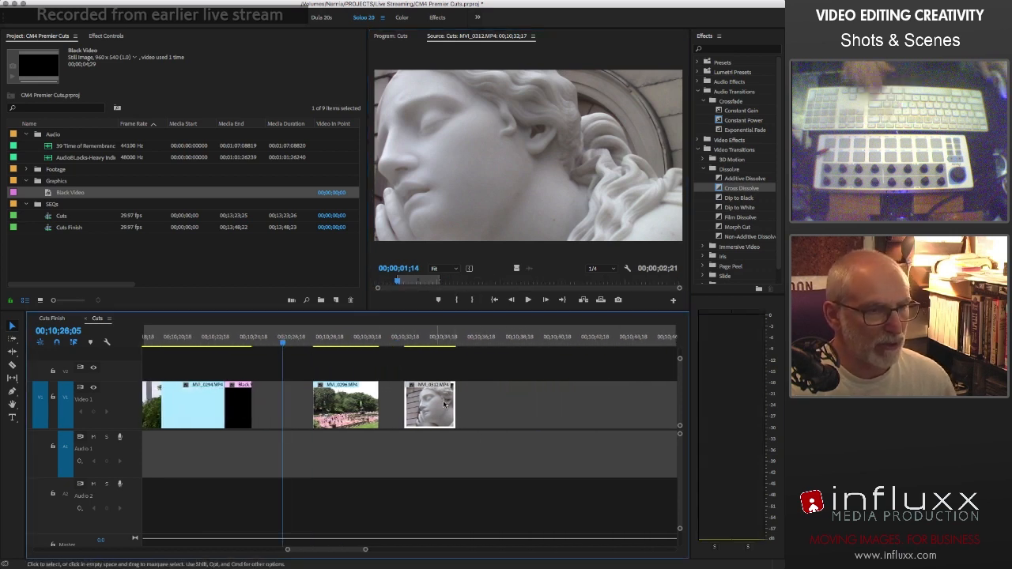
left_click_drag(442, 400, 411, 406)
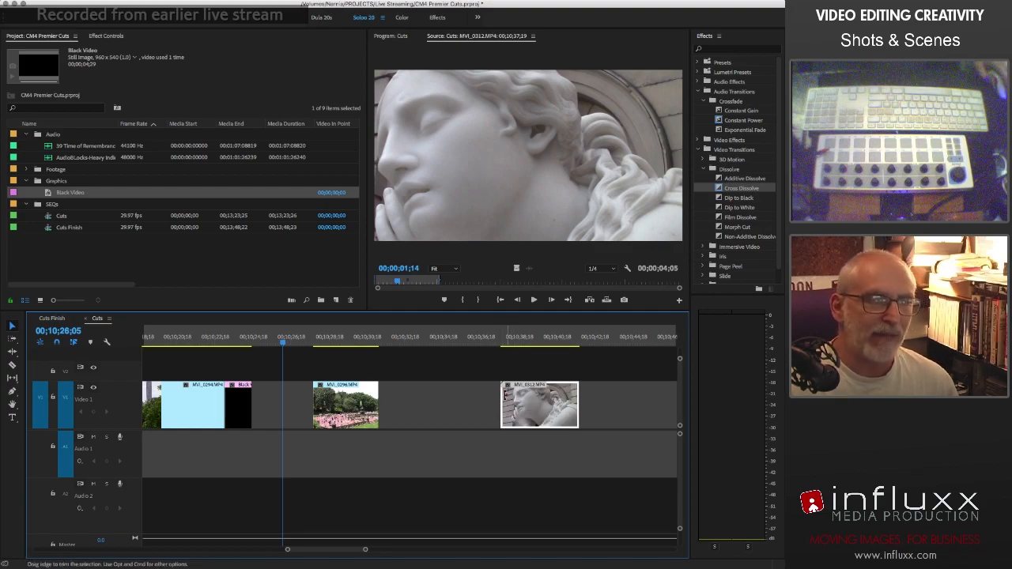
left_click_drag(502, 390, 462, 411)
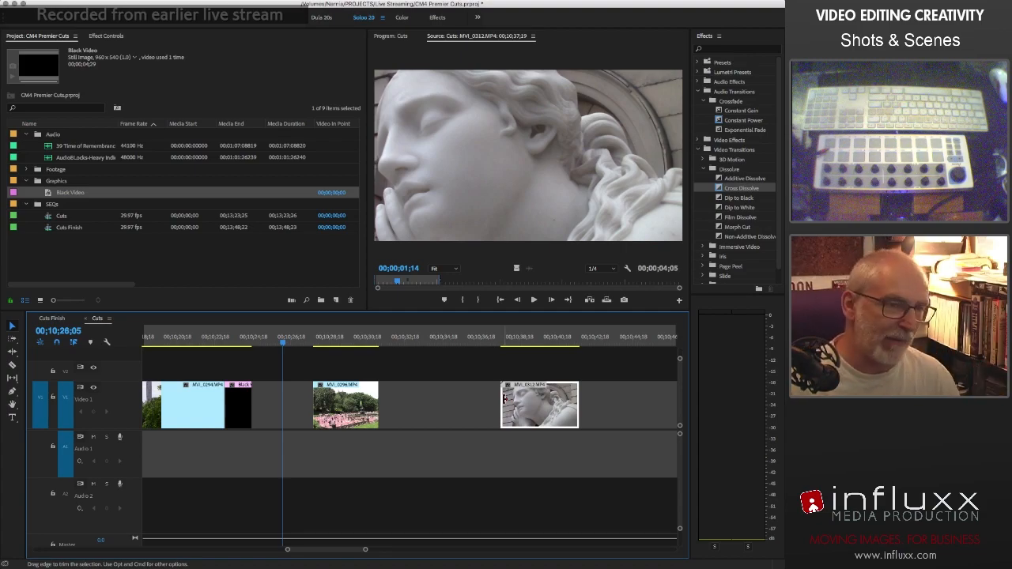
left_click_drag(504, 400, 522, 397)
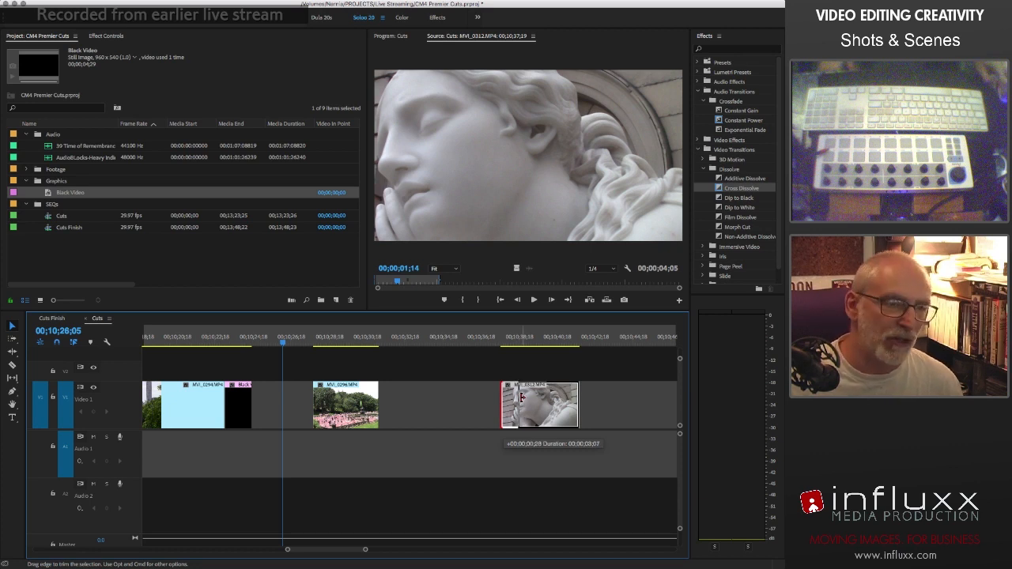
left_click_drag(520, 397, 456, 411)
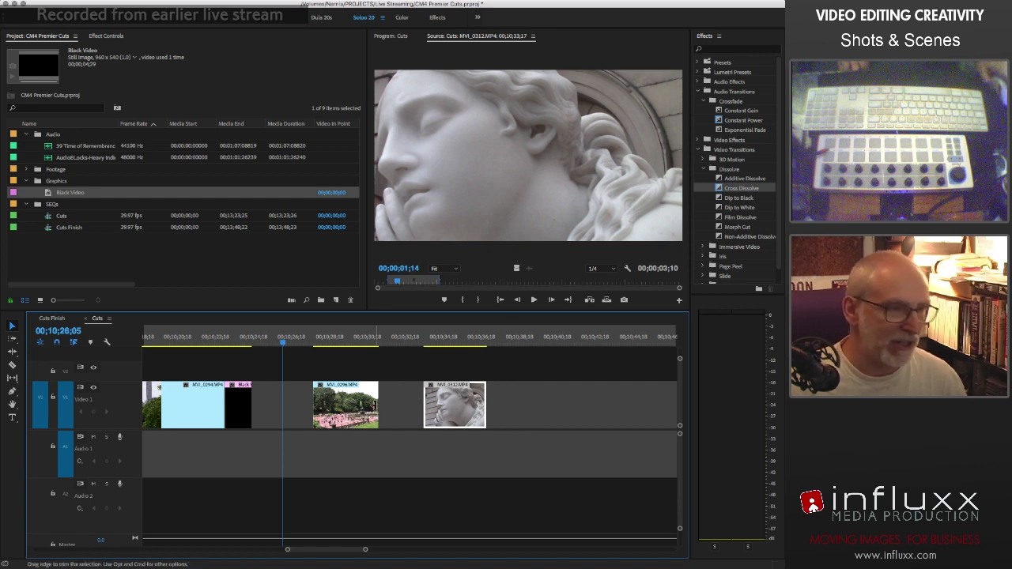
scroll(337, 425, "left", 2)
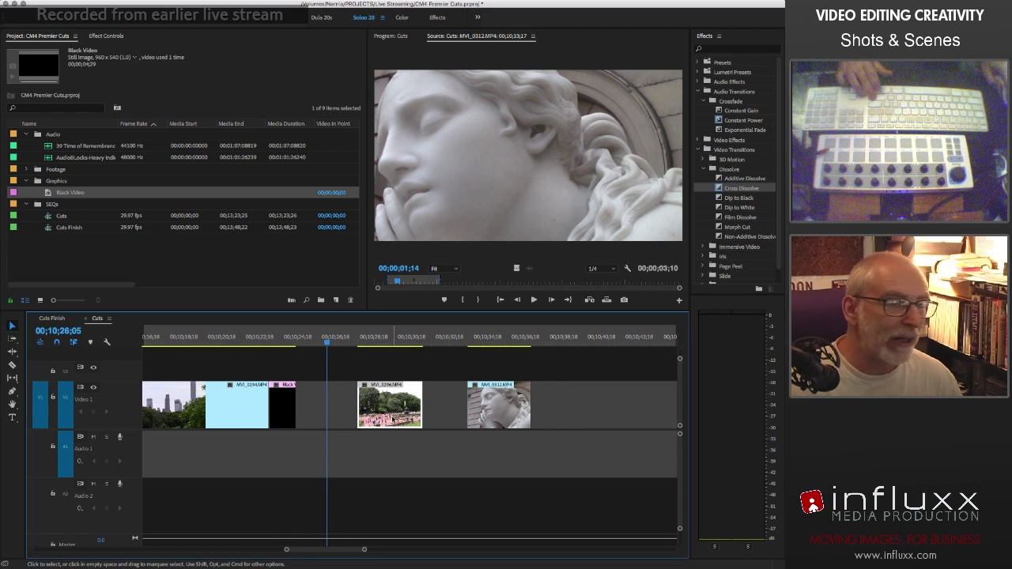
- Widen the gap between MVI_0296 and MVI_0312 by about one second, and close the gap between Black Video and MVI_0296
left_click(340, 406)
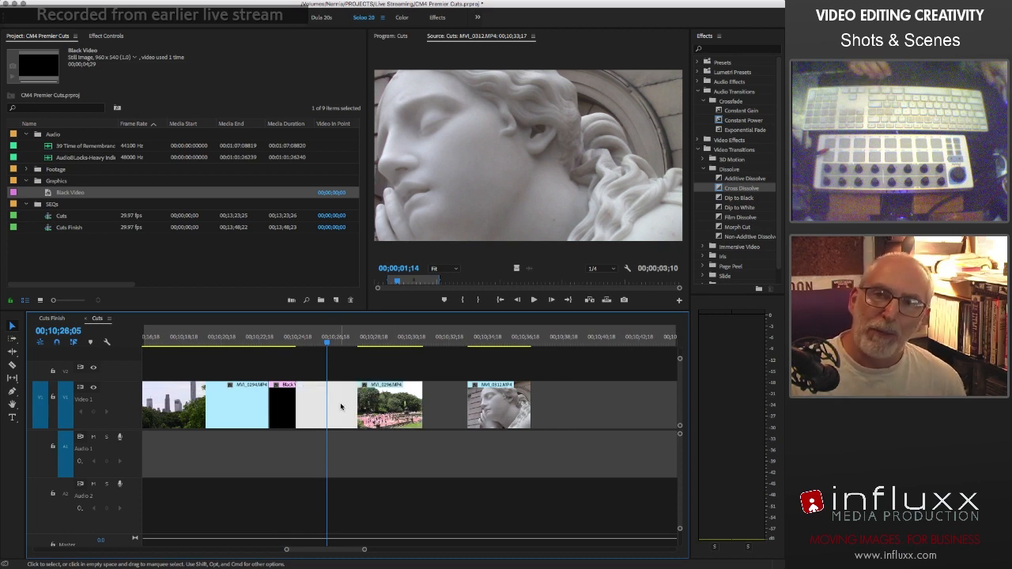
left_click(403, 366)
left_click(388, 408)
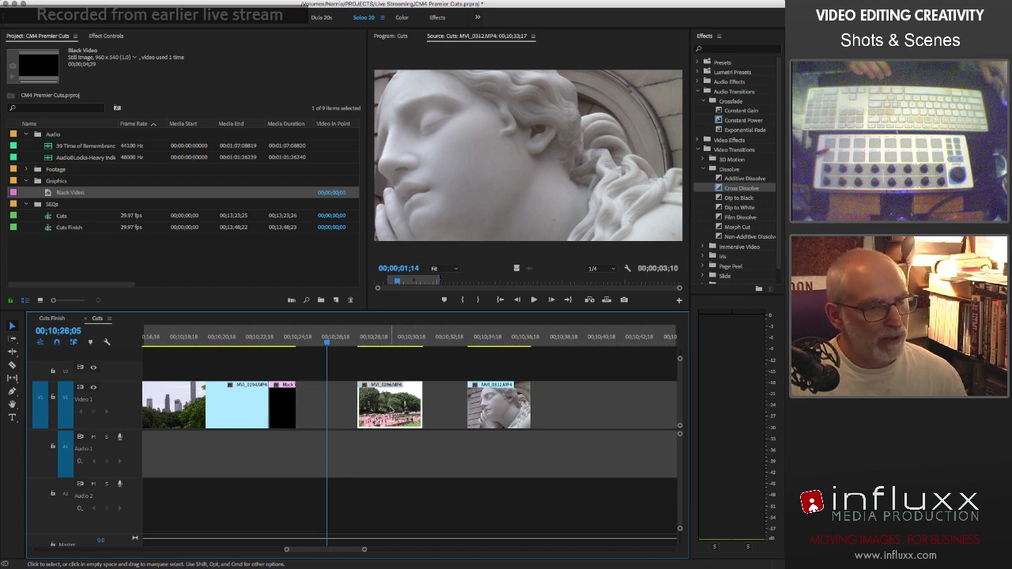
double_click(374, 409)
left_click_drag(377, 411, 315, 411)
mouse_move(510, 409)
left_mouse_down()
mouse_move(404, 411)
mouse_move(516, 409)
left_mouse_up()
left_click_drag(344, 405, 396, 403)
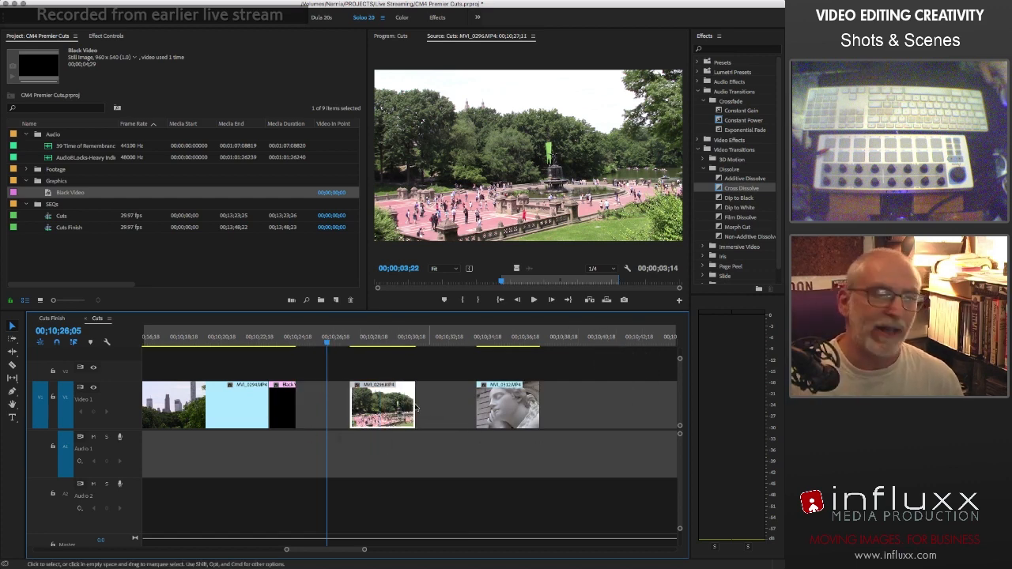
left_click(317, 403)
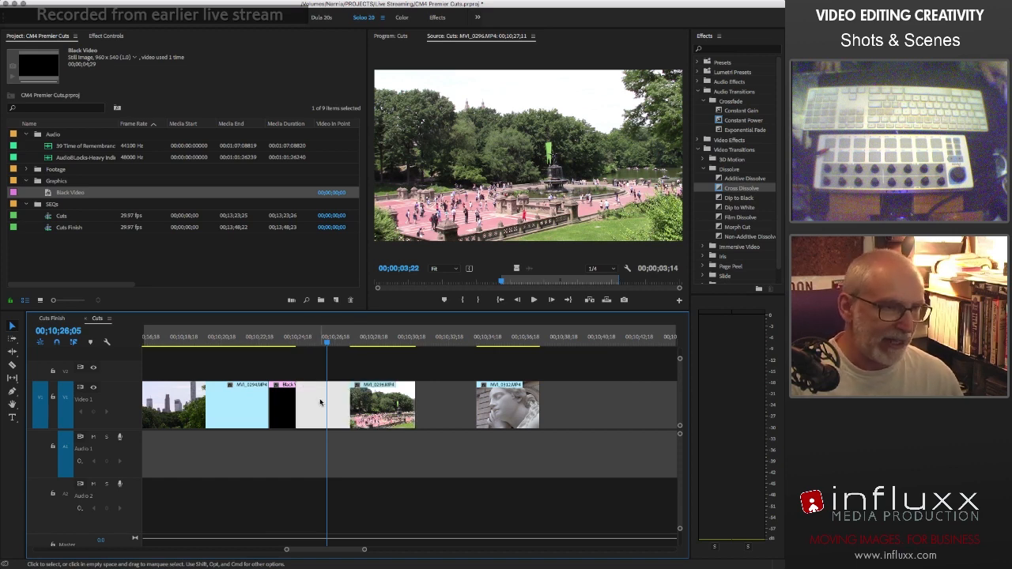
key("Delete")
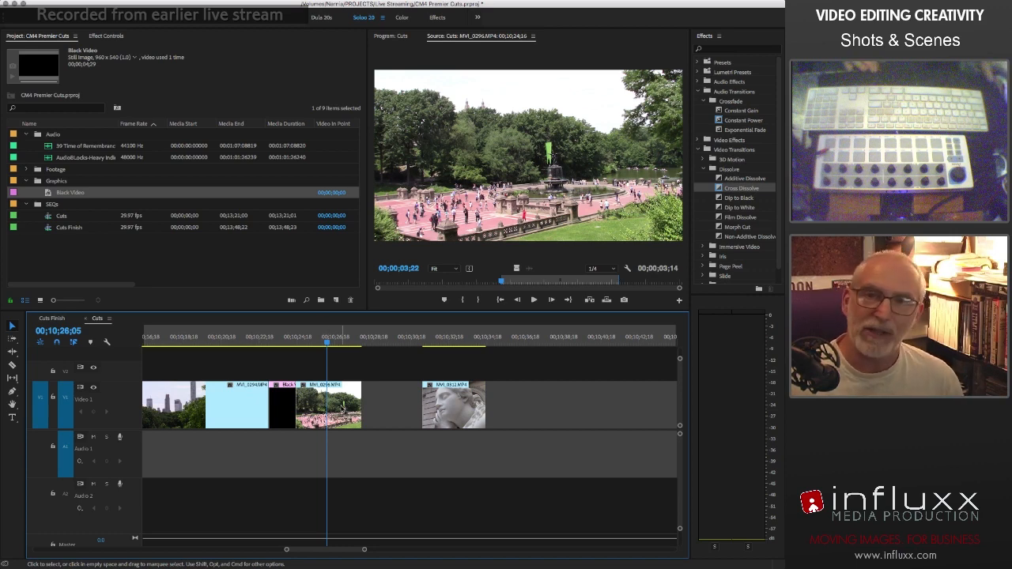
- Try closing the gap between MVI_0296 and MVI_0312 twice, undoing the deletion each time
left_click(390, 408)
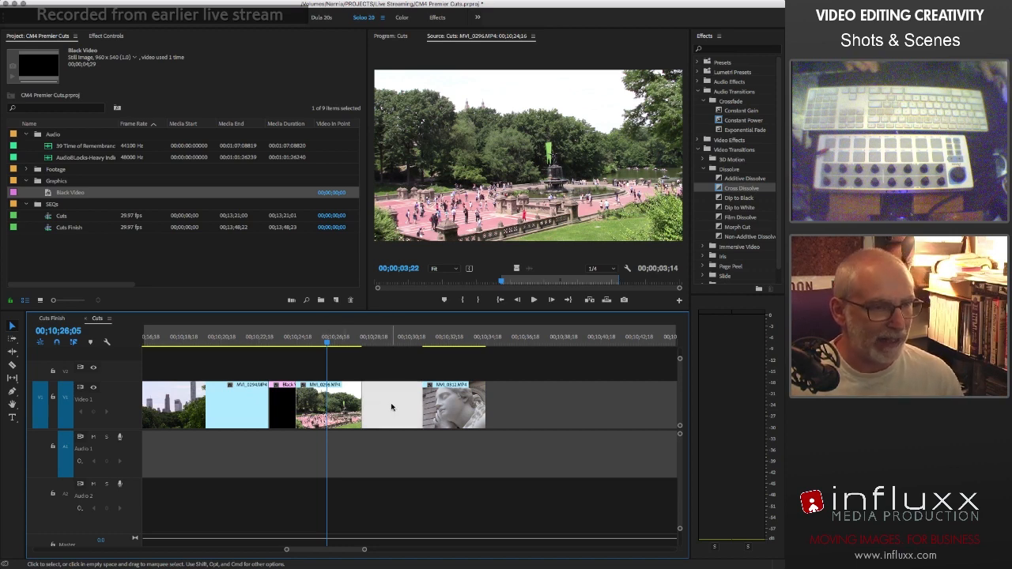
key("Delete")
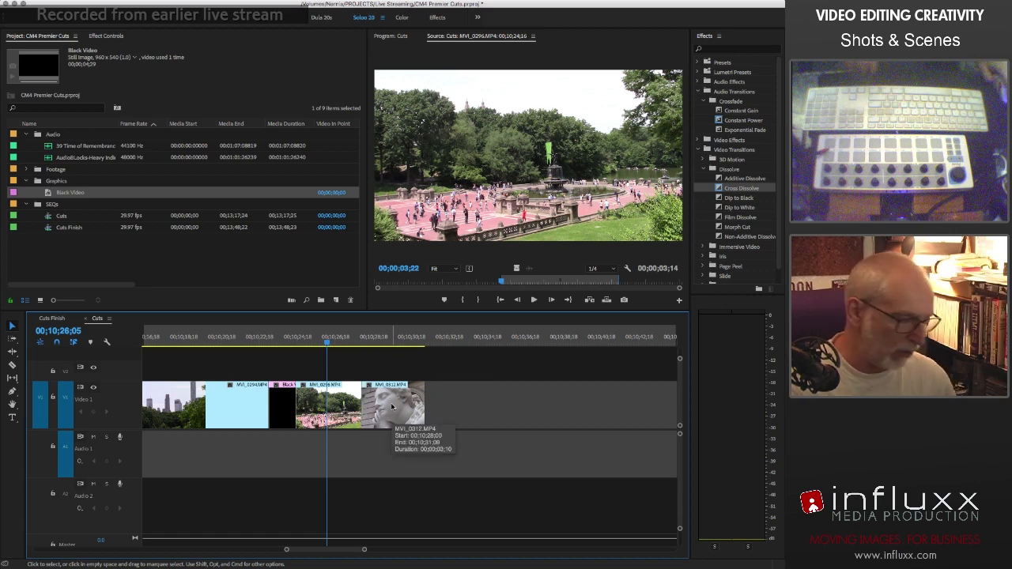
key("super+z")
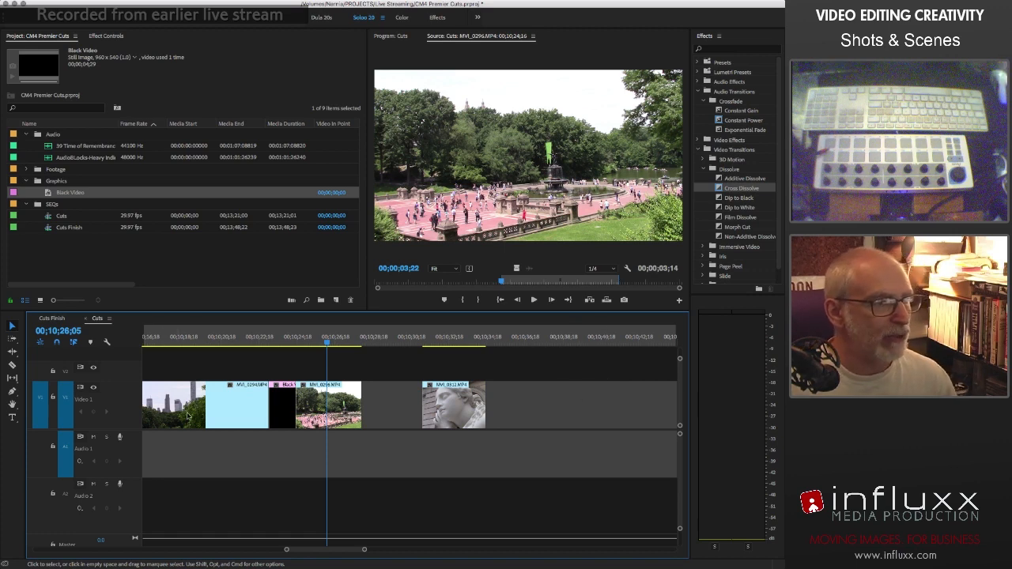
left_click(381, 407)
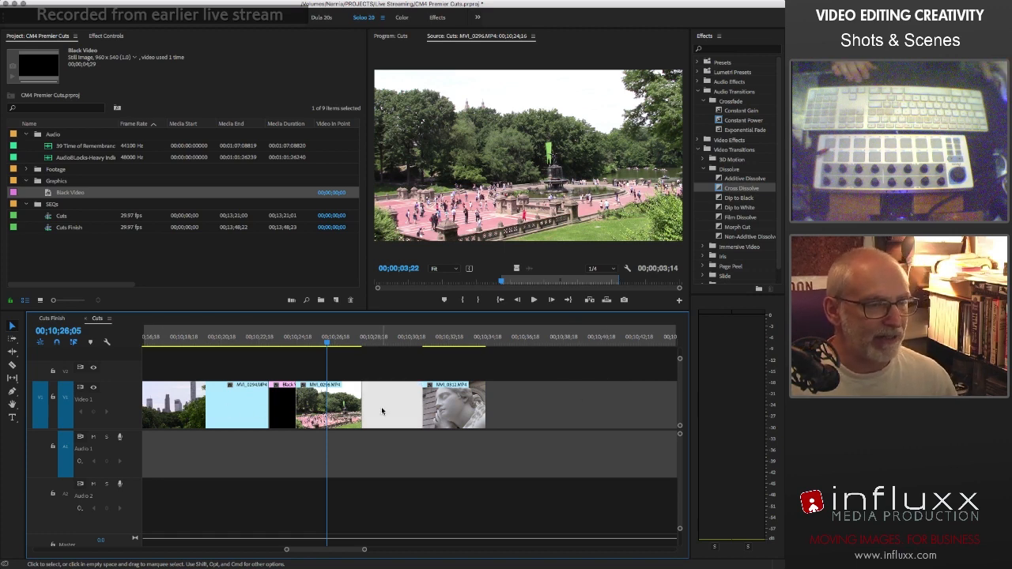
key("Delete")
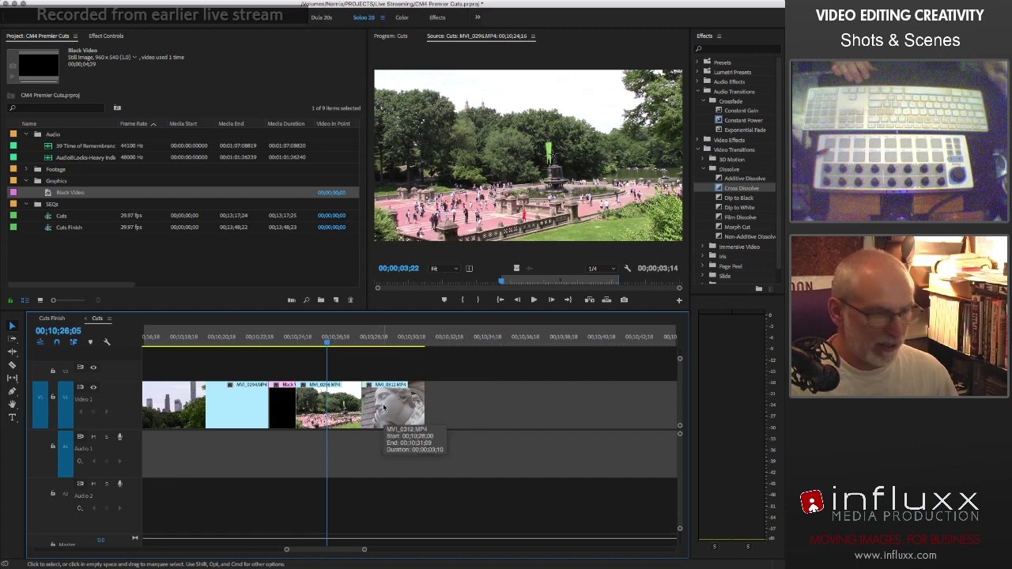
key("super+z")
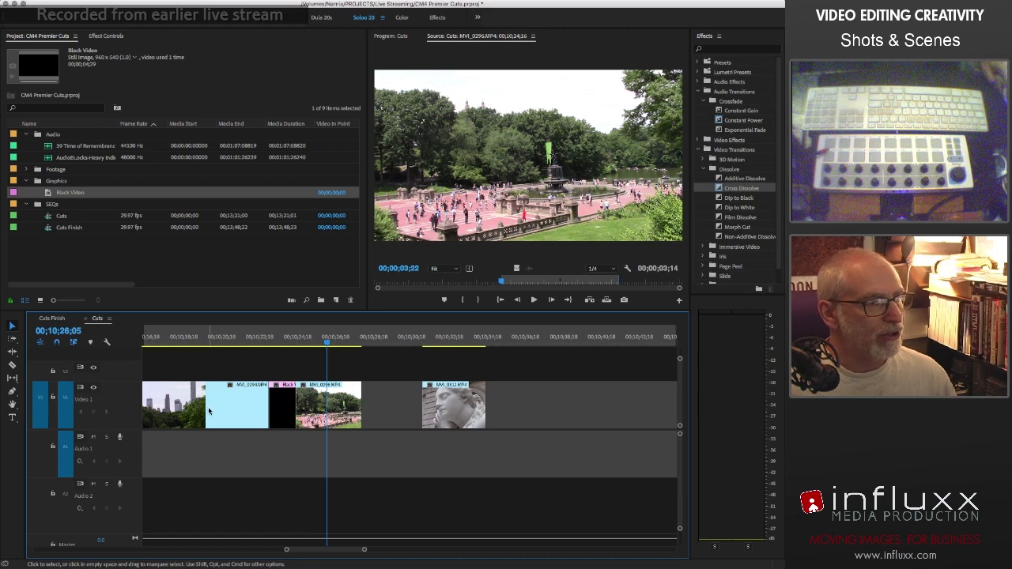
- View the settings for a new Black Video item without creating one
left_click(279, 408)
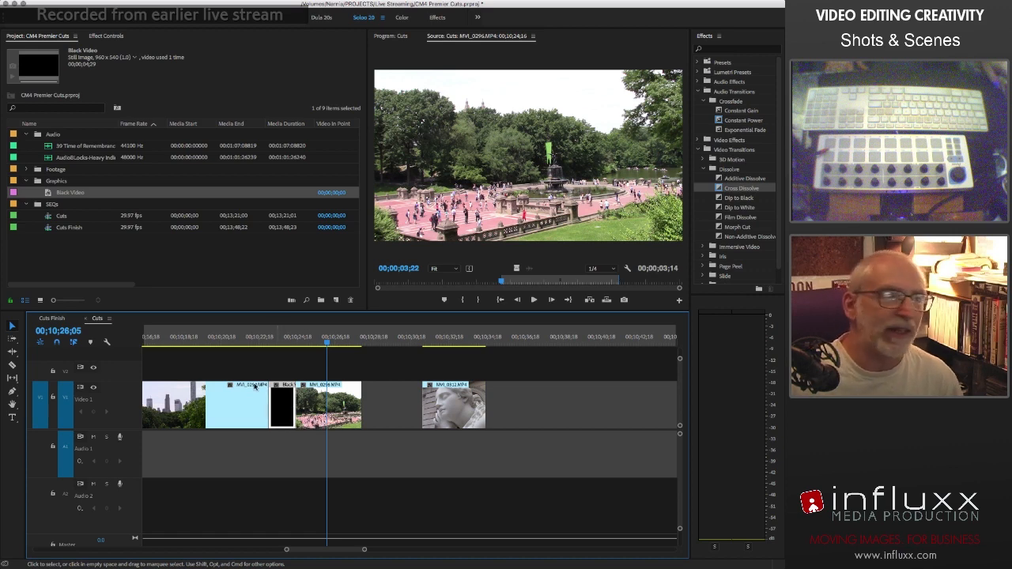
left_click(336, 301)
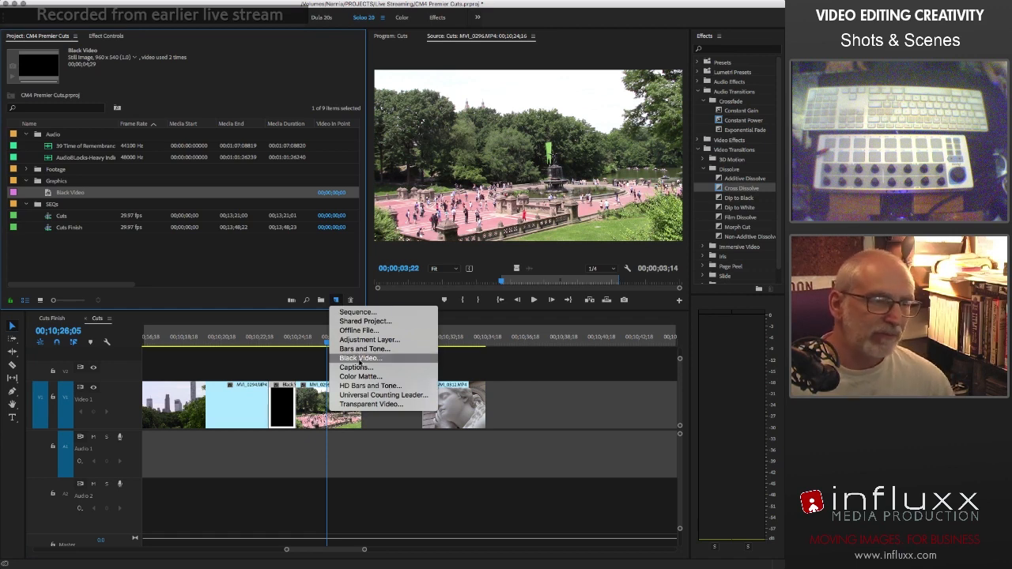
left_click(360, 362)
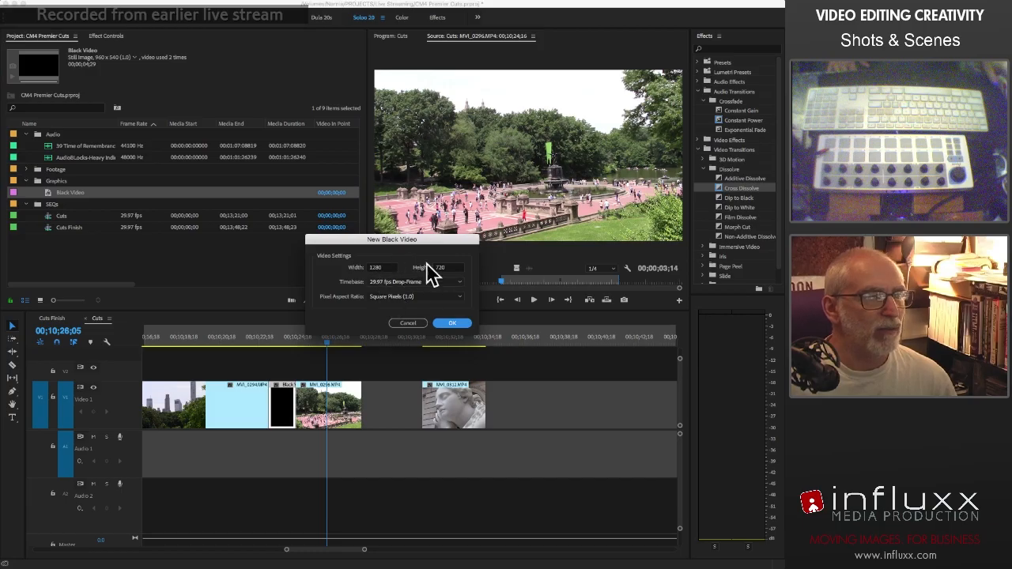
left_click(407, 323)
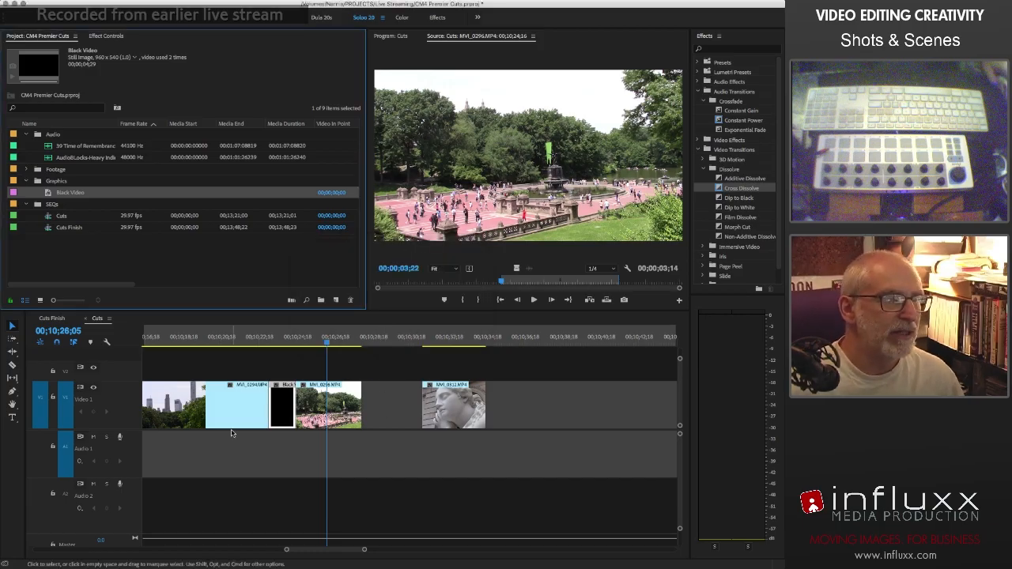
- Try a ripple delete of the Black Video between MVI_0294 and MVI_0296 twice, undoing it each time
left_click(283, 405)
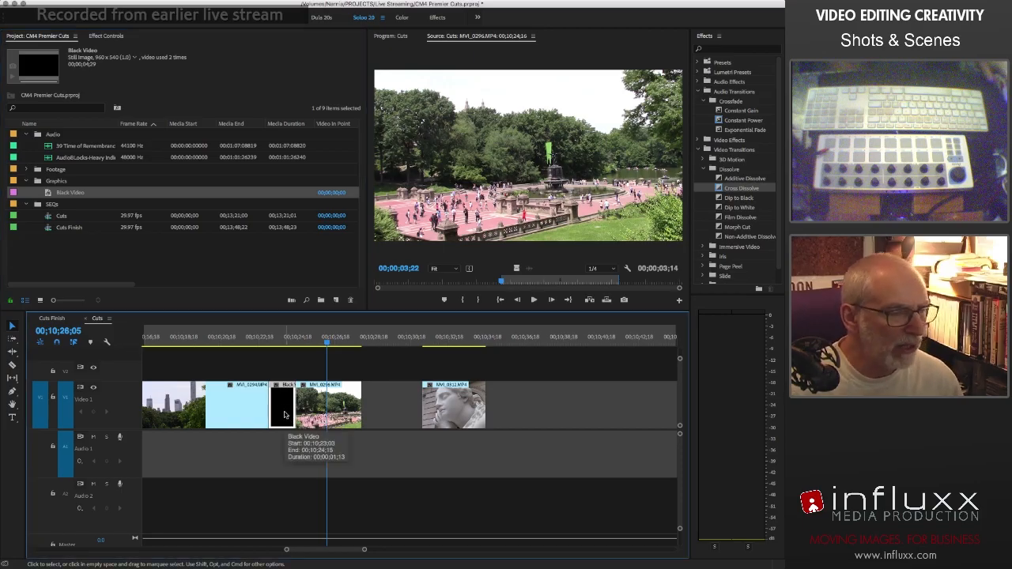
right_click(286, 413)
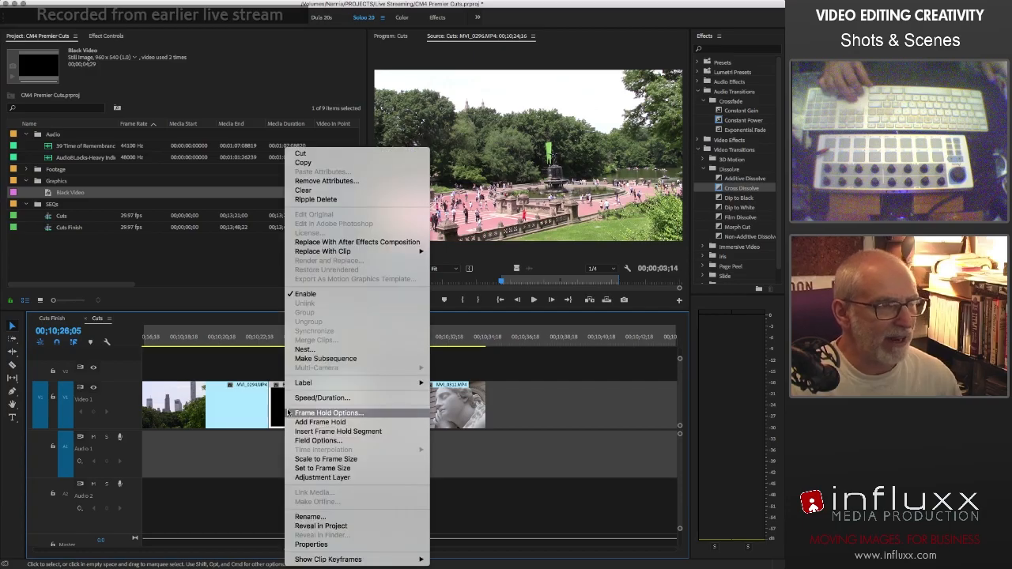
left_click(332, 200)
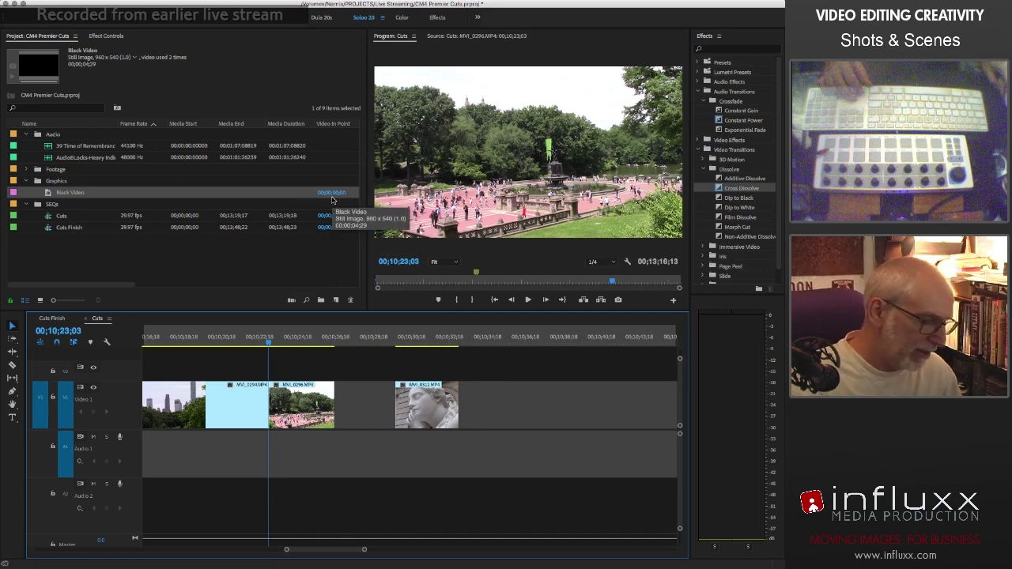
key("comma")
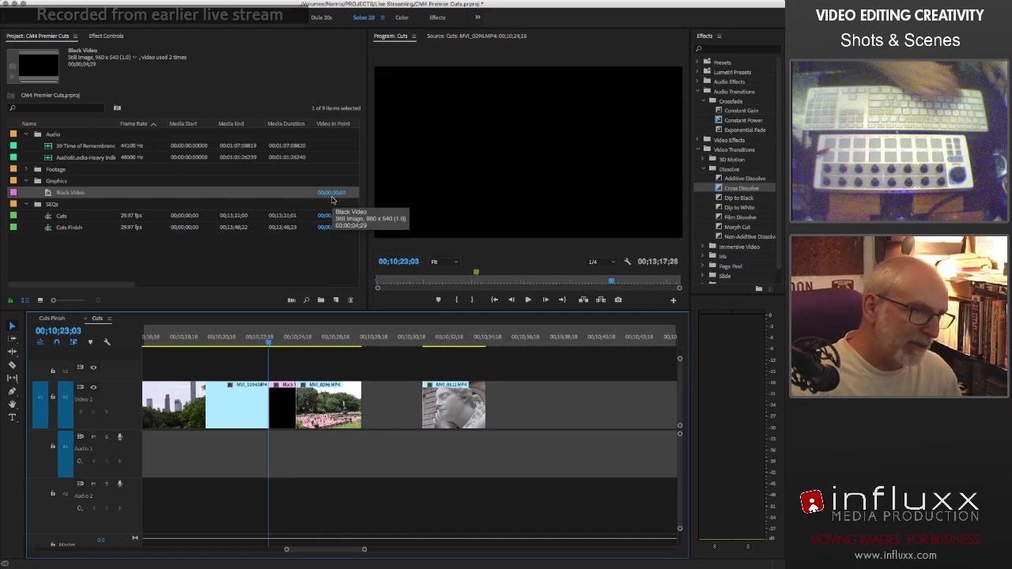
left_click(281, 409)
key("alt+Delete")
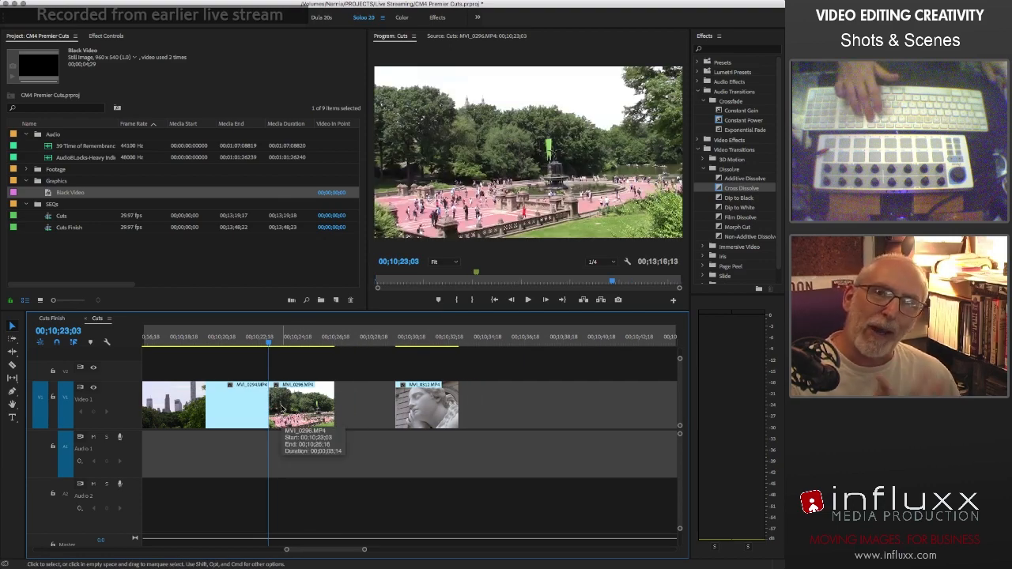
key("super+z")
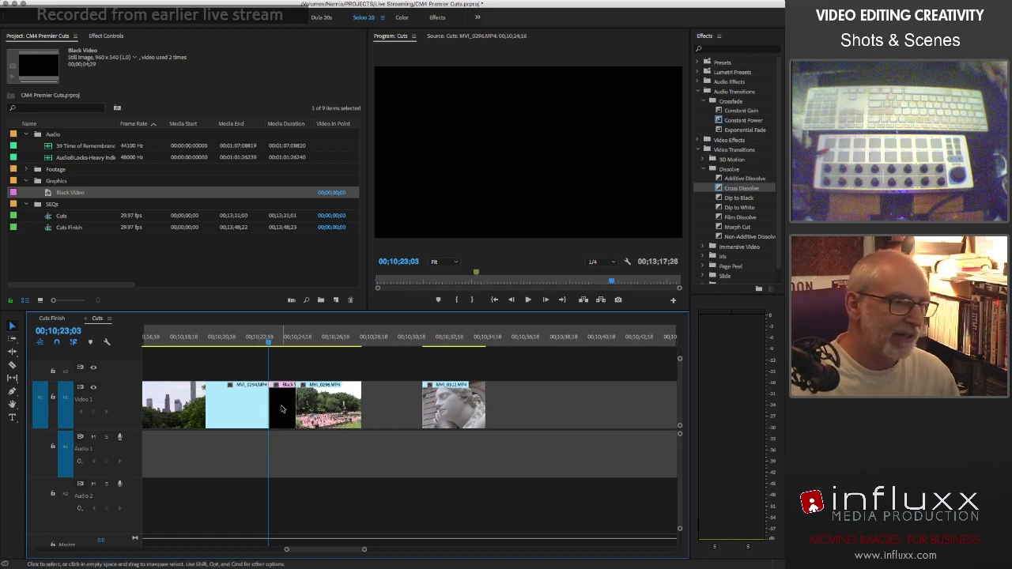
- Try deleting the Black Video between MVI_0294 and MVI_0296 and closing the gap it leaves, undoing each attempt
right_click(282, 409)
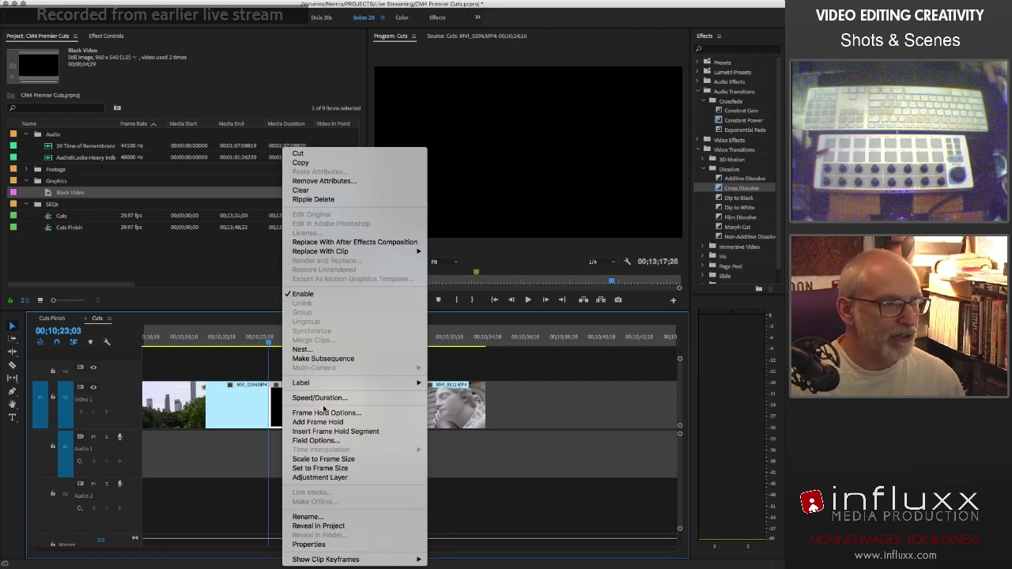
left_click(315, 200)
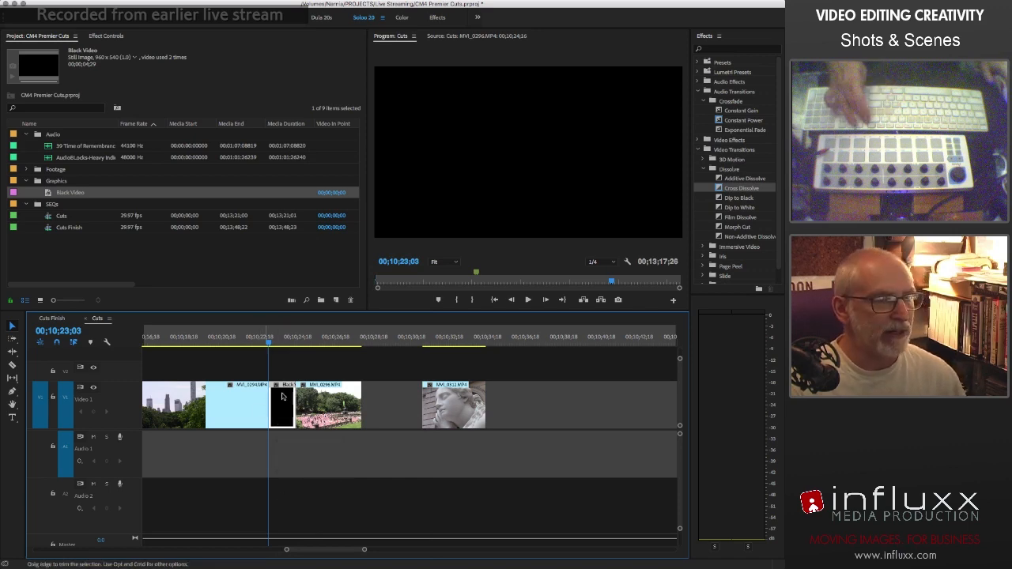
key("Delete")
key("super+z")
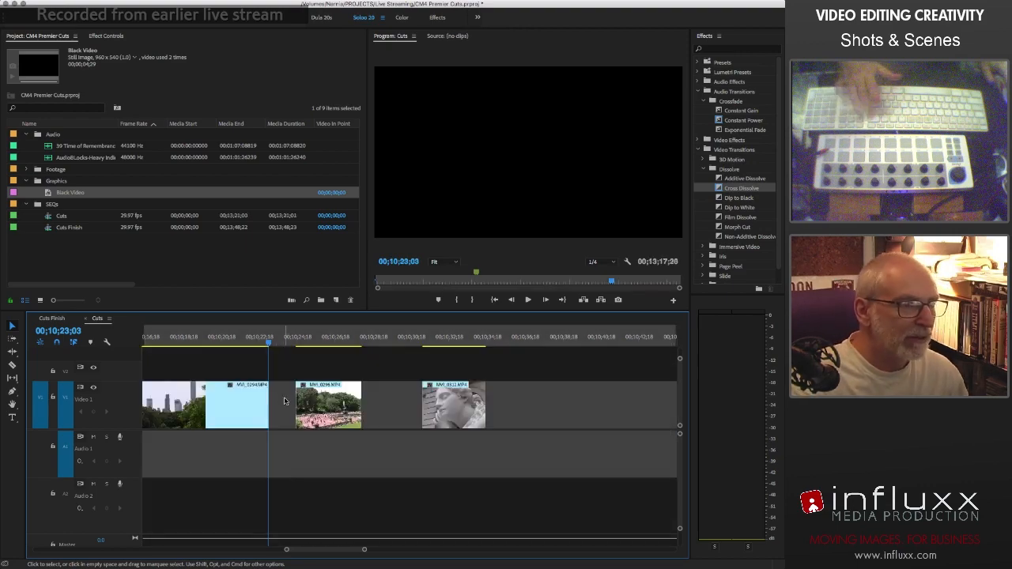
left_click(284, 402)
key("Delete")
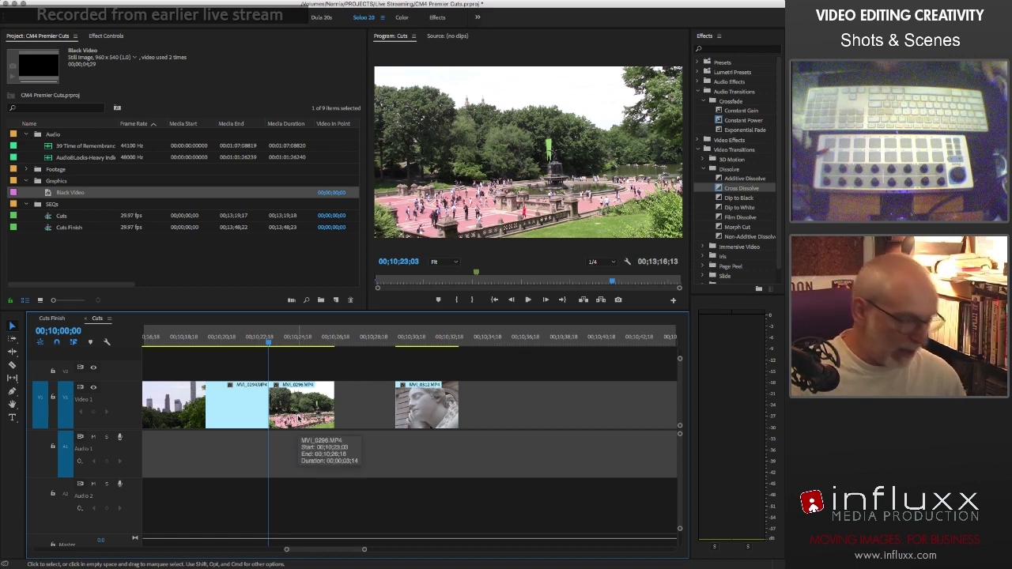
key("comma")
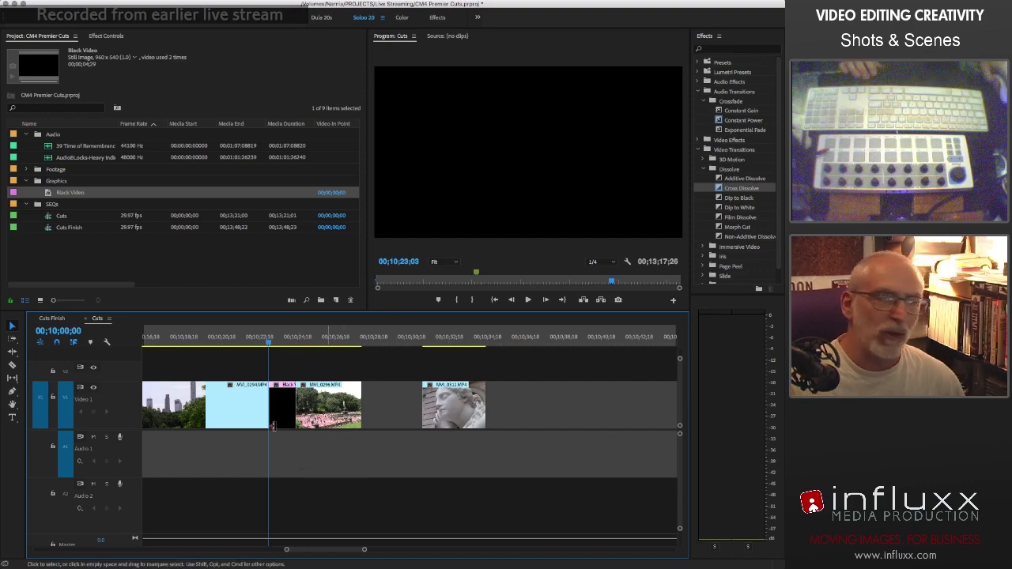
right_click(281, 406)
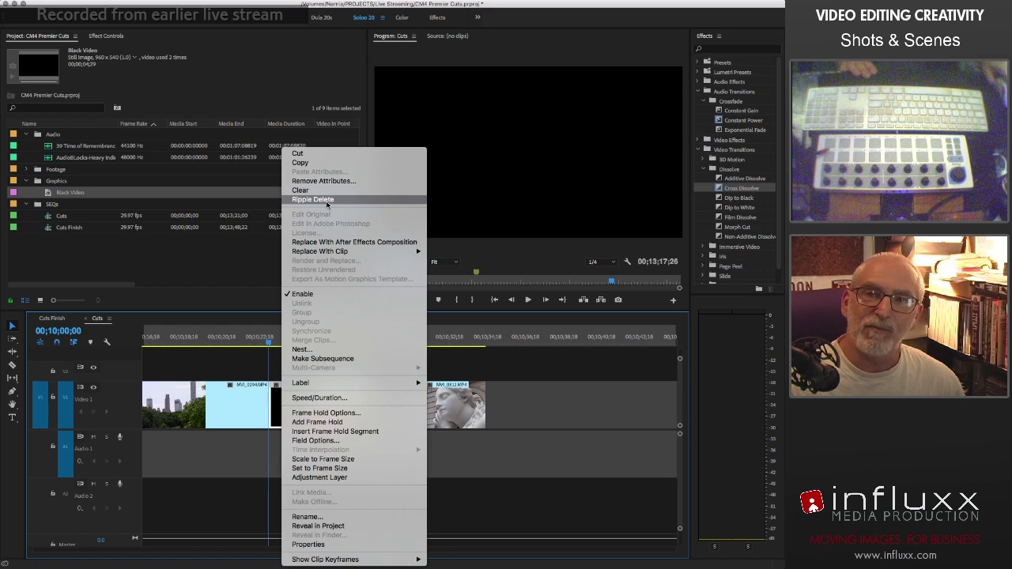
left_click(453, 364)
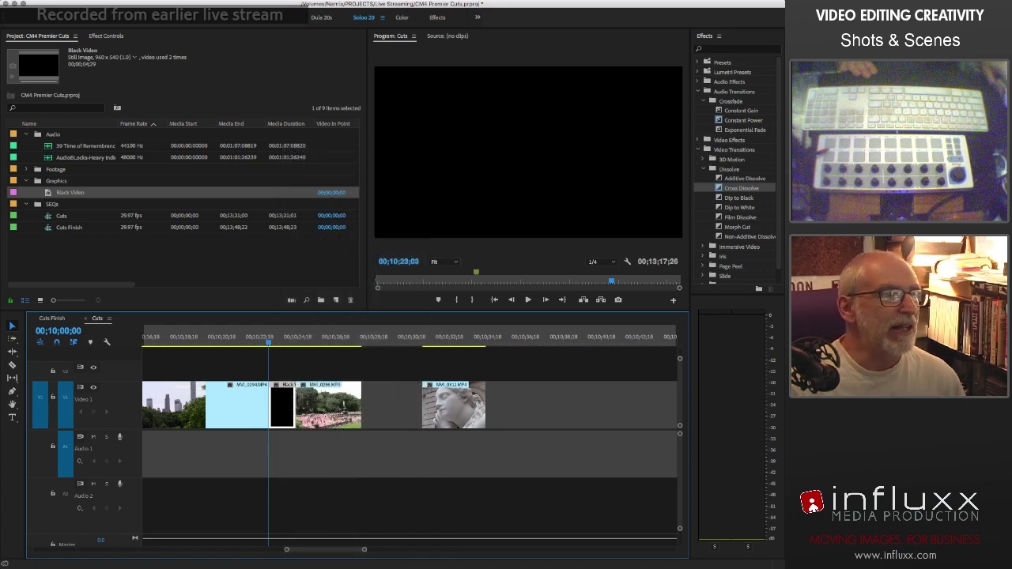
left_click(163, 1)
mouse_move(138, 1)
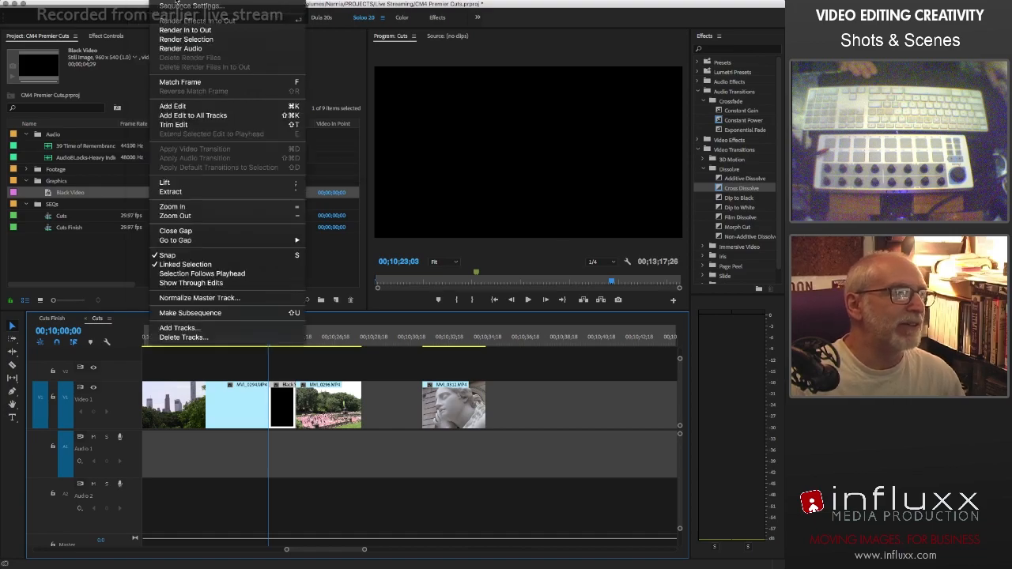
left_click(228, 322)
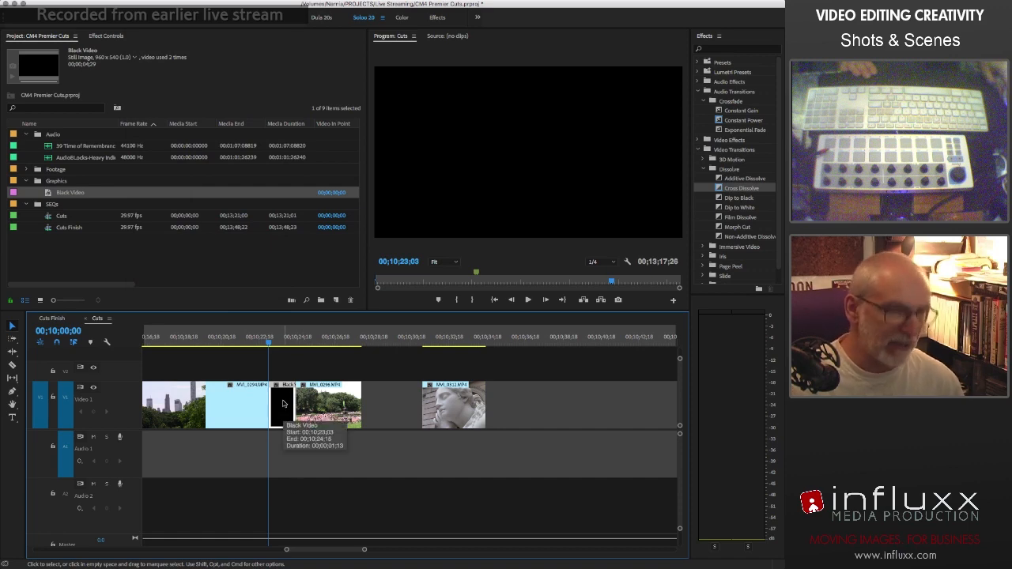
- Repeat the two-part removal of the Black Video, deleting the clip and its gap, and undo both deletions
key("Delete")
key("Delete")
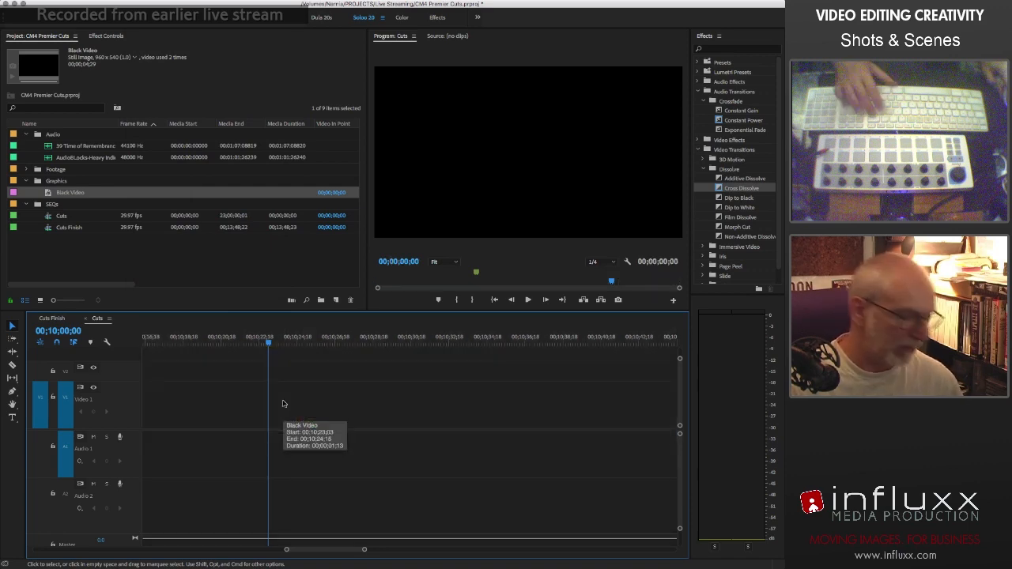
key("super+z")
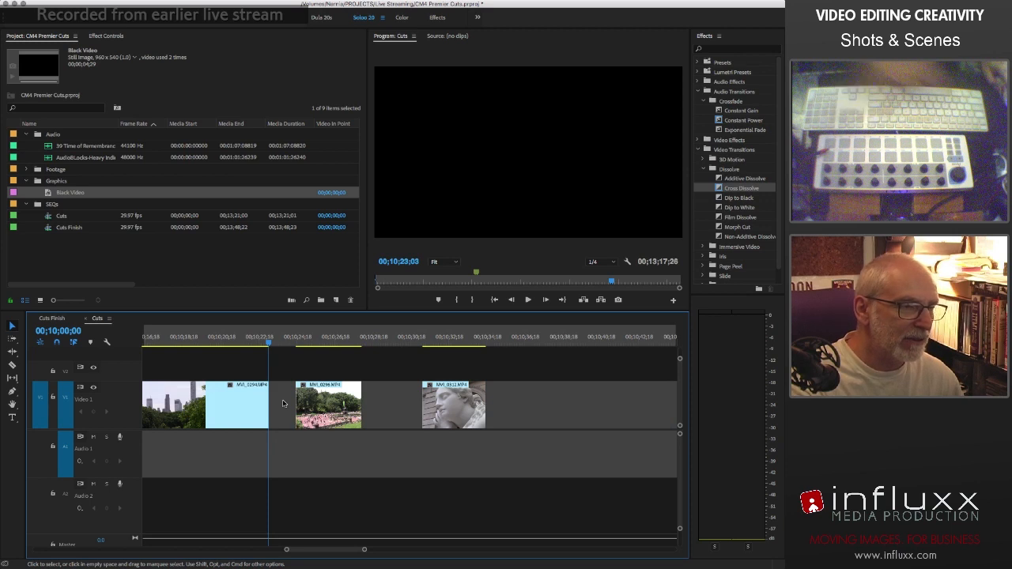
left_click(282, 400)
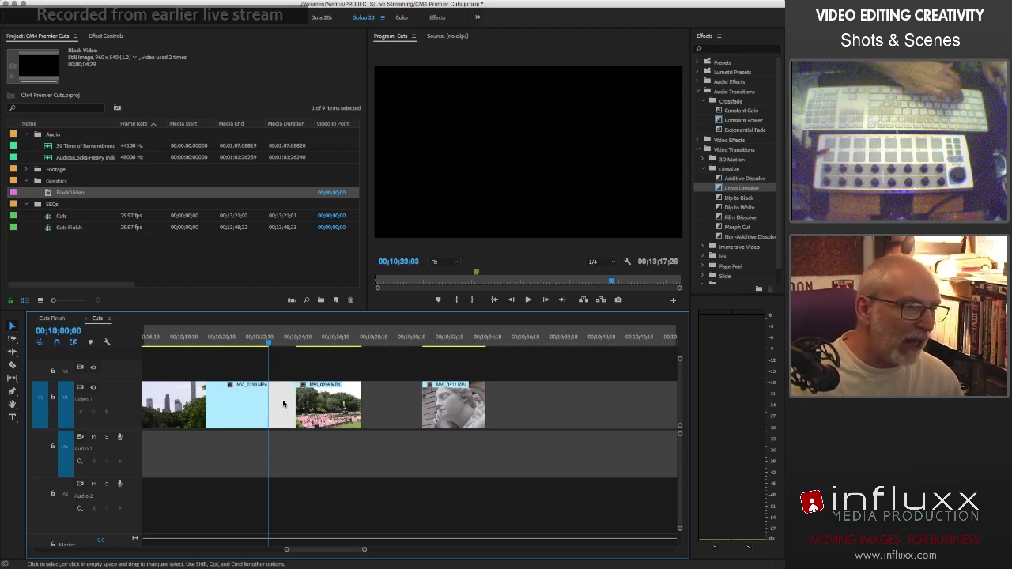
key("Delete")
key("super+z")
key("super+z")
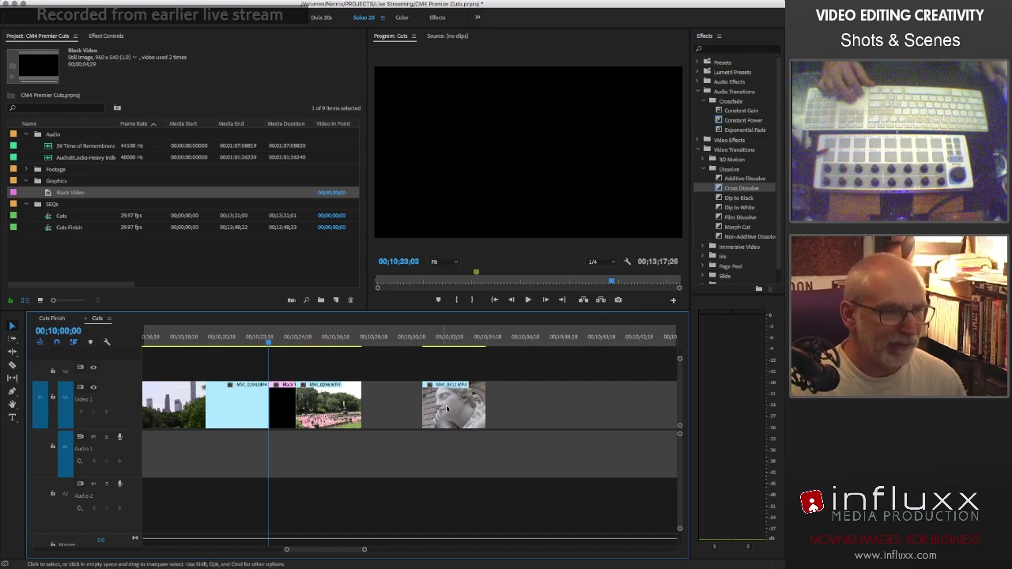
- Move MVI_0312 directly against the end of MVI_0296 and add a Dip to Black transition at that cut
left_click_drag(448, 407, 388, 406)
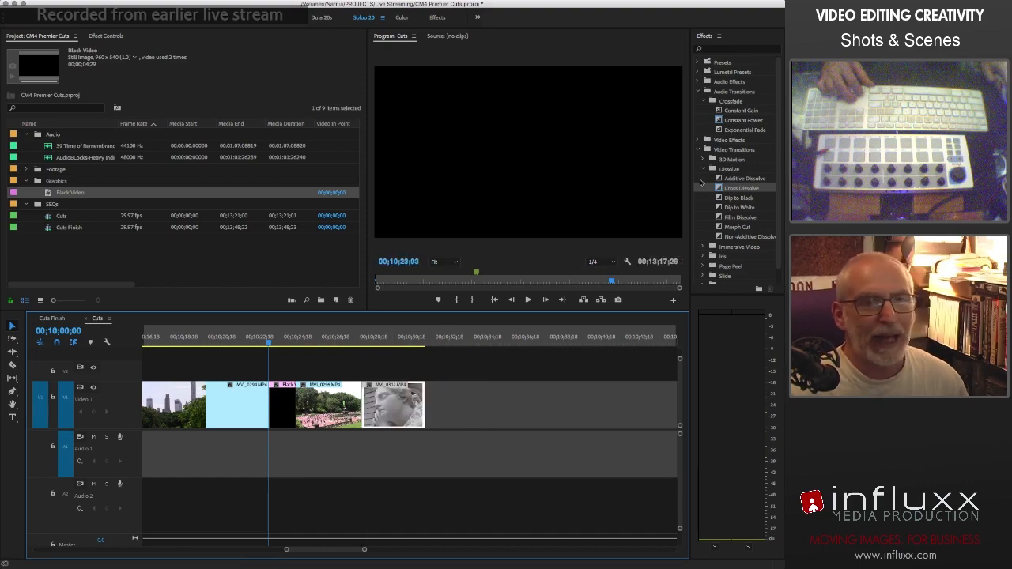
left_click_drag(719, 198, 389, 402)
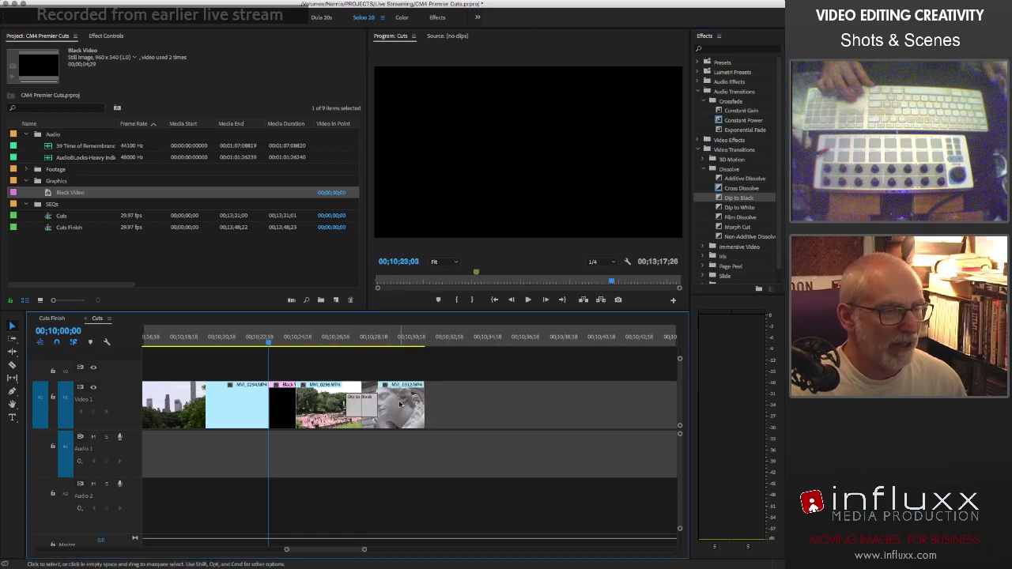
- Play back the Dip to Black transition between MVI_0296 and MVI_0312 twice
left_click(336, 342)
key("space")
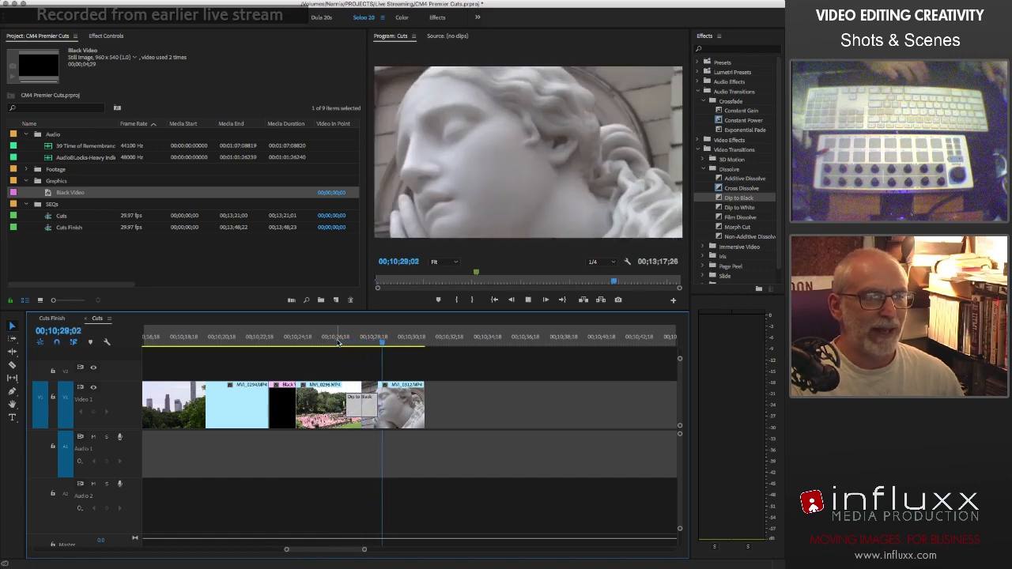
key("space")
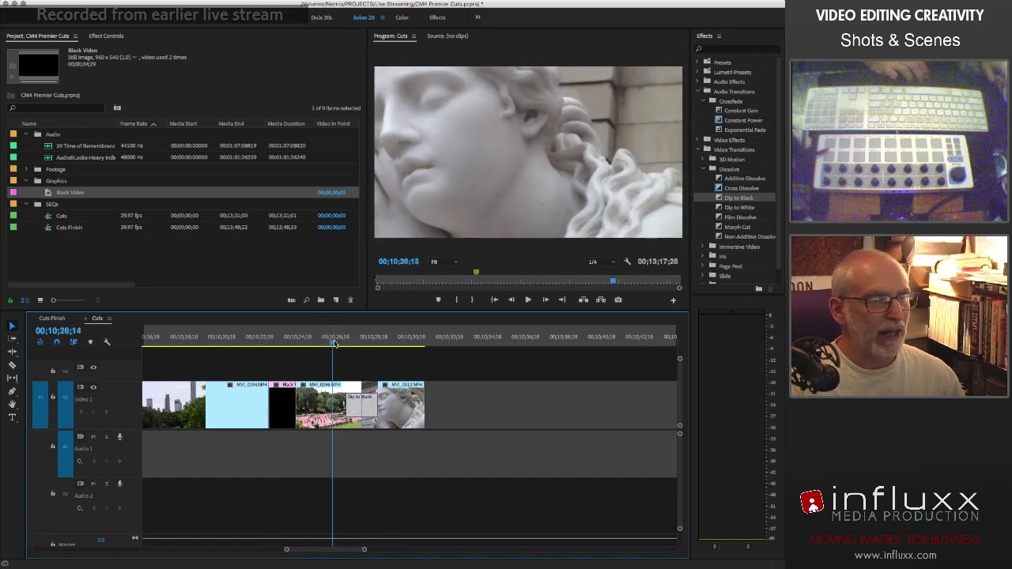
left_click(333, 342)
key("space")
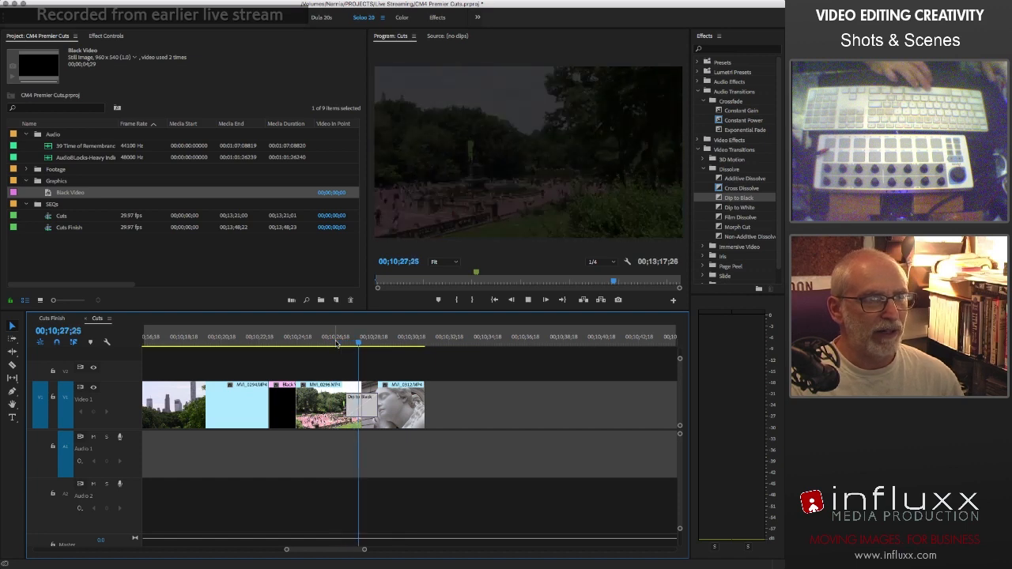
key("space")
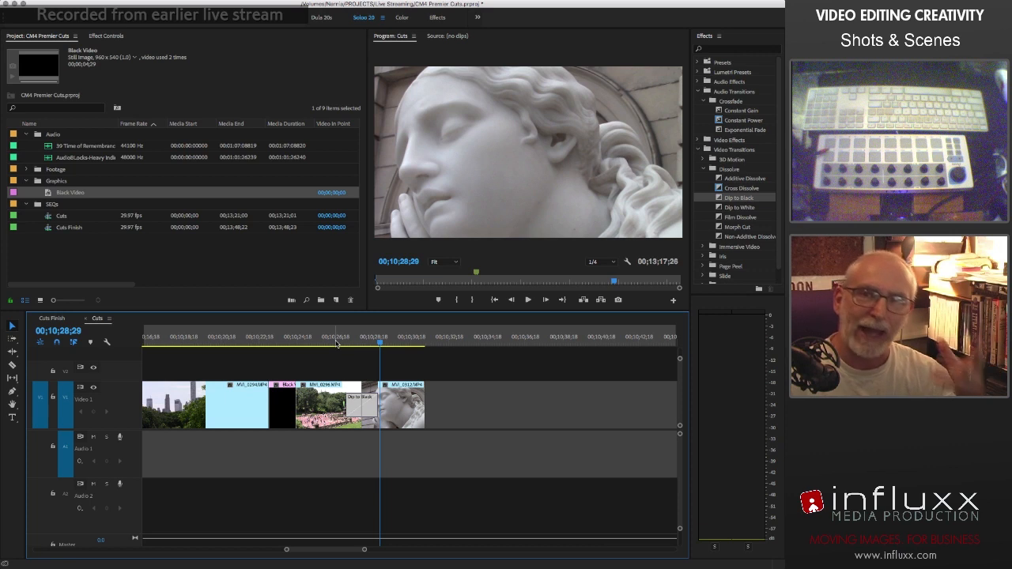
- Remove the Dip to Black before MVI_0312 and add Film Dissolves at both ends of the Black Video
left_click(364, 408)
key("Delete")
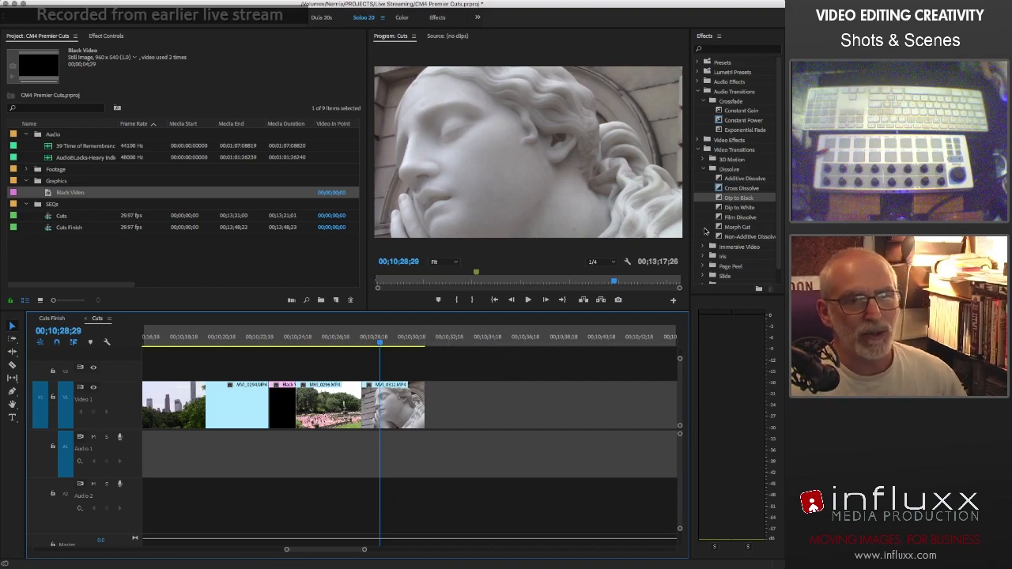
left_click_drag(740, 217, 268, 418)
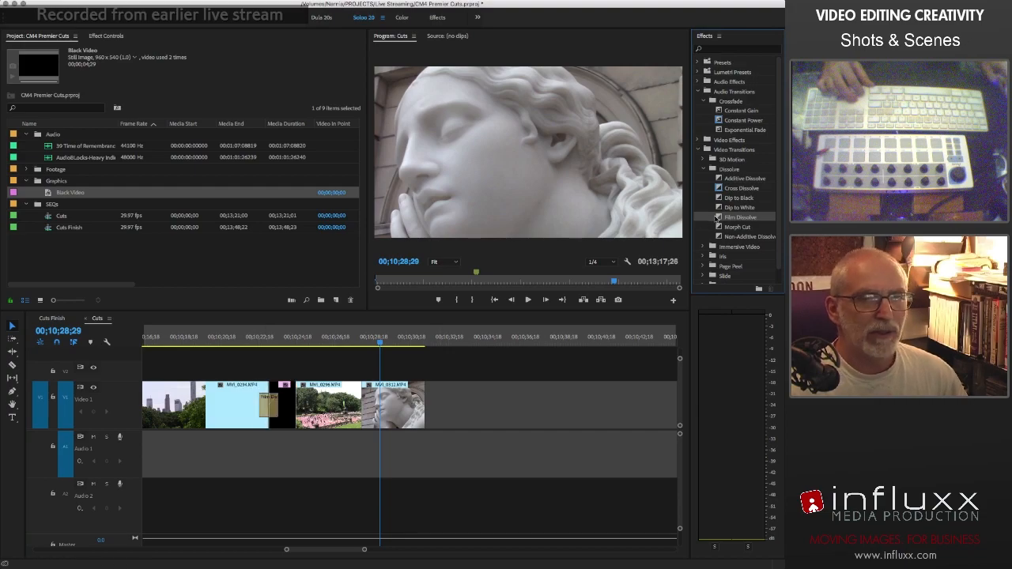
left_click_drag(718, 217, 298, 408)
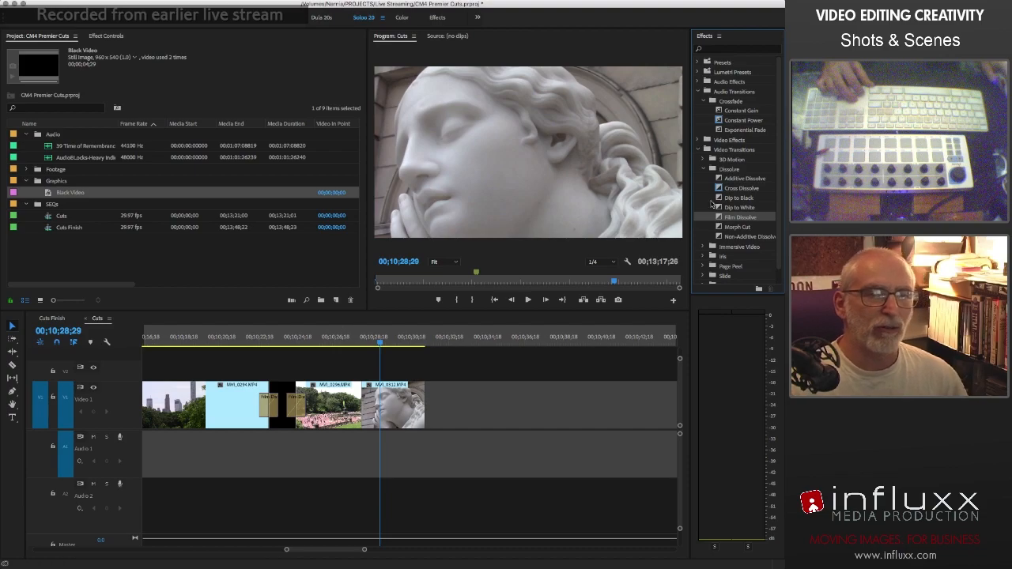
left_click(720, 189)
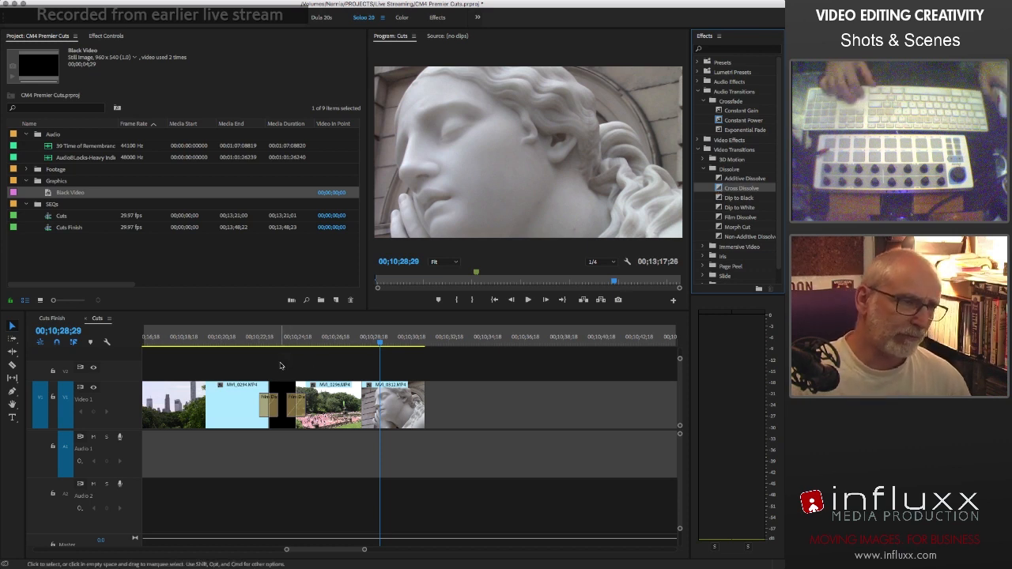
- Preview the Film Dissolve from MVI_0294 into the Black Video, and scale the Black Video clip to frame size
left_click(250, 339)
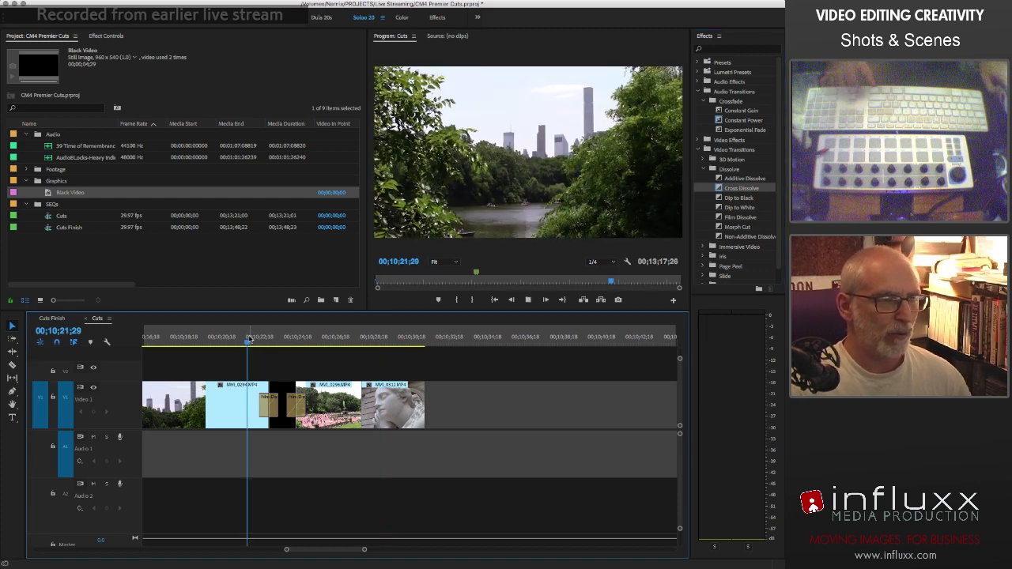
key("space")
key("space")
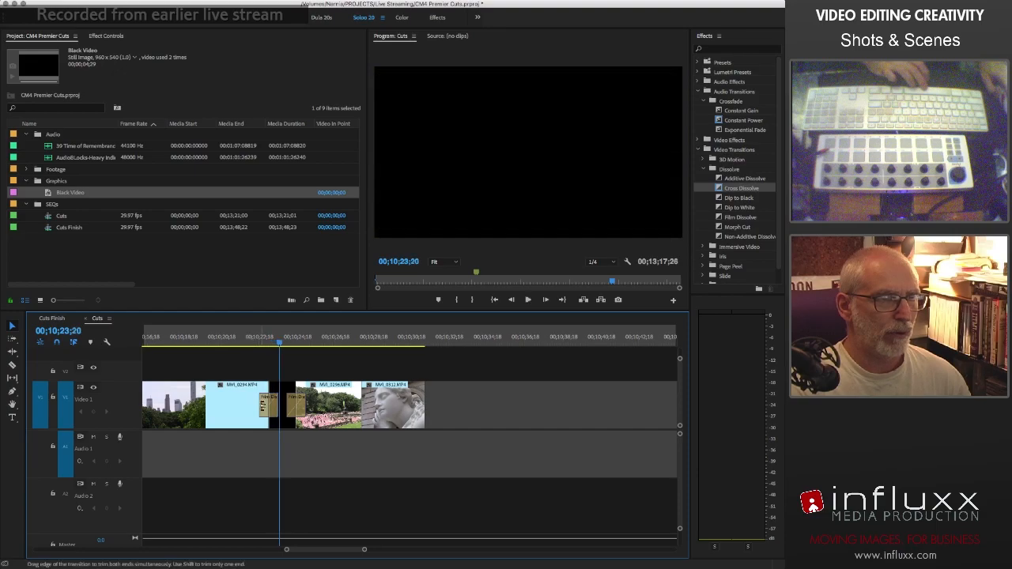
right_click(283, 389)
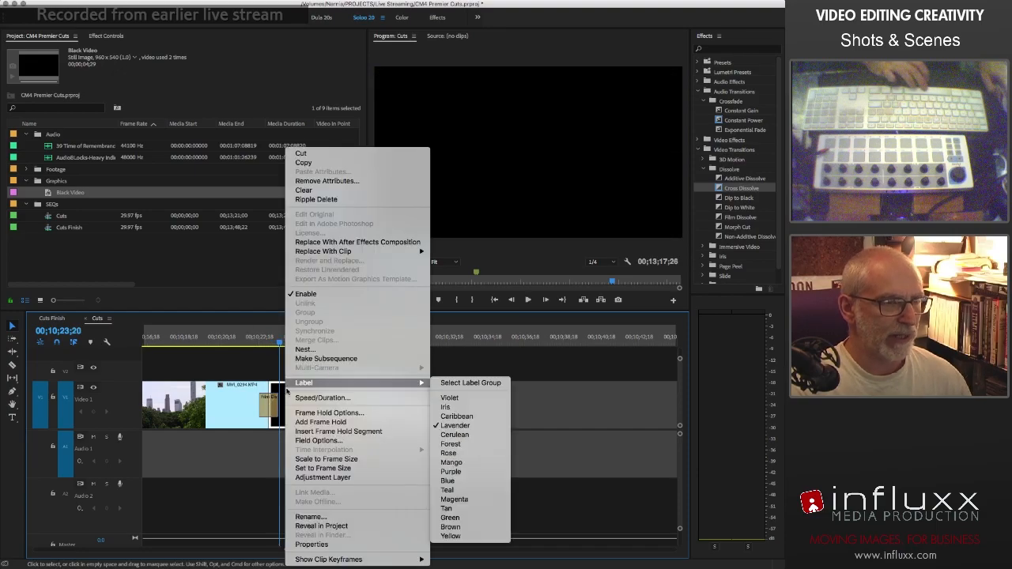
left_click(315, 459)
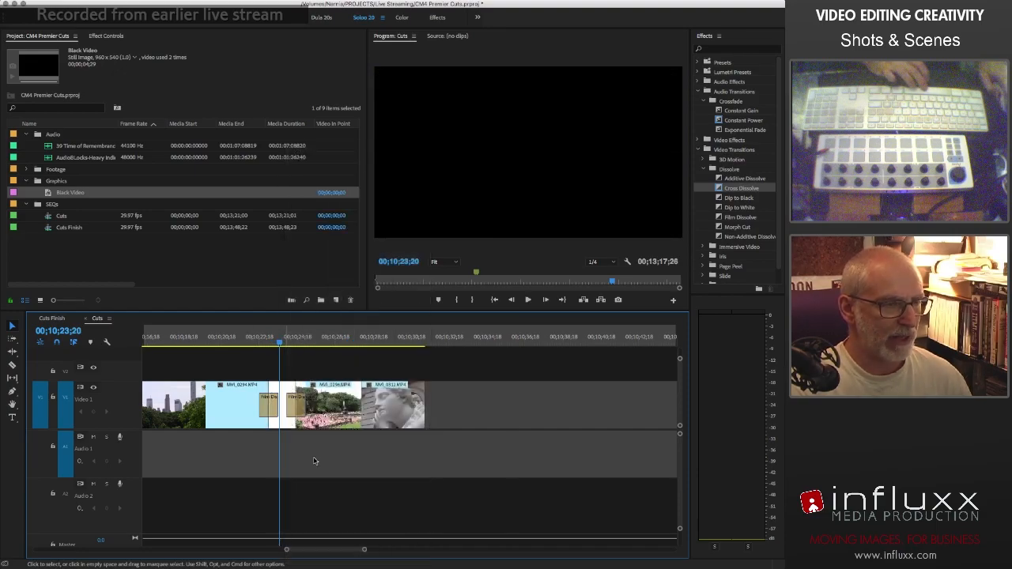
- Play back both Film Dissolves from MVI_0294 through the Black Video into MVI_0296
left_click(253, 341)
key("space")
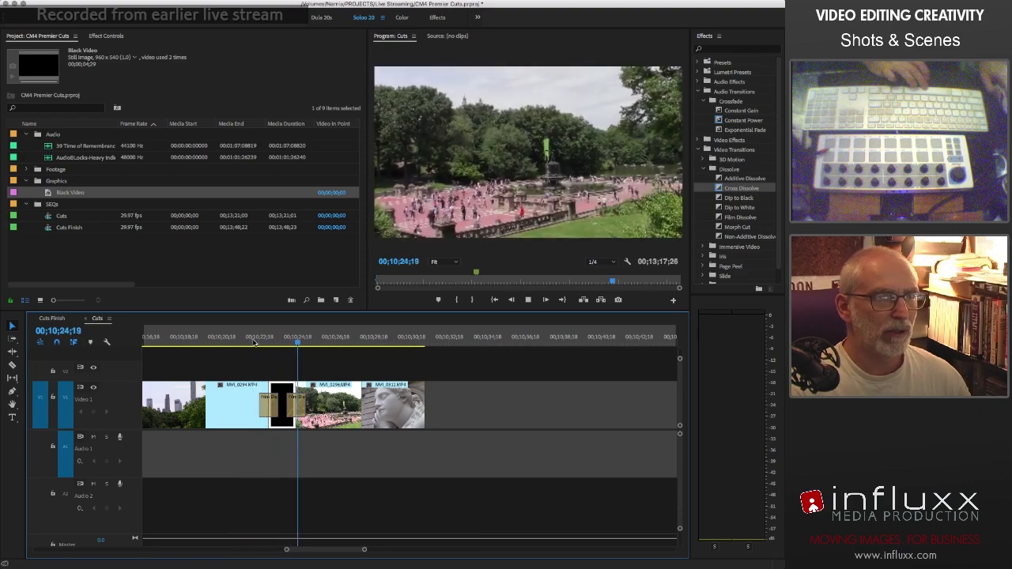
key("space")
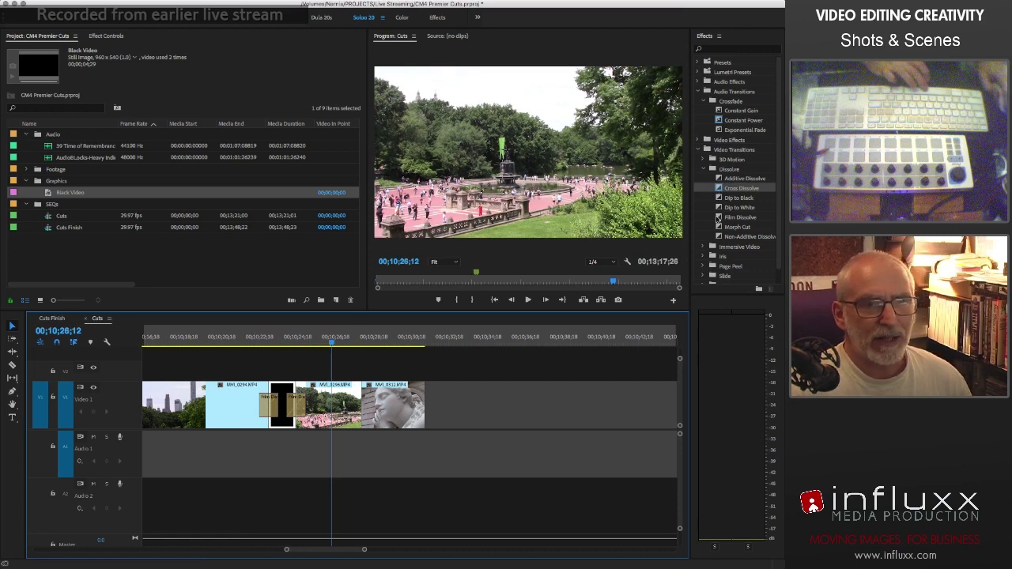
- Add a Dip to Black between MVI_0296 and MVI_0312, and lengthen both Film Dissolves until they meet within the Black Video
left_click_drag(721, 198, 362, 405)
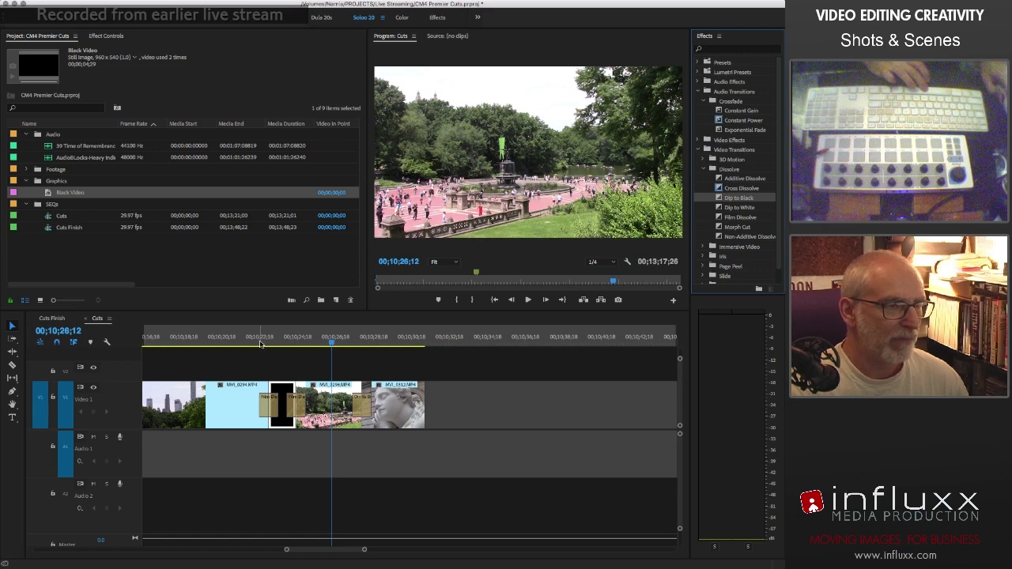
left_click_drag(262, 405, 310, 405)
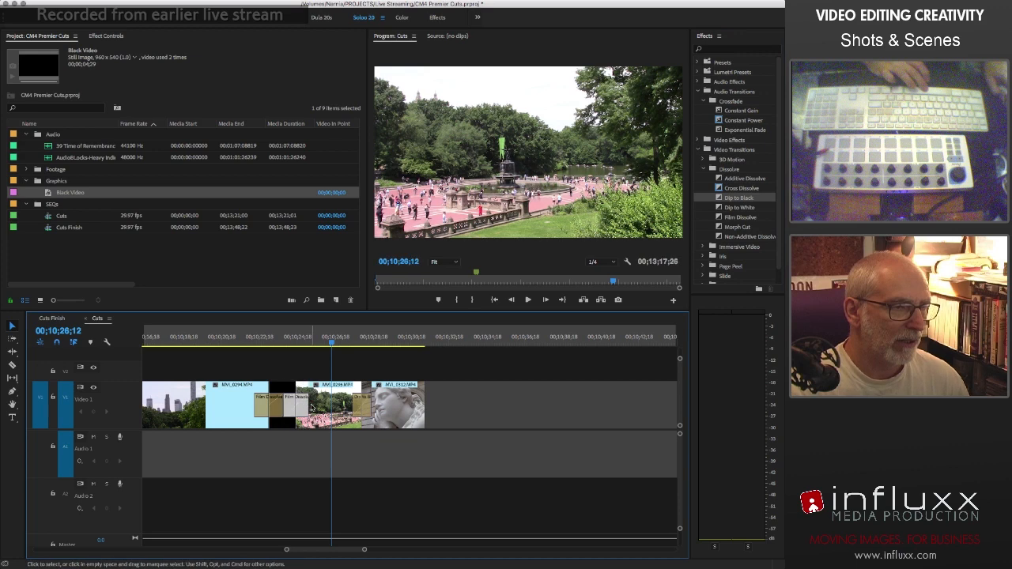
- Scrub from the lake clip into the Film Dissolve over the black video and advance frame by frame through its darkest part
left_click(241, 340)
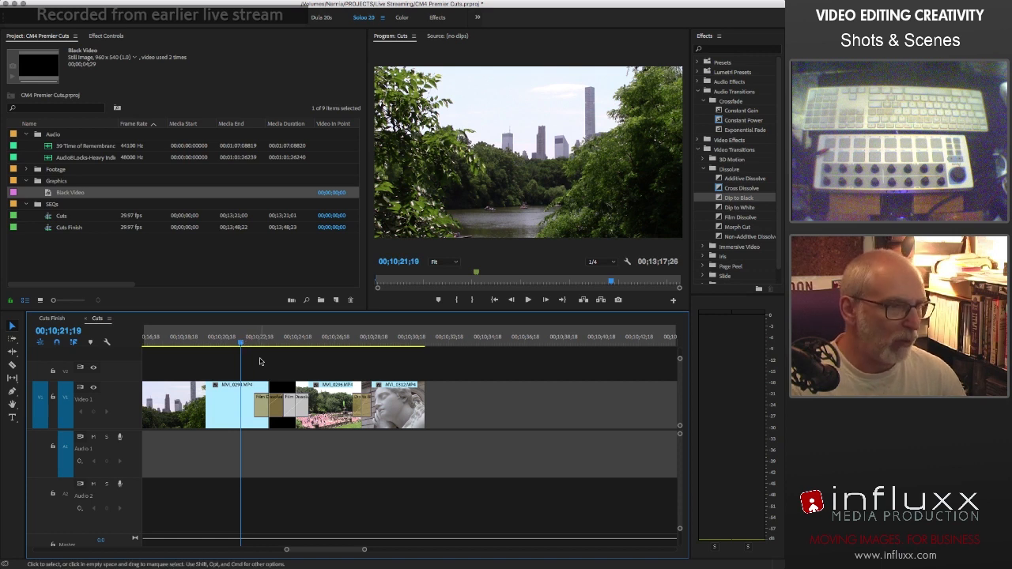
left_click(245, 343)
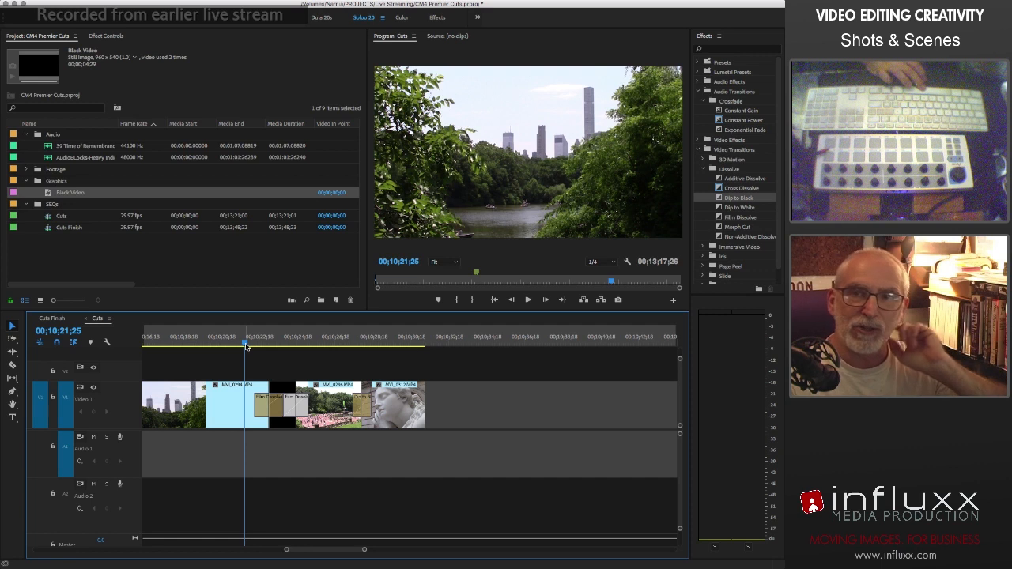
left_click_drag(246, 345, 277, 341)
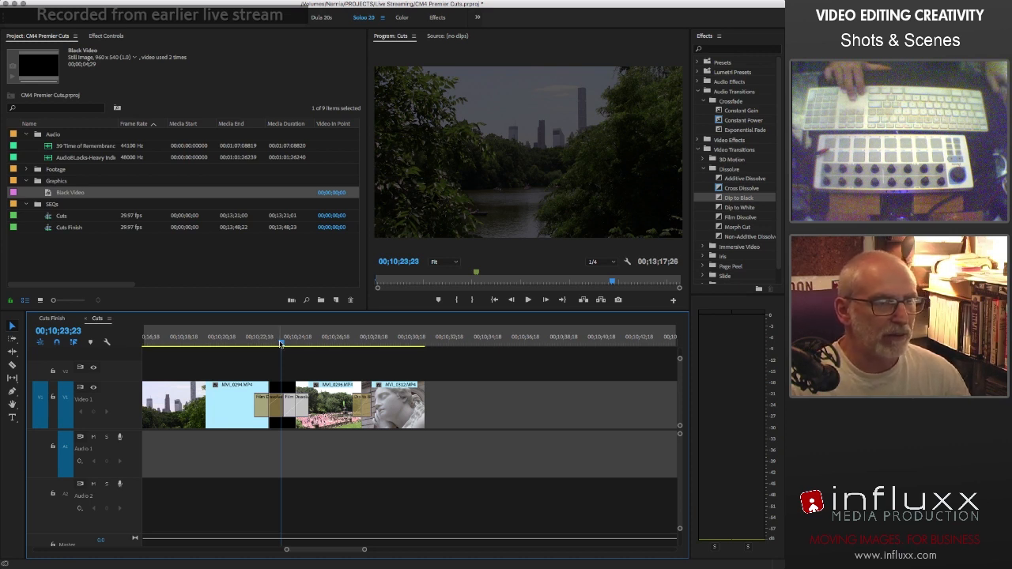
key("Right")
key("Right")
key("Right")
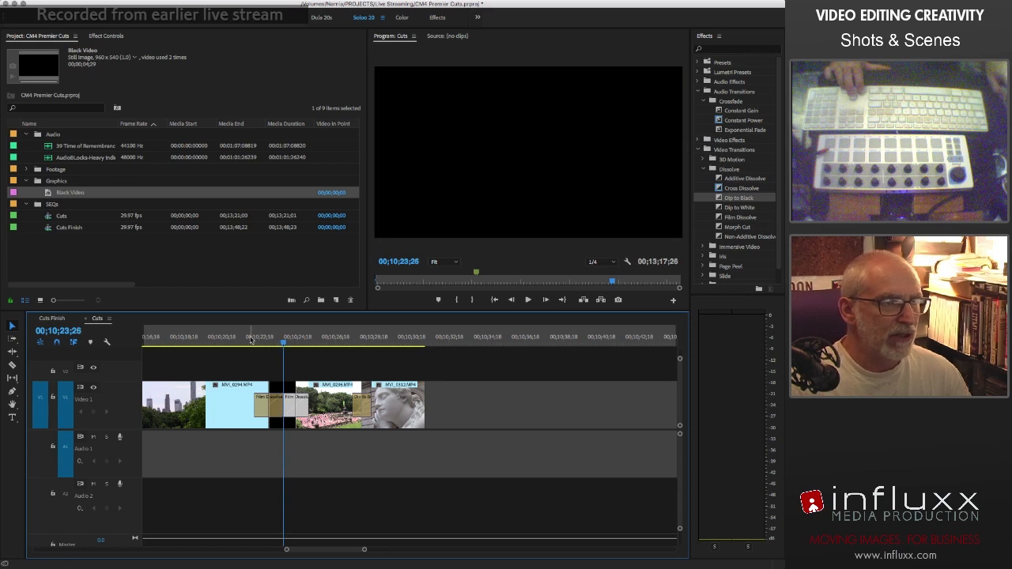
- Play the sequence from the end of the lake clip through the black video and fountain clip to the statue clip
left_click(250, 338)
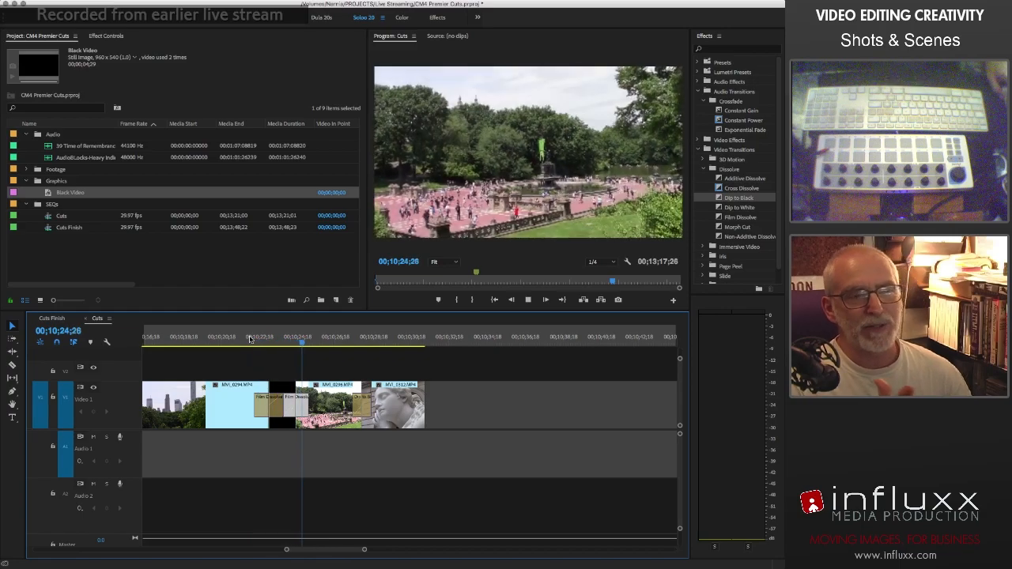
key("space")
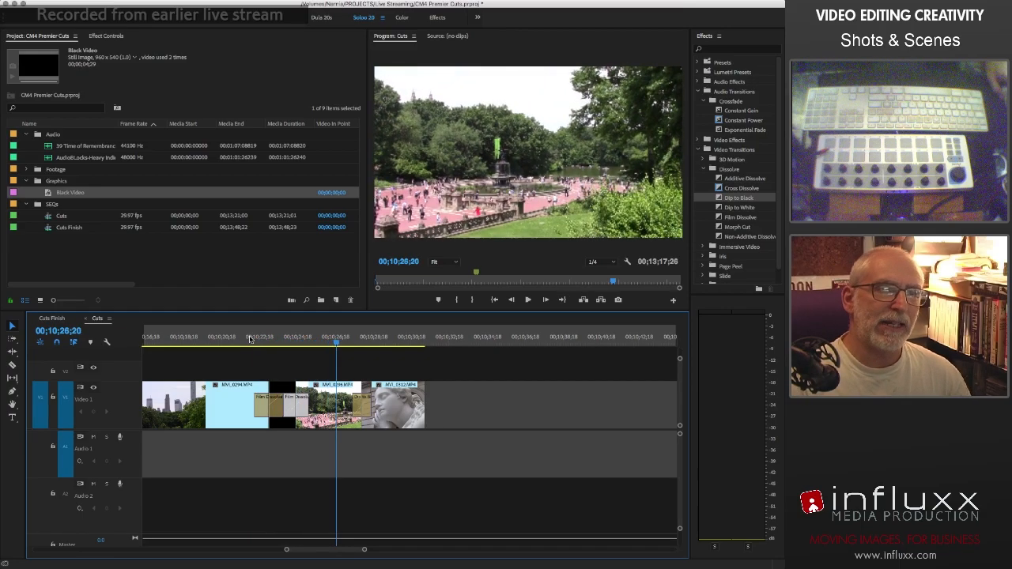
left_click(248, 341)
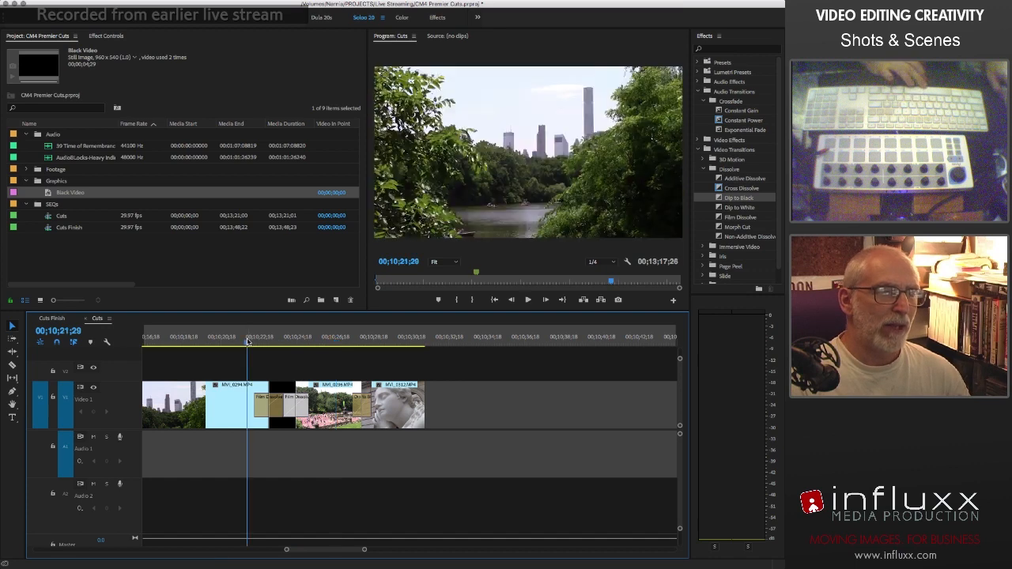
key("space")
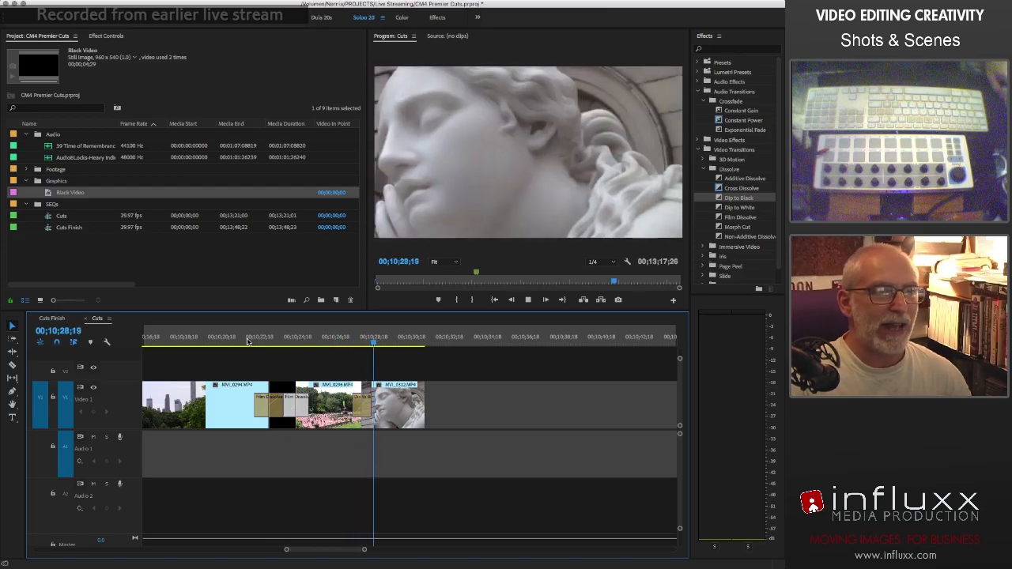
key("space")
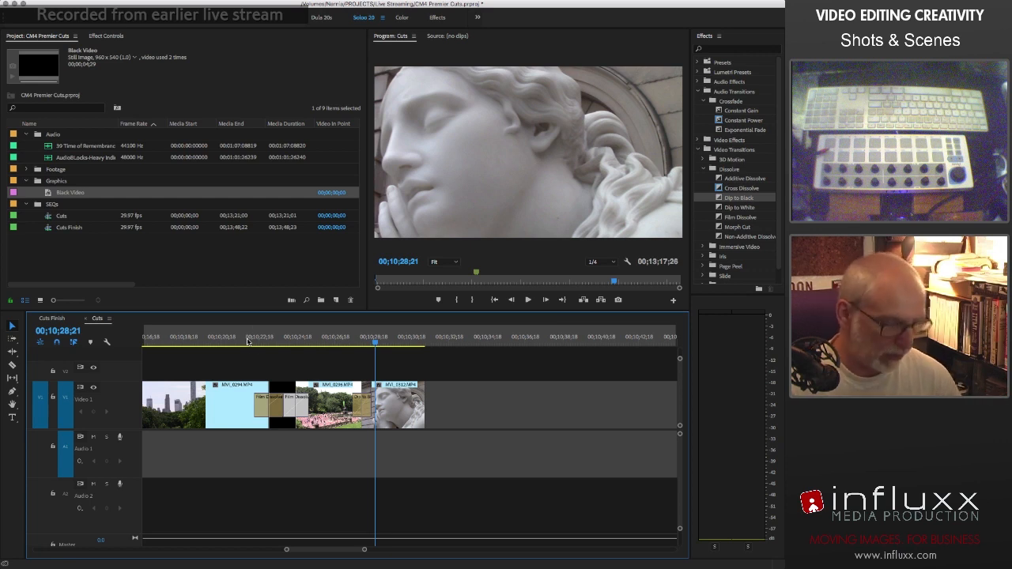
- Review the Film Dissolves around the black video against the Dip to Black between the fountain and statue clips
left_click(337, 343)
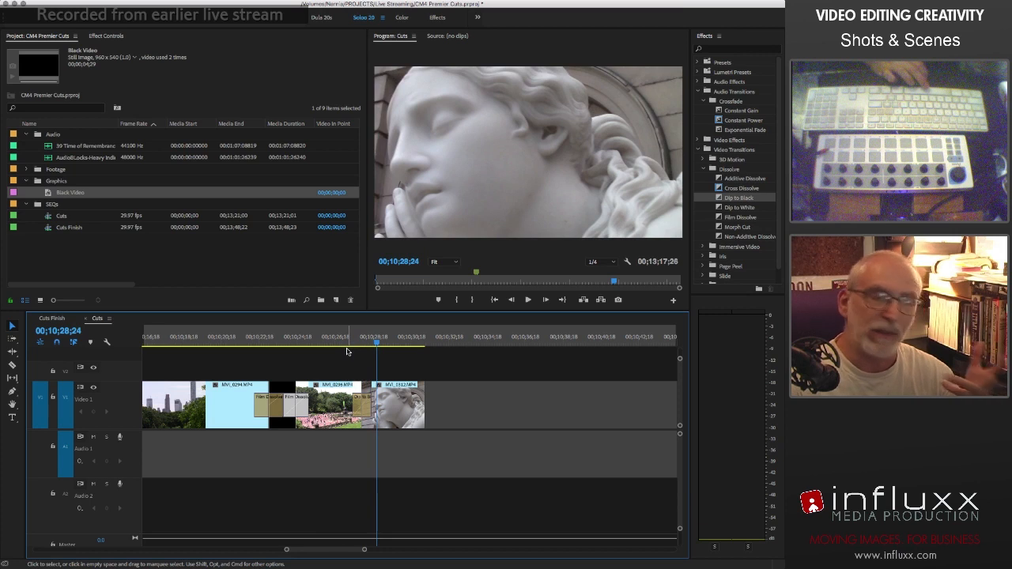
left_click(243, 338)
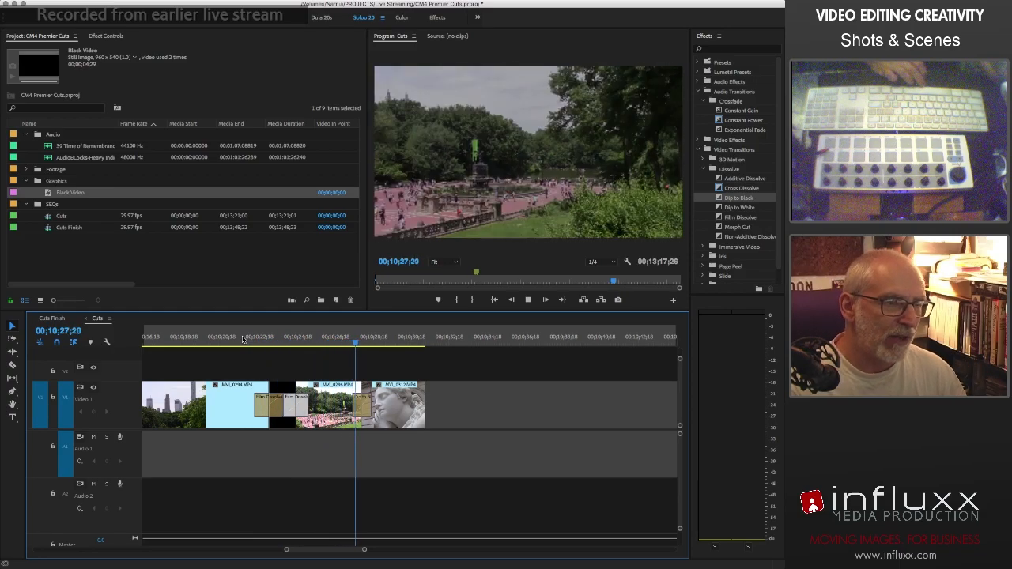
key("space")
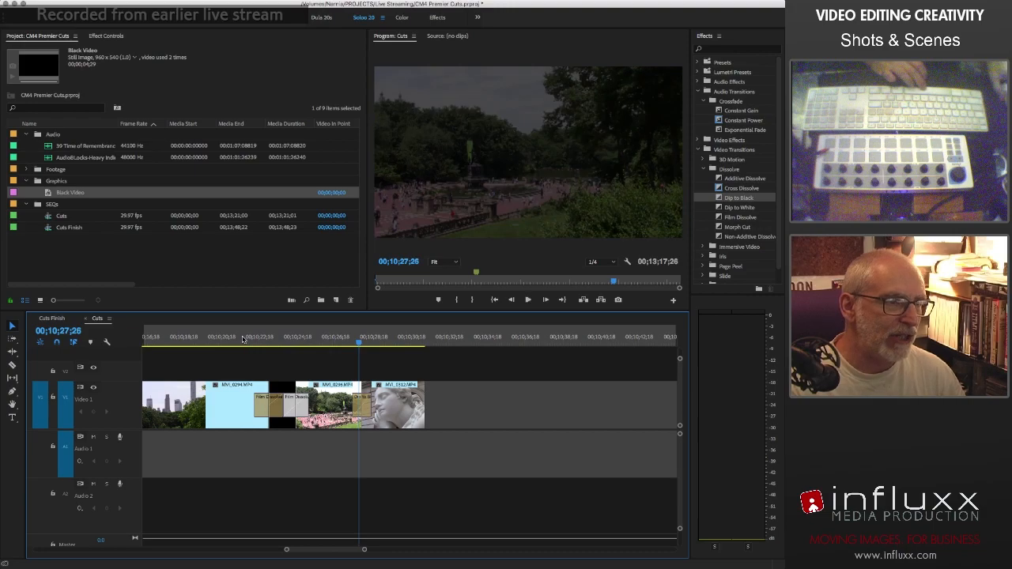
left_click(280, 391)
left_click(350, 343)
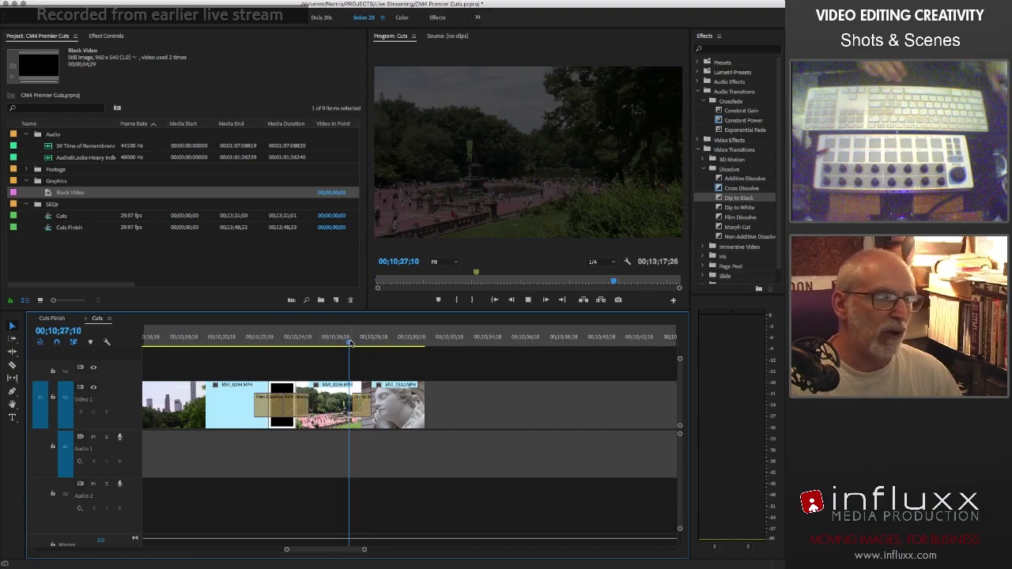
key("space")
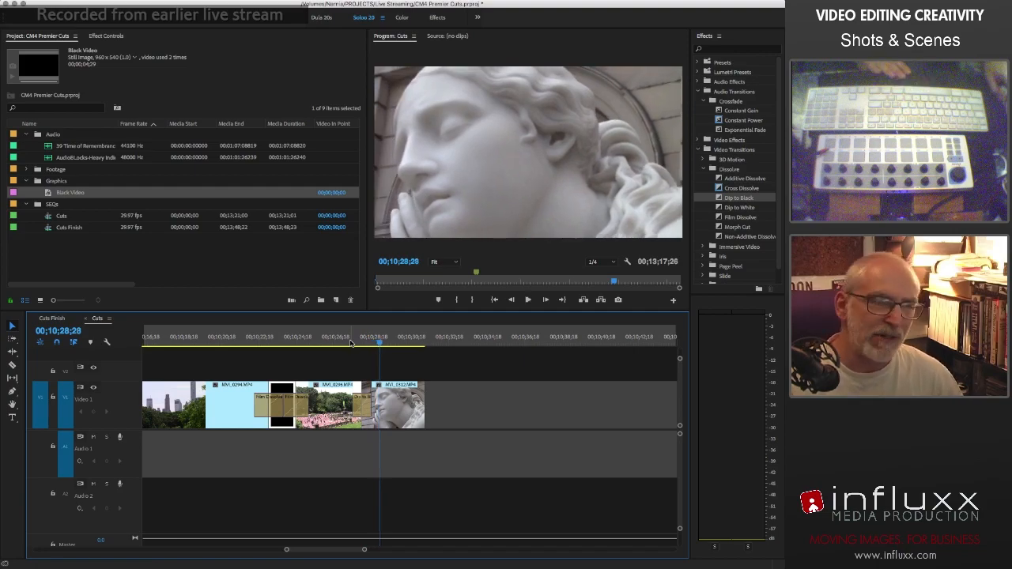
- Lengthen the Dip to Black transition between the fountain and statue clips and play it back
left_click(362, 411)
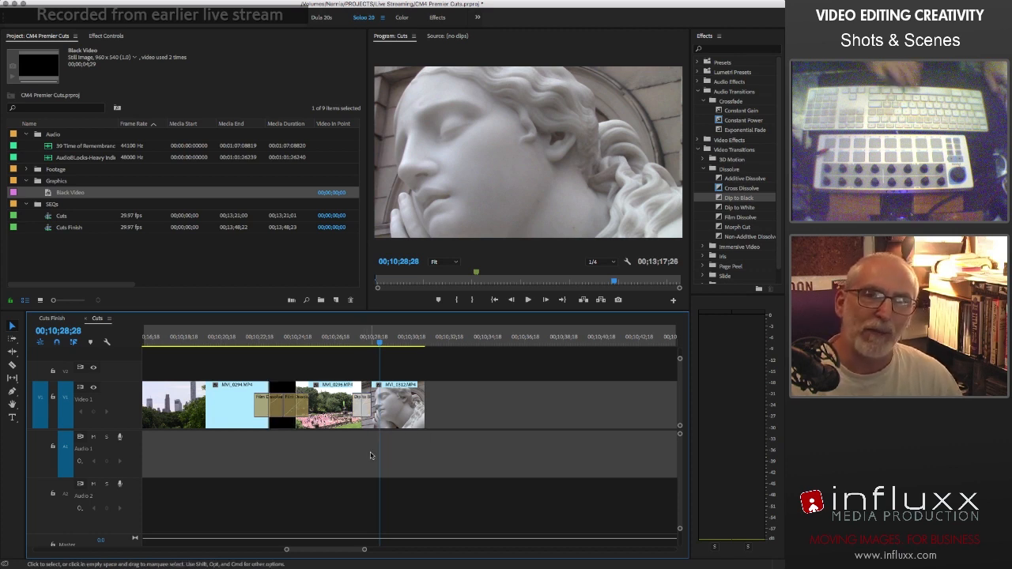
left_click_drag(352, 408, 331, 408)
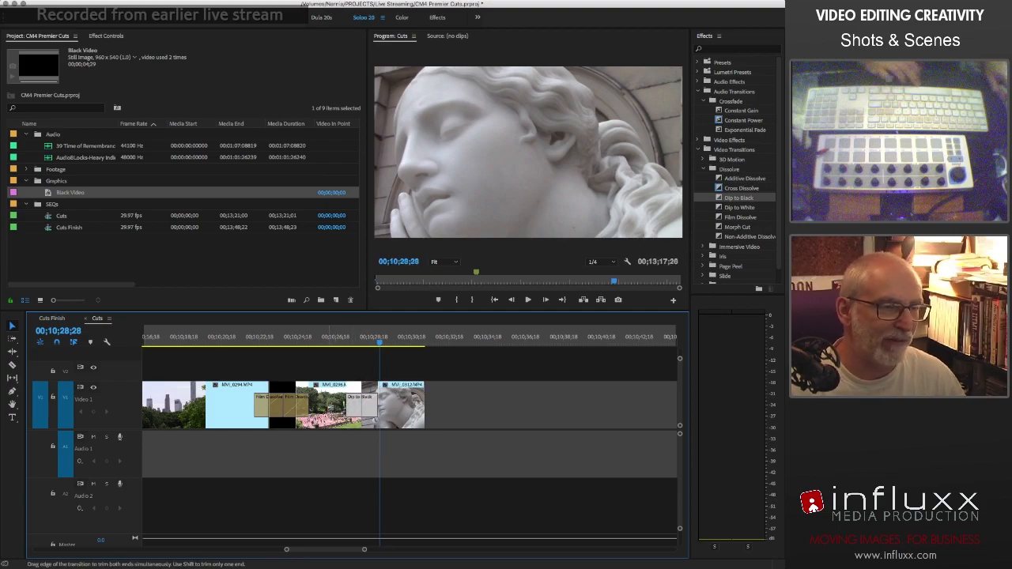
left_click(341, 340)
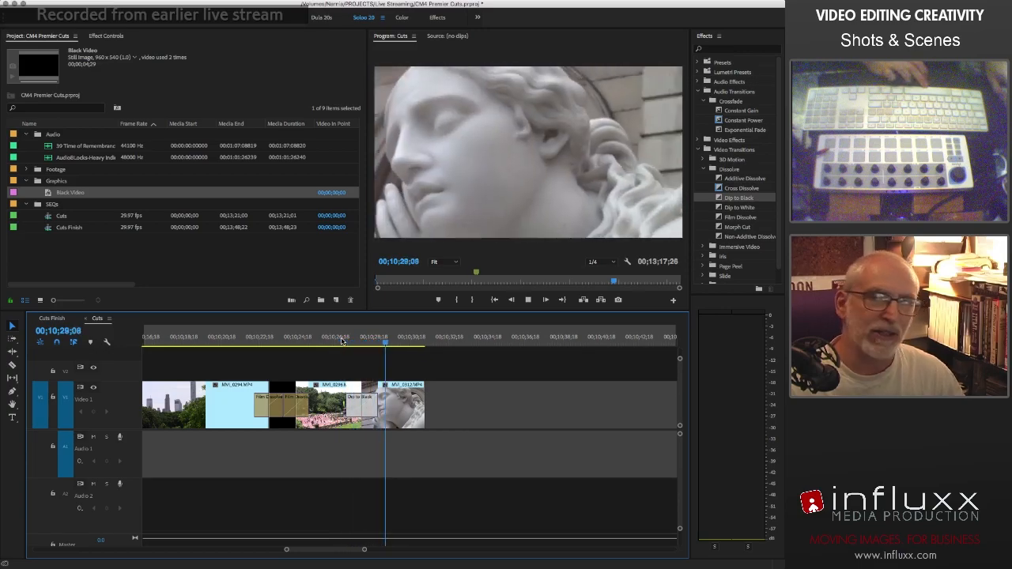
key("space")
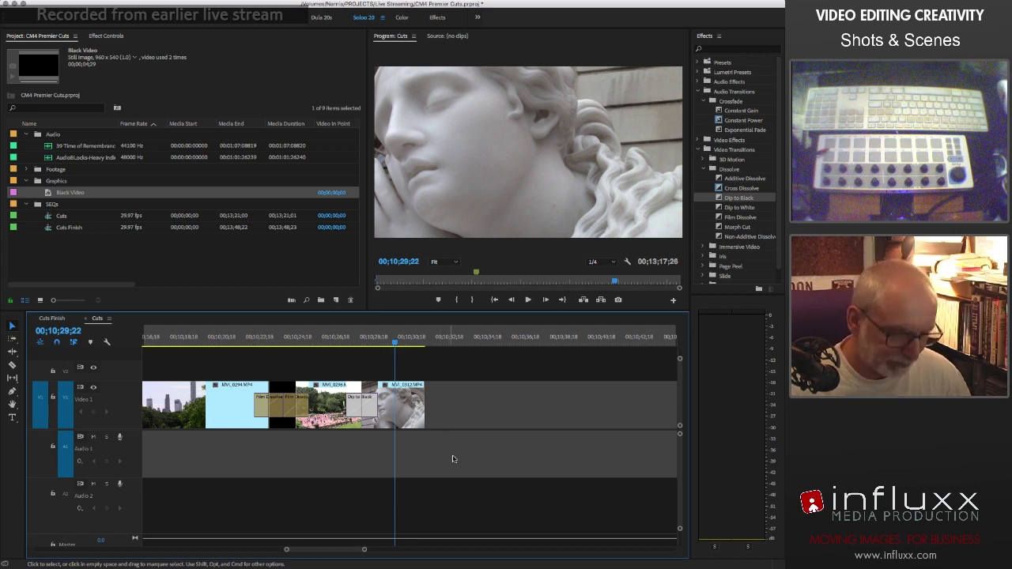
- Move the separate statue clip and its Heavy Indie Rock audio past the last crowd clip, starting at about 00;14;08
scroll(472, 472, "down", 6)
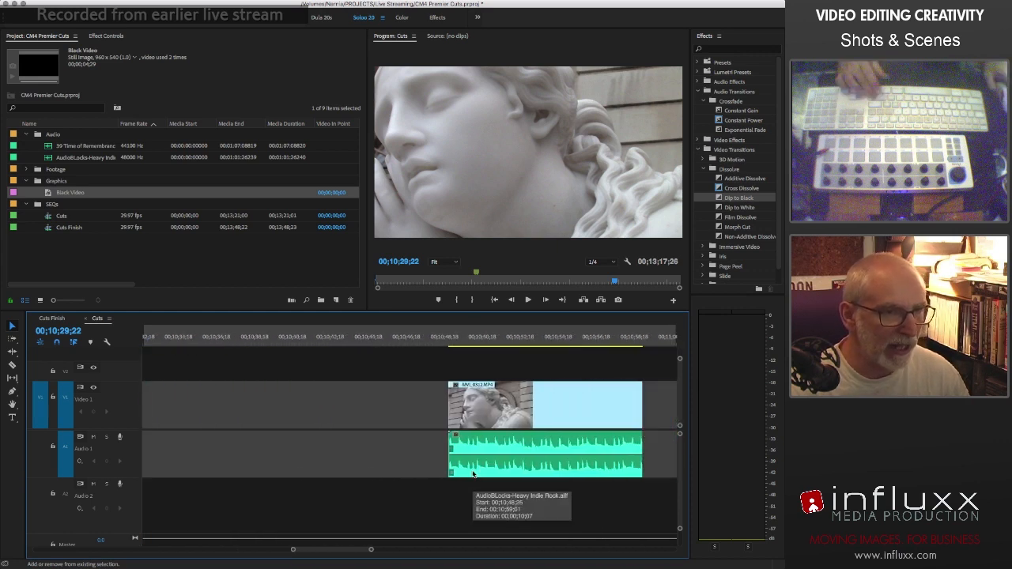
scroll(473, 473, "down", 2)
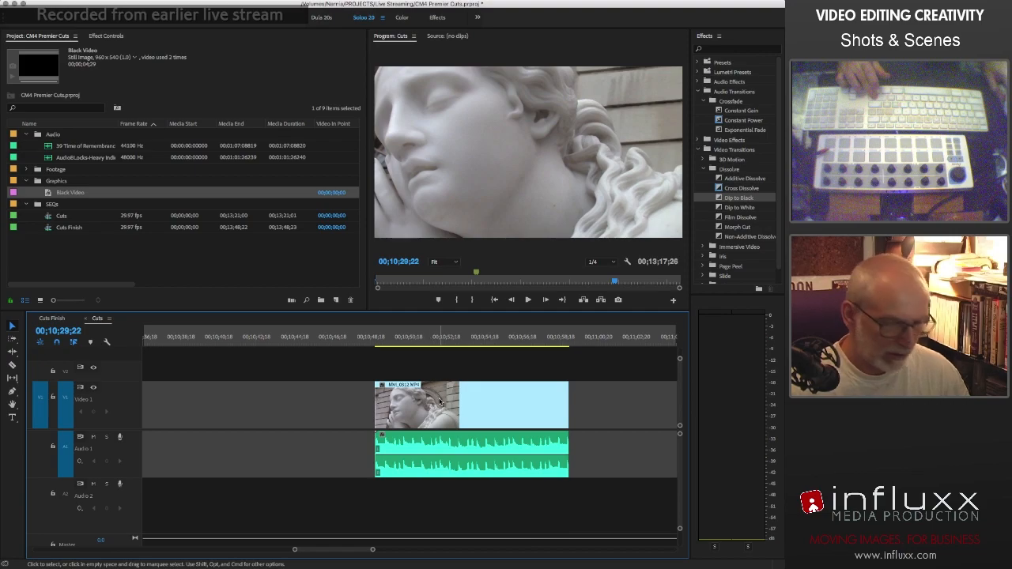
key("minus")
key("minus")
key("minus")
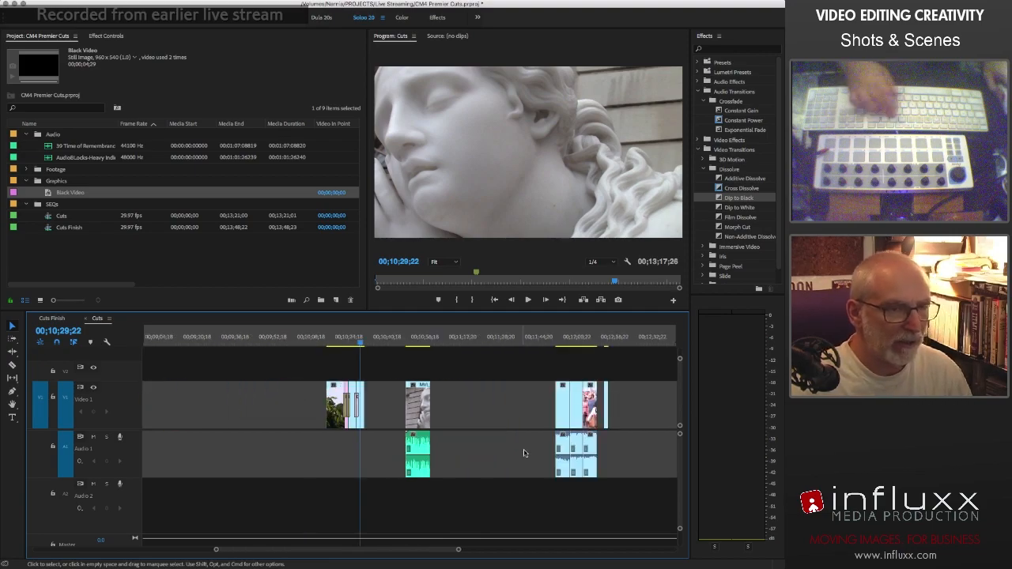
scroll(520, 443, "right", 5)
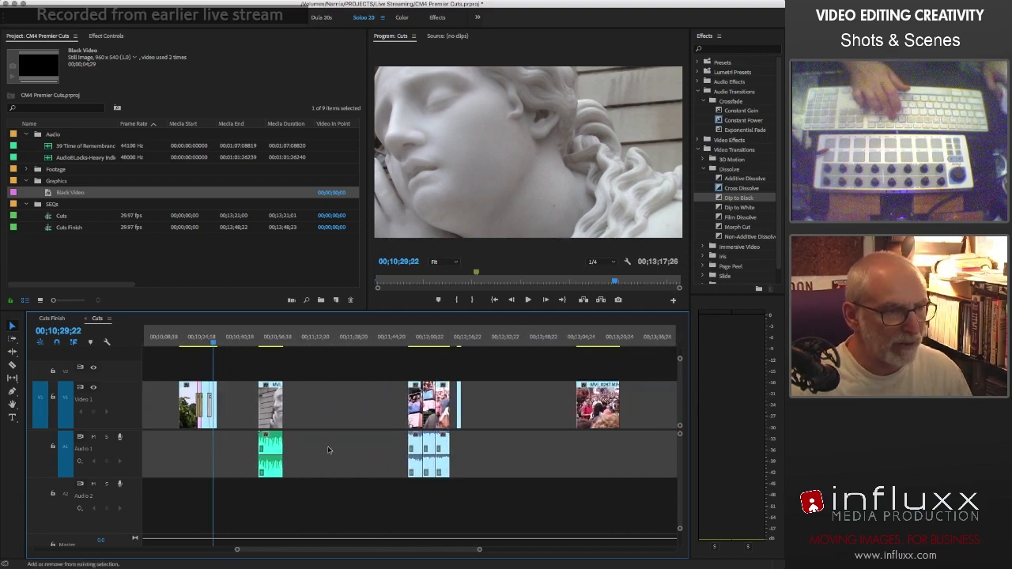
left_click(269, 404)
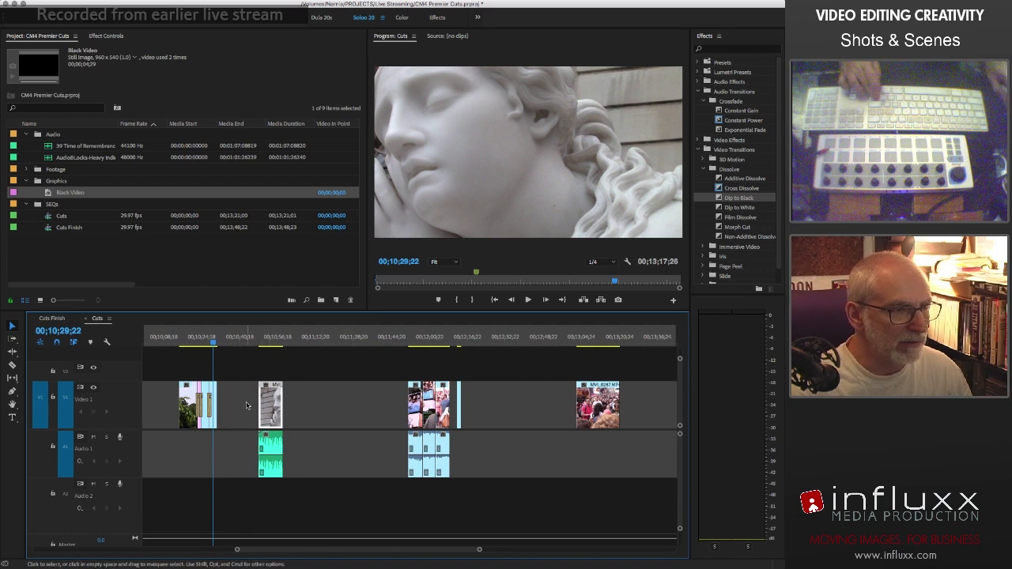
left_click_drag(271, 413, 656, 433)
scroll(553, 451, "right", 8)
scroll(554, 451, "right", 6)
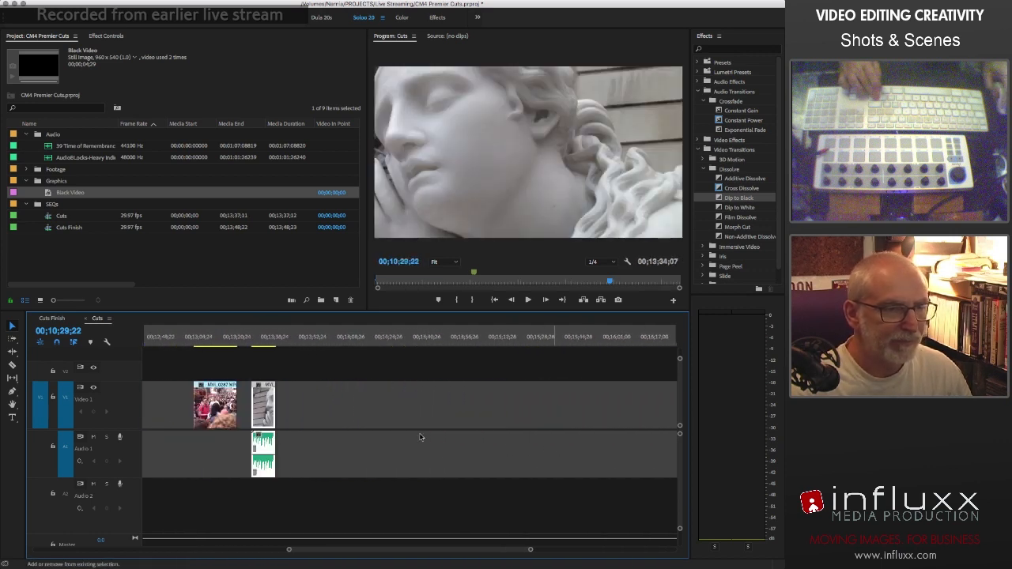
left_click_drag(264, 405, 365, 410)
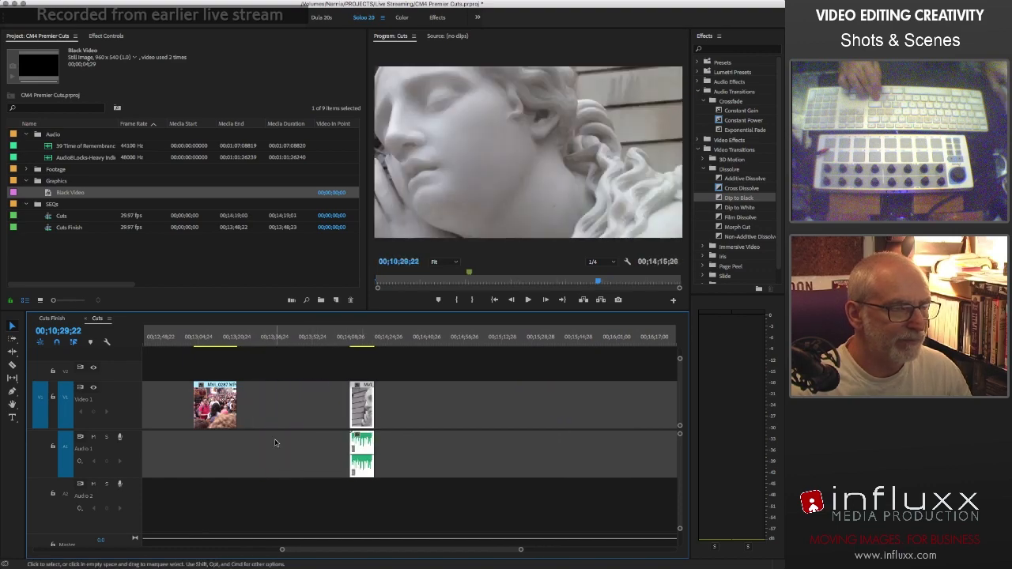
- Play the three consecutive Times Square clips from their start at 00;11;51;25 to near the end of the crowd clip
scroll(275, 443, "left", 10)
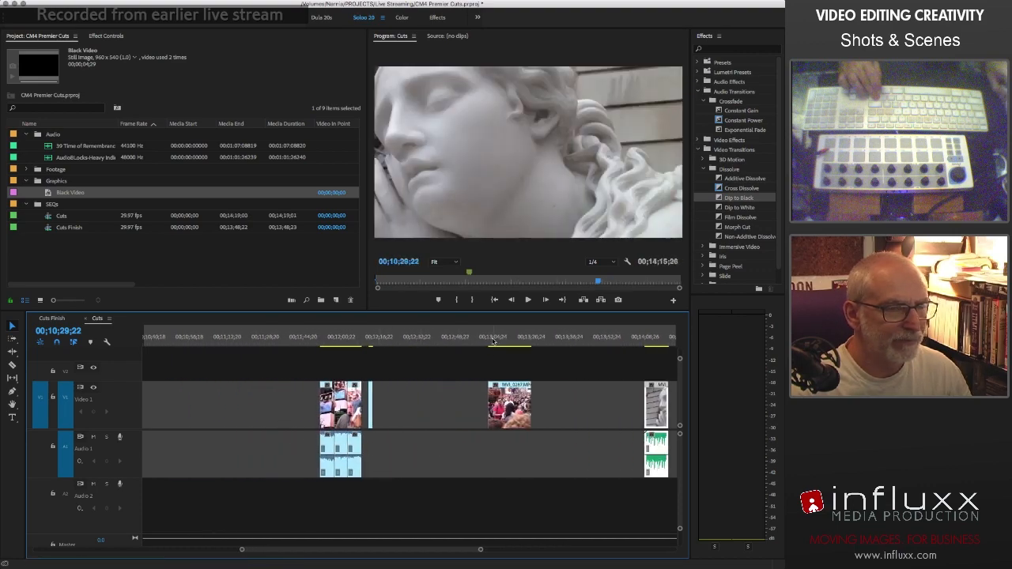
mouse_move(493, 339)
left_mouse_down()
mouse_move(510, 340)
mouse_move(489, 340)
left_mouse_up()
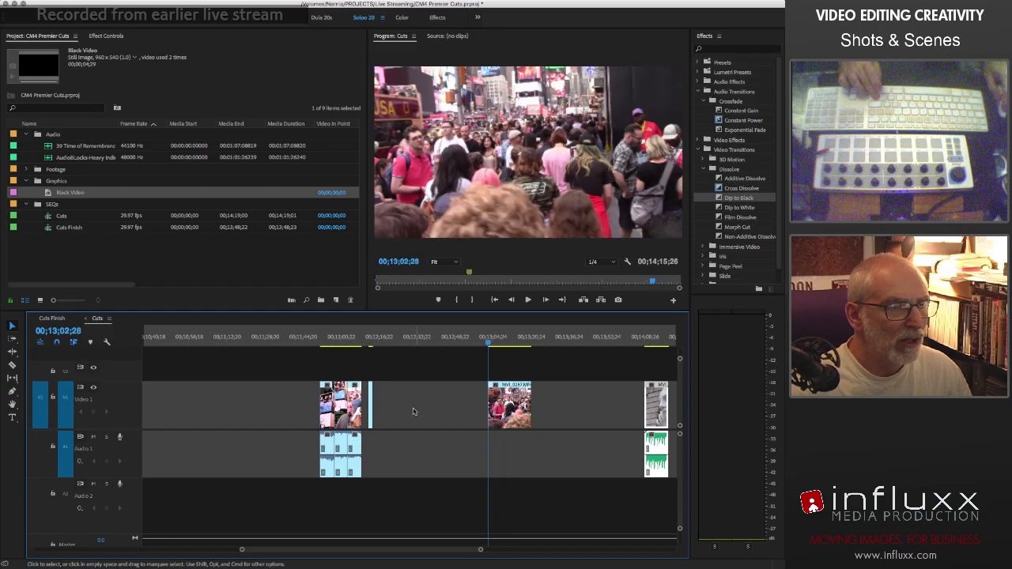
left_click(317, 340)
key("Down")
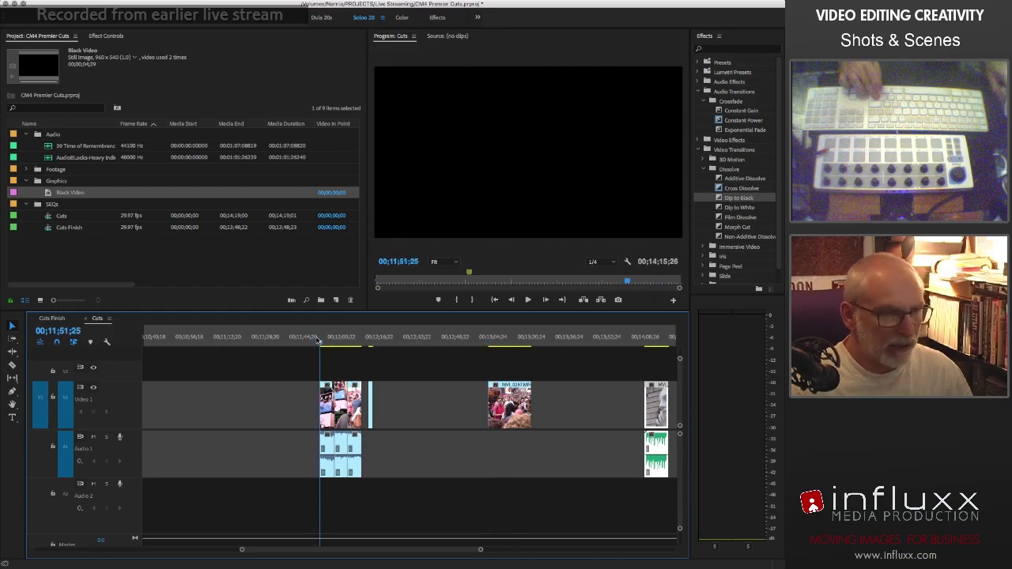
key("=")
key("=")
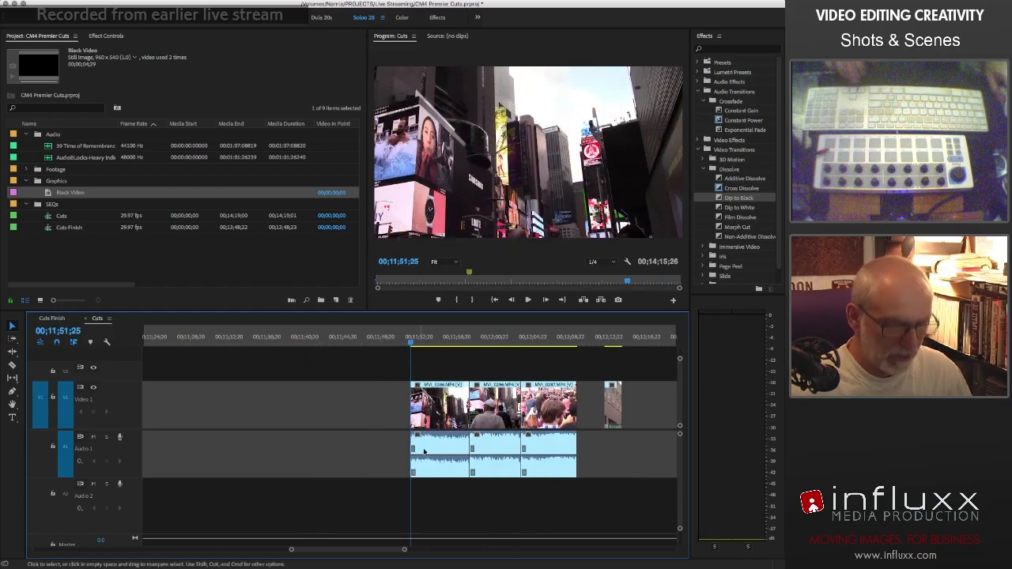
scroll(436, 454, "right", 4)
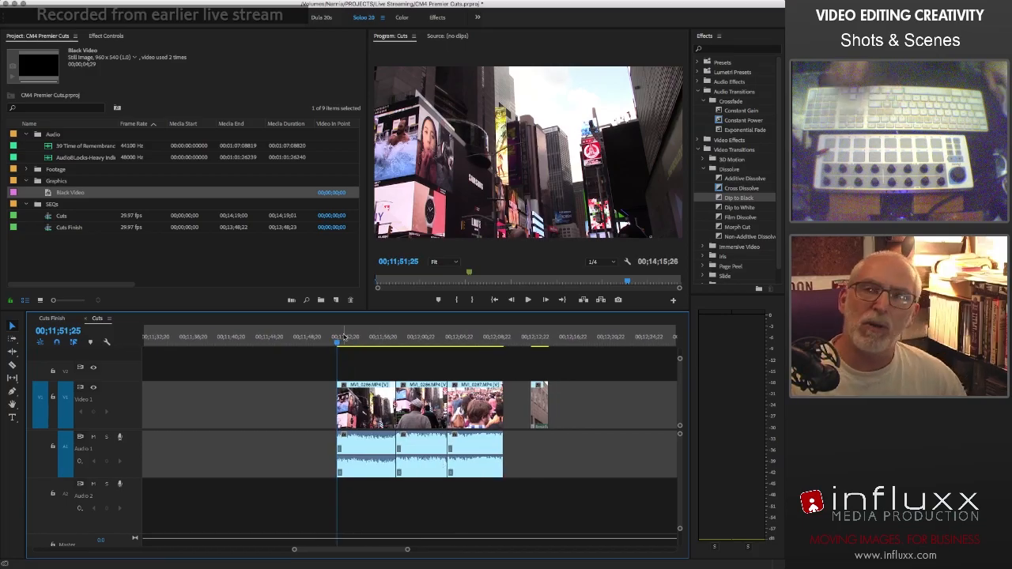
key("space")
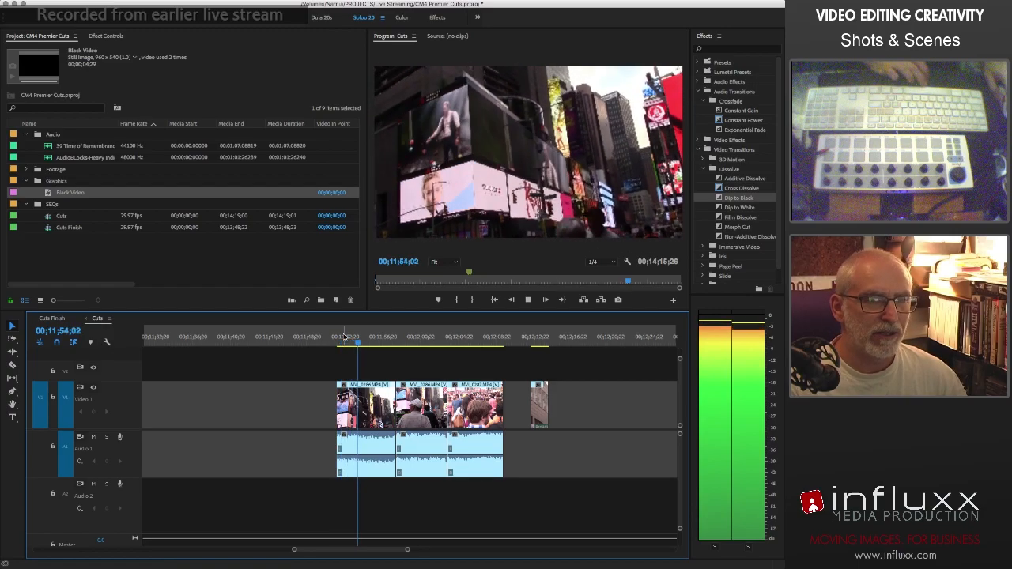
key("space")
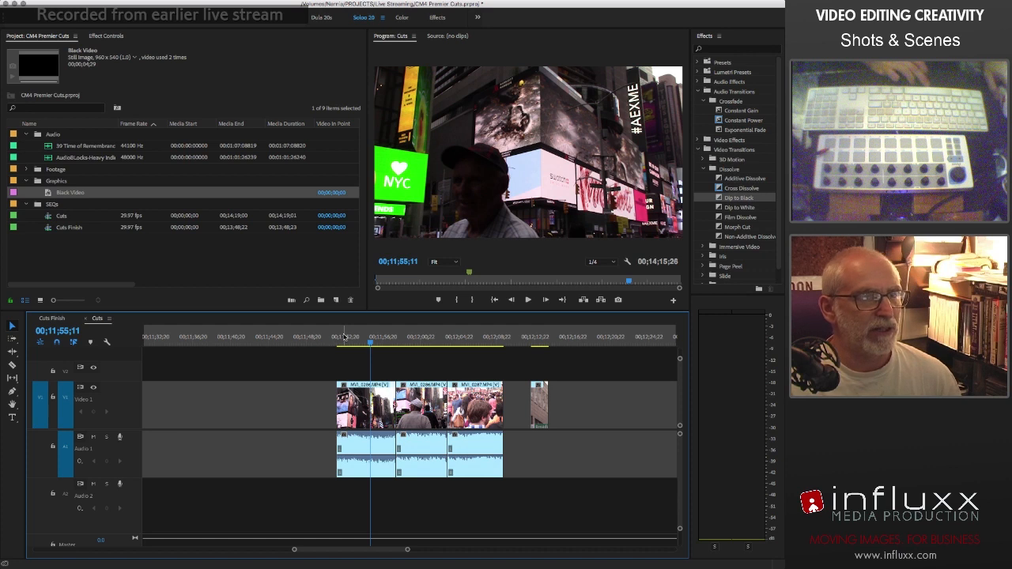
key("space")
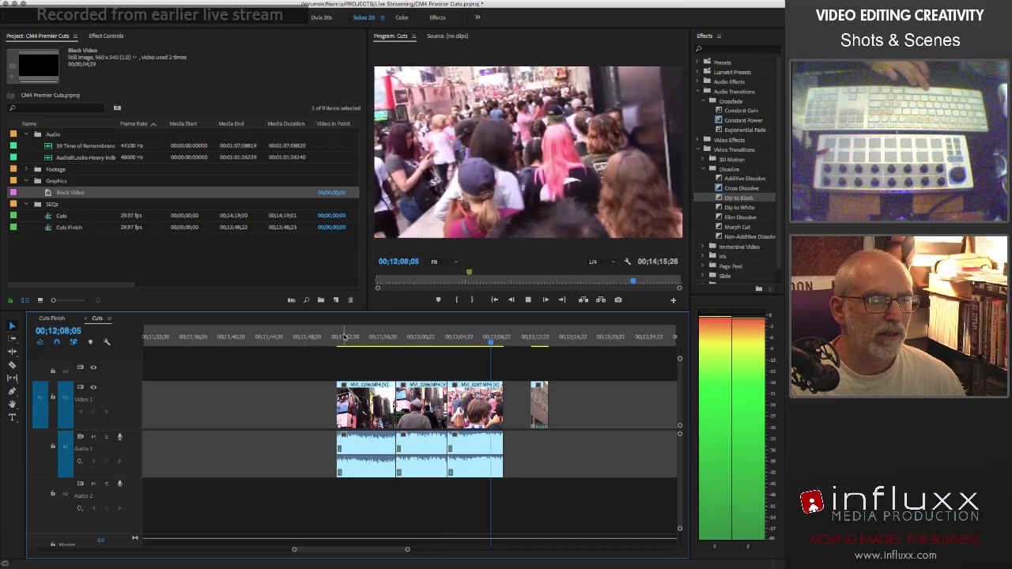
key("space")
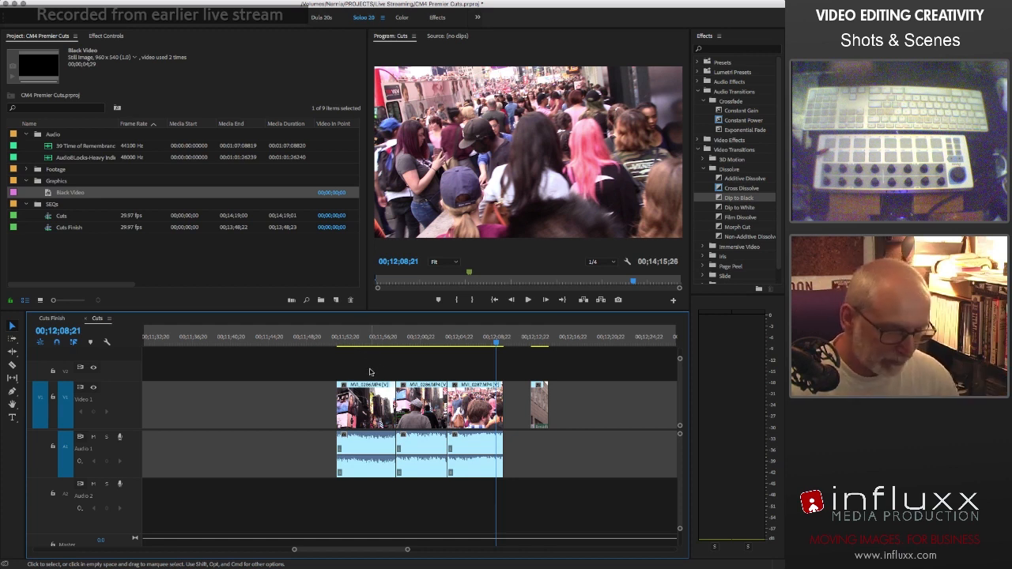
key("=")
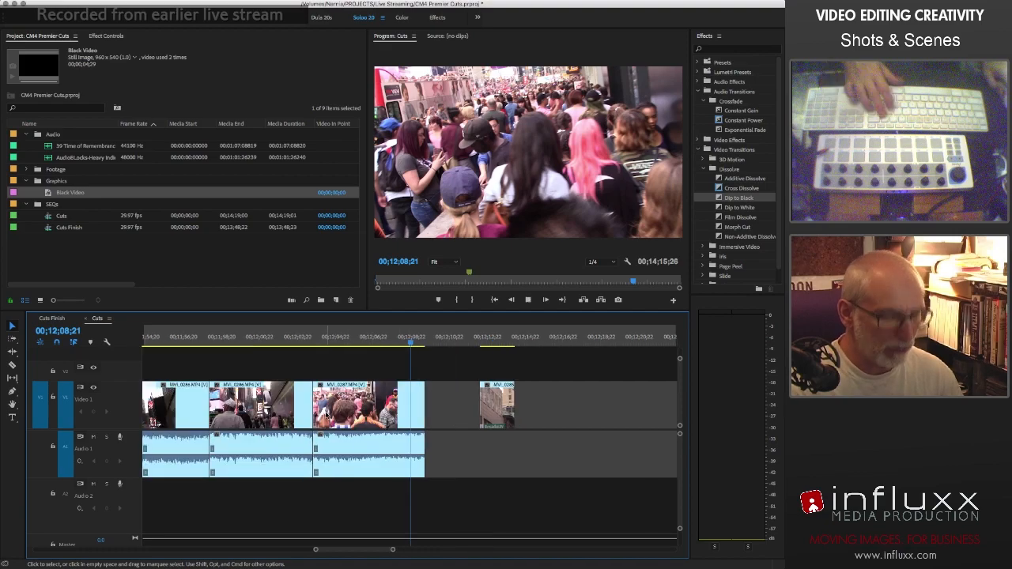
- Finish playing the crowd clip and replay the first Times Square clip from its start at about 00;11;51;24
key("space")
key("space")
scroll(267, 363, "left", 5)
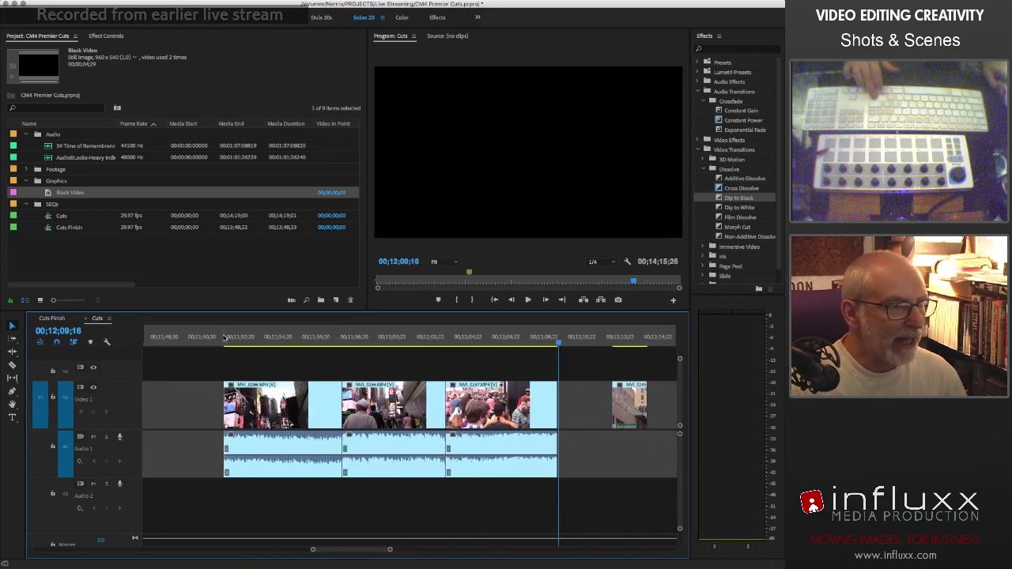
mouse_move(225, 339)
left_mouse_down()
mouse_move(257, 340)
mouse_move(224, 332)
left_mouse_up()
key("space")
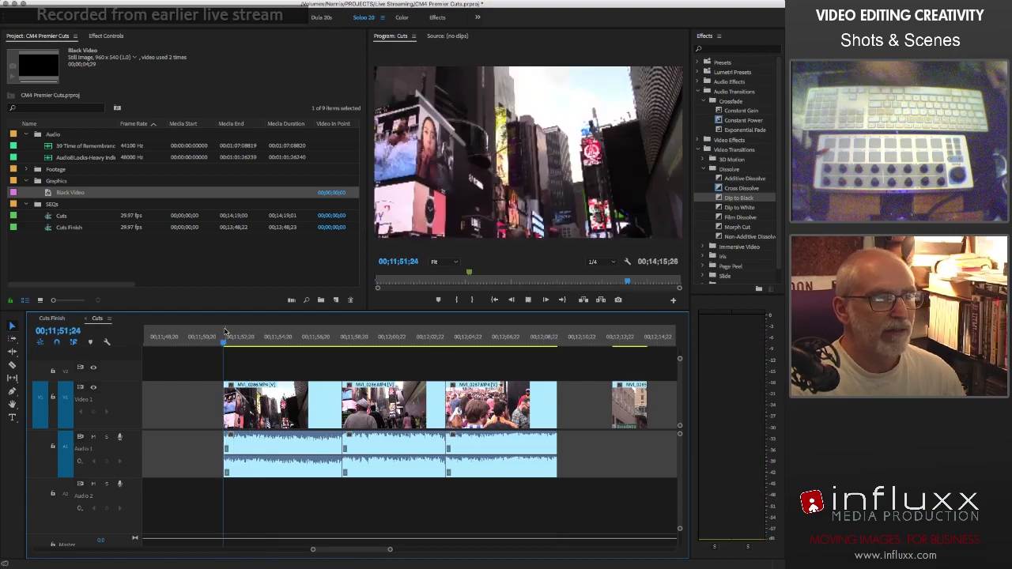
key("space")
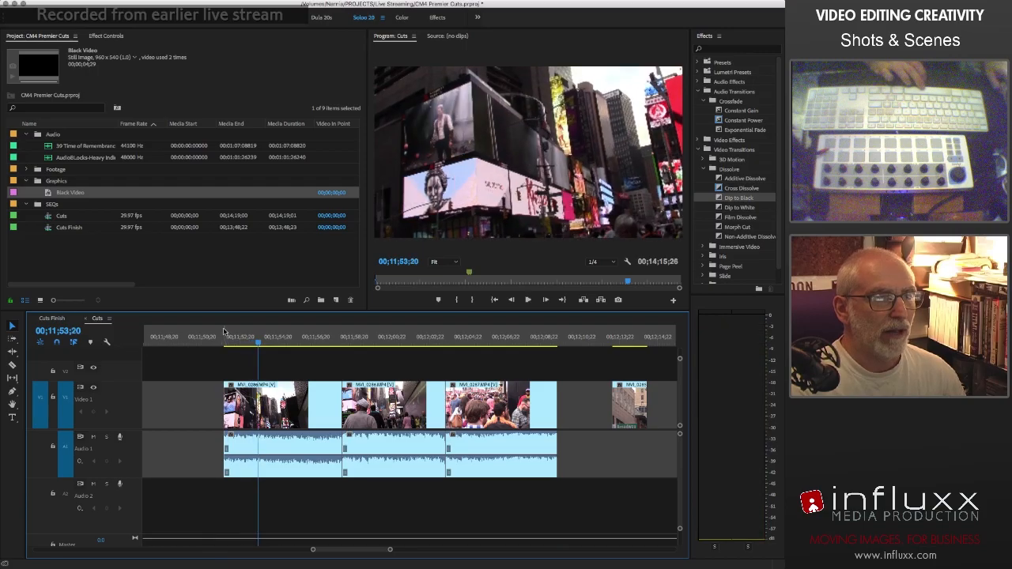
mouse_move(239, 340)
left_mouse_down()
mouse_move(264, 340)
mouse_move(229, 336)
left_mouse_up()
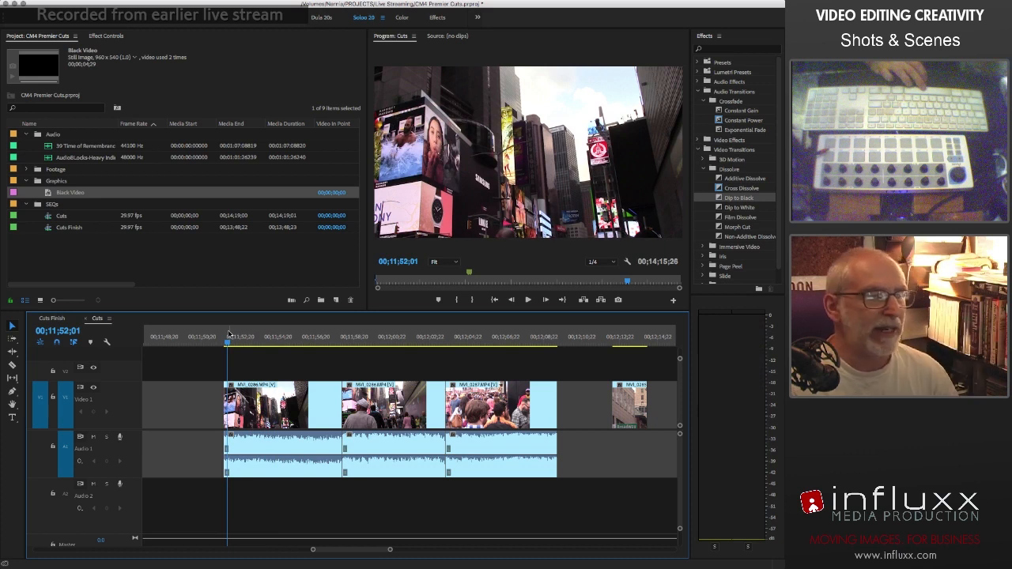
mouse_move(231, 346)
left_mouse_down()
mouse_move(304, 347)
mouse_move(231, 338)
left_mouse_up()
key("space")
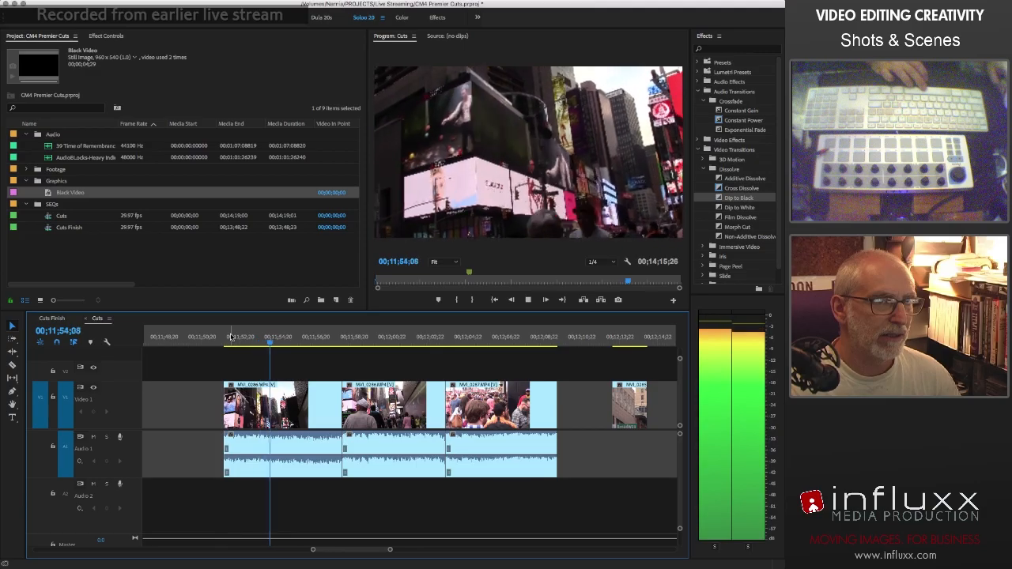
key("space")
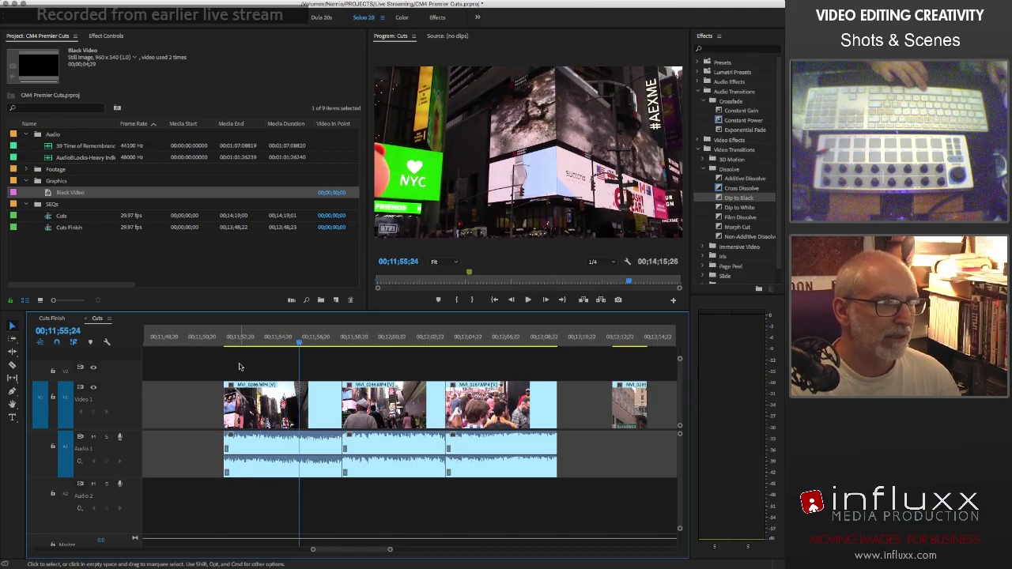
- Trim the end of the first Times Square clip back to 00;11;55;15, where the man crosses in front of the camera
left_click_drag(297, 340, 272, 338)
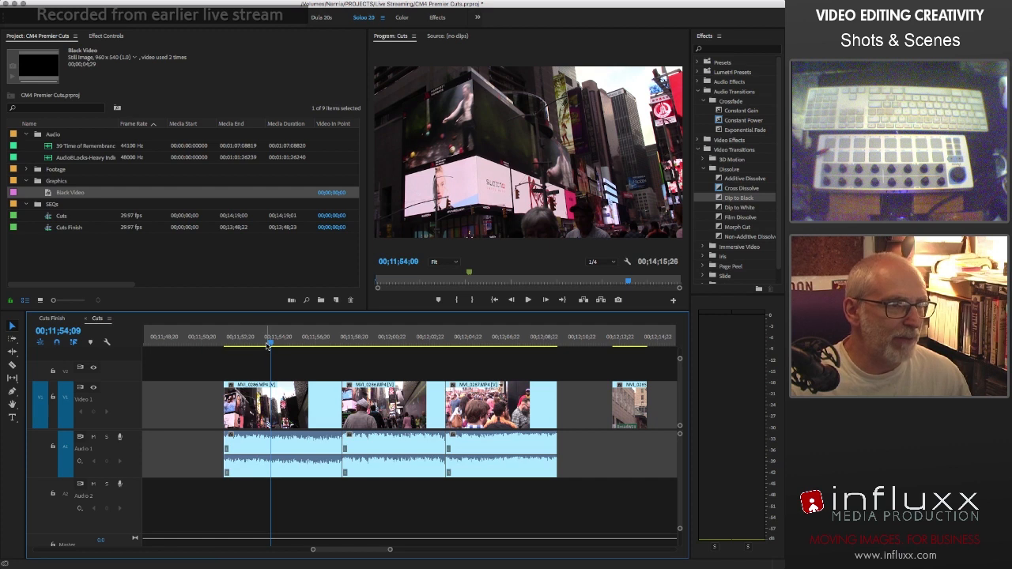
left_click_drag(269, 345, 296, 342)
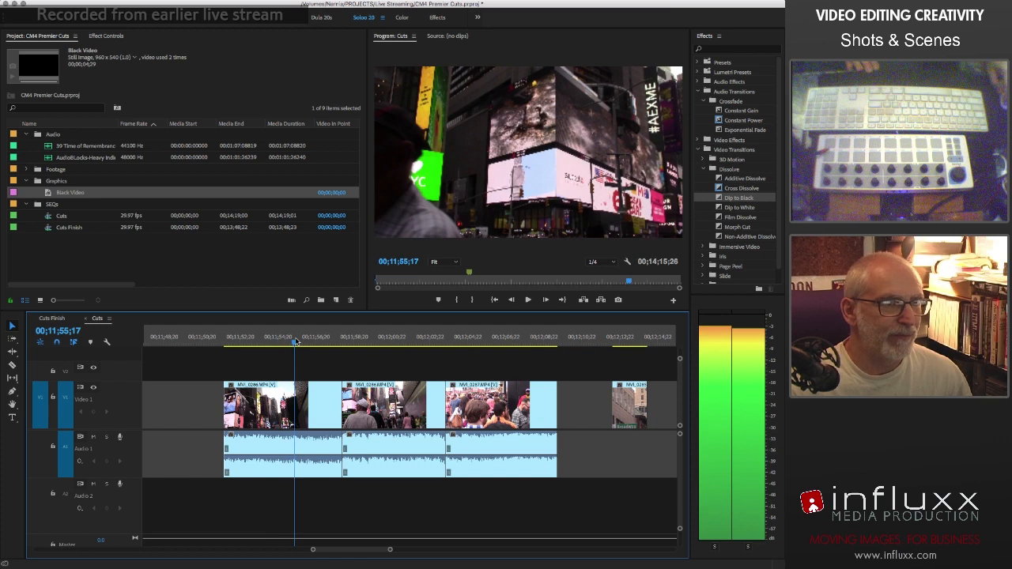
left_click_drag(295, 342, 294, 342)
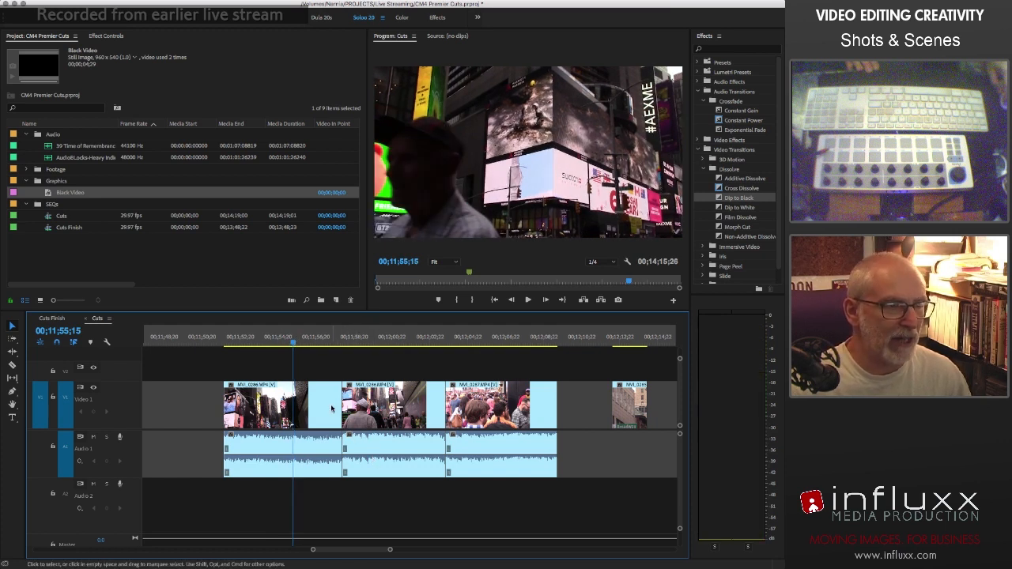
left_click_drag(336, 404, 292, 403)
- Trim the start of the first Times Square clip to 00;11;52;22 and play the shortened shot
left_click_drag(233, 340, 227, 342)
key("space")
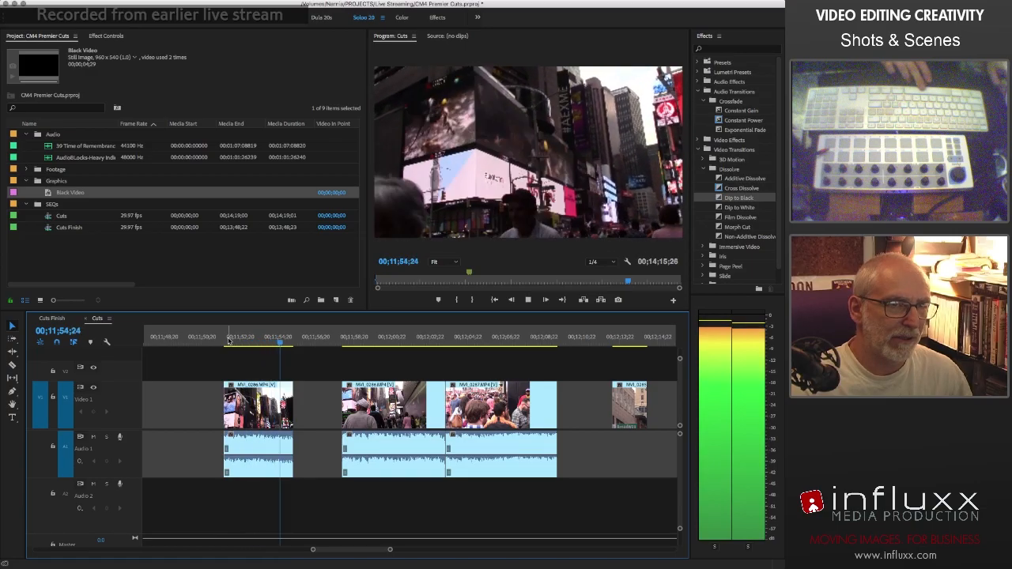
left_click_drag(228, 340, 241, 343)
left_click_drag(225, 399, 241, 400)
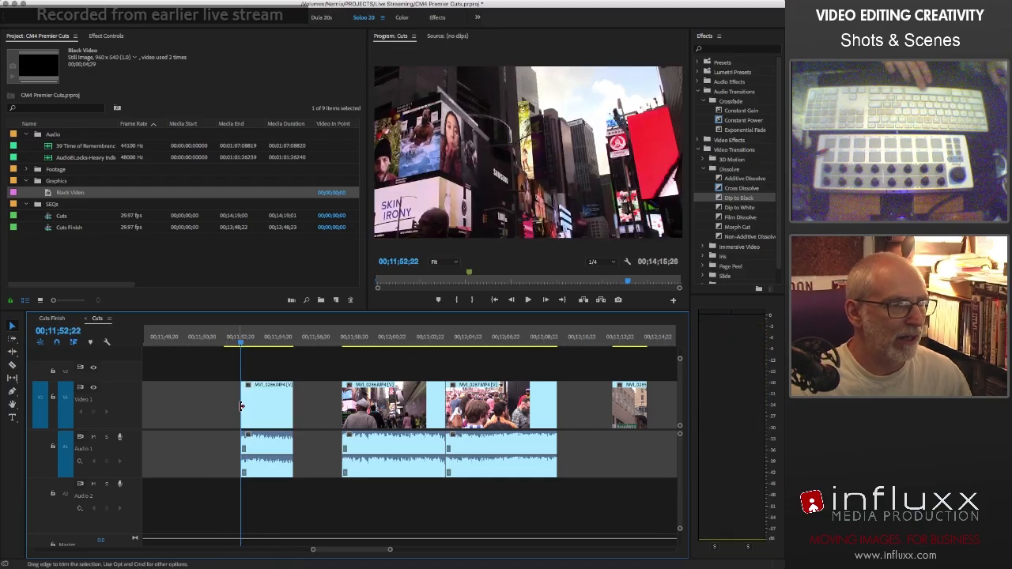
key("space")
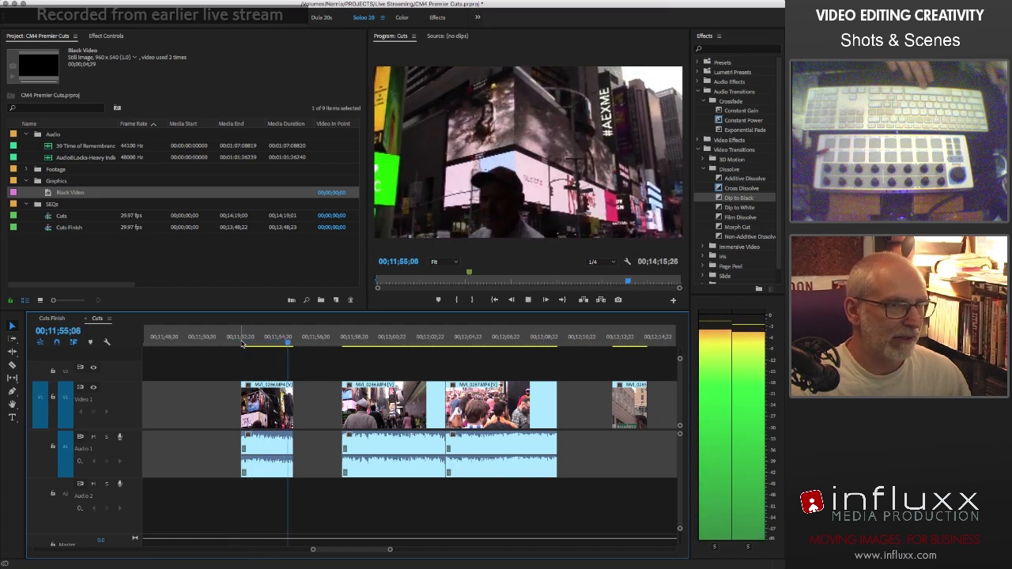
key("space")
- Trim the start of the second Times Square clip to 00;11;58;20 and place it directly against the end of the first clip
left_click(341, 346)
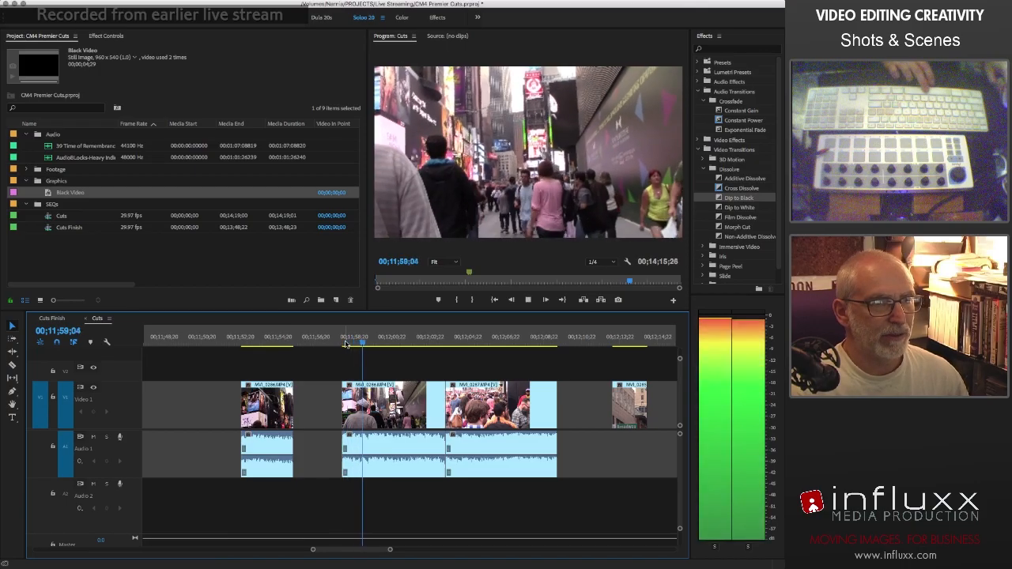
key("space")
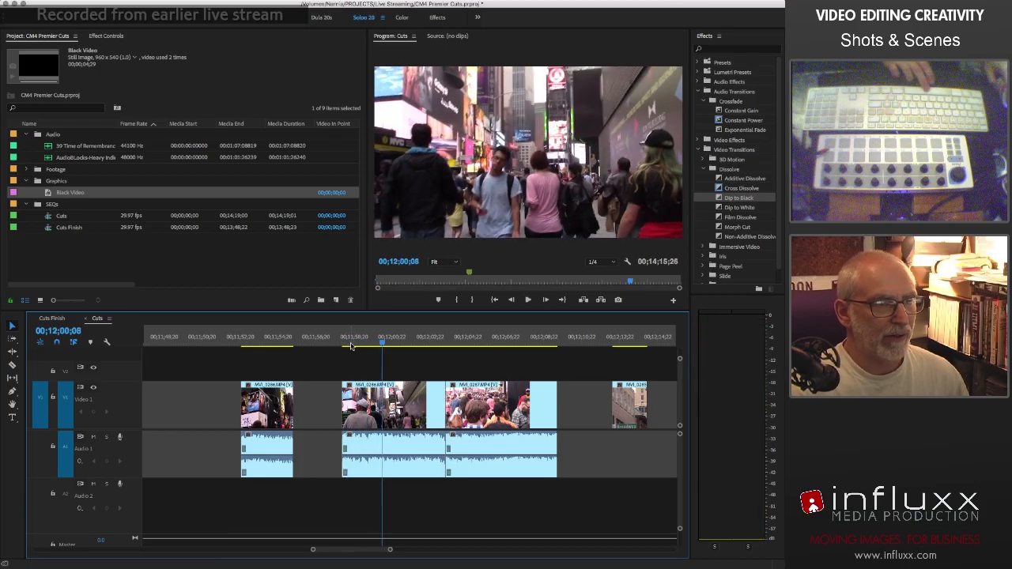
left_click(345, 344)
left_click_drag(345, 345, 353, 345)
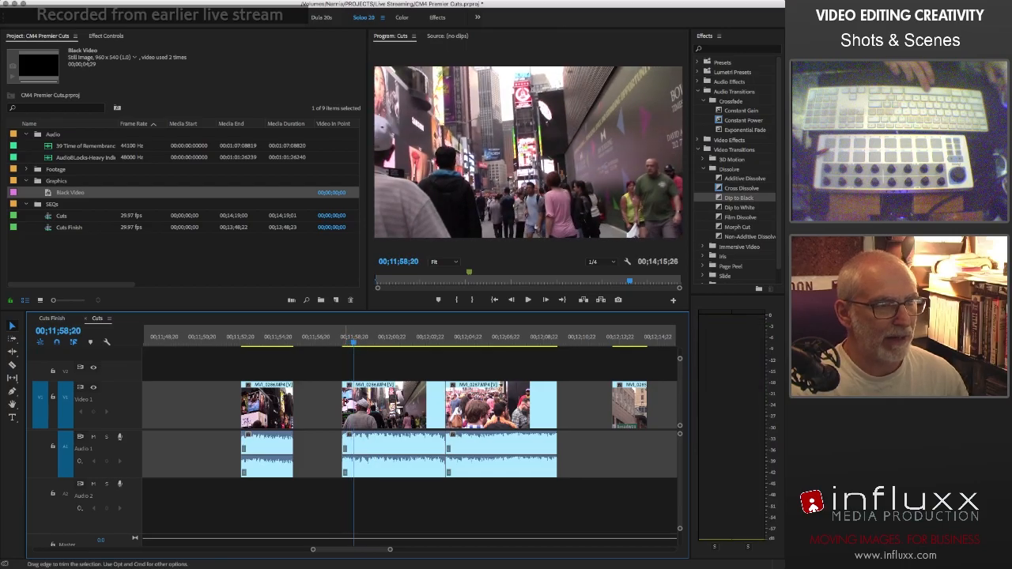
mouse_move(342, 404)
left_mouse_down()
mouse_move(356, 404)
mouse_move(323, 398)
left_mouse_up()
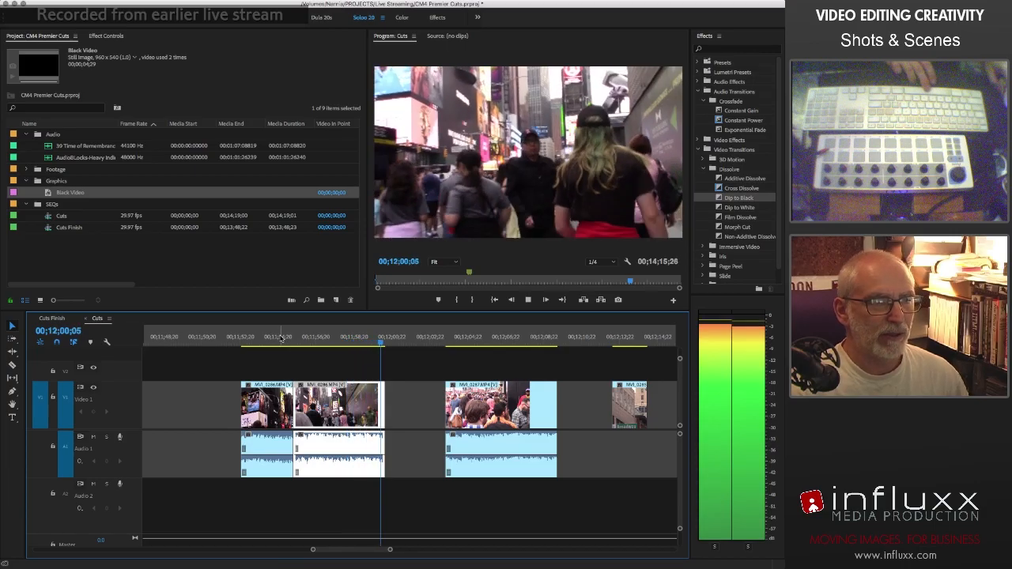
- Trim the end of the second Times Square clip to 00;12;00;02 and move the crowd clip directly against it
mouse_move(370, 342)
left_mouse_down()
mouse_move(388, 341)
mouse_move(369, 341)
mouse_move(379, 341)
left_mouse_up()
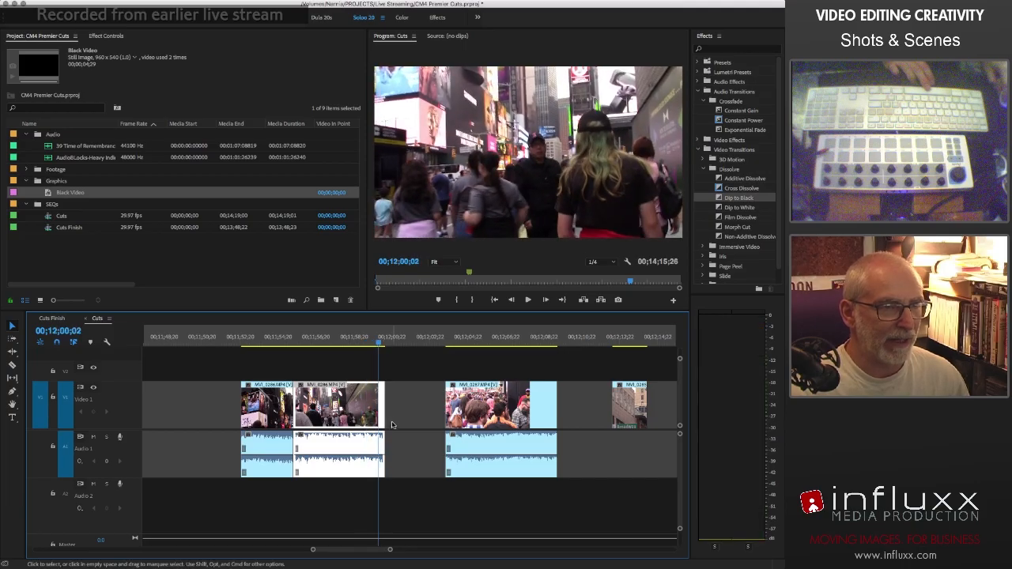
left_click_drag(382, 403, 378, 403)
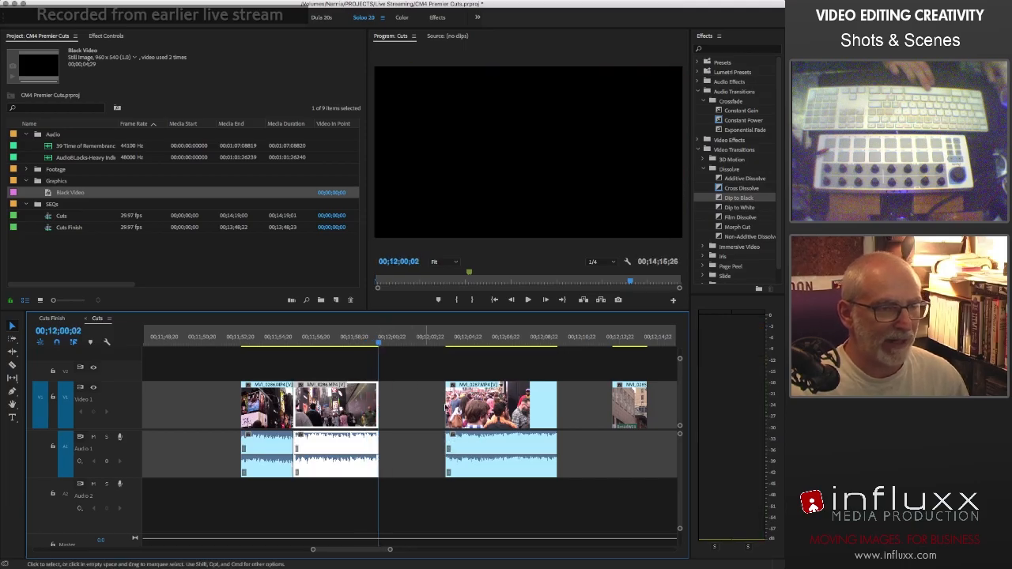
left_click_drag(493, 405, 428, 403)
- Trim the start of the crowd clip to 00;12;00;24, close the gap before it and scrub through the shot
left_click_drag(378, 344, 393, 344)
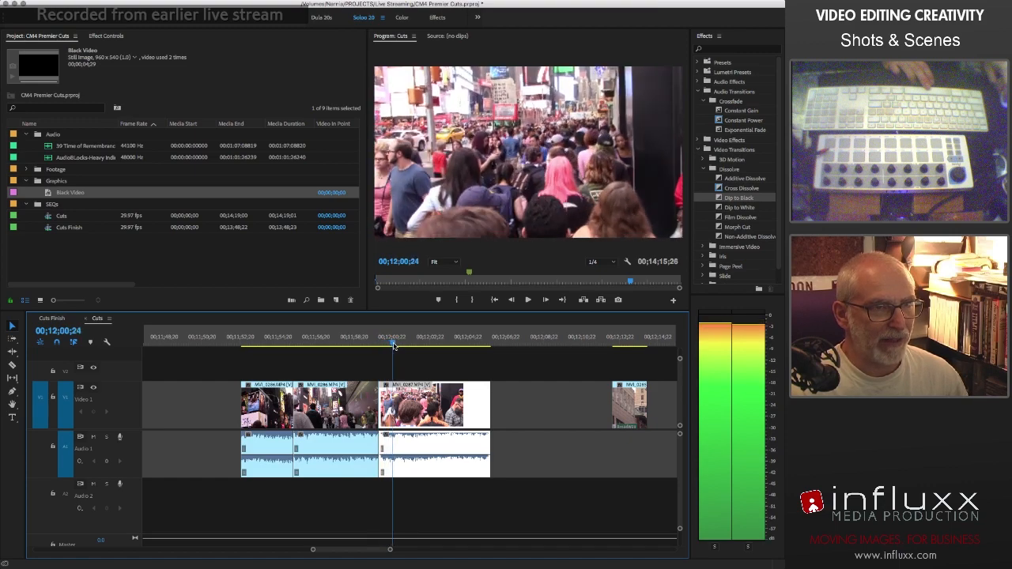
left_click_drag(381, 405, 407, 406)
left_click_drag(382, 343, 449, 345)
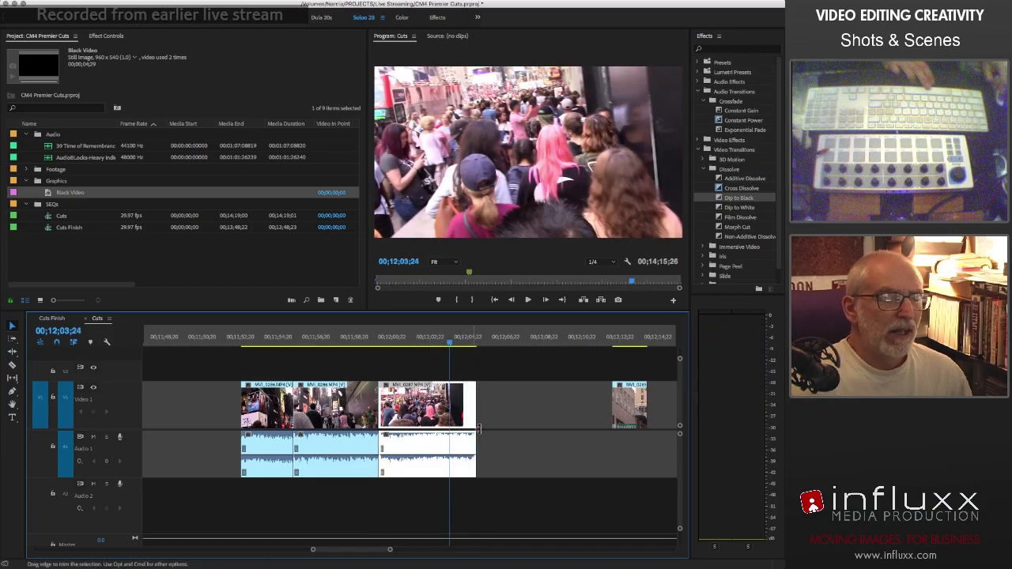
- Apply a Cross Dissolve between the first and second Times Square clips and a Film Dissolve between the second and crowd clips
left_click(269, 340)
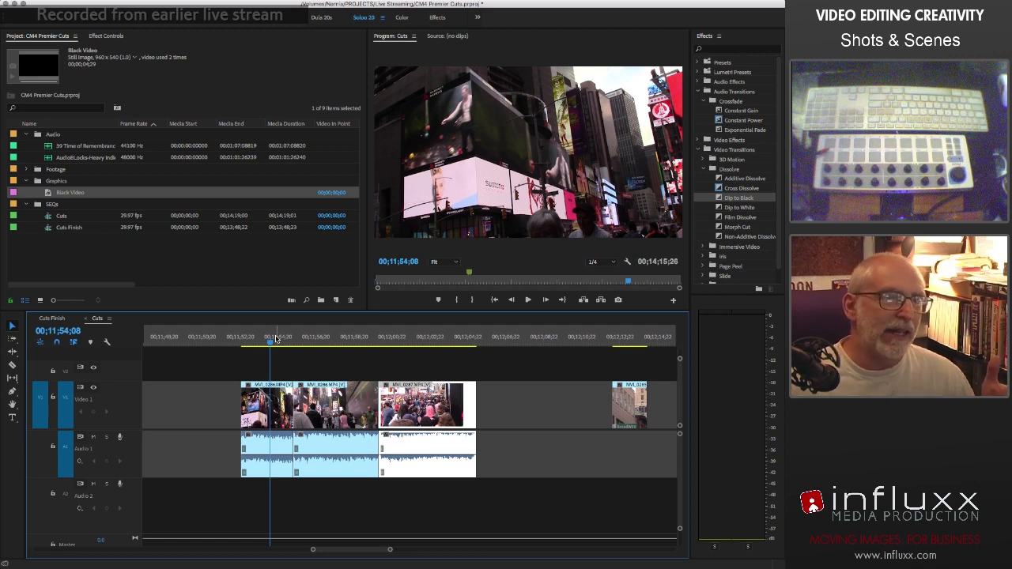
left_click(721, 219)
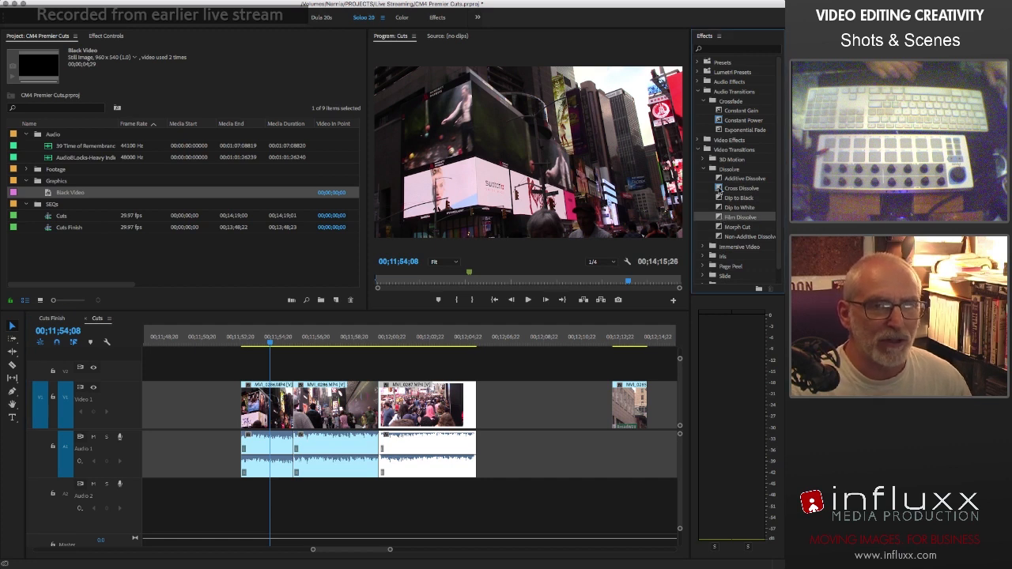
left_click_drag(718, 188, 307, 407)
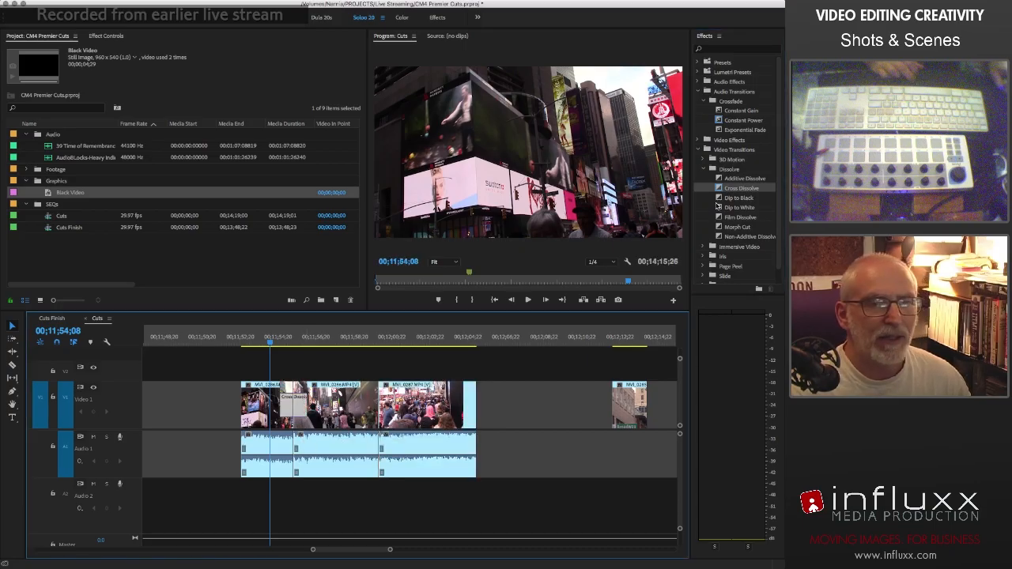
left_click_drag(720, 218, 367, 404)
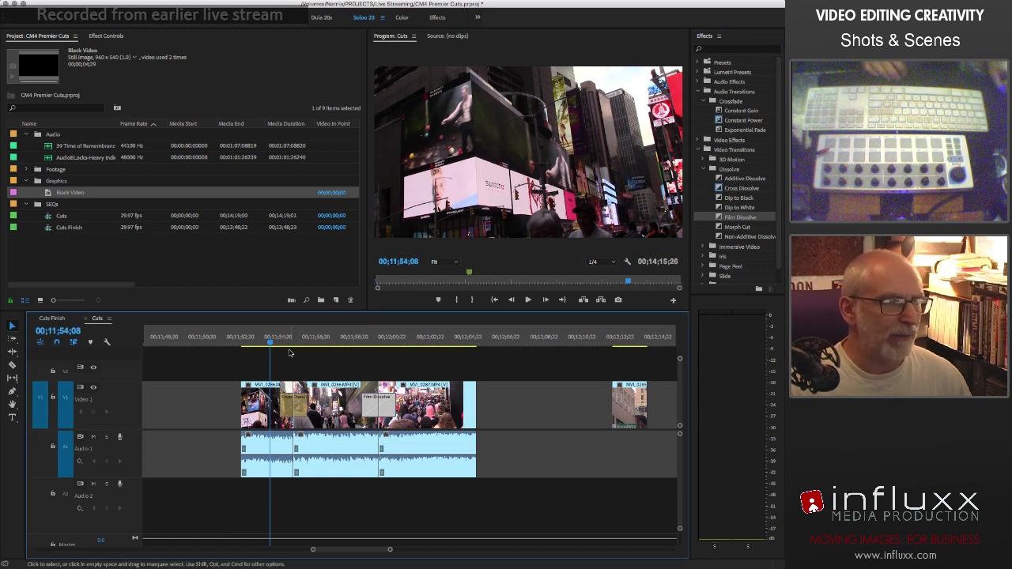
- Scrub to the overlapping frames of the Cross Dissolve around 00;11;55;04 to examine how the two shots blend
left_click_drag(280, 342, 288, 344)
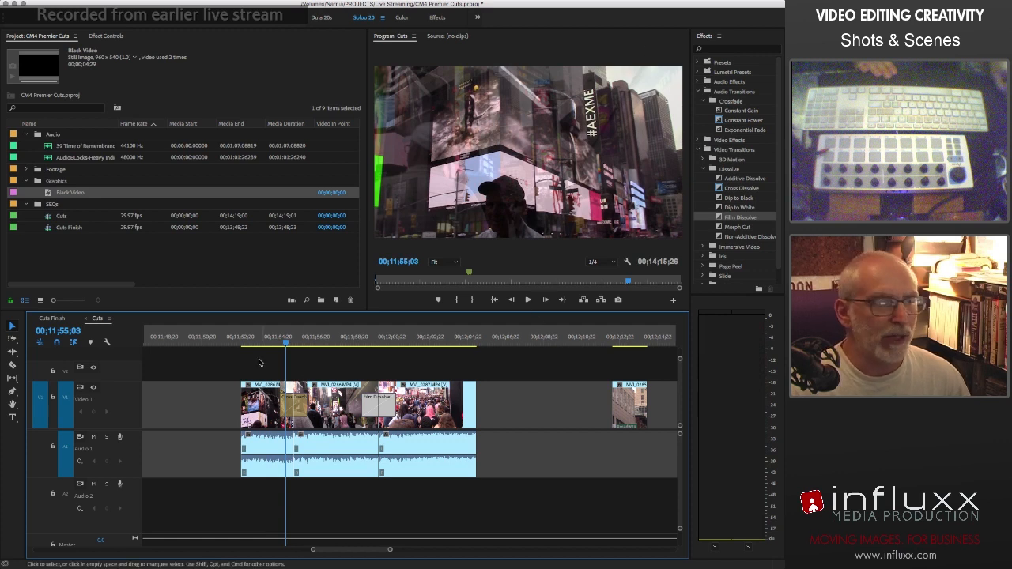
mouse_move(287, 345)
left_mouse_down()
mouse_move(276, 346)
mouse_move(288, 346)
left_mouse_up()
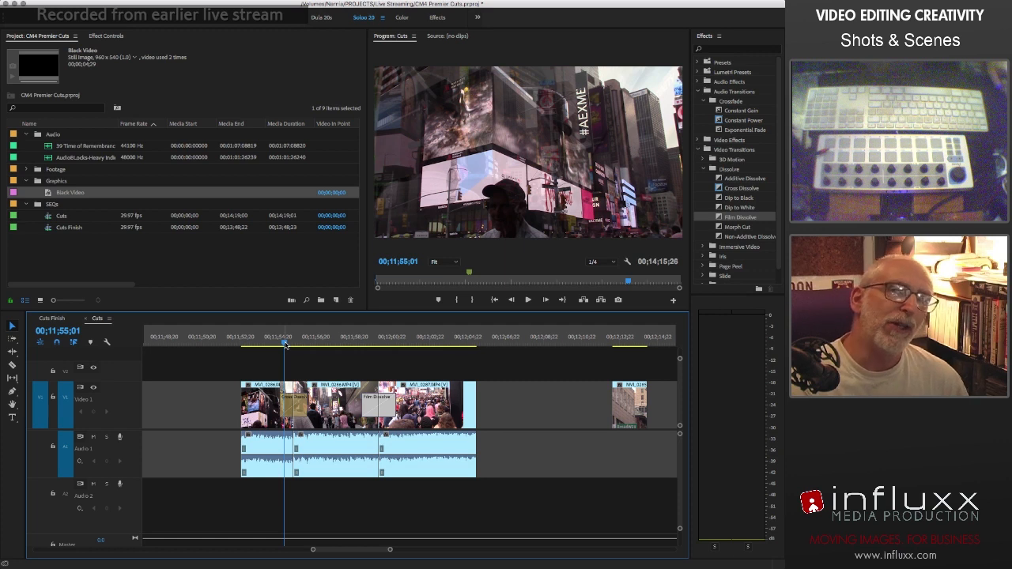
left_click_drag(286, 345, 287, 344)
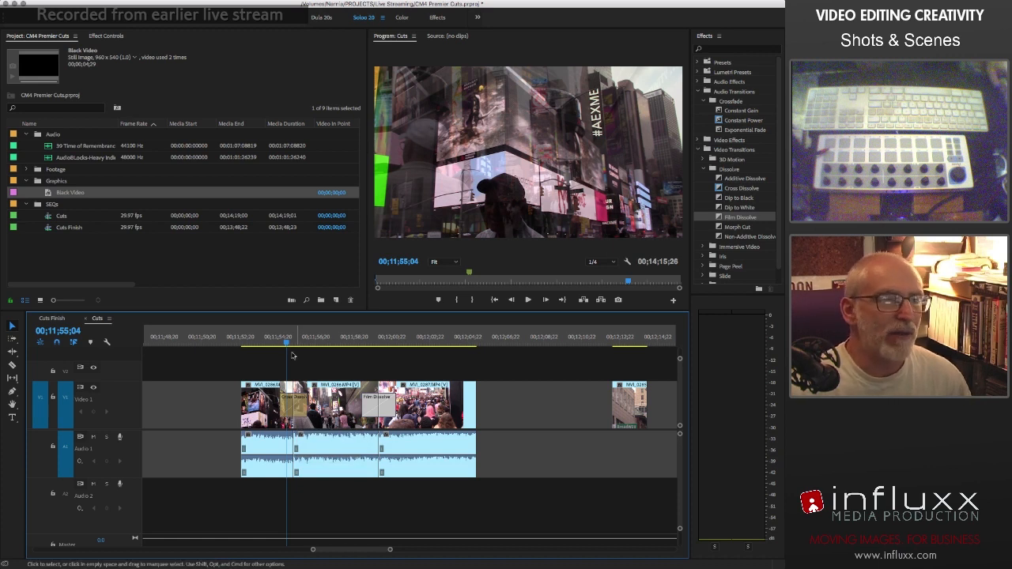
key("super+s")
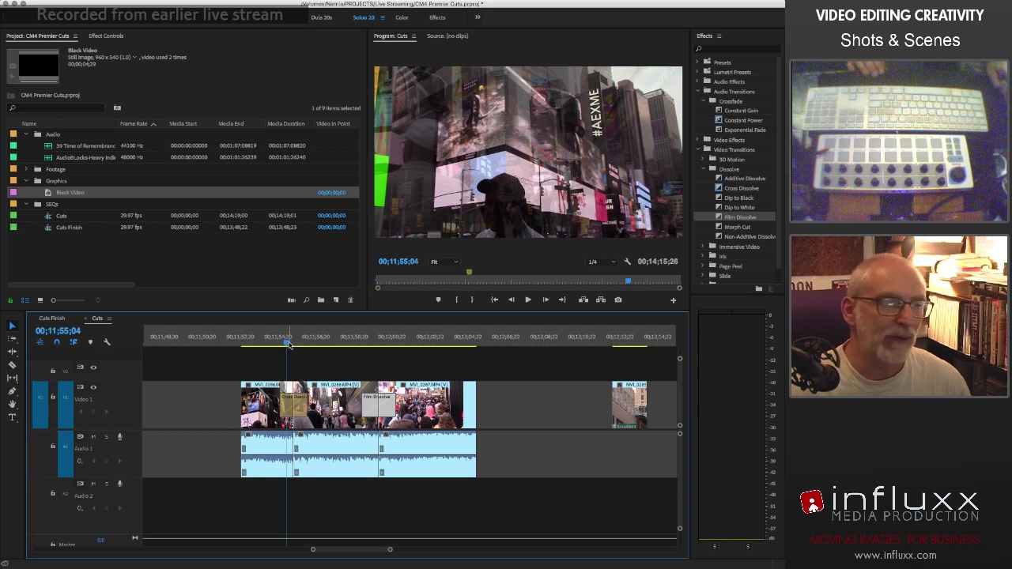
- Play through the Cross Dissolve between the first two Times Square clips repeatedly and go to 00;11;58;26, just before the Film Dissolve
mouse_move(290, 345)
left_mouse_down()
mouse_move(314, 349)
mouse_move(270, 345)
left_mouse_up()
key("space")
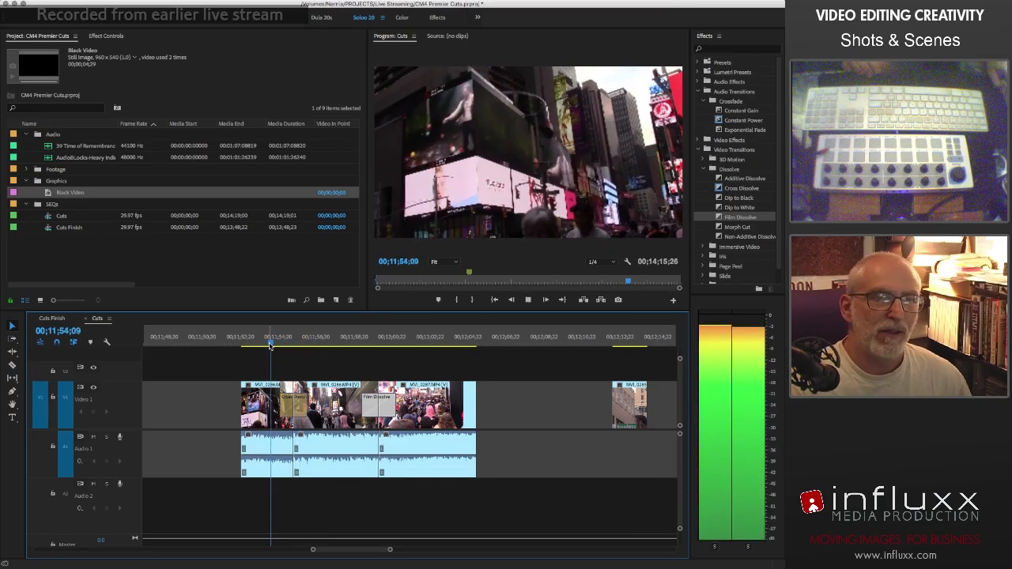
key("space")
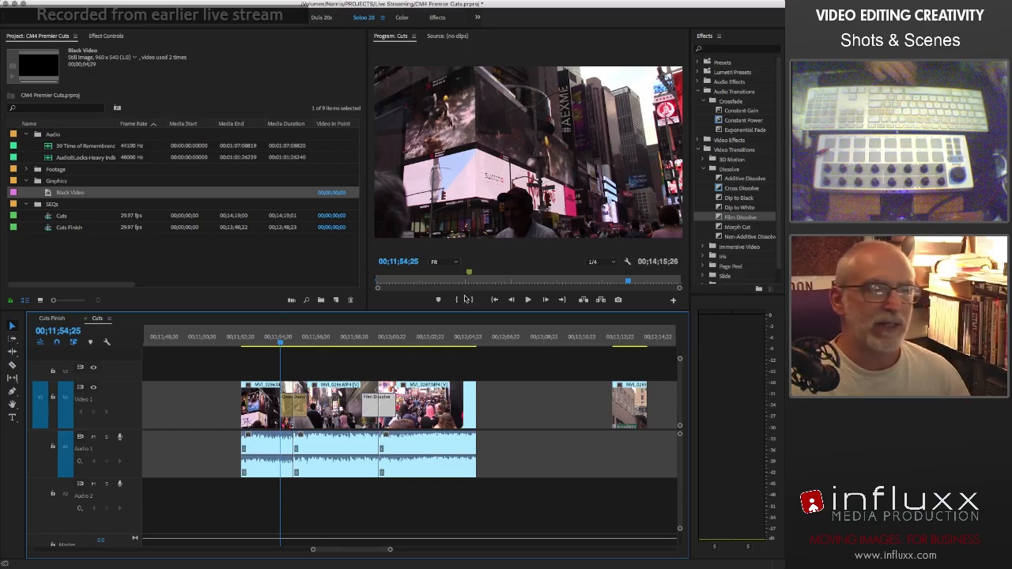
key("space")
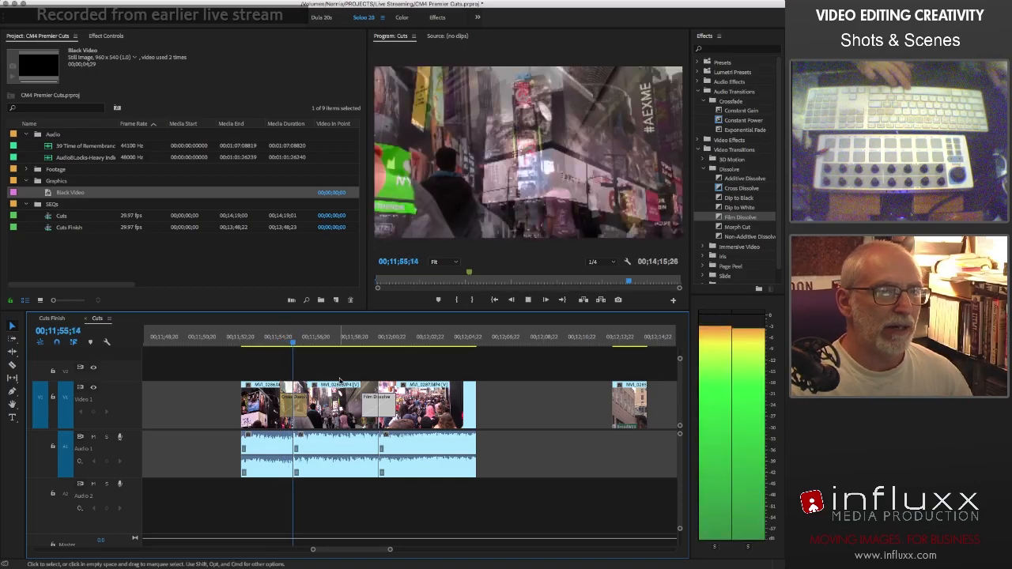
key("space")
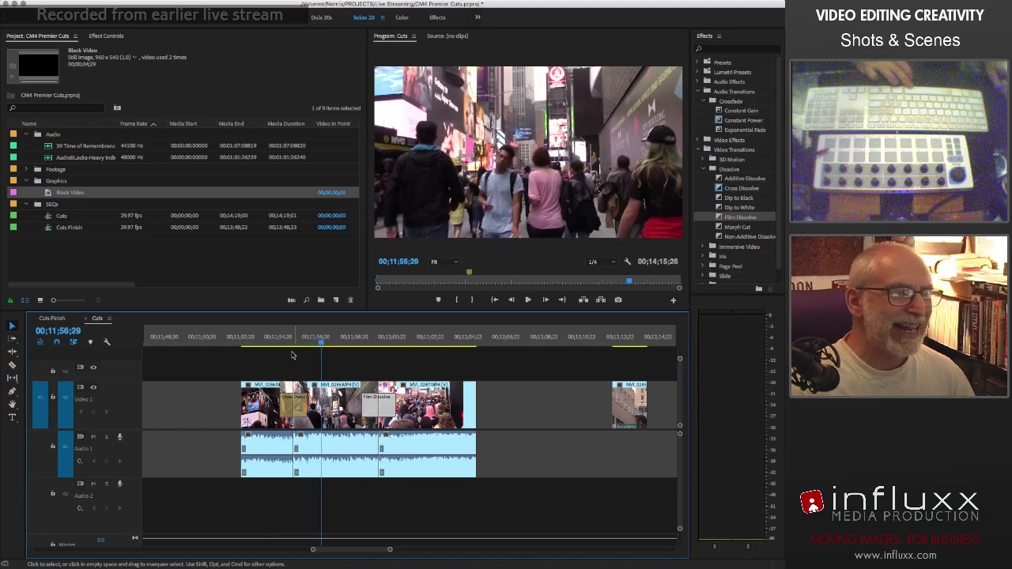
left_click(275, 340)
key("space")
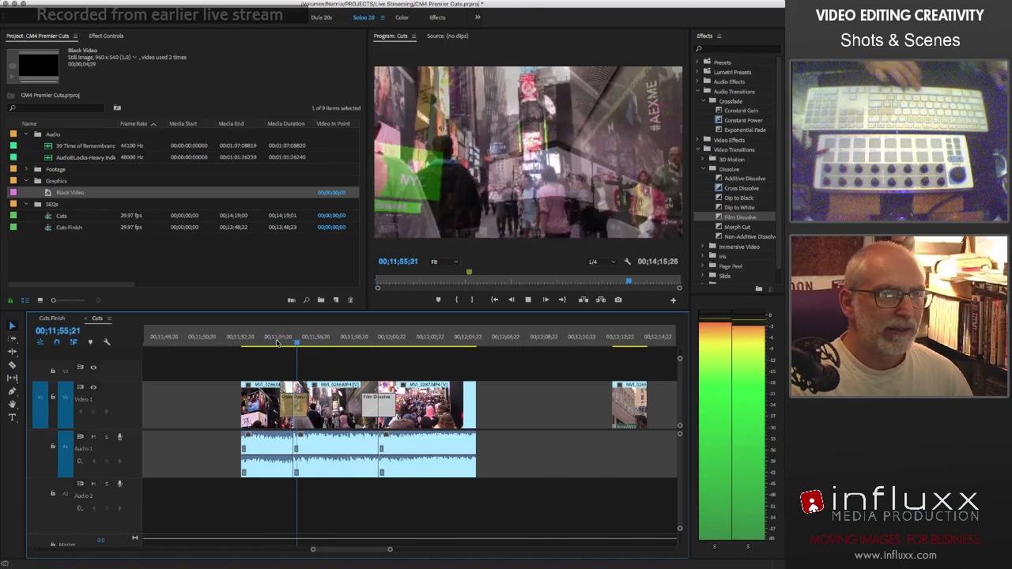
key("space")
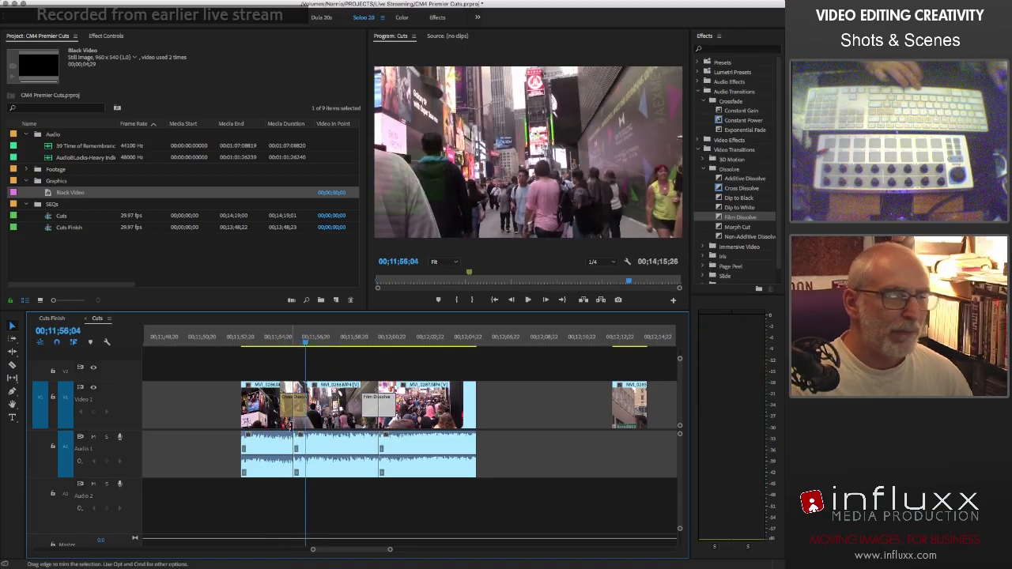
left_click(357, 342)
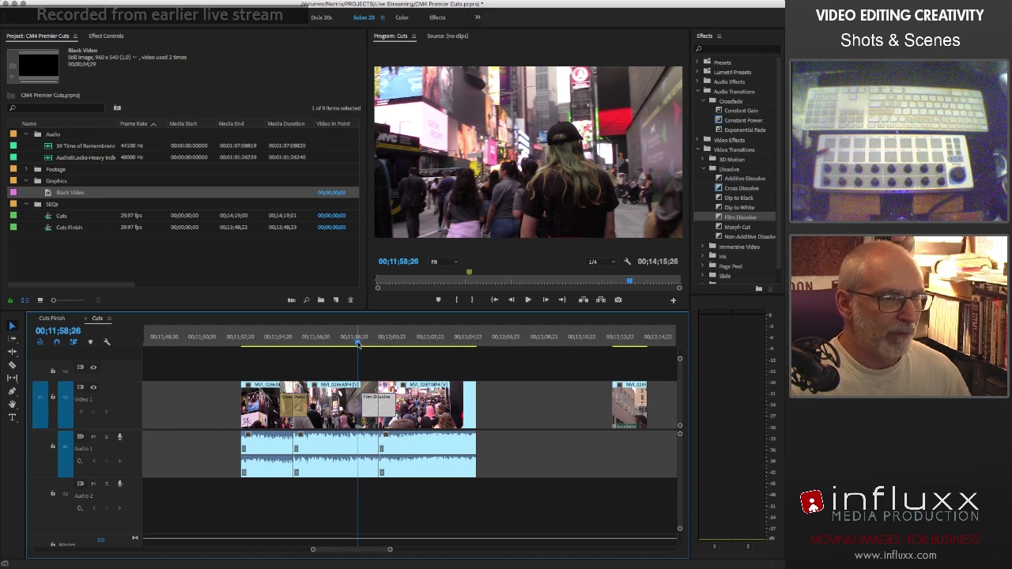
- Scrub into the Film Dissolve around 00;11;59;20 and play the Times Square clips through both dissolves, returning to the first dissolve at 00;11;55;09
left_click_drag(358, 343, 373, 341)
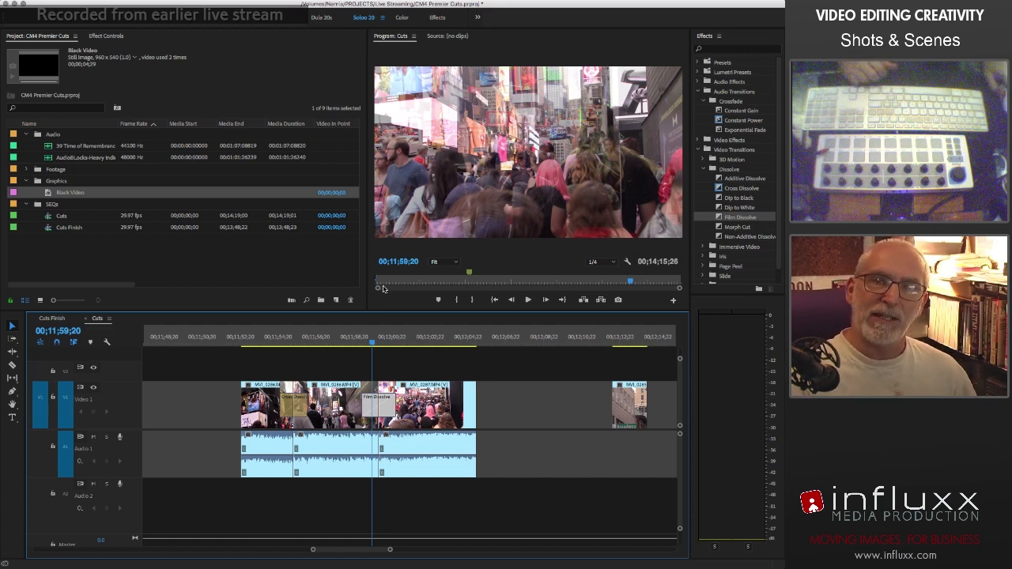
key("space")
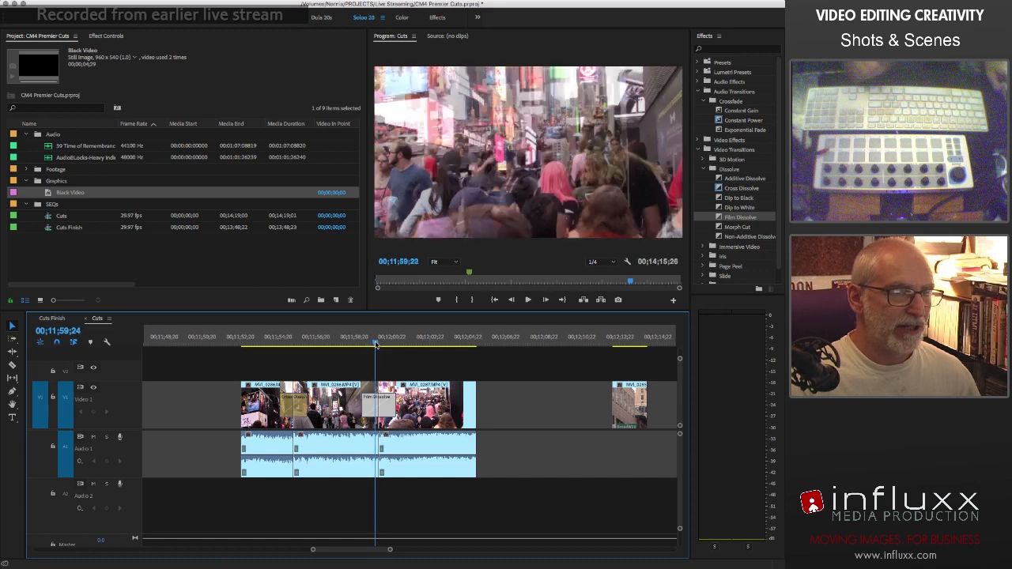
left_click_drag(386, 342, 343, 349)
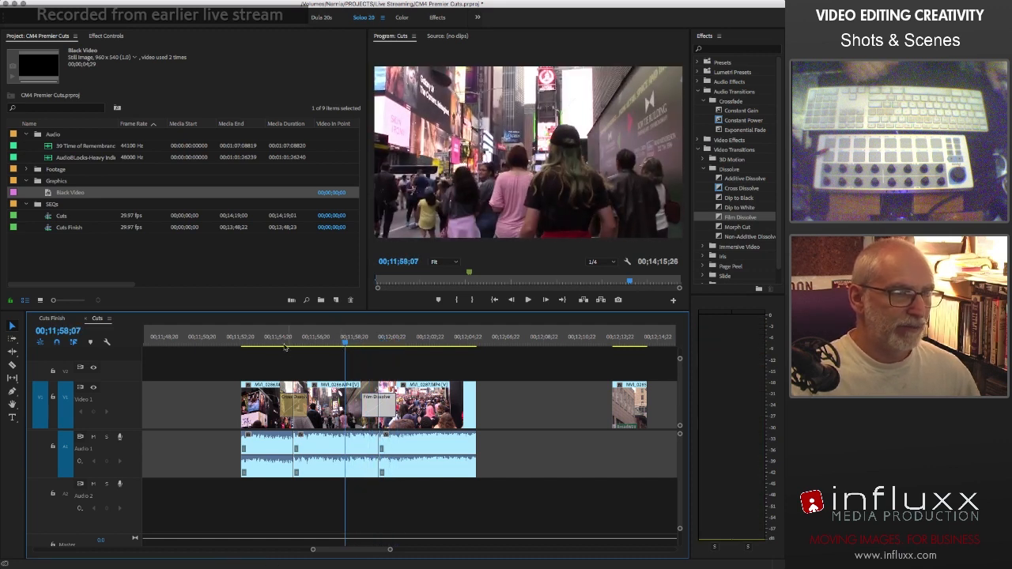
left_click(253, 343)
key("space")
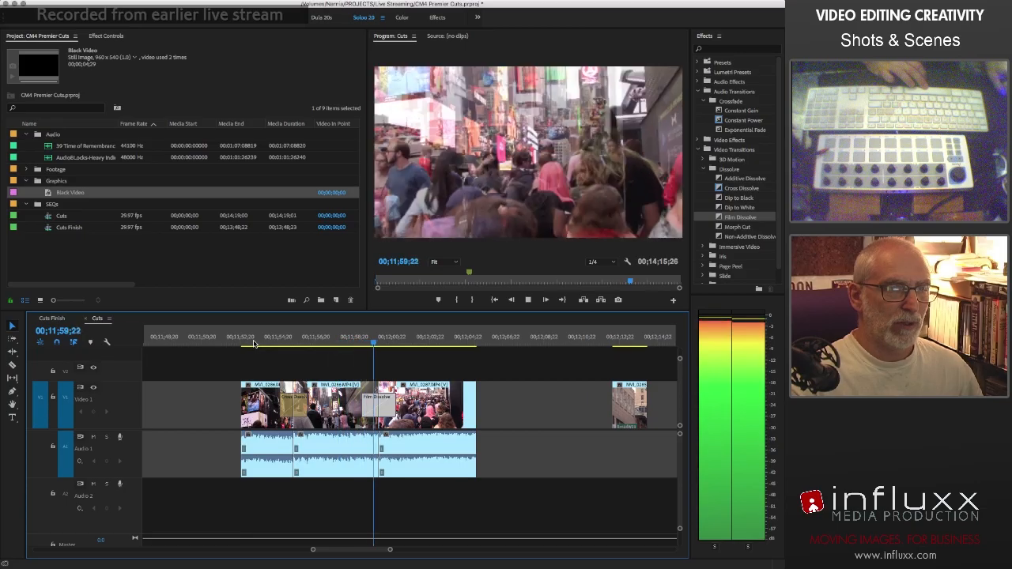
key("space")
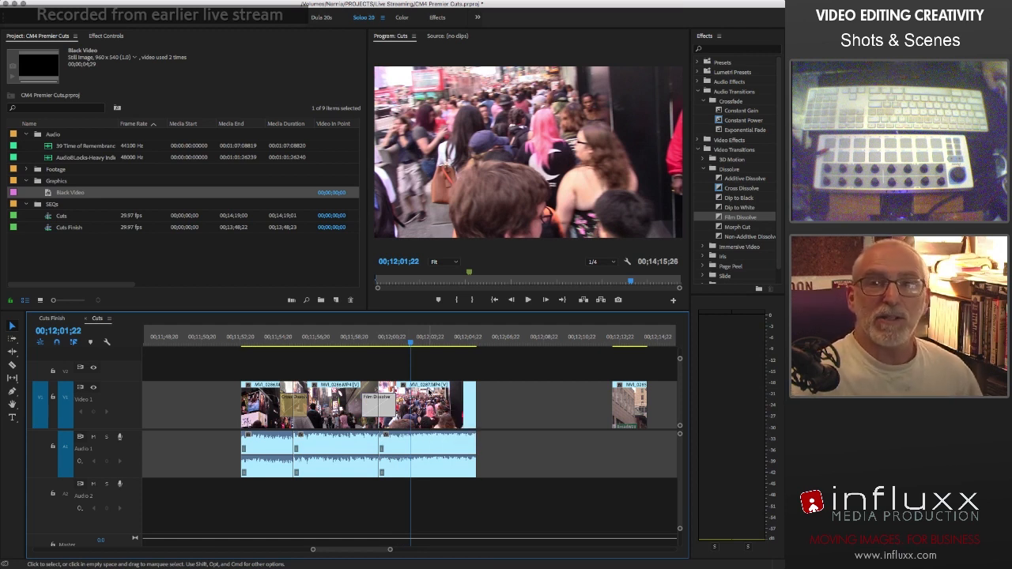
left_click(289, 341)
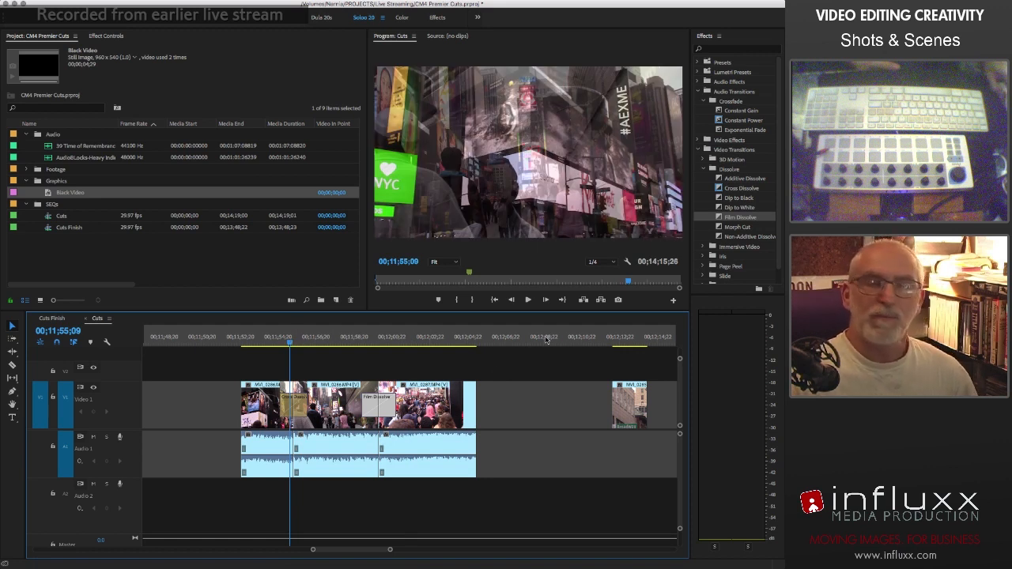
- Replace the Cross Dissolve between the first two Times Square clips with a Film Dissolve and lengthen the transition
left_click(303, 407)
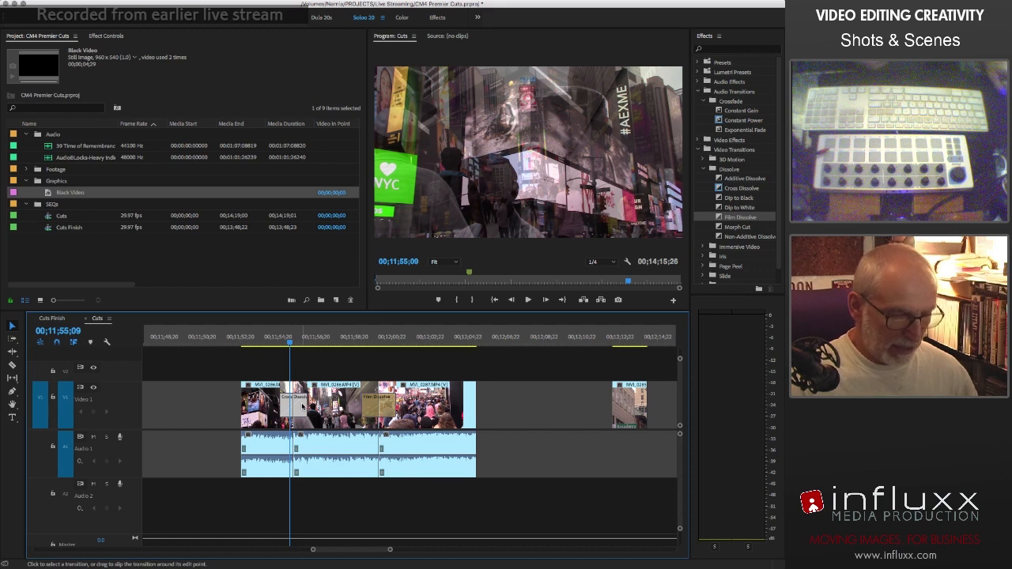
key("Delete")
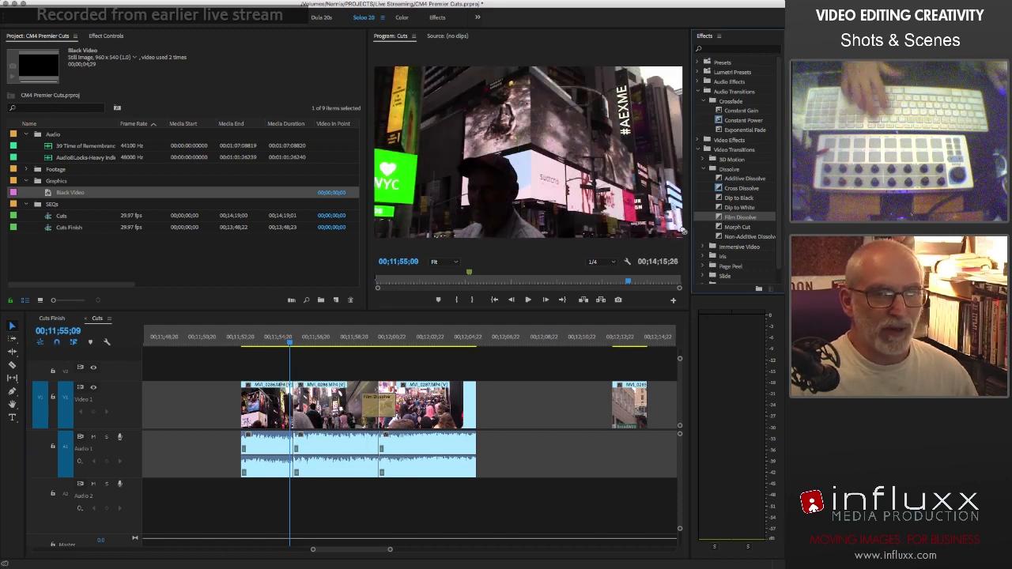
key("super+z")
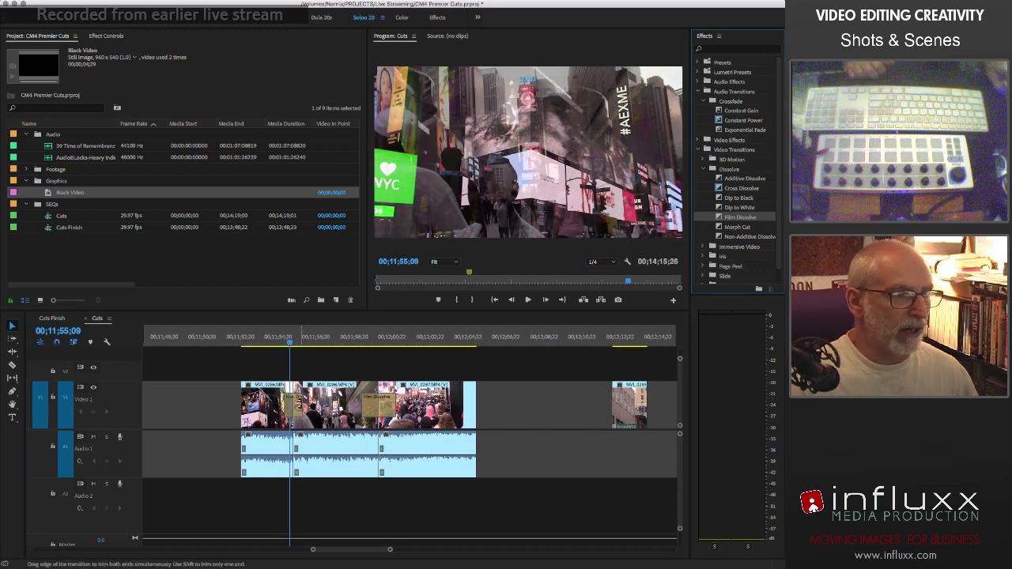
left_click_drag(302, 402, 312, 402)
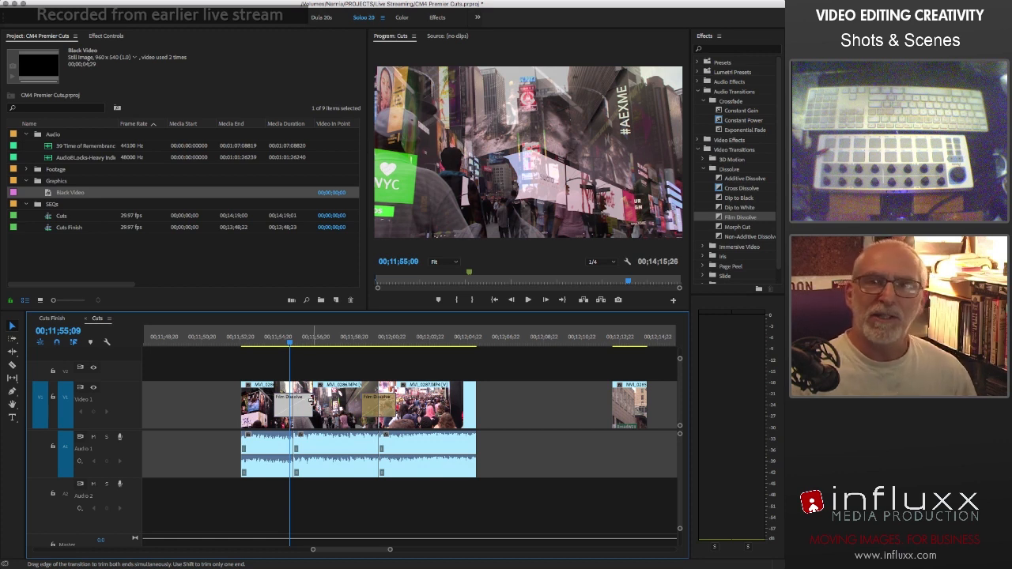
- Play the Times Square clips from 00;11;53;16 through both Film Dissolves into the crowd shot
left_click(256, 340)
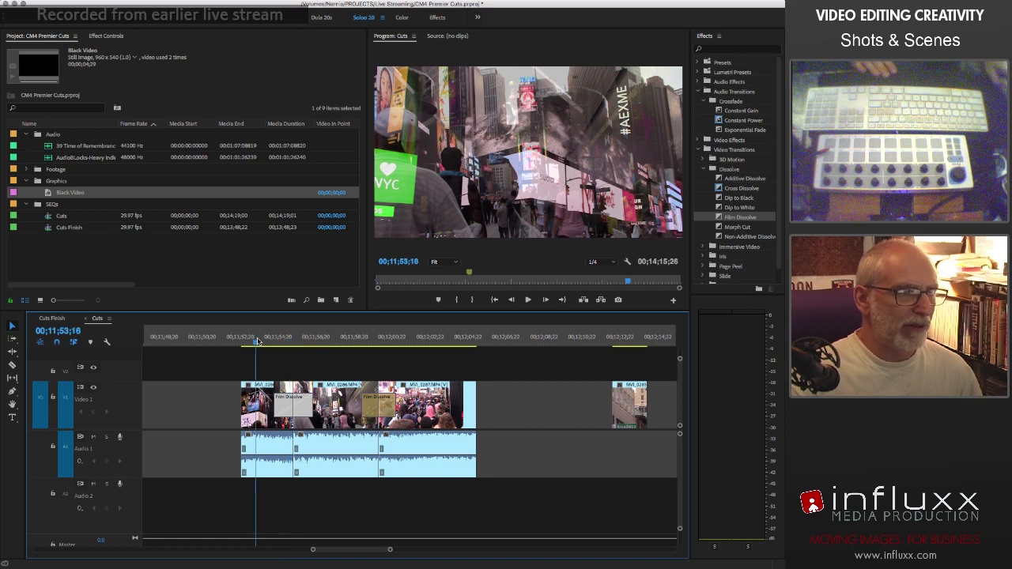
key("space")
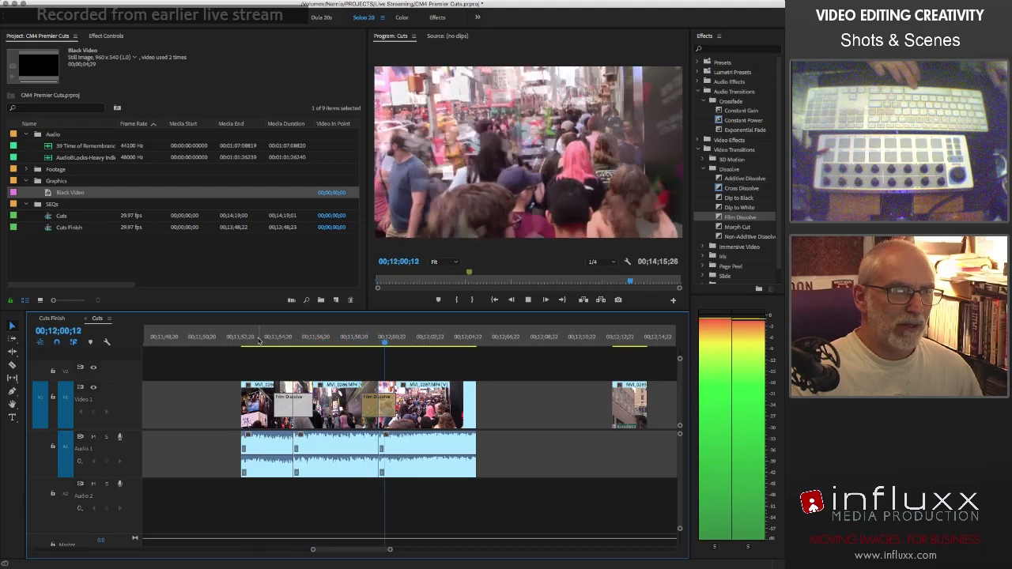
key("space")
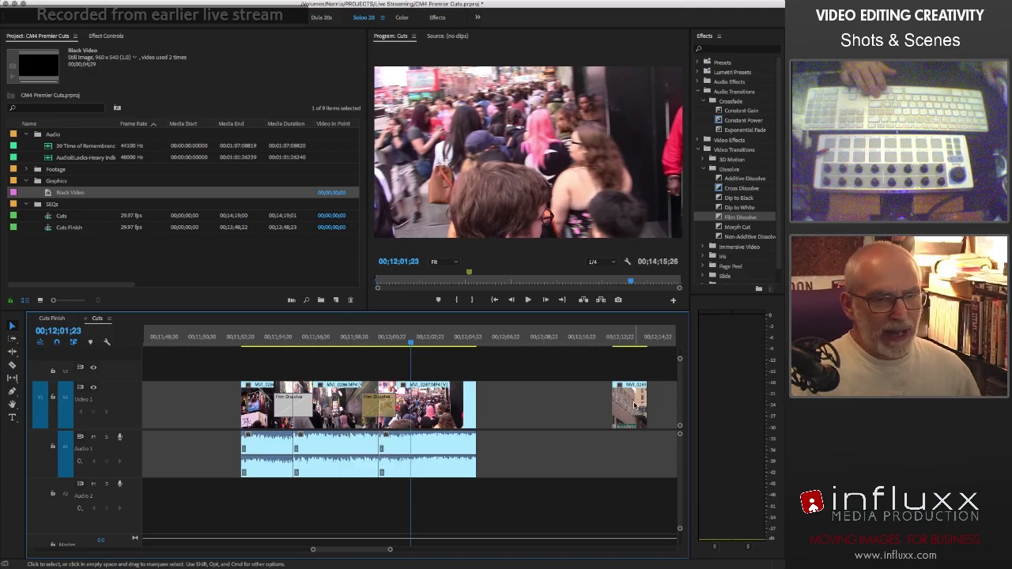
- Move the Broadway building clip closer to the end of the crowd clip and view its frame at 00;12;07;25
left_click_drag(634, 405, 544, 404)
left_click(527, 342)
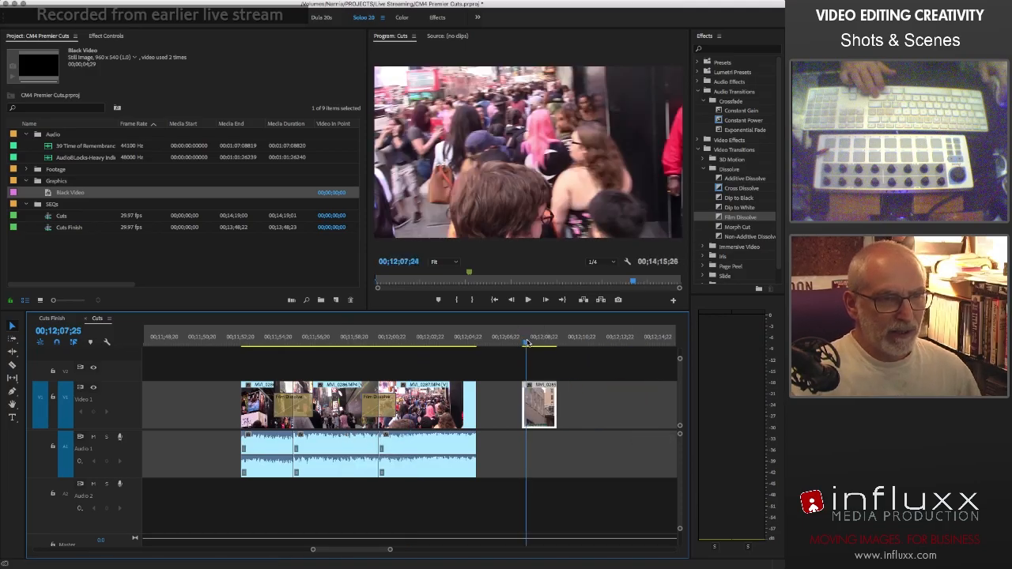
mouse_move(526, 342)
left_mouse_down()
mouse_move(558, 334)
mouse_move(527, 340)
left_mouse_up()
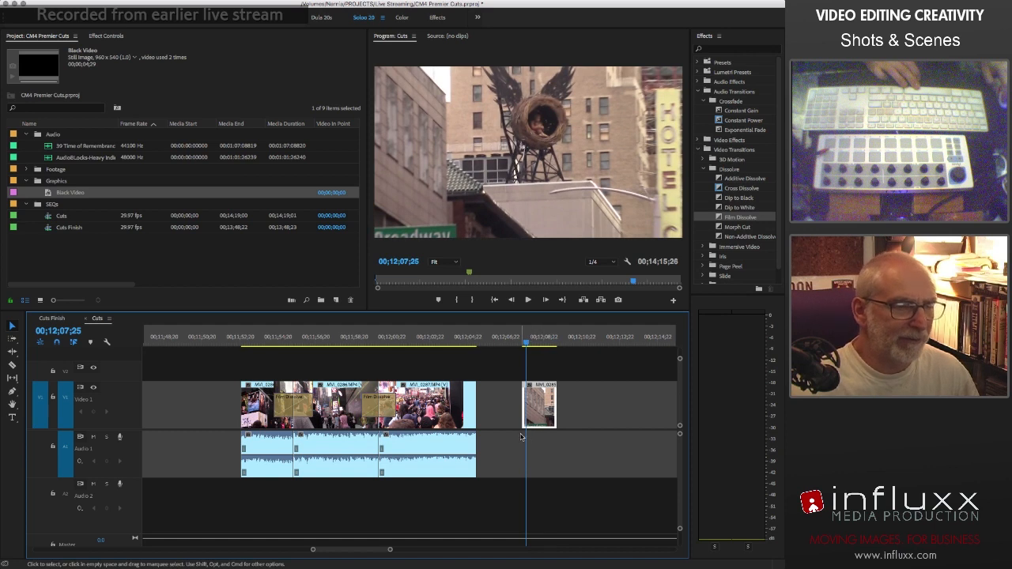
- Remove the Film Dissolve before the crowd clip and insert the Broadway building clip between the second Times Square clip and the crowd clip
left_click(389, 408)
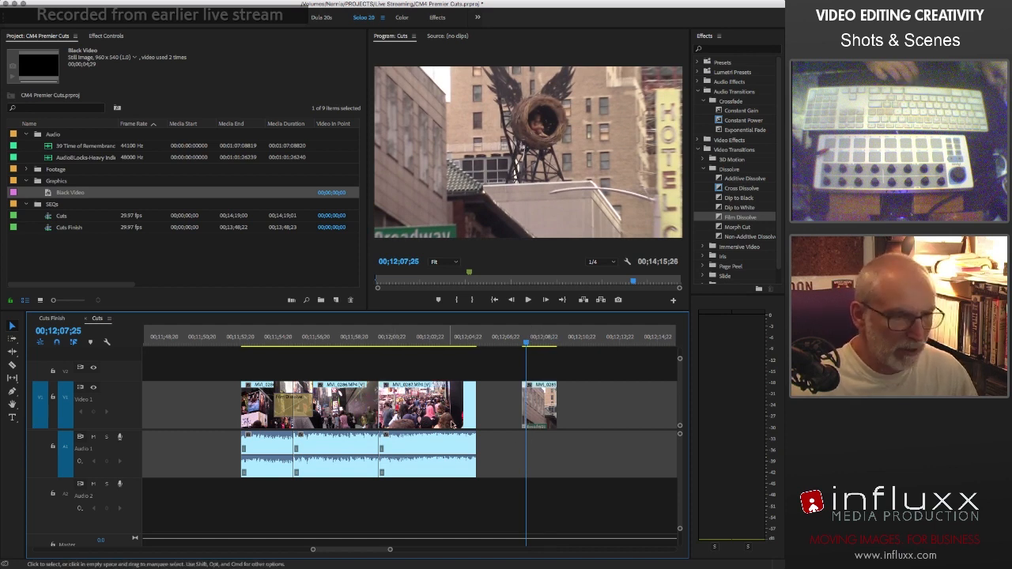
left_click_drag(528, 407, 547, 418)
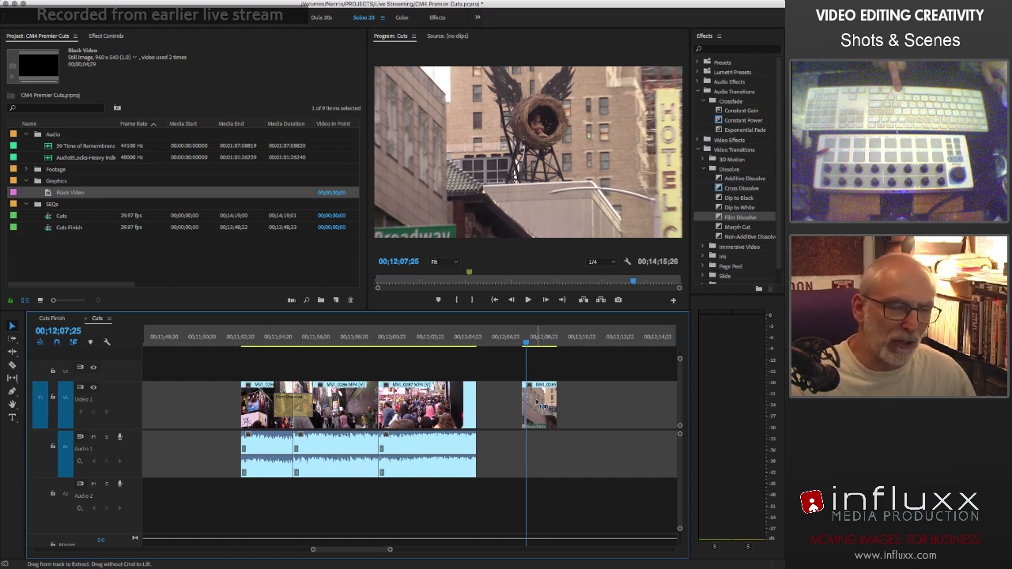
left_click_drag(413, 409, 457, 410)
left_click_drag(540, 406, 396, 407)
left_click_drag(476, 423, 471, 431)
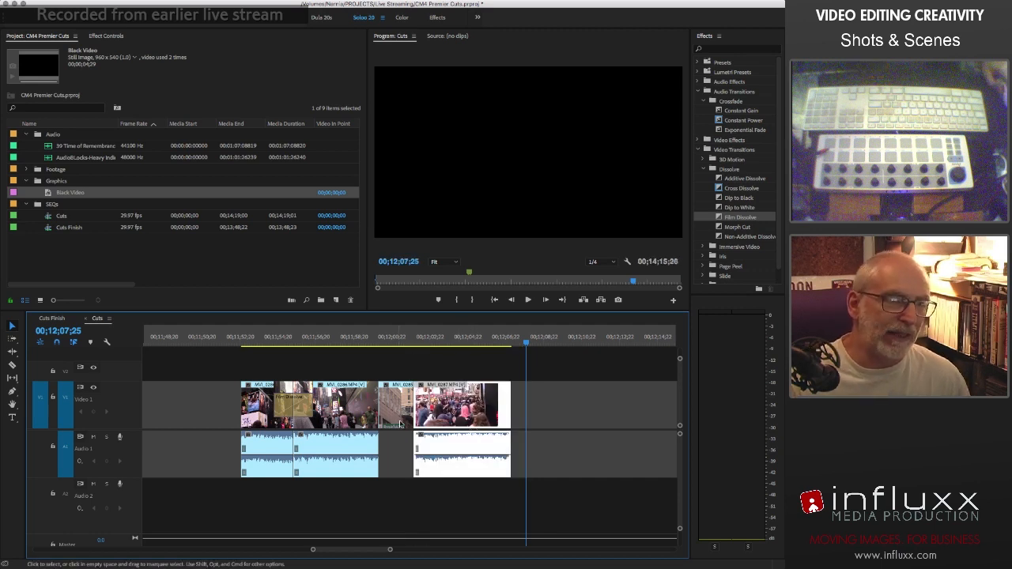
- Move the building clip back out beyond the crowd clip and close the gap it leaves before the crowd clip
left_click_drag(398, 408, 566, 405)
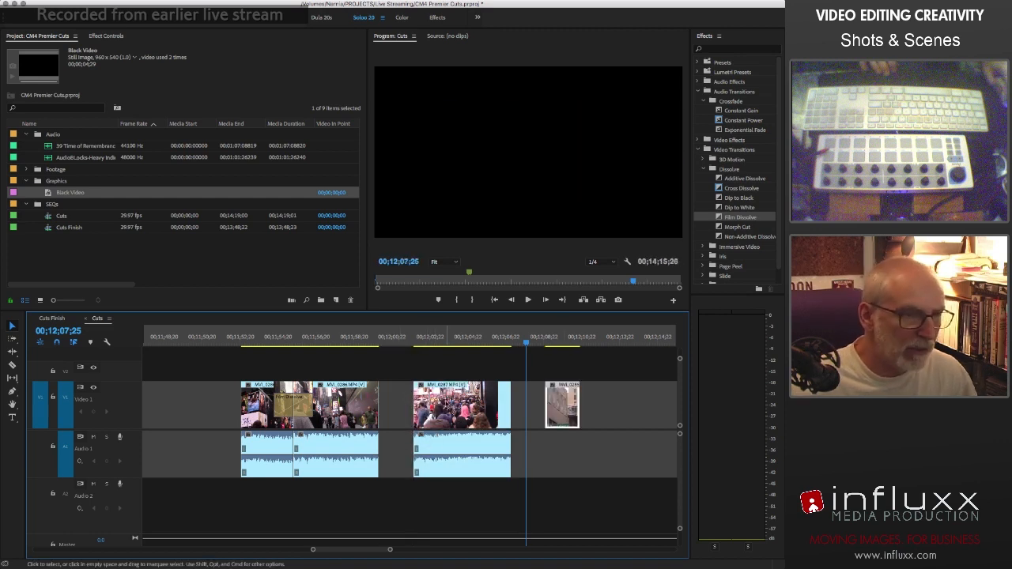
left_click_drag(425, 412, 391, 412)
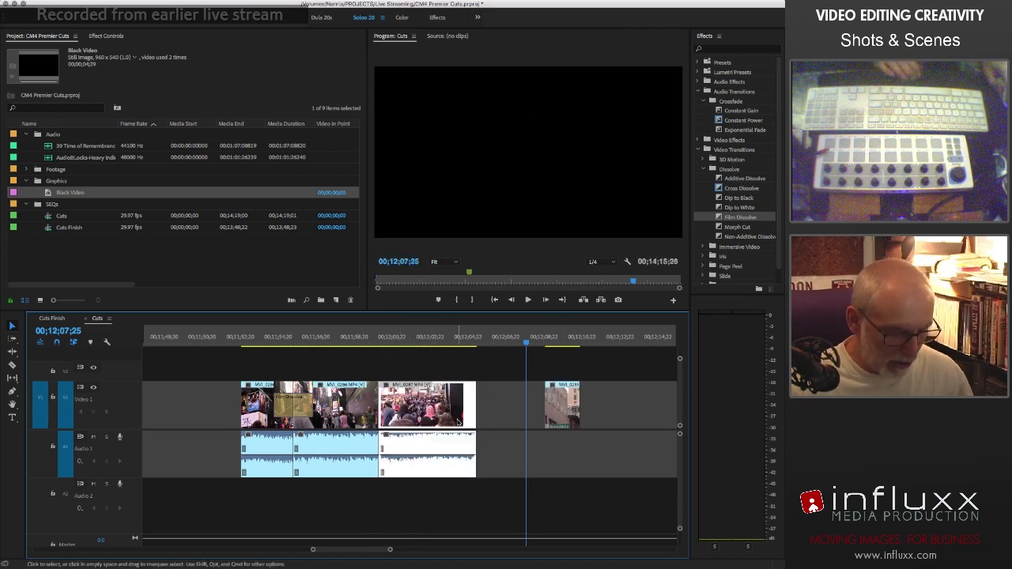
- Try inserting the building clip before the crowd clip again, select each clip to compare, and undo the last two edits
left_click_drag(565, 410, 404, 413)
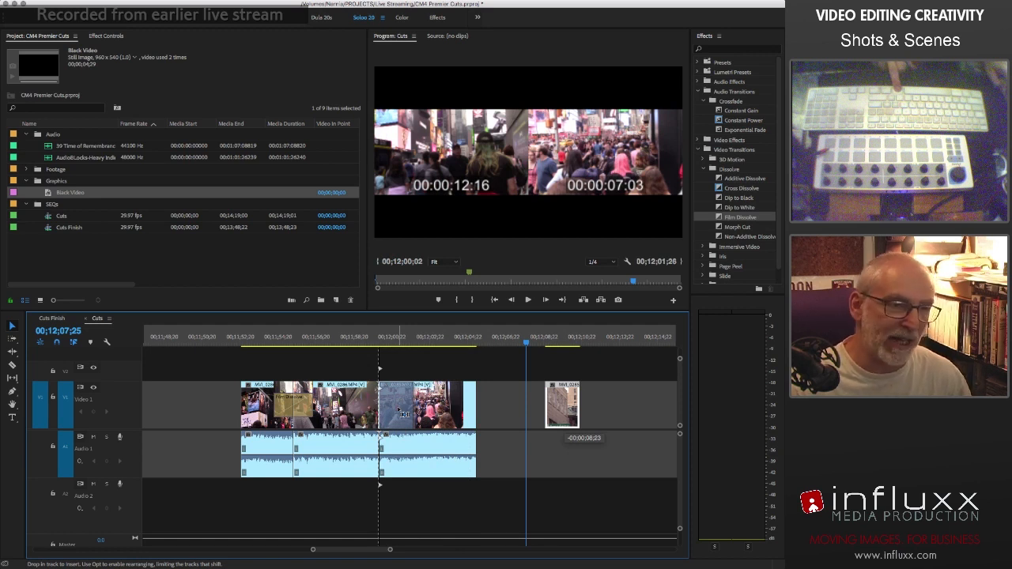
left_click_drag(404, 412, 403, 413)
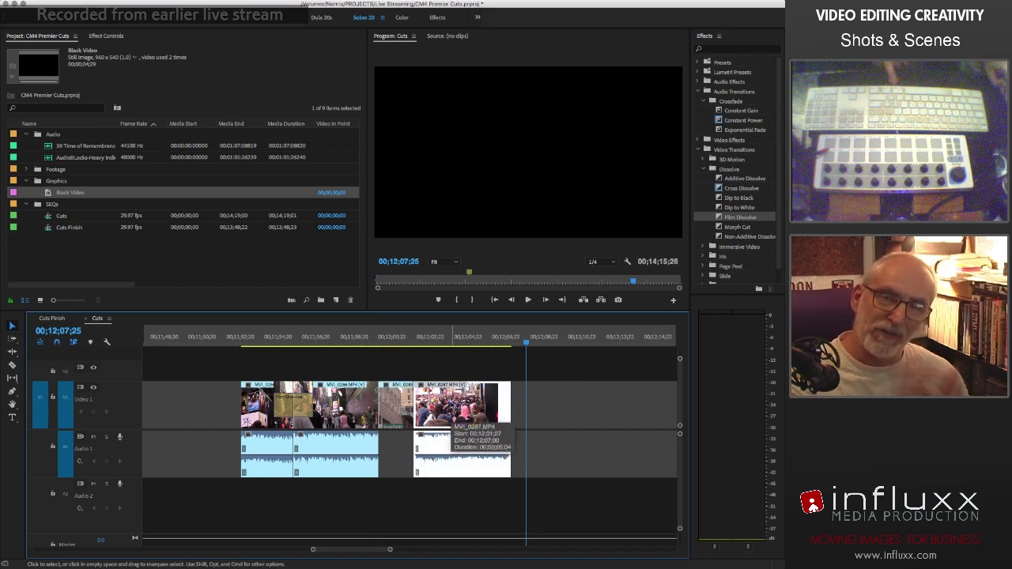
left_click(393, 403)
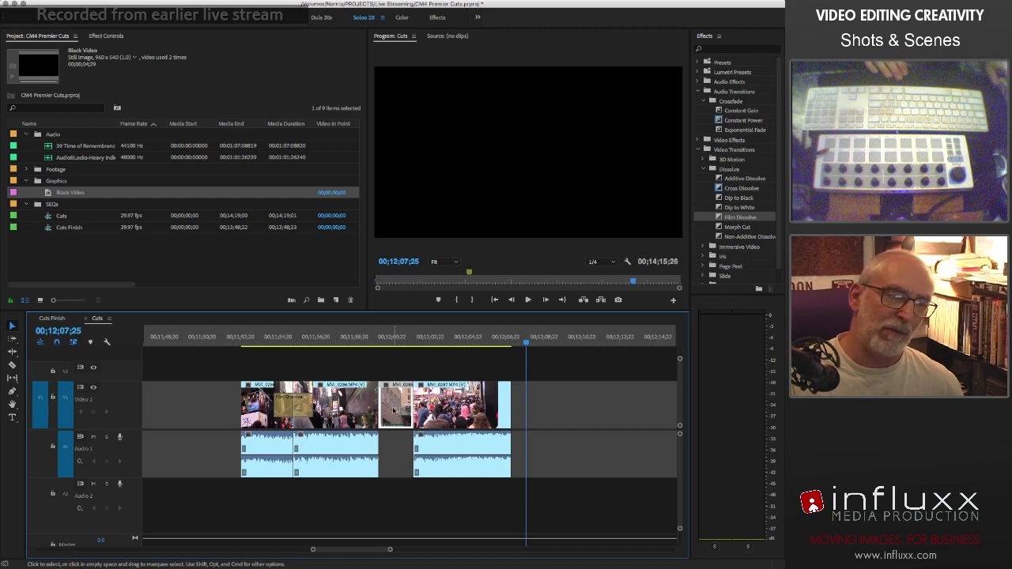
left_click(453, 408)
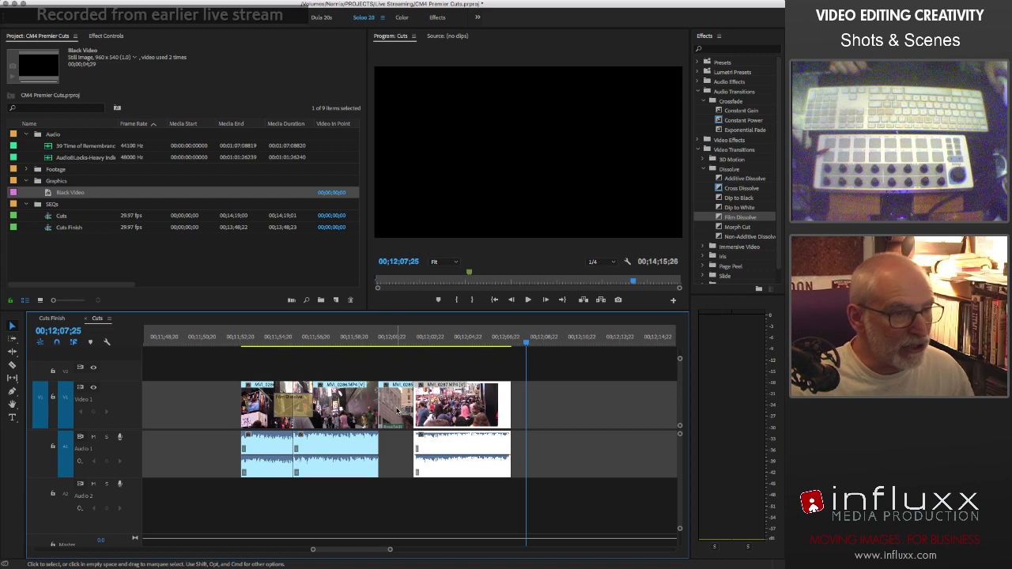
key("super+z")
key("super+z")
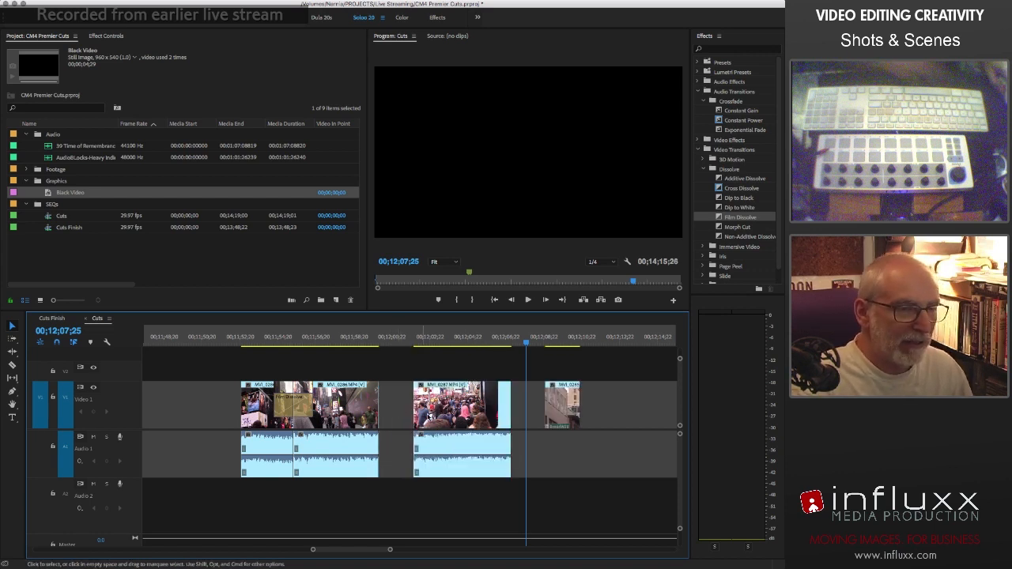
- Close the gap before the crowd clip and overwrite the crowd clip's opening with the building clip, selecting both clips to compare them
left_click_drag(431, 415, 397, 415)
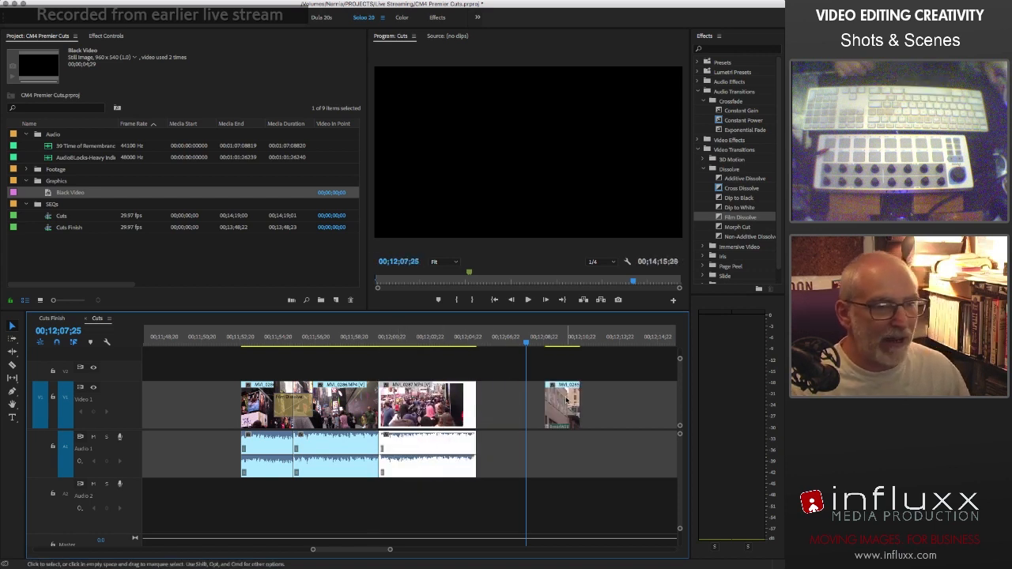
left_click_drag(567, 401, 405, 404)
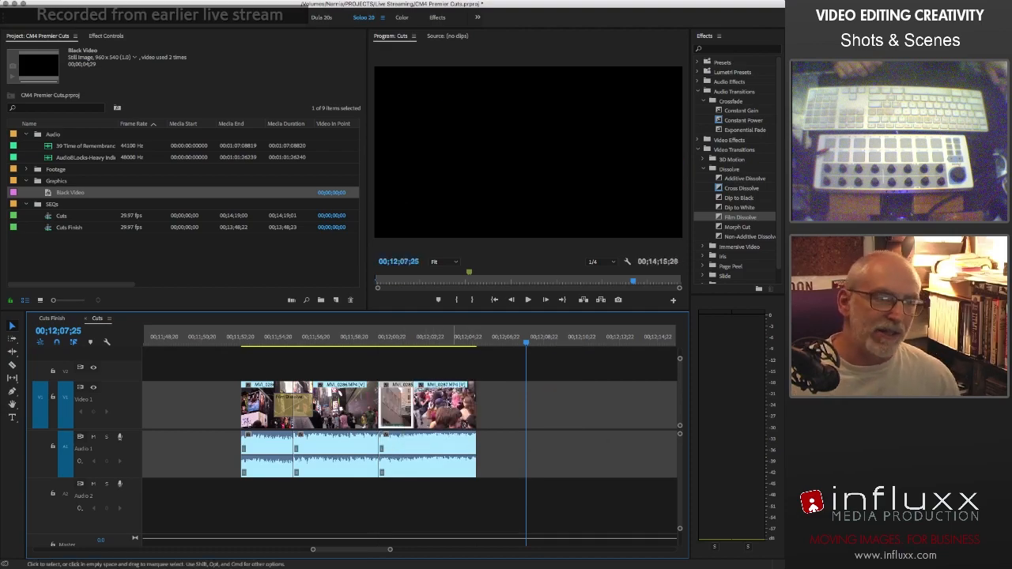
left_click(448, 403)
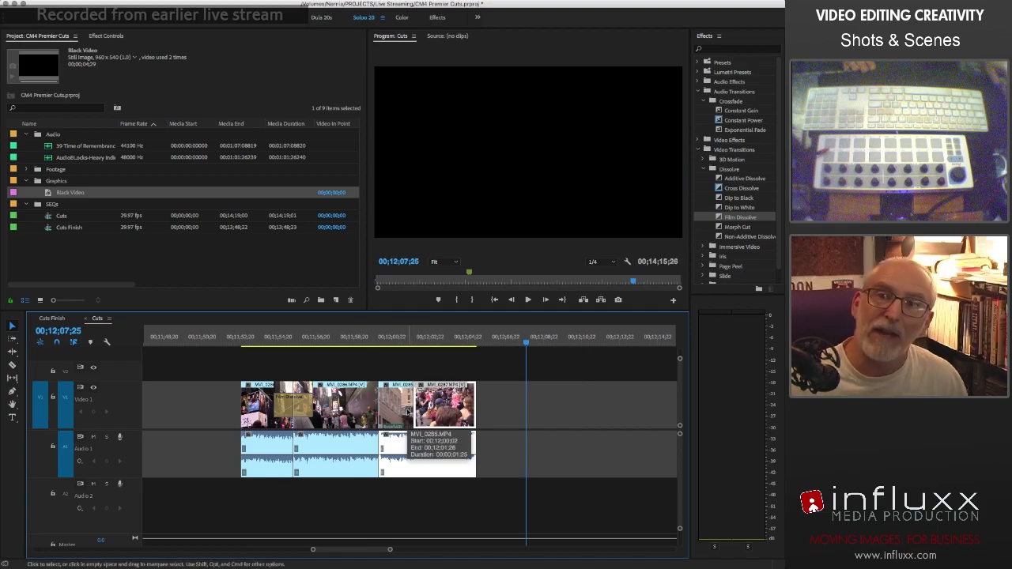
left_click(394, 408)
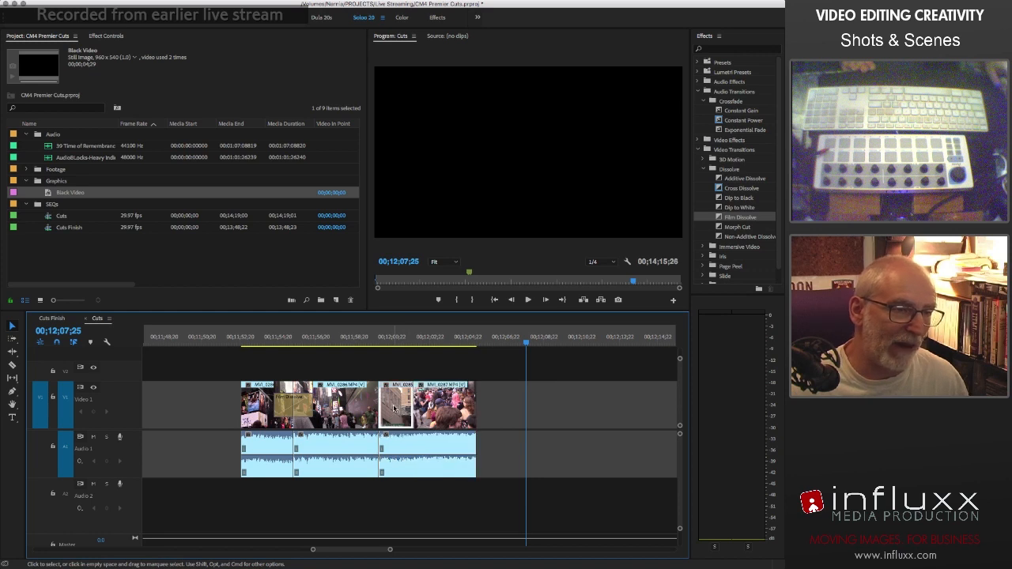
left_click(432, 413)
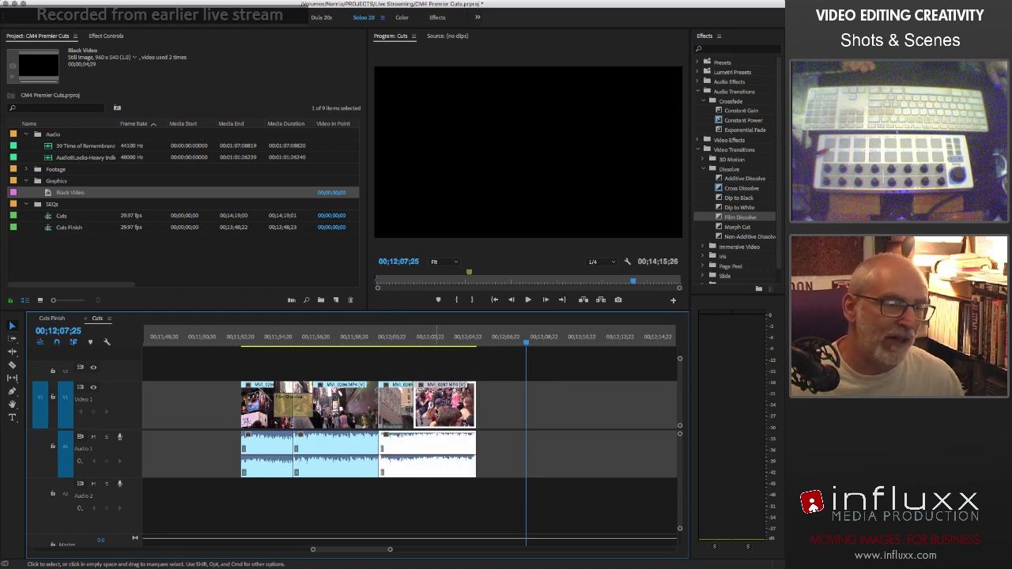
left_click(396, 409)
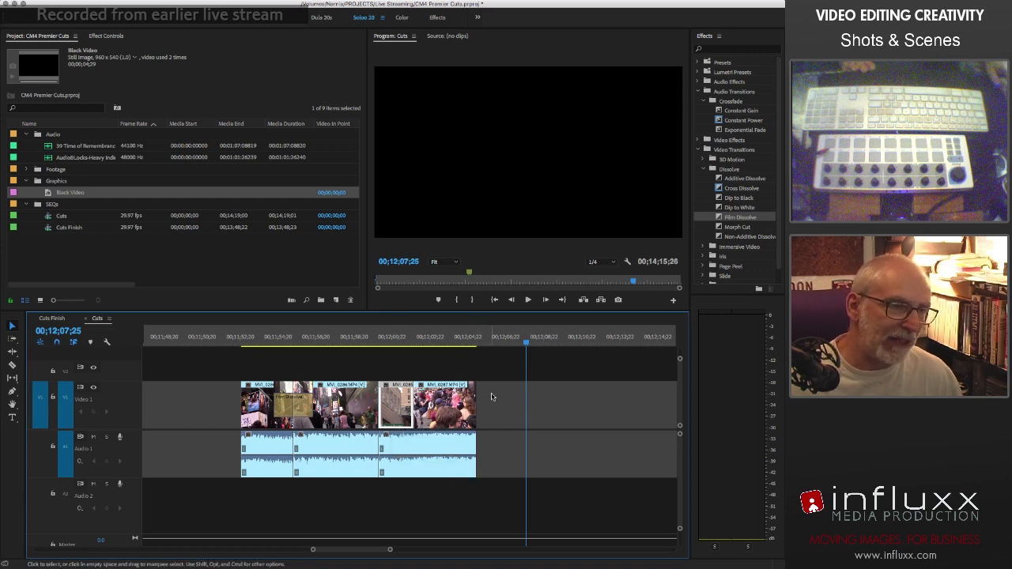
- Undo the overwrite and insert the building clip before the crowd clip instead, checking the empty audio gap beneath it
key("super+z")
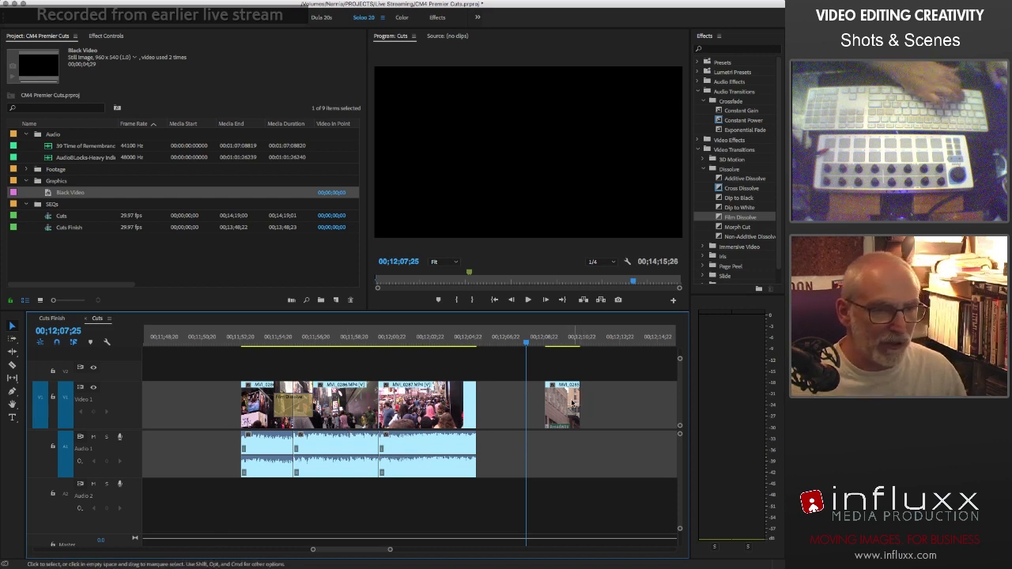
left_click_drag(572, 402, 399, 405)
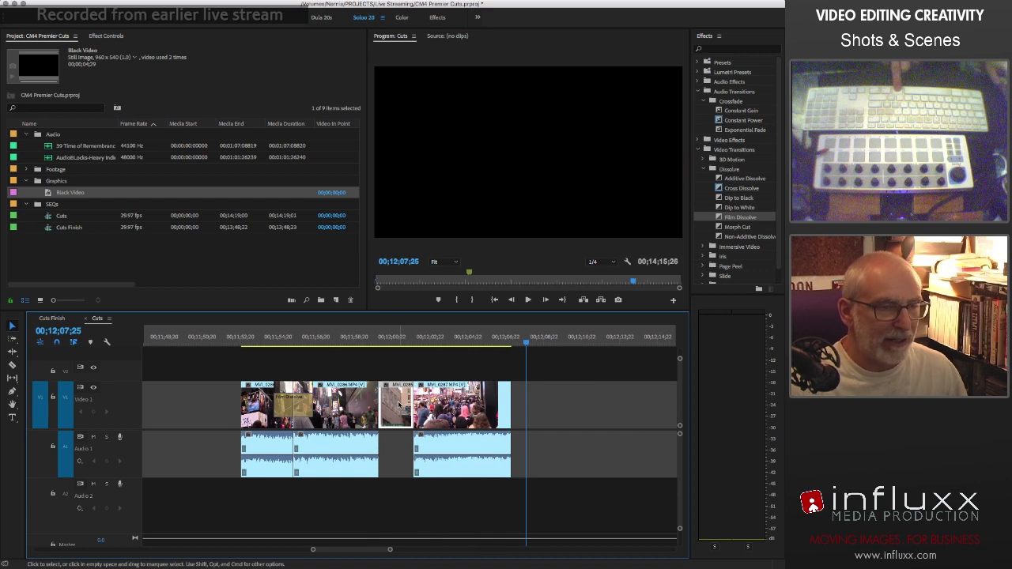
left_click(394, 451)
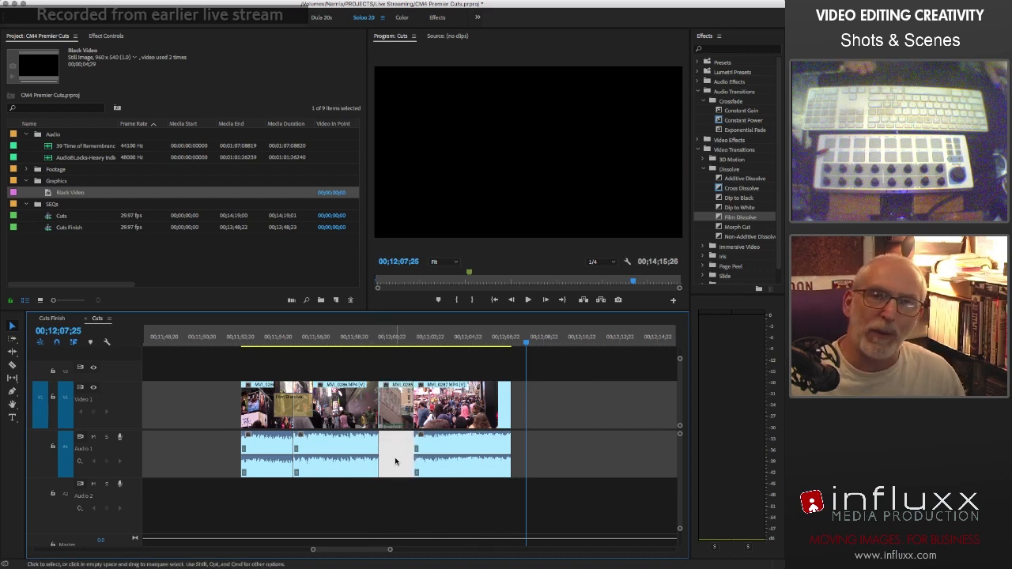
left_click(401, 371)
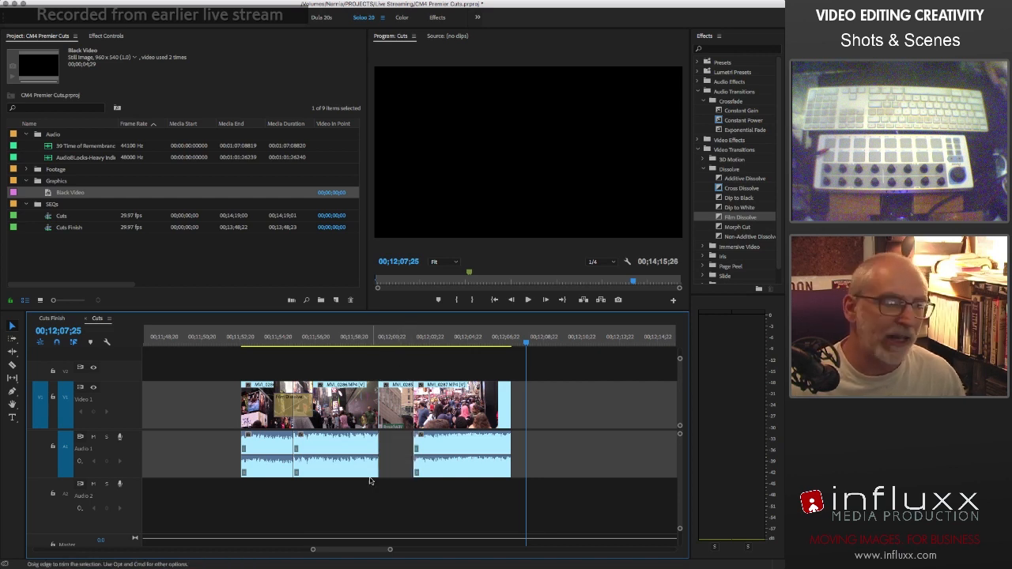
- Play the second Times Square shot and delete the audio beneath the first two Times Square clips
left_click(314, 340)
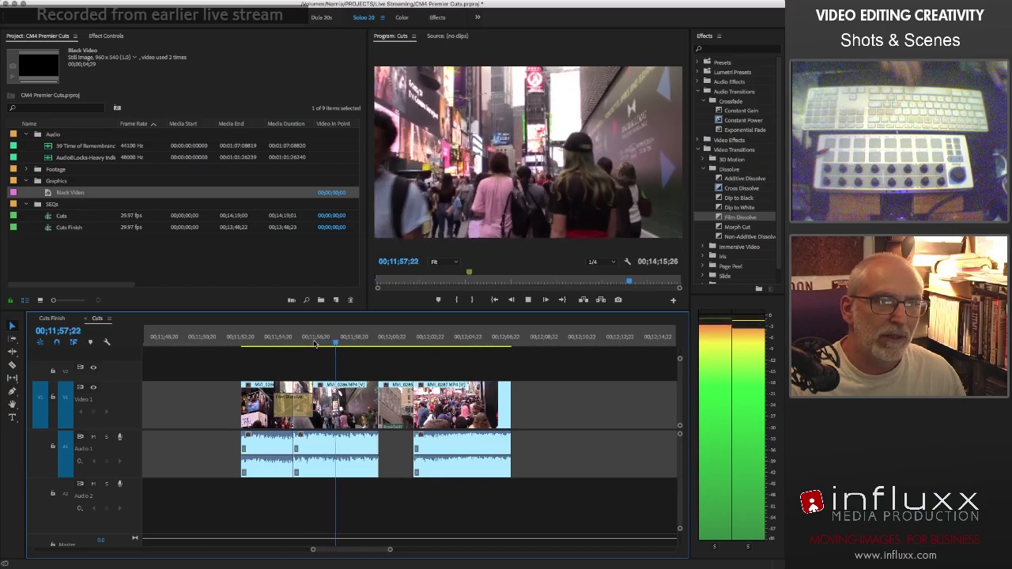
key("space")
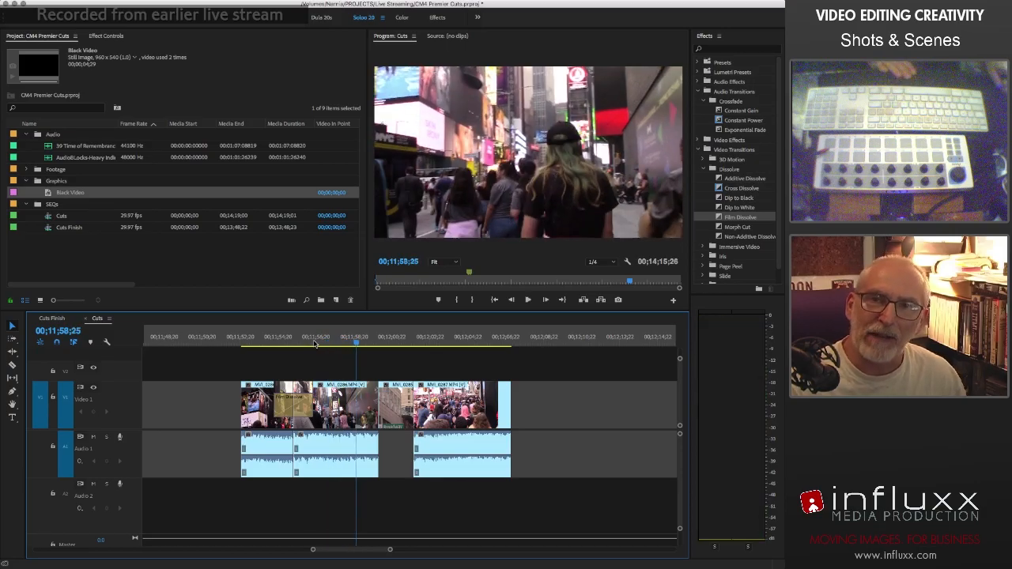
left_click(332, 446)
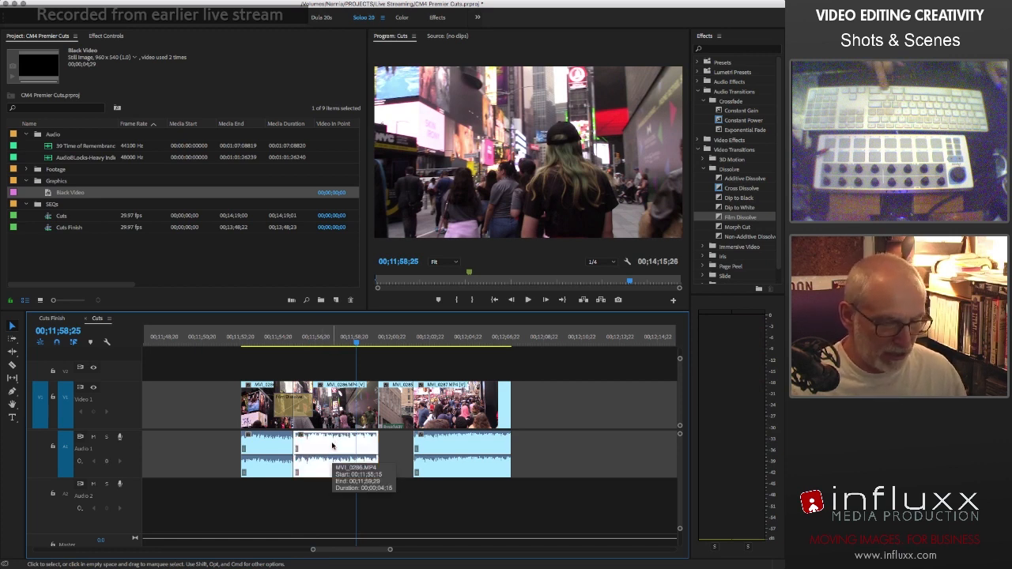
key("Delete")
left_click(263, 451)
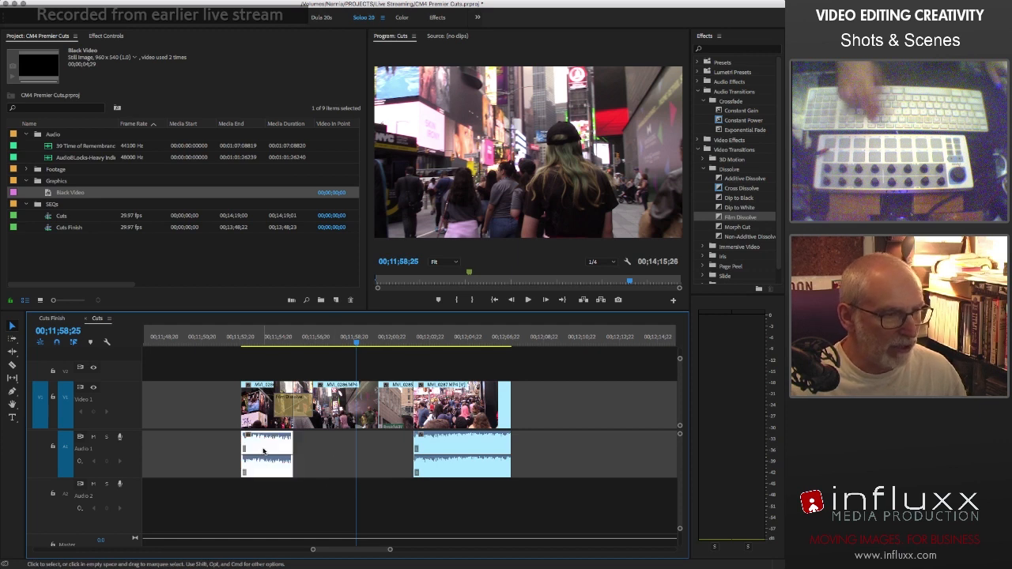
key("Delete")
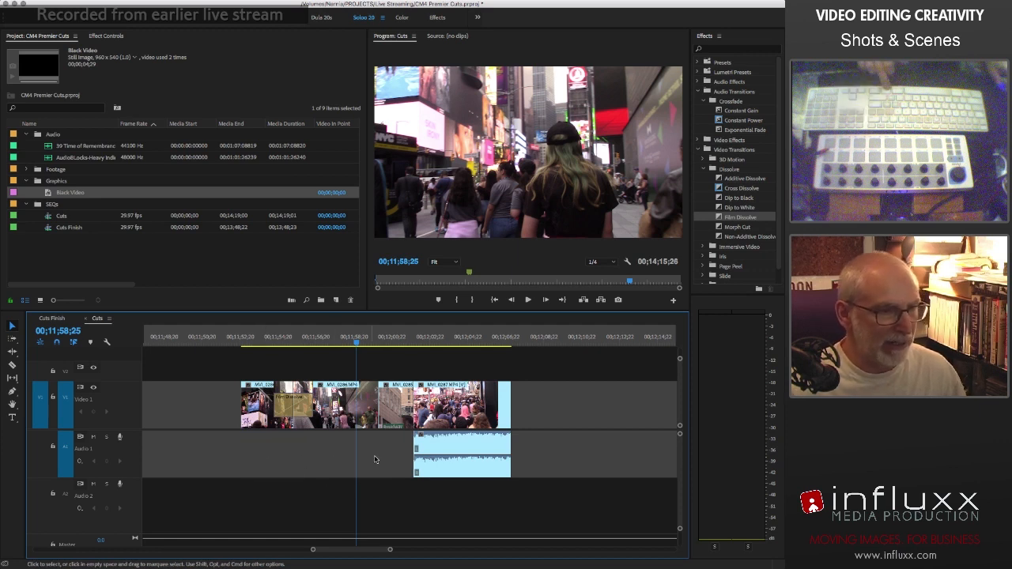
- Select the crowd clip and play part of it to check its sound
left_click(443, 447)
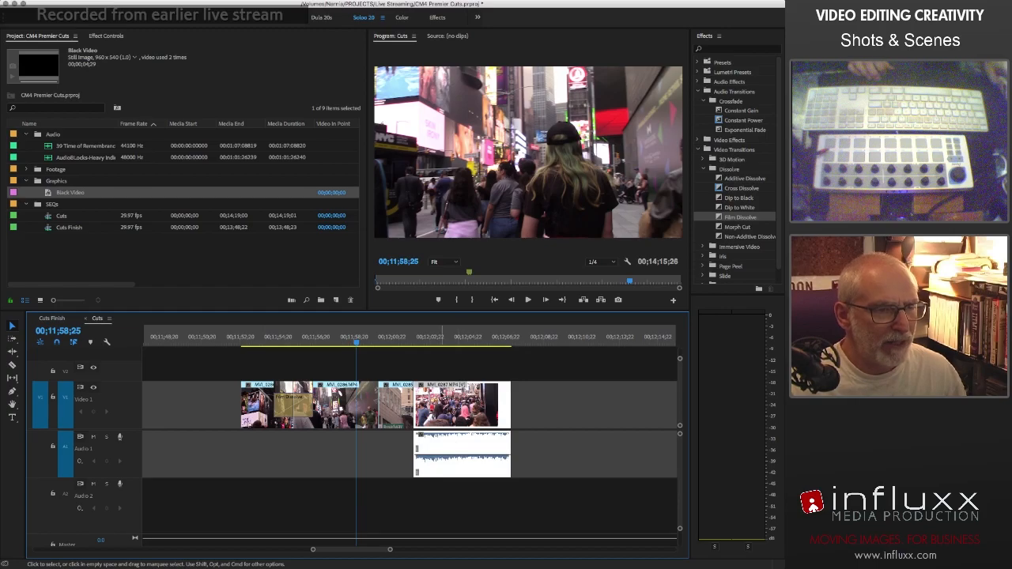
left_click(443, 339)
key("space")
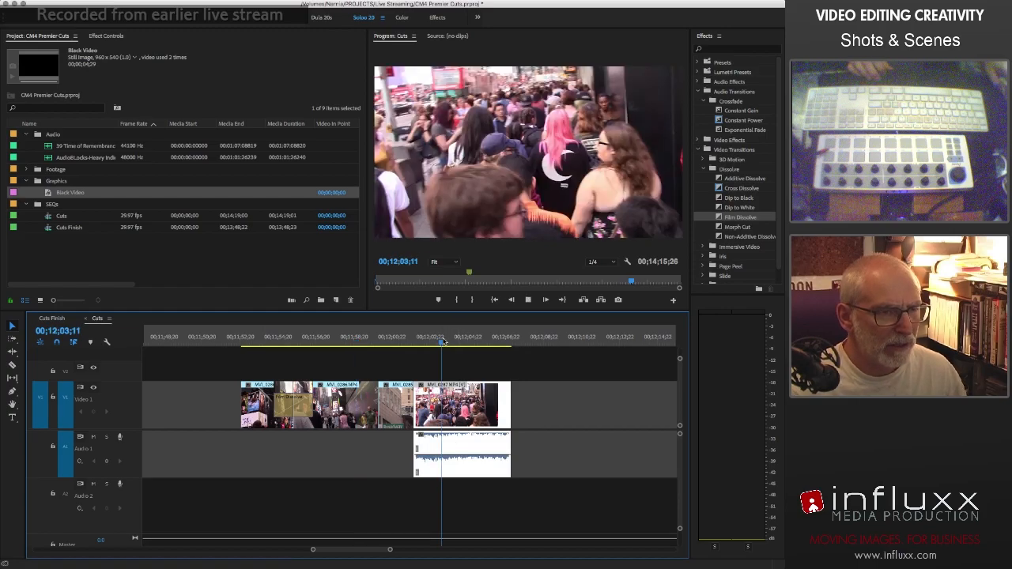
key("space")
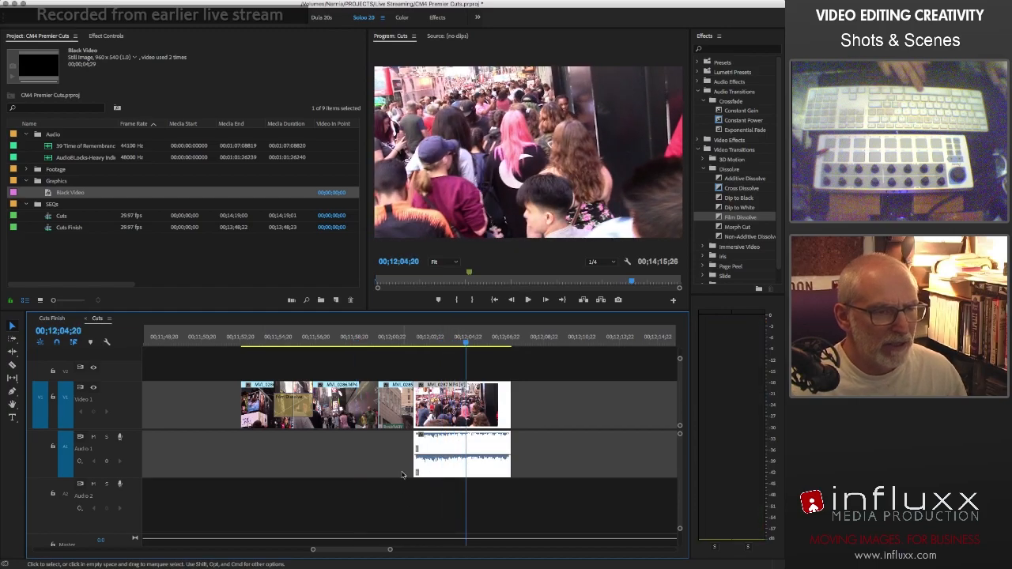
- Unlink the crowd clip's audio from its video and extend that audio back to the start of the first Times Square clip
left_click_drag(416, 446, 241, 463)
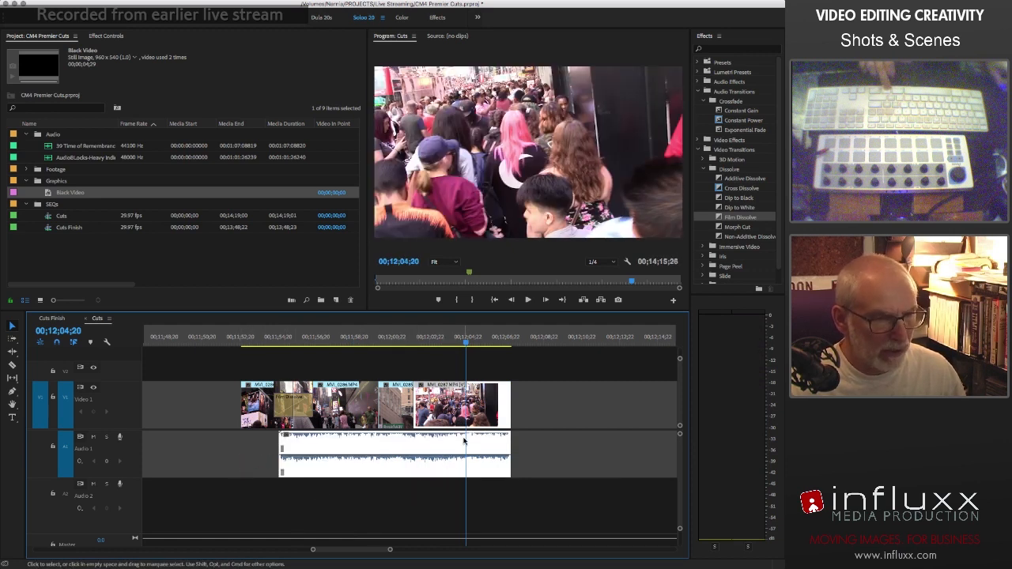
left_click(485, 453)
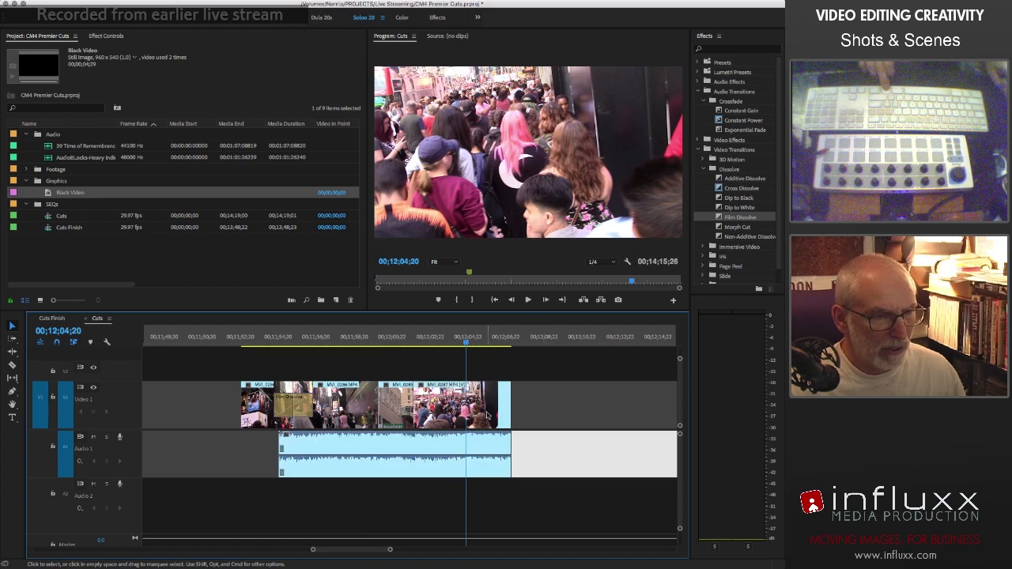
left_click(485, 414)
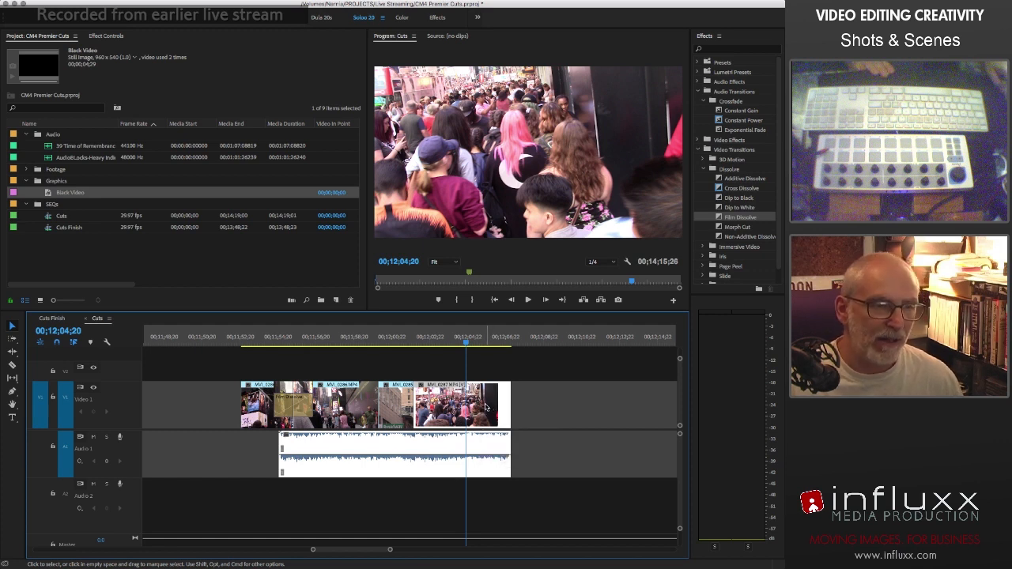
right_click(486, 407)
left_click(522, 446)
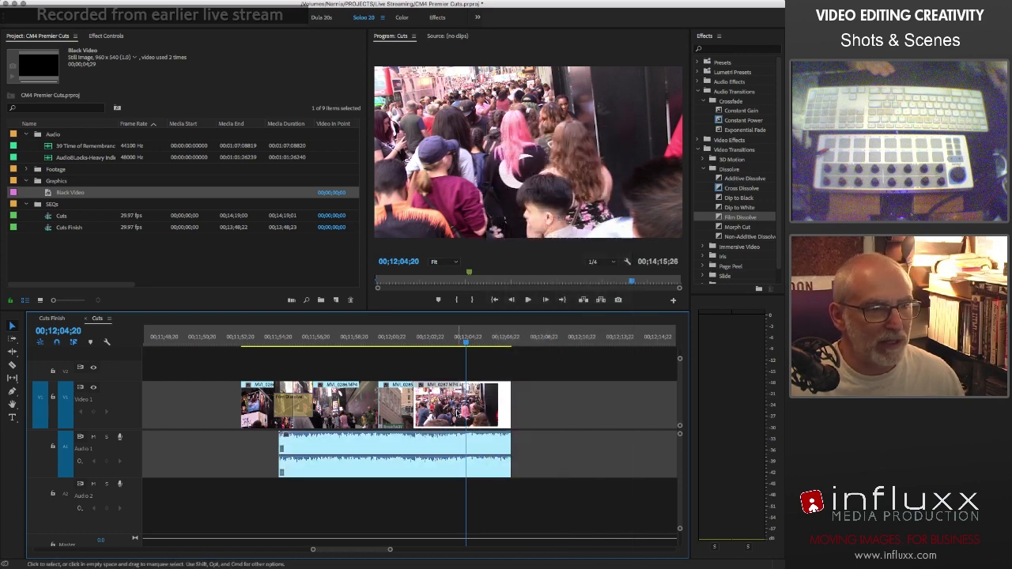
left_click_drag(438, 448, 401, 447)
left_click_drag(471, 444, 511, 445)
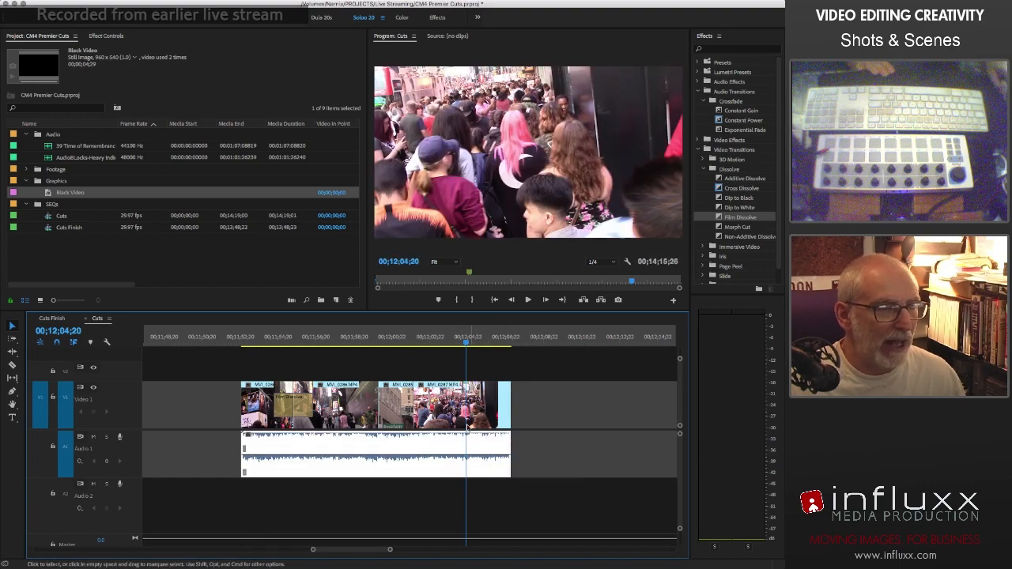
- Select each video clip in turn to check the separate shots above the continuous audio
left_click(449, 411)
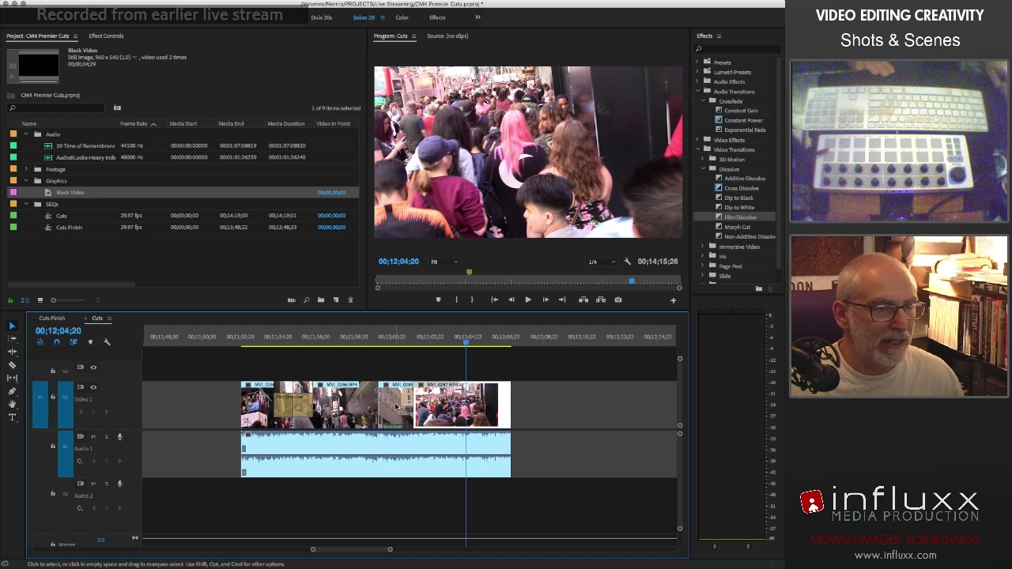
left_click(354, 408)
left_click(262, 412)
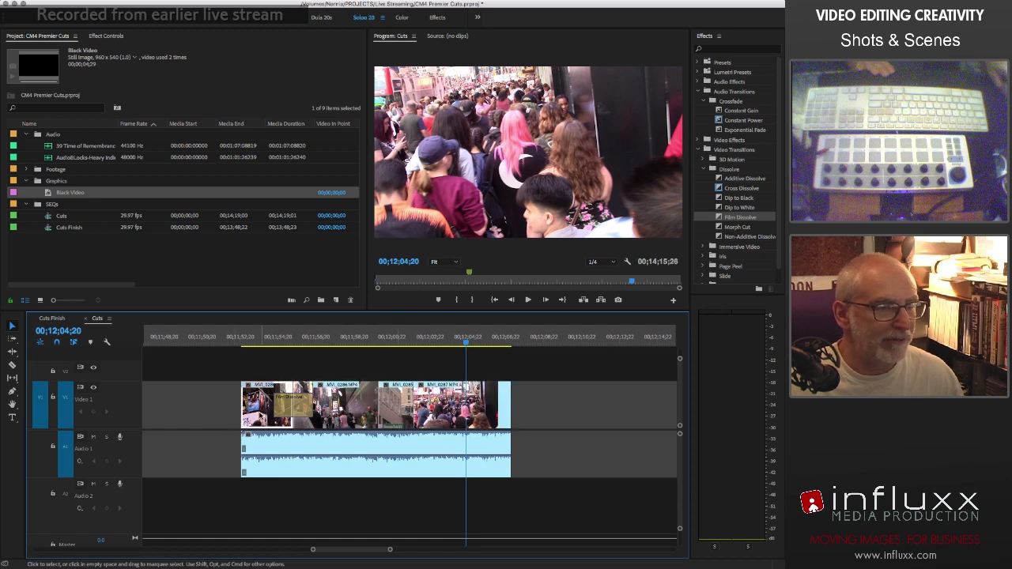
left_click(394, 408)
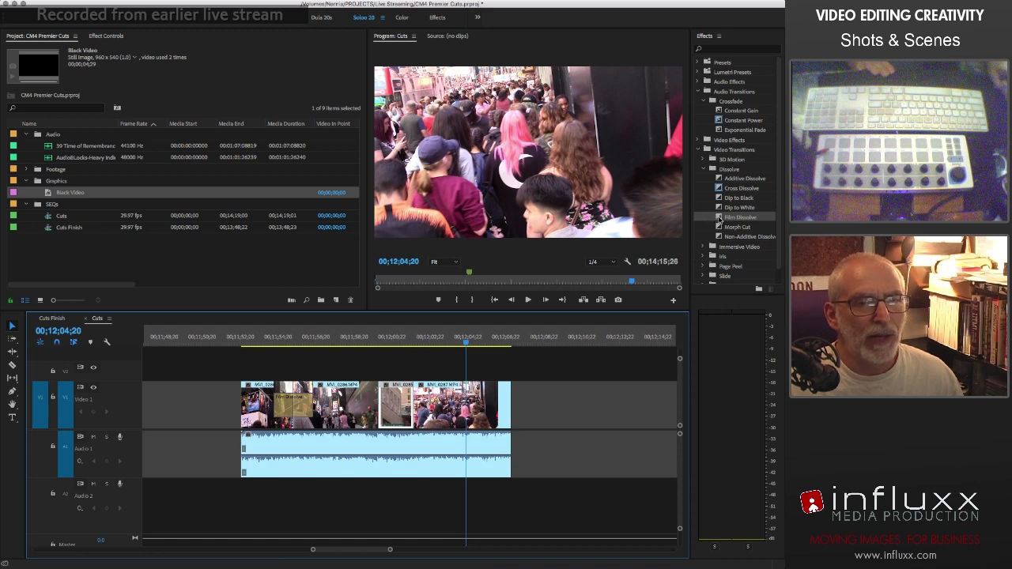
- Apply a Film Dissolve between the second Times Square clip and the building clip and play the sequence through it
left_click_drag(720, 217, 389, 403)
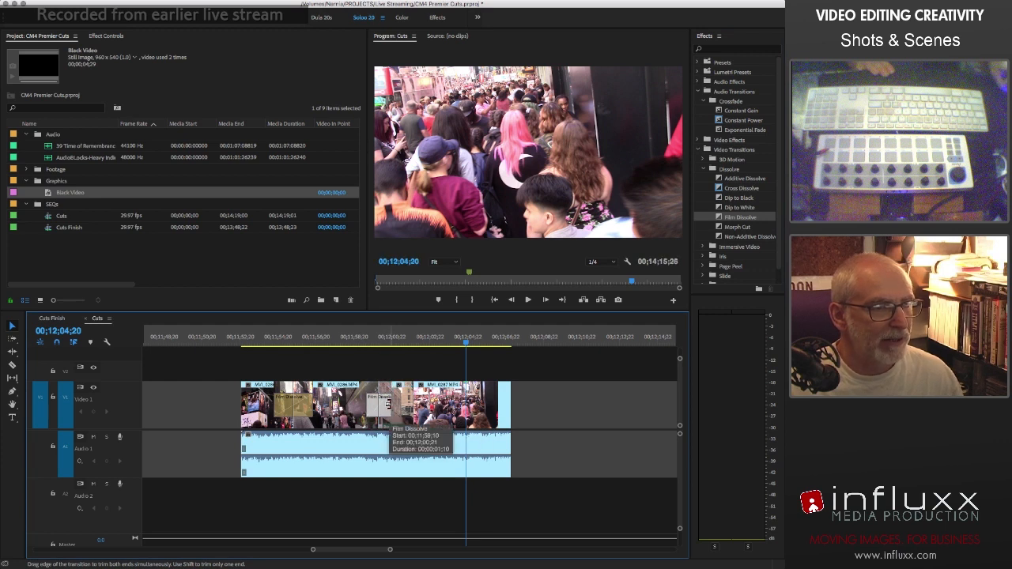
left_click(253, 340)
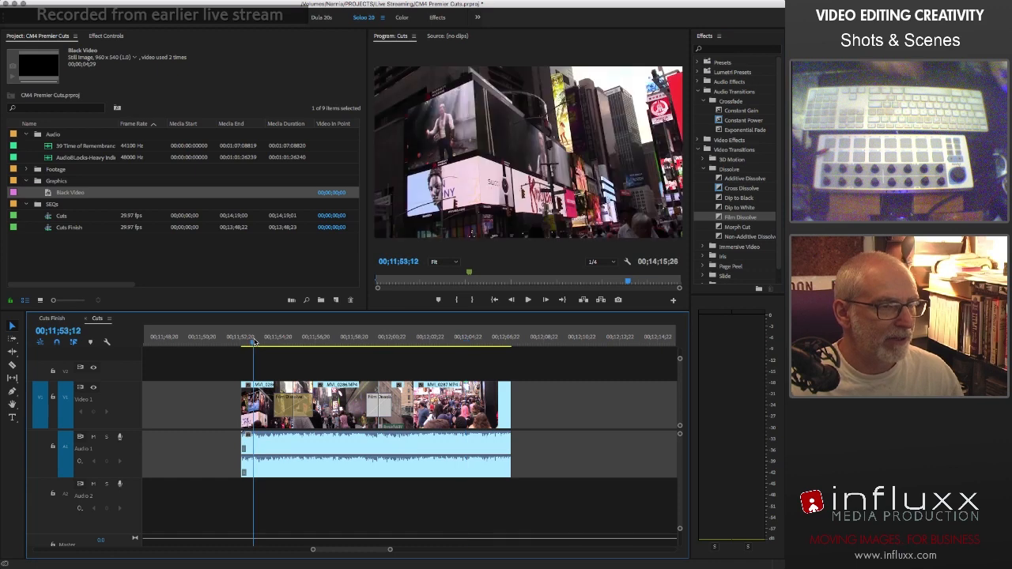
key("space")
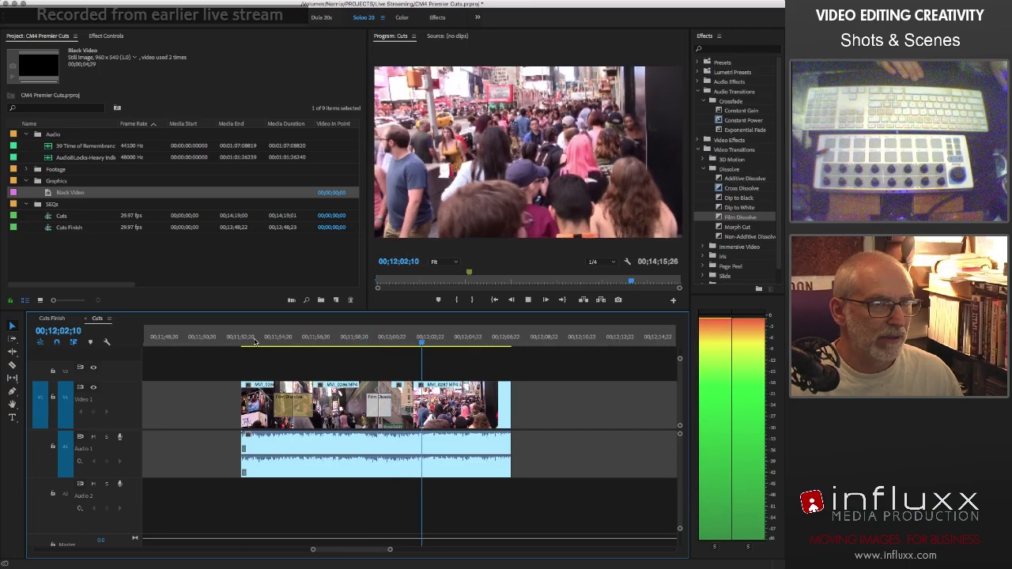
key("space")
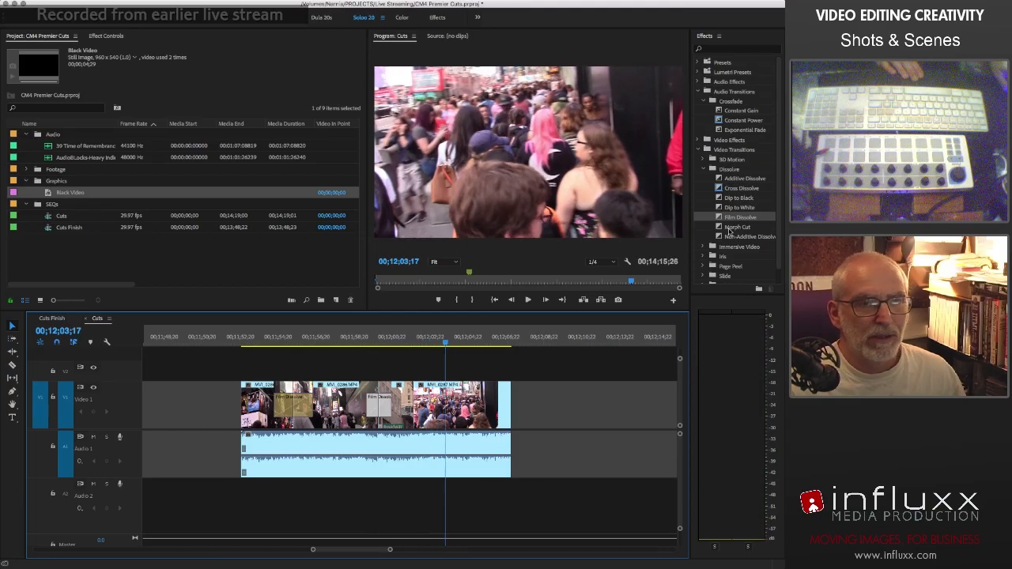
- Apply a Film Dissolve between the building clip and the crowd clip and play the transition
left_click_drag(717, 215, 406, 405)
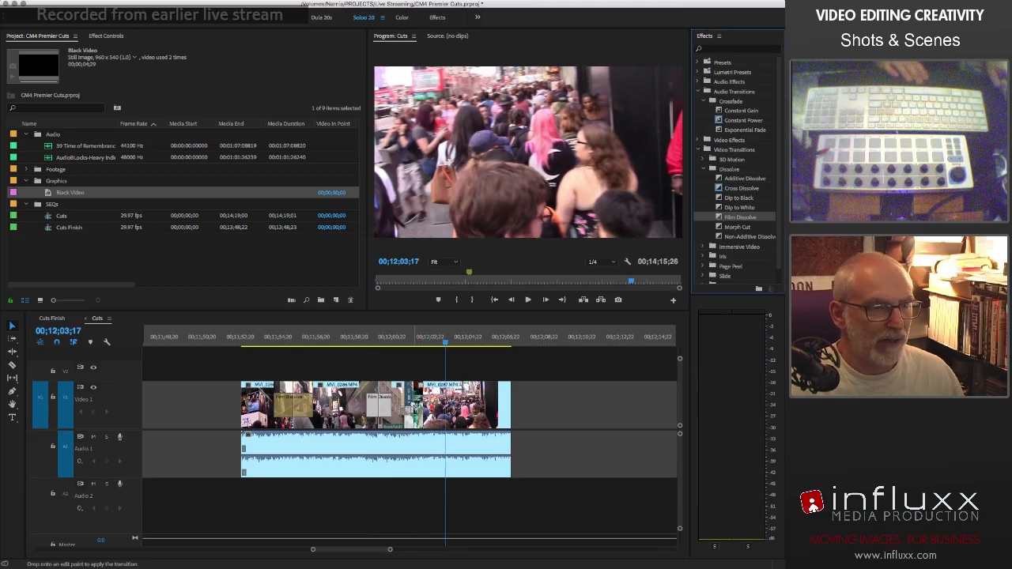
left_click(406, 338)
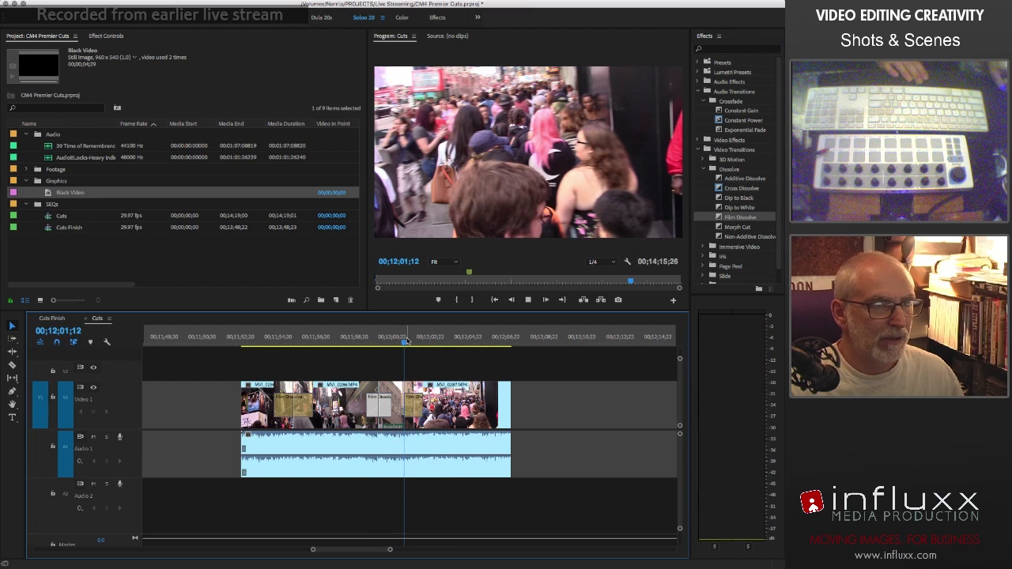
key("space")
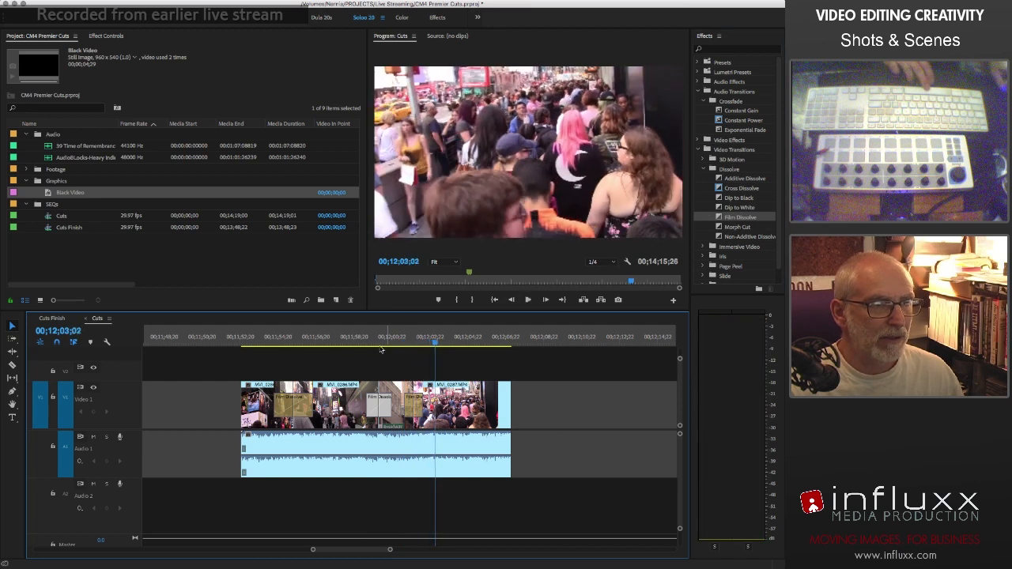
- Review the Film Dissolve into the building clip, replace it with a Cross Dissolve, and play the new transition
left_click(359, 340)
key("space")
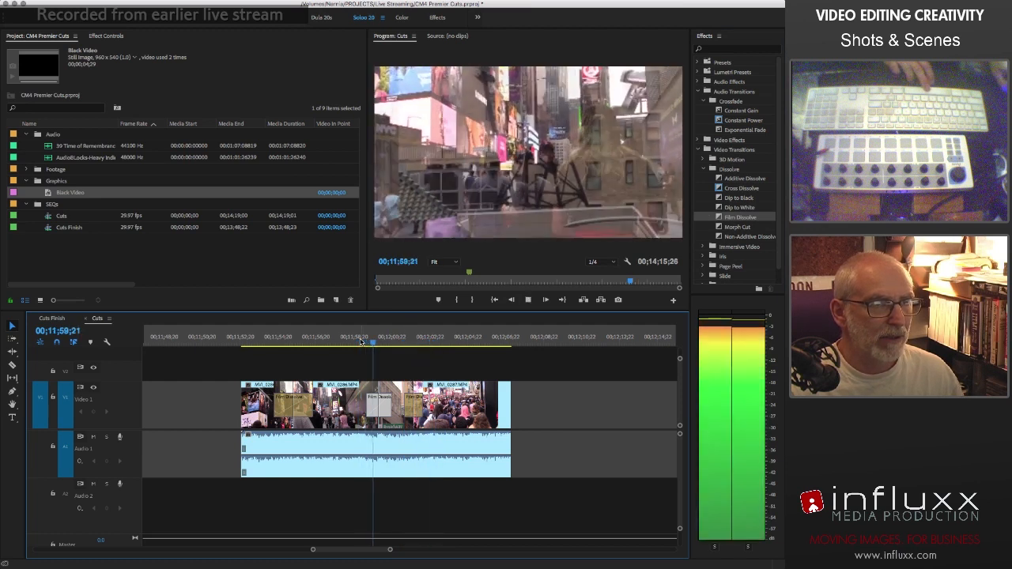
key("space")
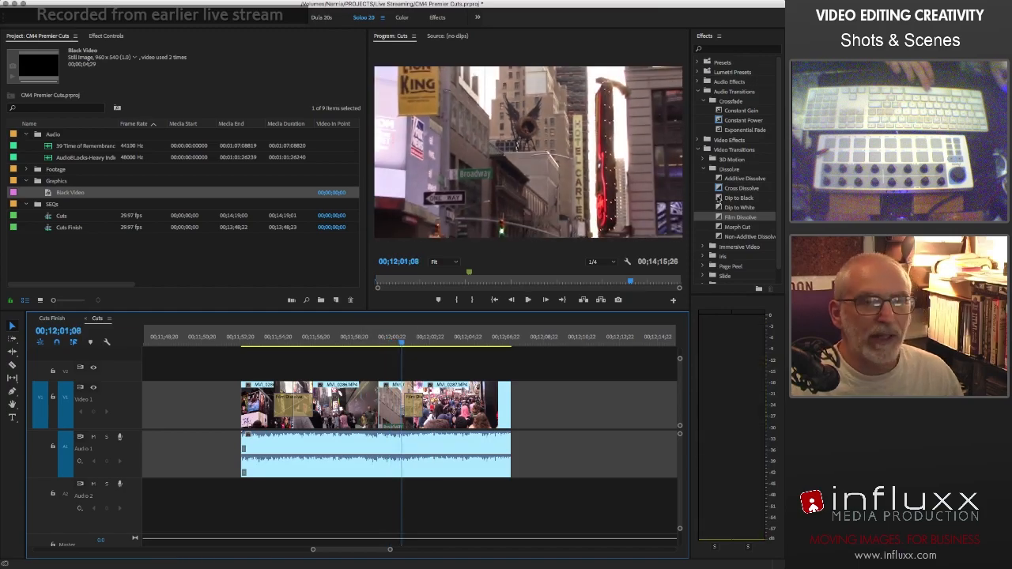
left_click_drag(719, 189, 382, 409)
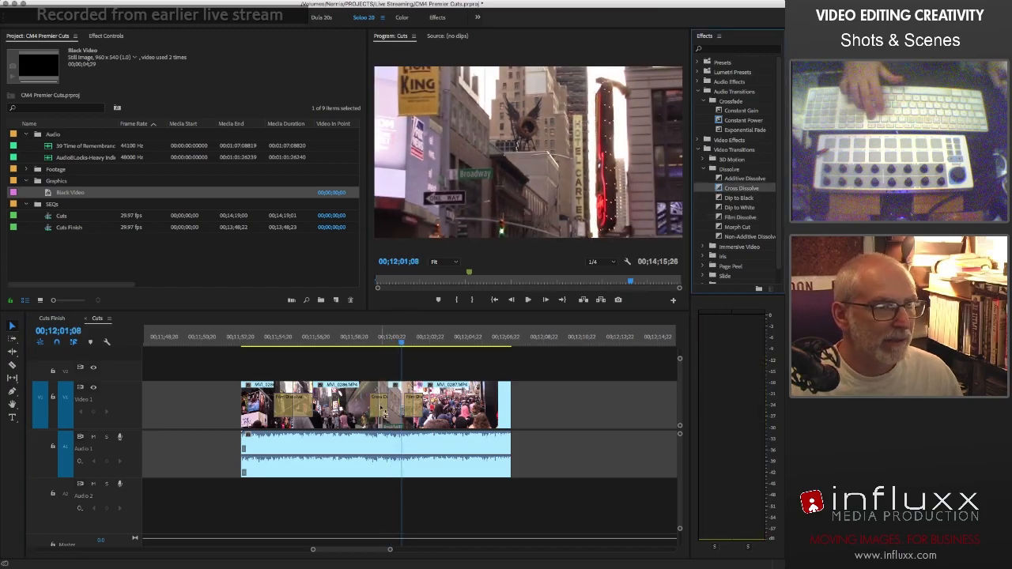
left_click(363, 340)
key("space")
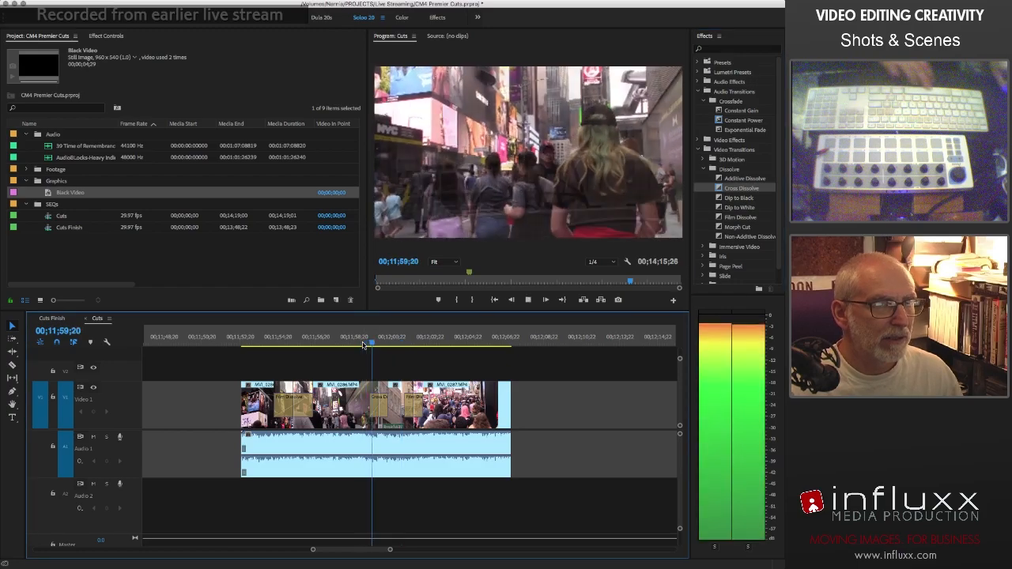
key("space")
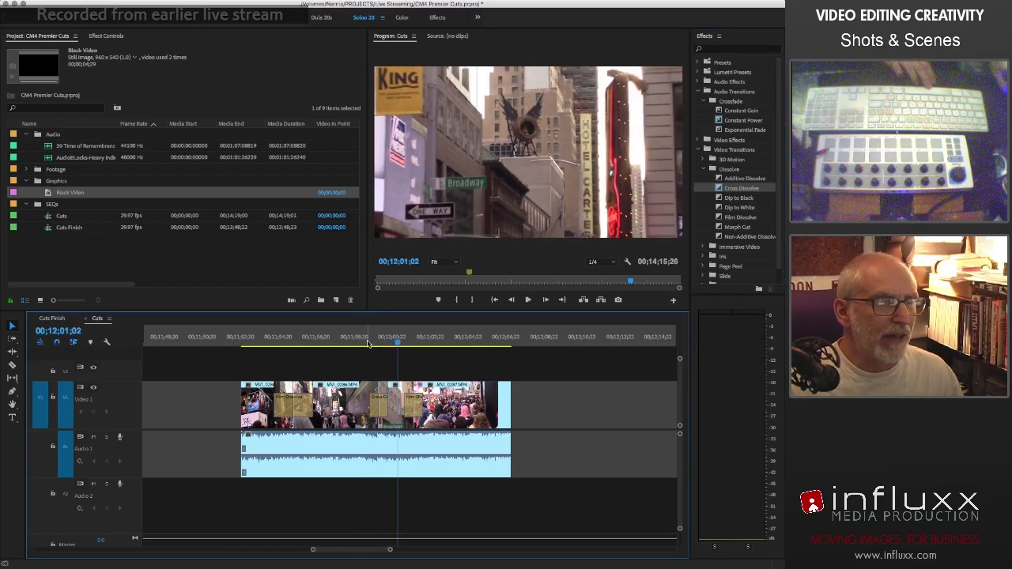
- Play and scrub through the Cross Dissolve into the building clip to examine how the two images blend
left_click(365, 341)
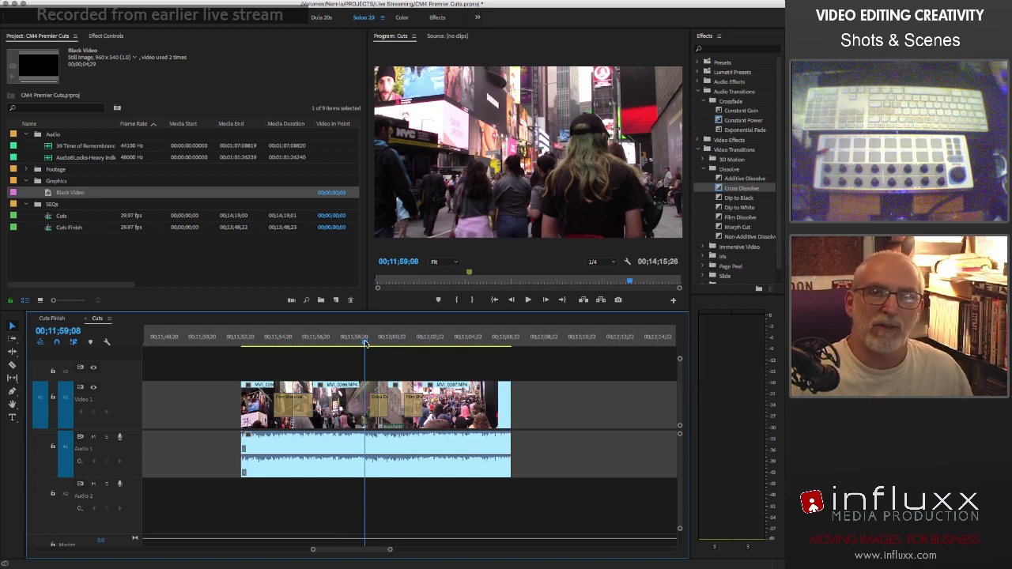
left_click_drag(366, 342, 368, 344)
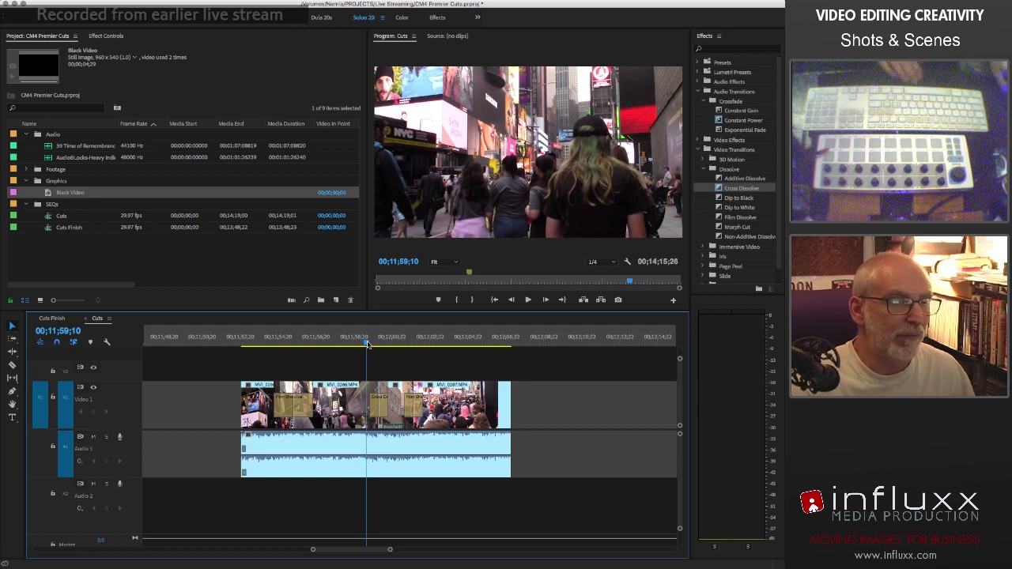
key("space")
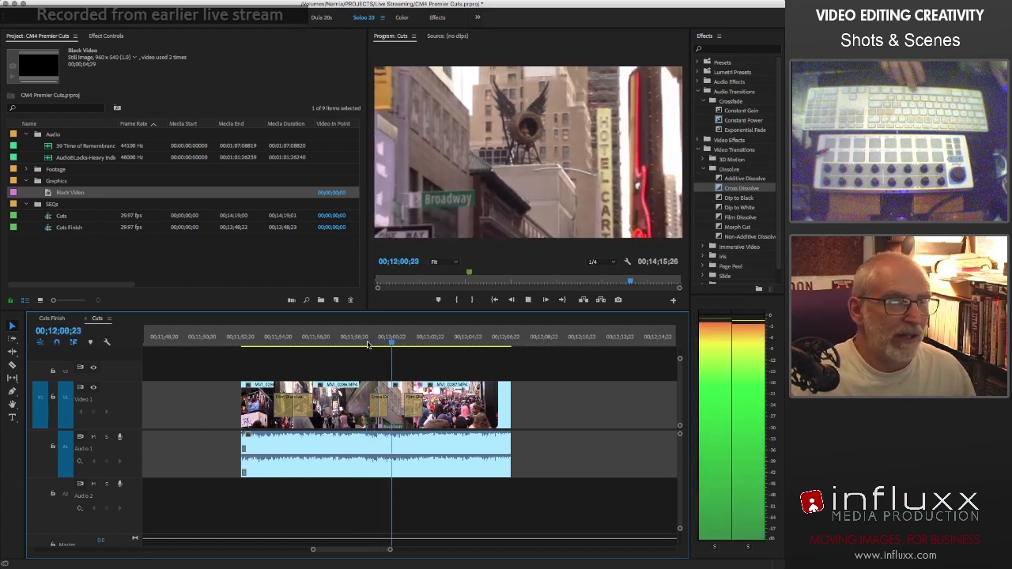
key("space")
left_click_drag(368, 345, 383, 347)
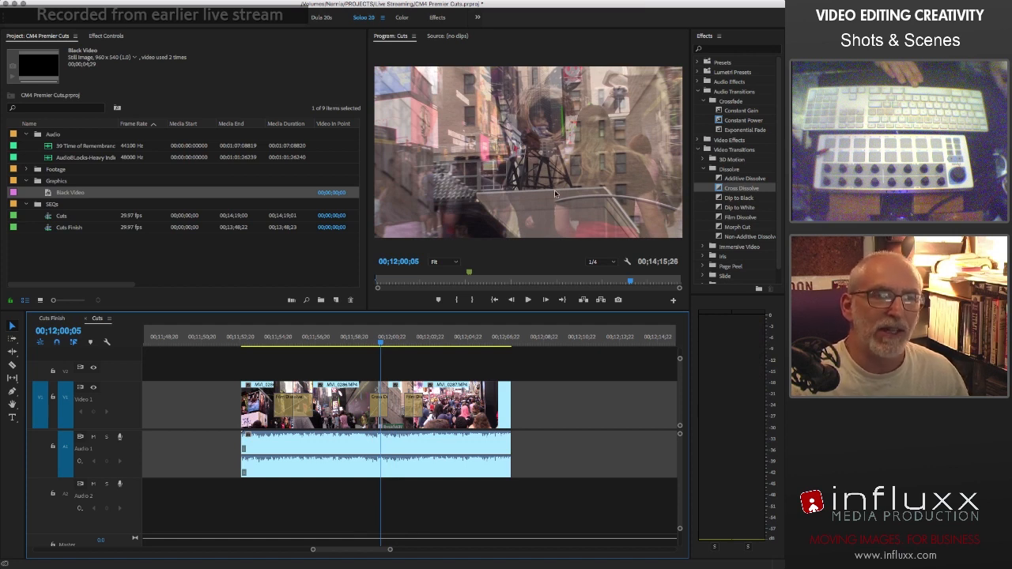
left_click_drag(380, 344, 393, 345)
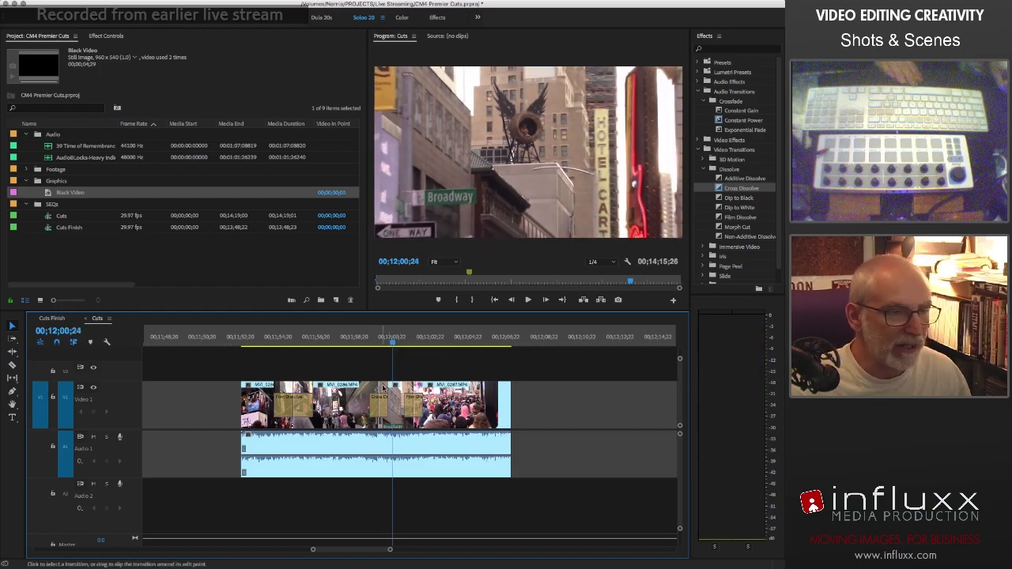
- Shorten the dissolves at both ends of the building clip and play the sequence through them
key("=")
left_click_drag(397, 406, 440, 406)
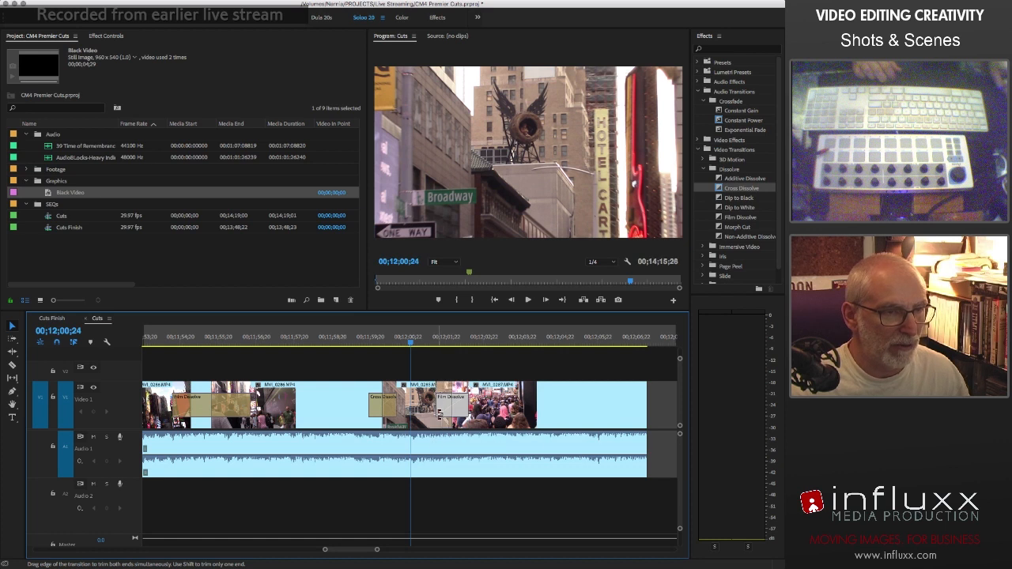
left_click(357, 340)
key("space")
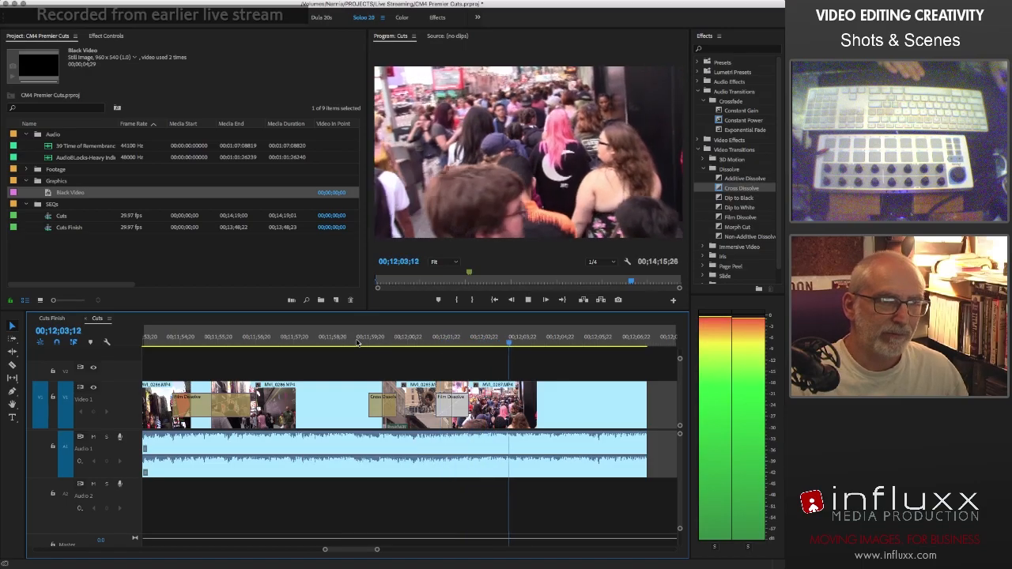
- Play the end of the building cutaway section and examine the continuous street audio clip beneath its dissolves
key("space")
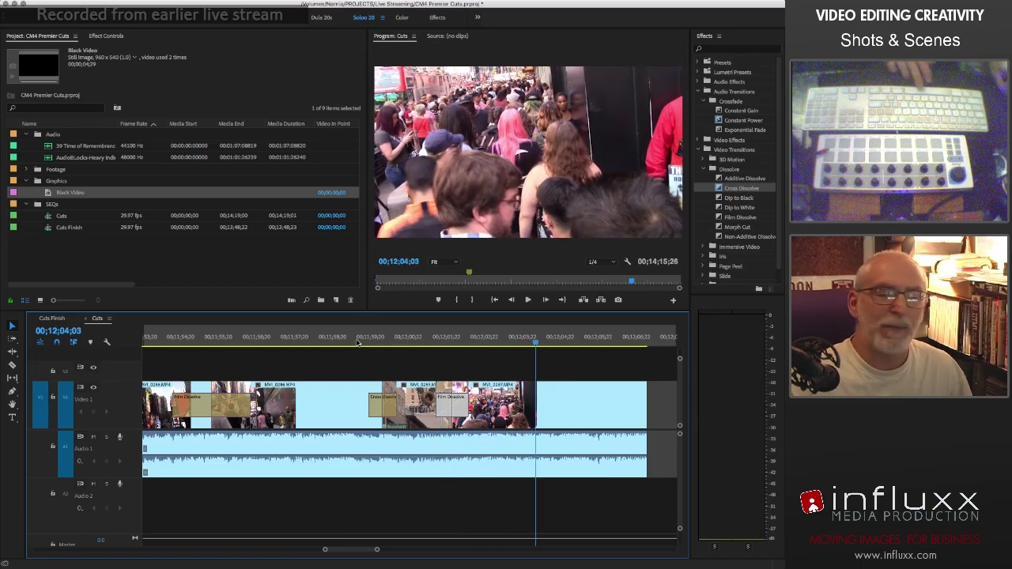
key("space")
key("space")
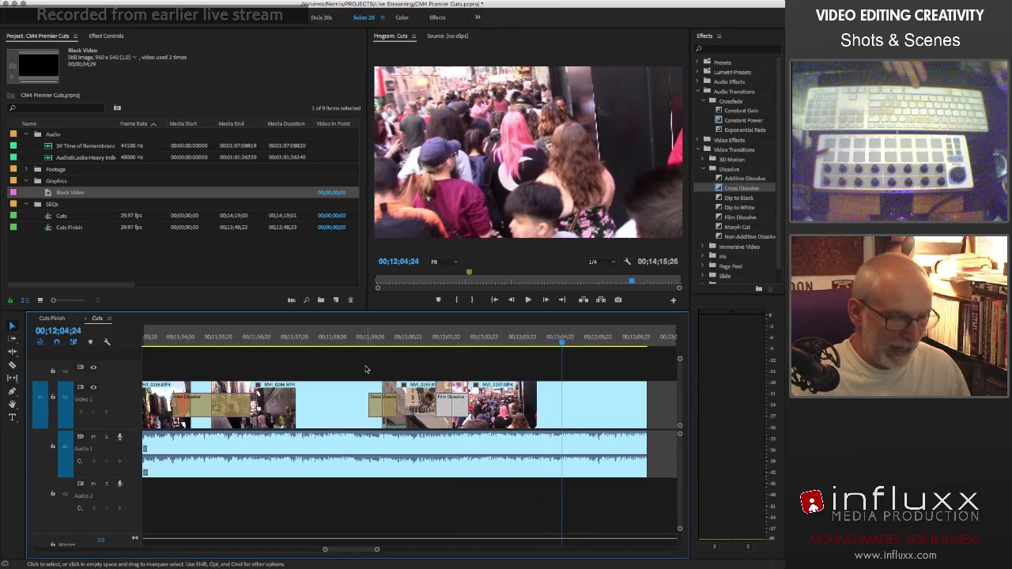
key("minus")
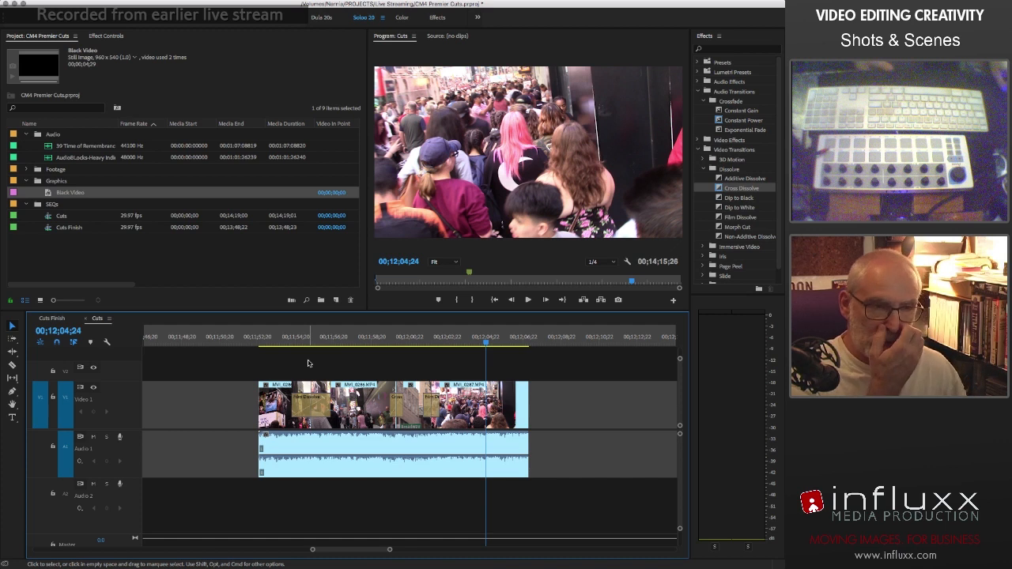
left_click(354, 442)
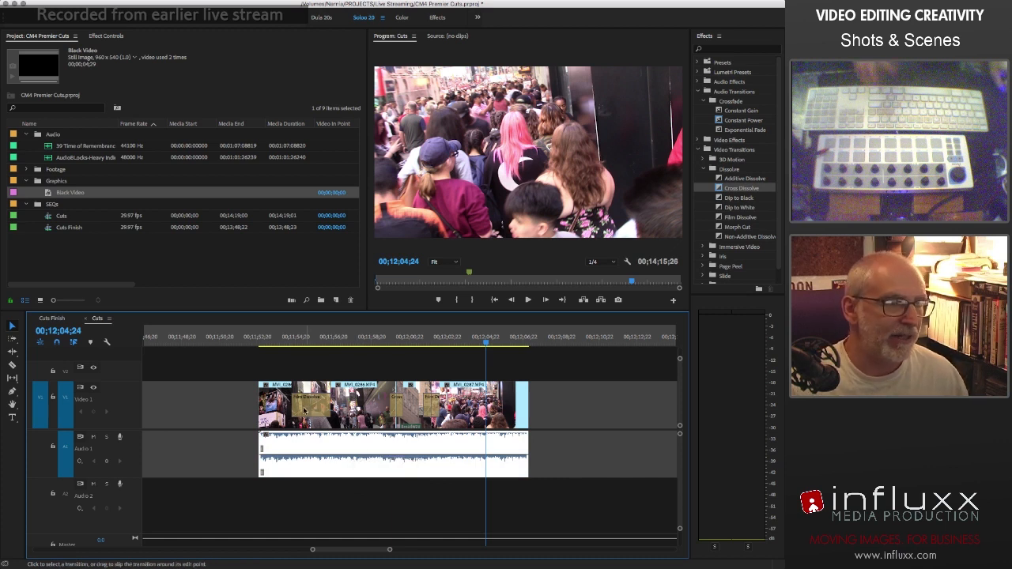
left_click(299, 409)
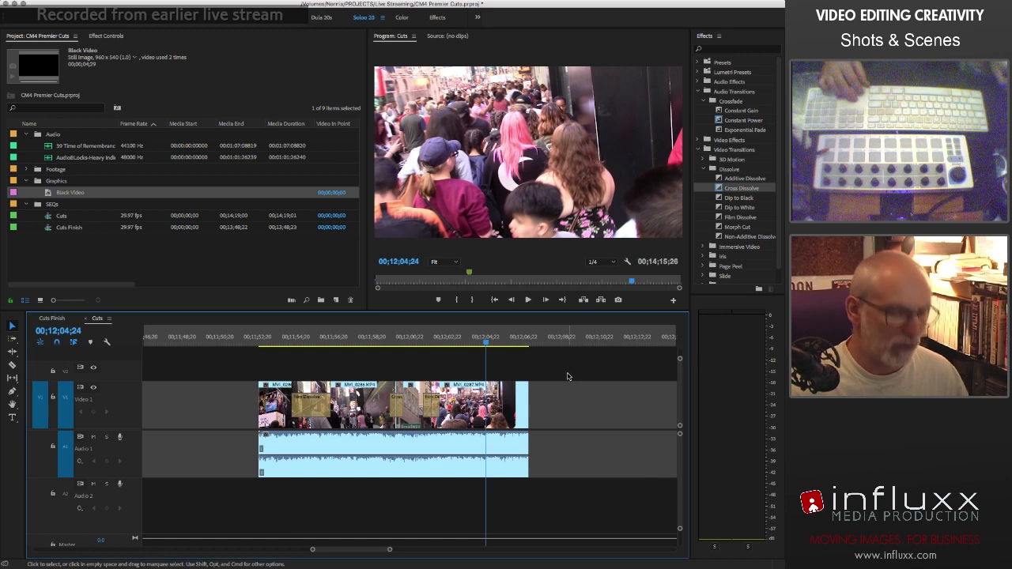
- Find the silent crowd clip further along the sequence and split it at 00;13;06;19
scroll(565, 380, "right", 5)
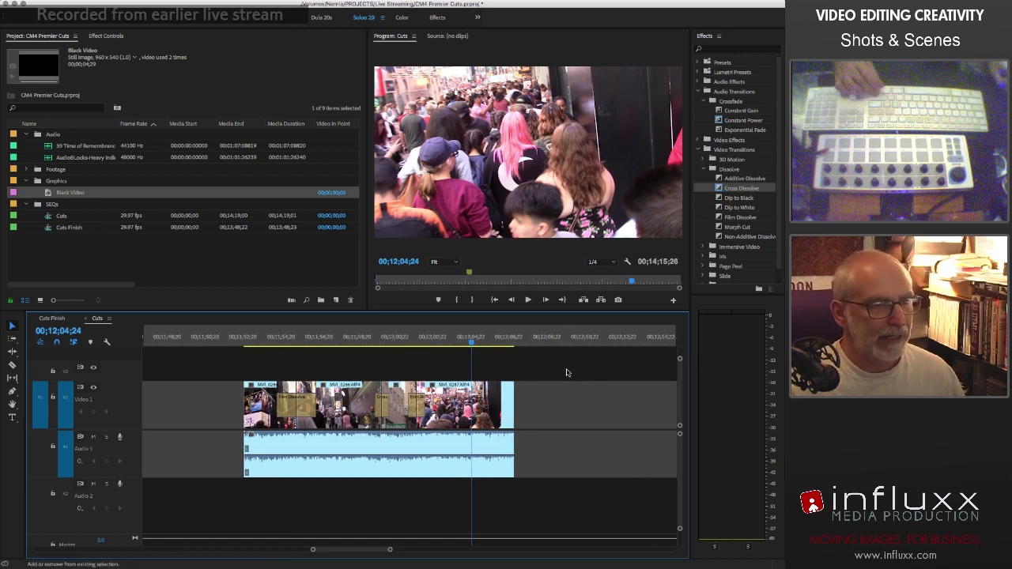
scroll(561, 383, "right", 15)
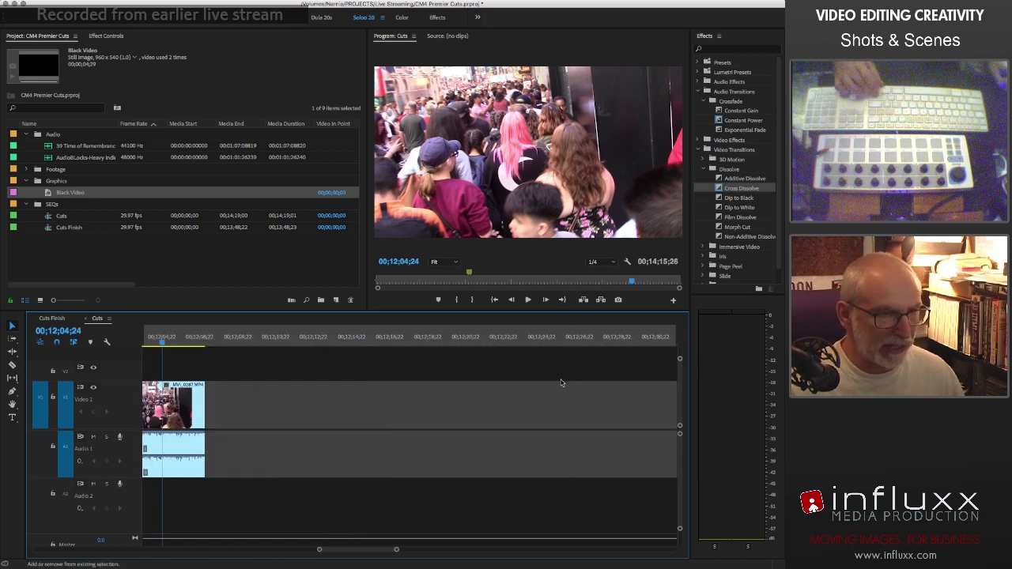
scroll(560, 383, "right", 12)
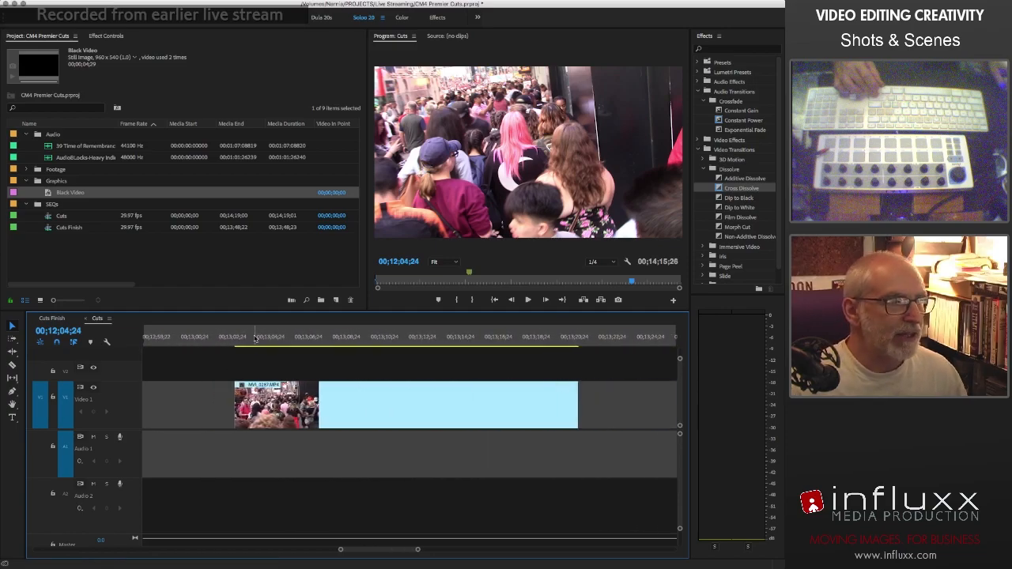
left_click(251, 342)
left_click_drag(252, 343, 325, 344)
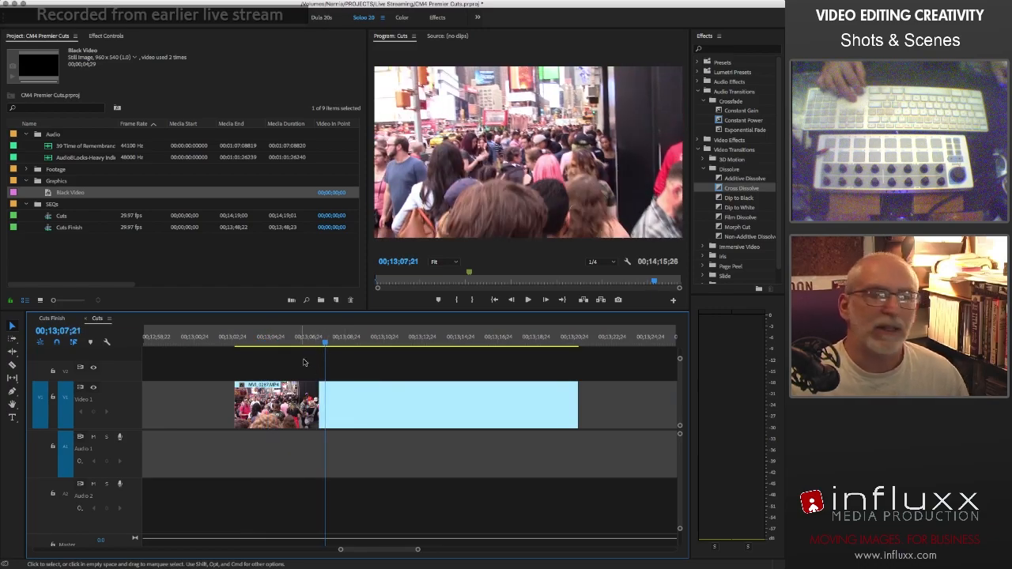
left_click_drag(324, 343, 308, 345)
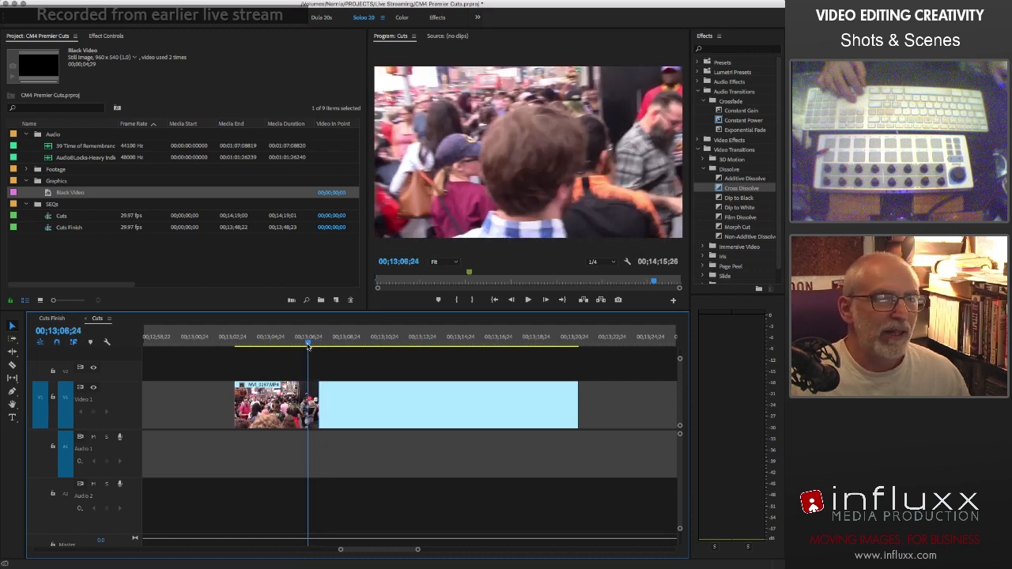
left_click_drag(308, 344, 306, 345)
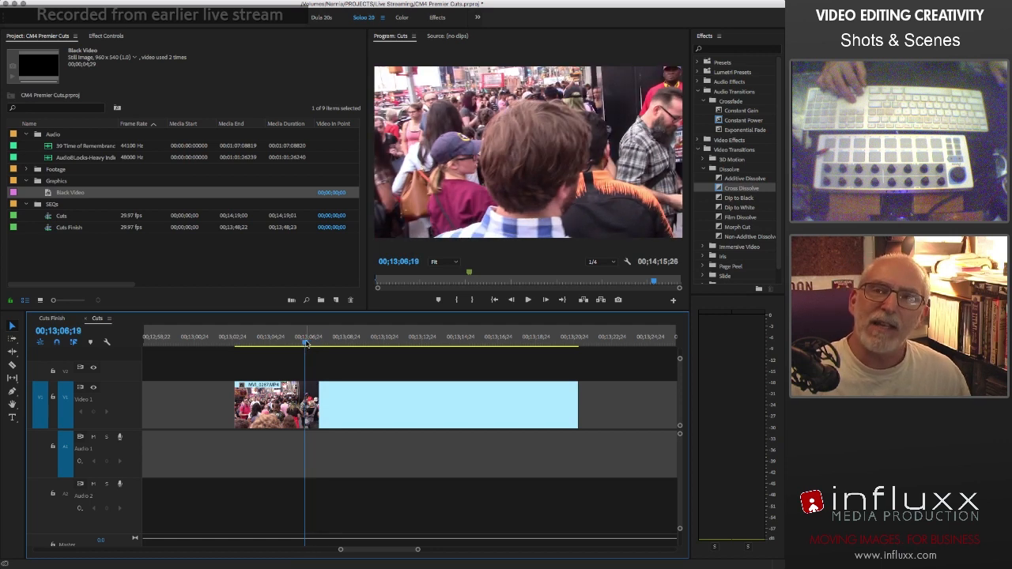
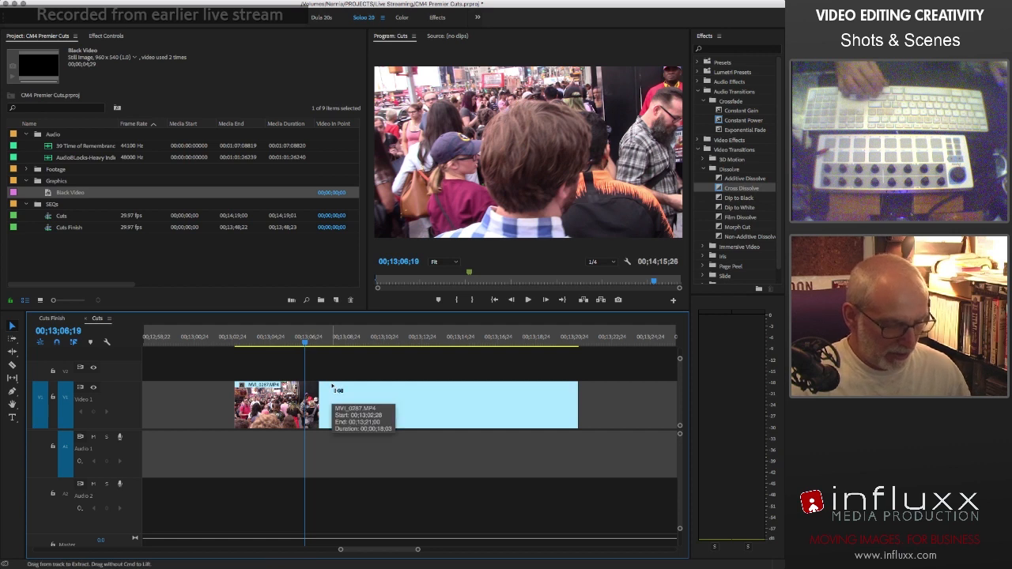
key("super+k")
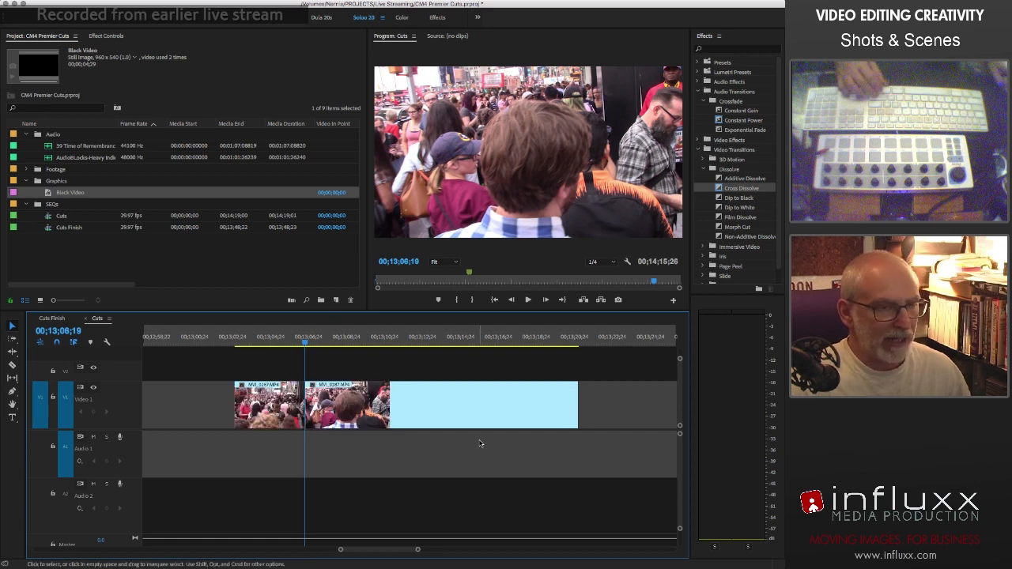
- Split the remaining part of the crowd clip again at 00;13;16;25
left_click(502, 338)
left_click_drag(500, 341, 496, 343)
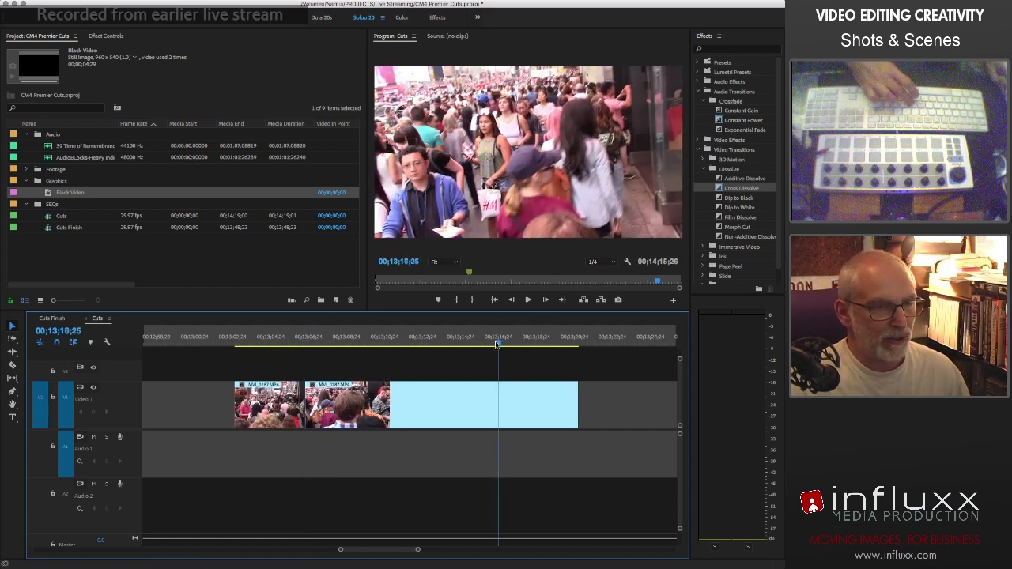
key("super+k")
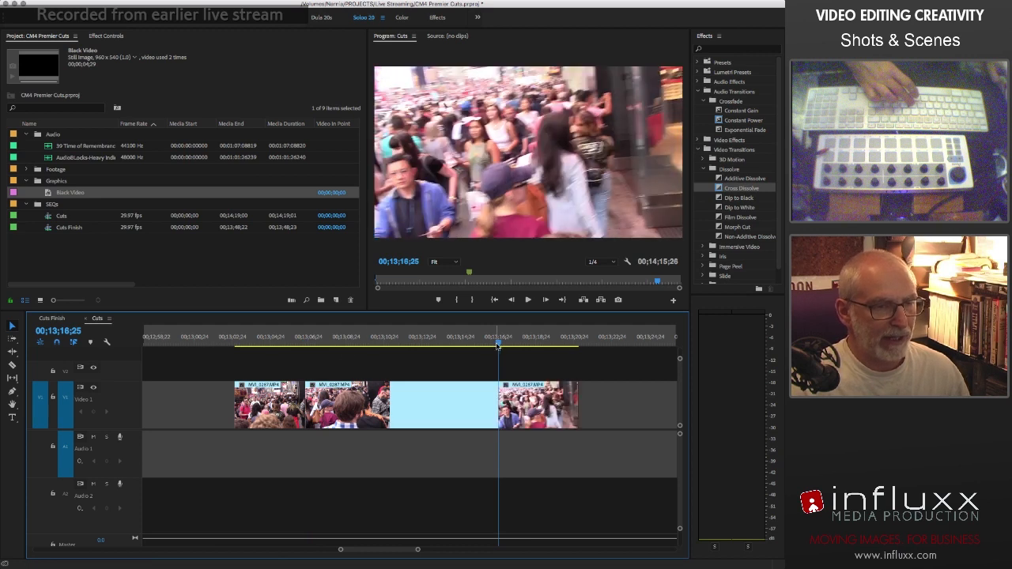
- Play the crowd clip from 00;13;03;13 through the first split and stop at 00;13;07;01
left_click(245, 340)
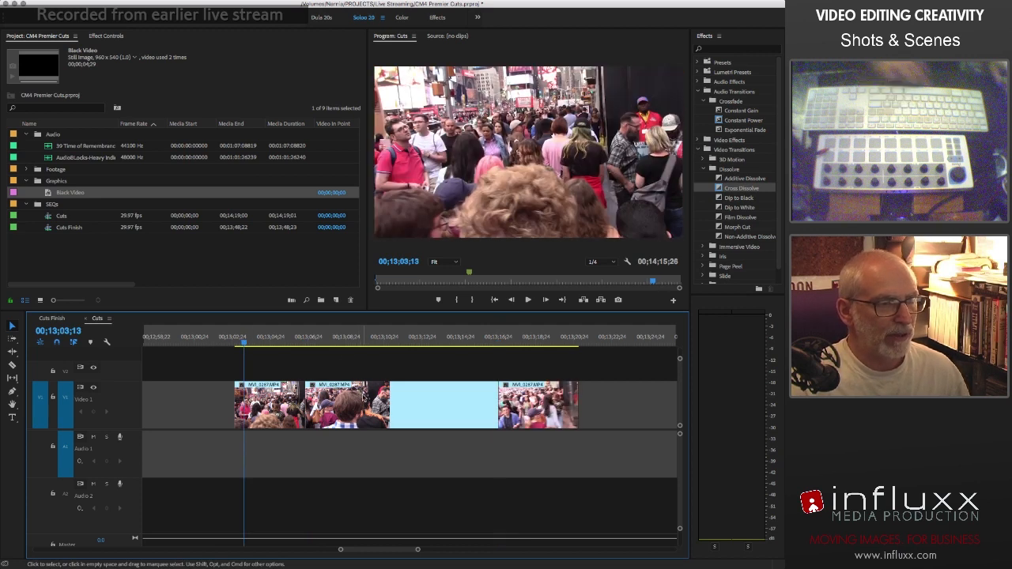
key("space")
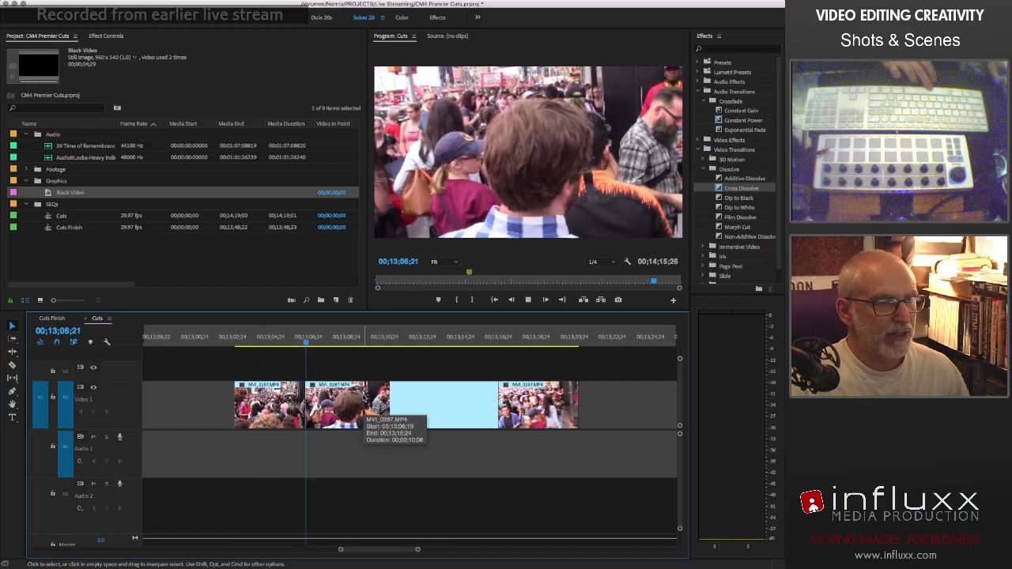
key("space")
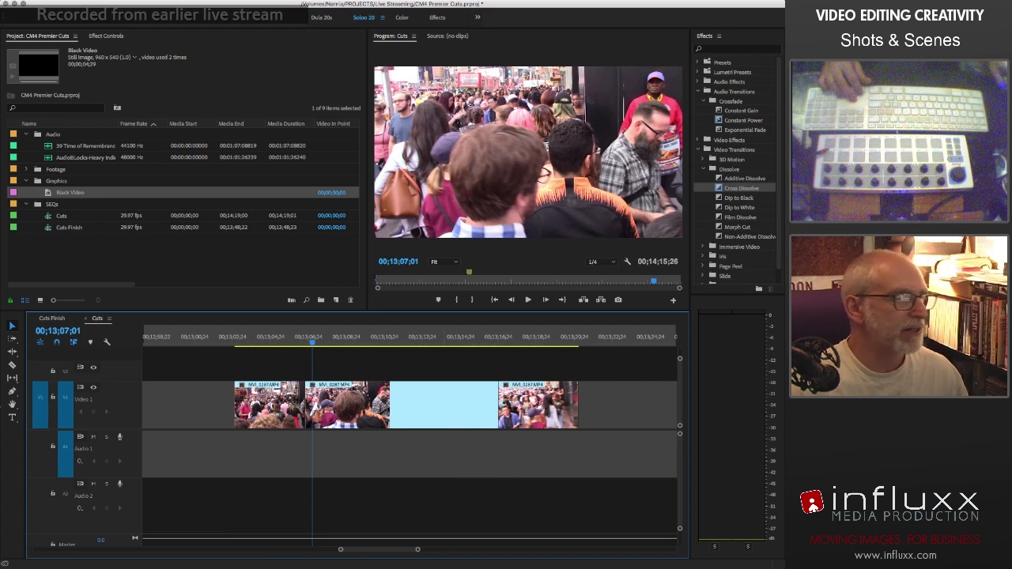
- Add a two-line text title reading "HUMAN LANDFILL" over the crowd shot at 00;13;07;01
left_click(13, 419)
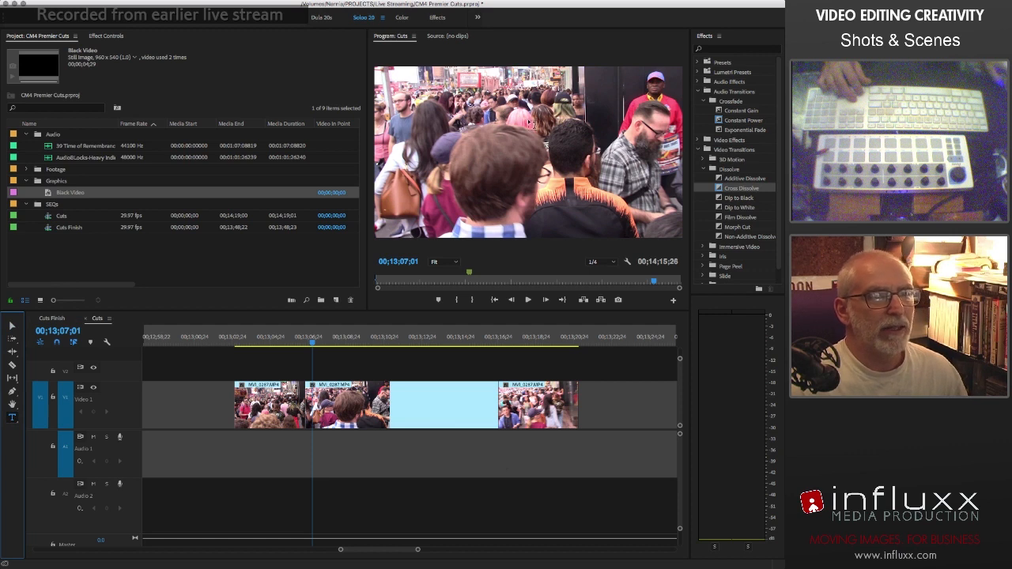
left_click(530, 124)
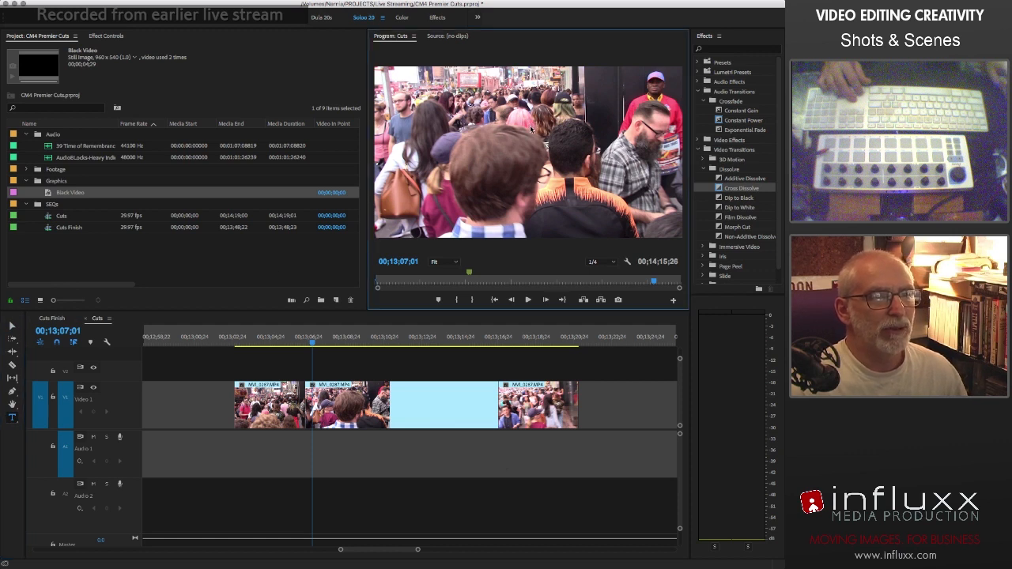
left_click(532, 126)
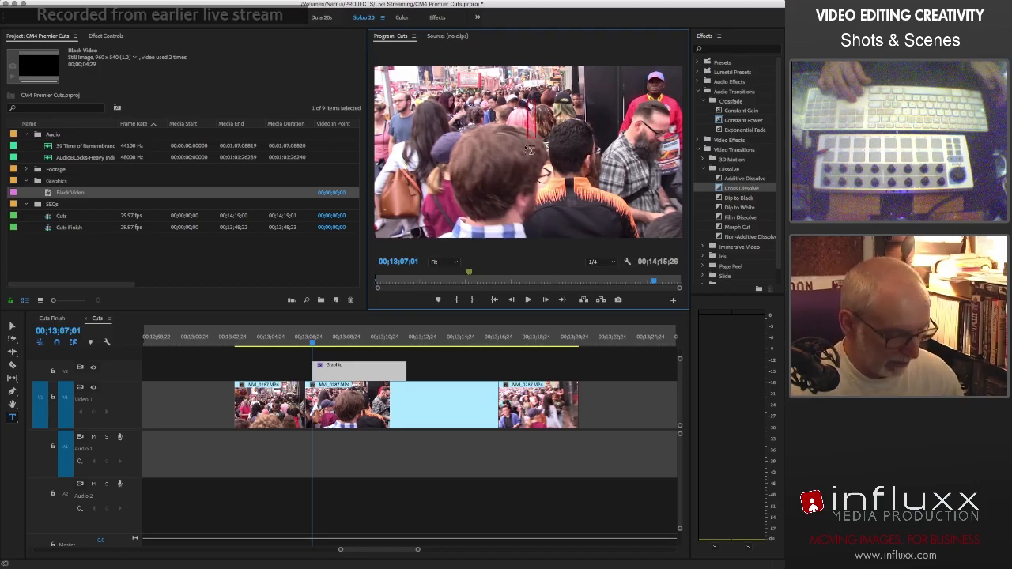
type("HUMAN ")
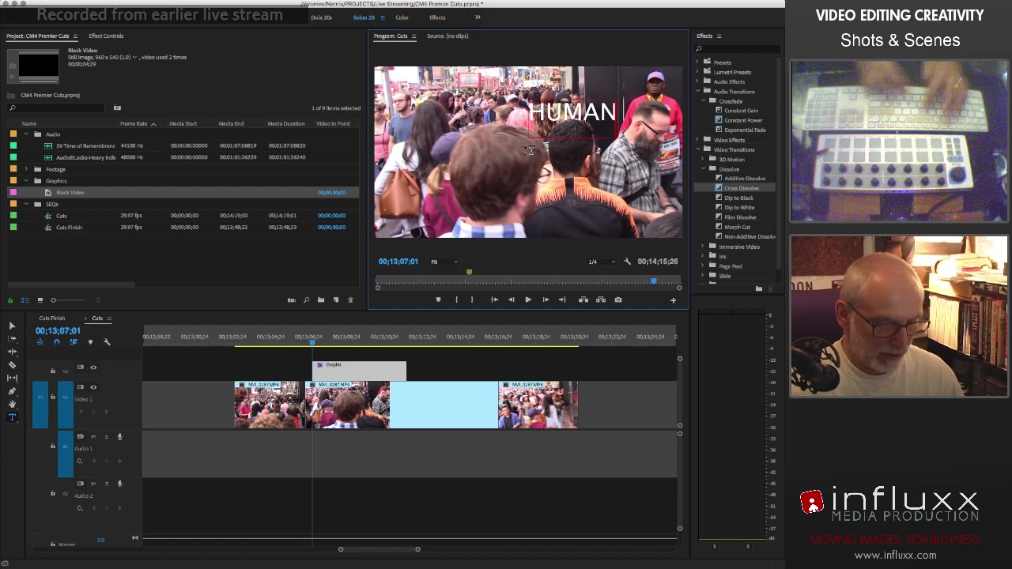
type("LANDFILL")
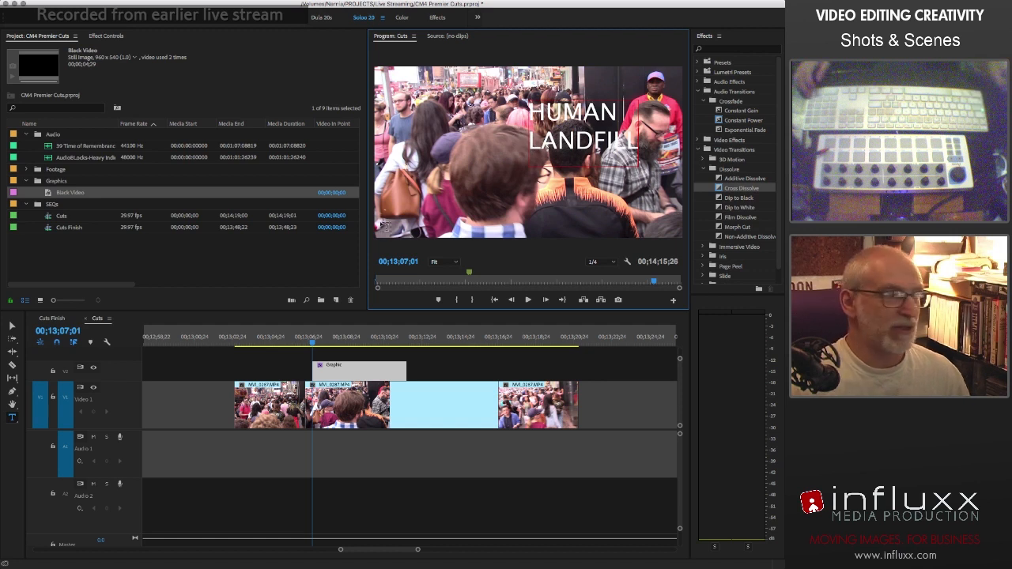
left_click(12, 326)
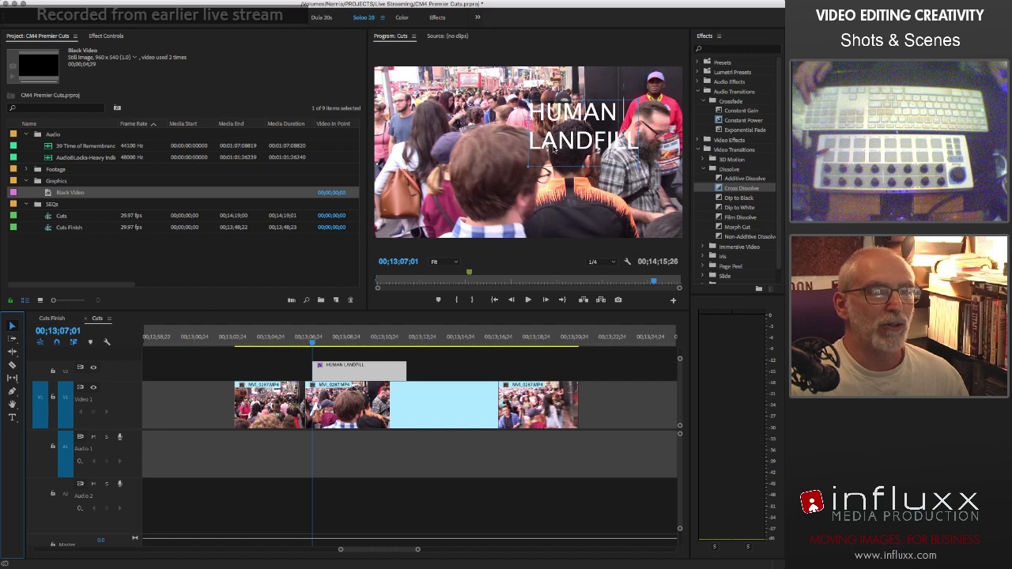
- Turn off opacity animation for the title graphic and collapse its Opacity settings
left_click(105, 37)
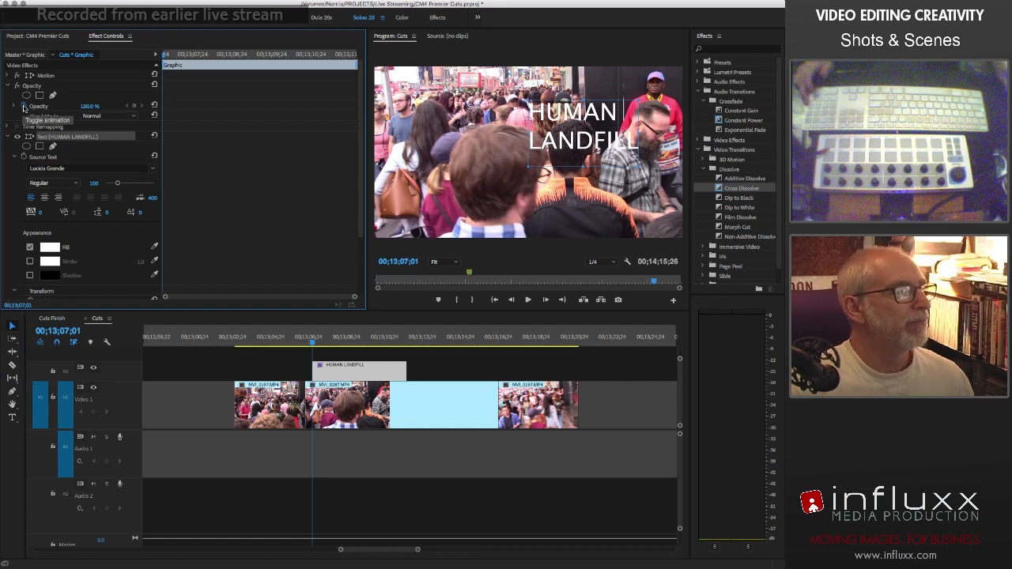
left_click(23, 107)
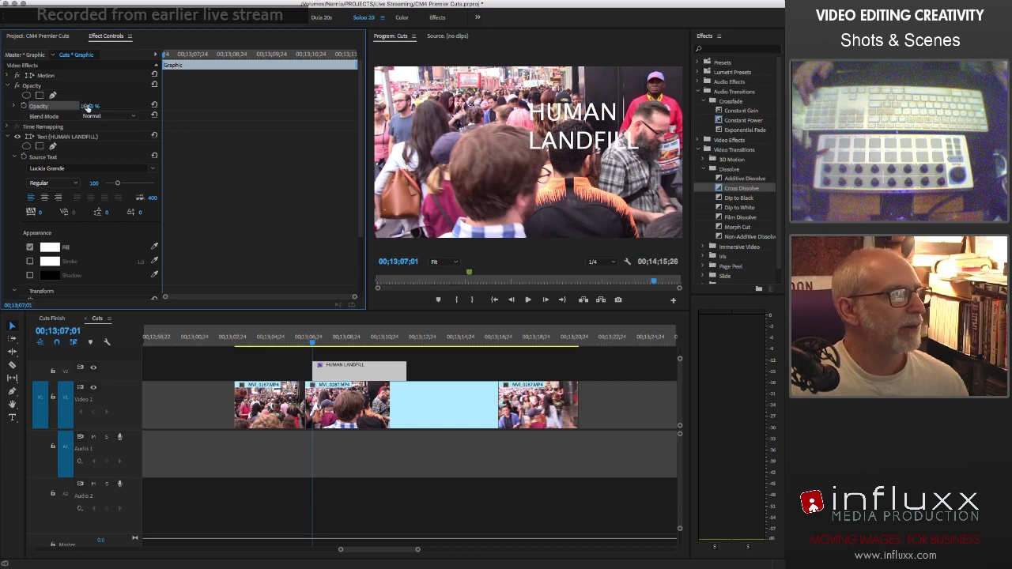
left_click(8, 87)
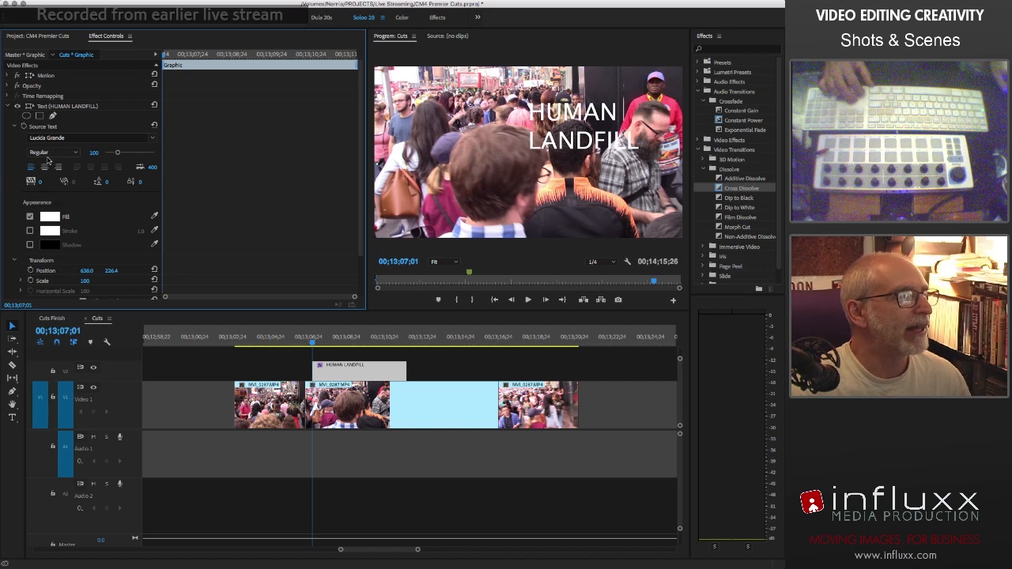
- Set the title's font to Avenir Next Ultra Light at size 195 and centre-align its text
left_click(154, 139)
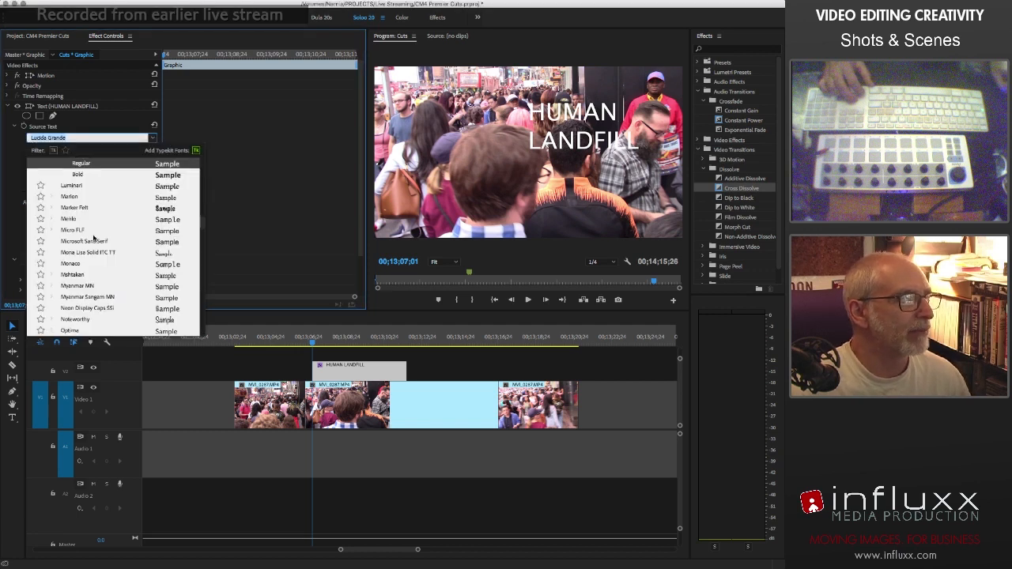
scroll(93, 228, "up", 5)
scroll(93, 228, "down", 5)
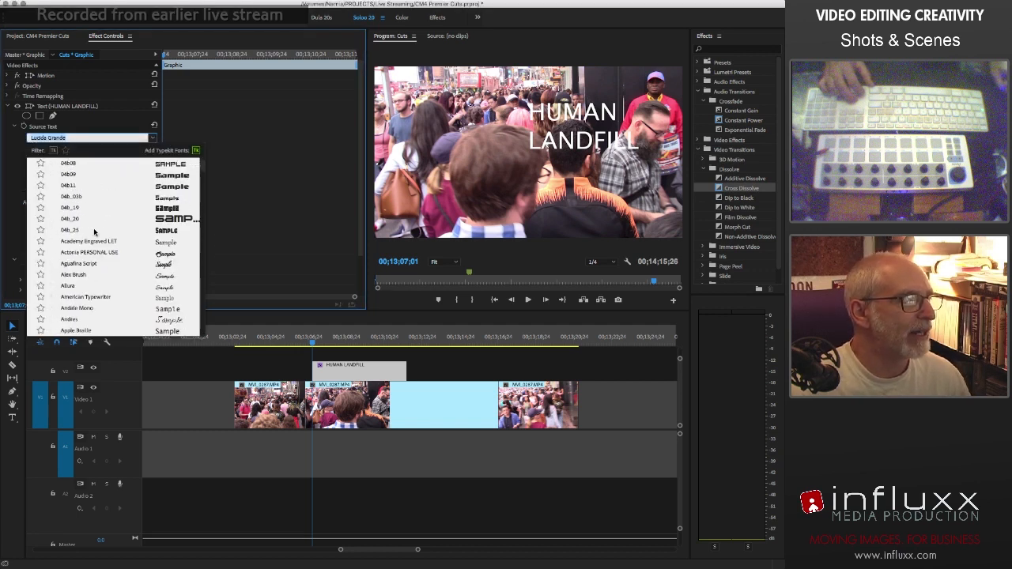
scroll(94, 231, "down", 2)
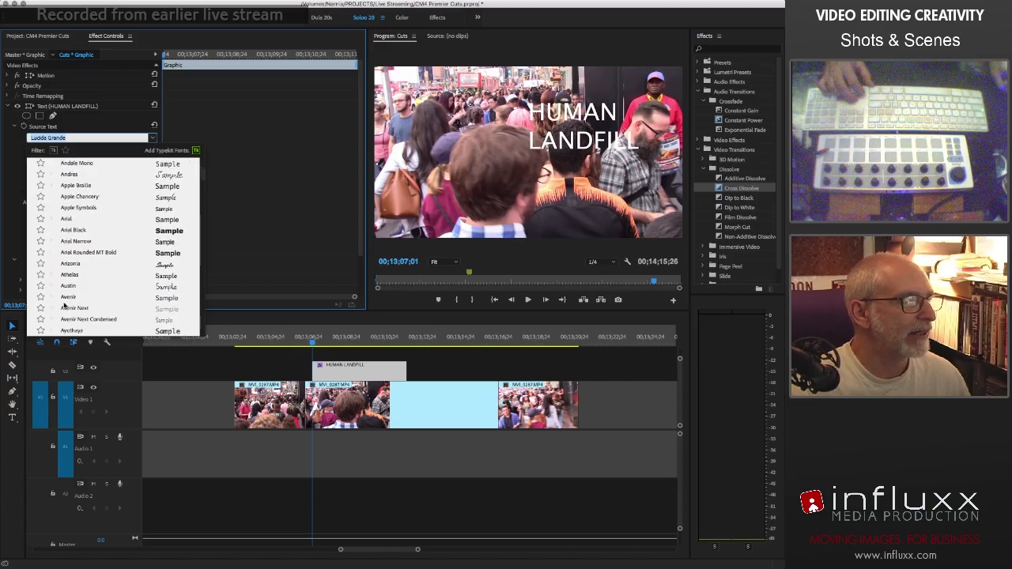
scroll(75, 316, "down", 1)
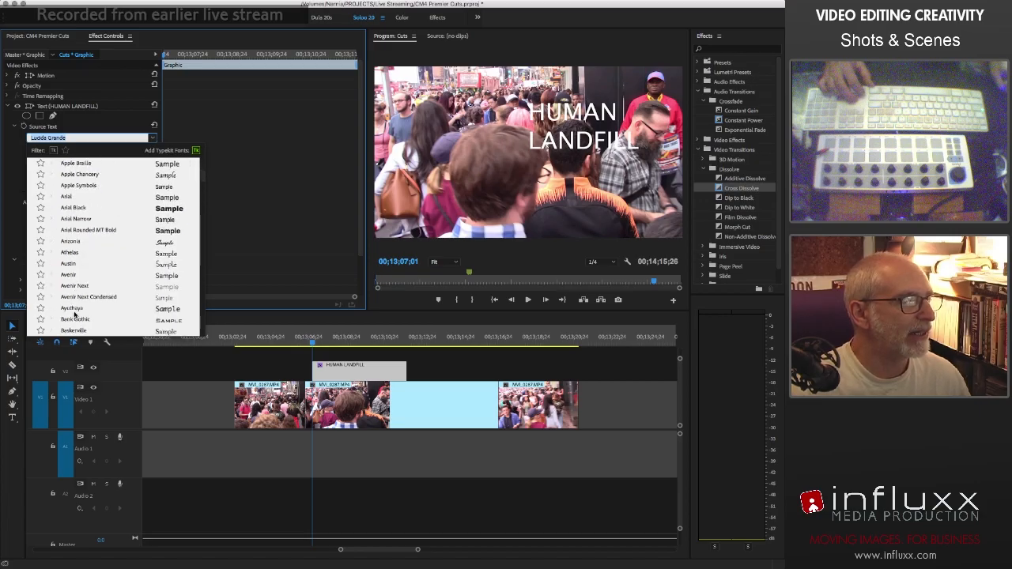
left_click(80, 286)
left_click(76, 153)
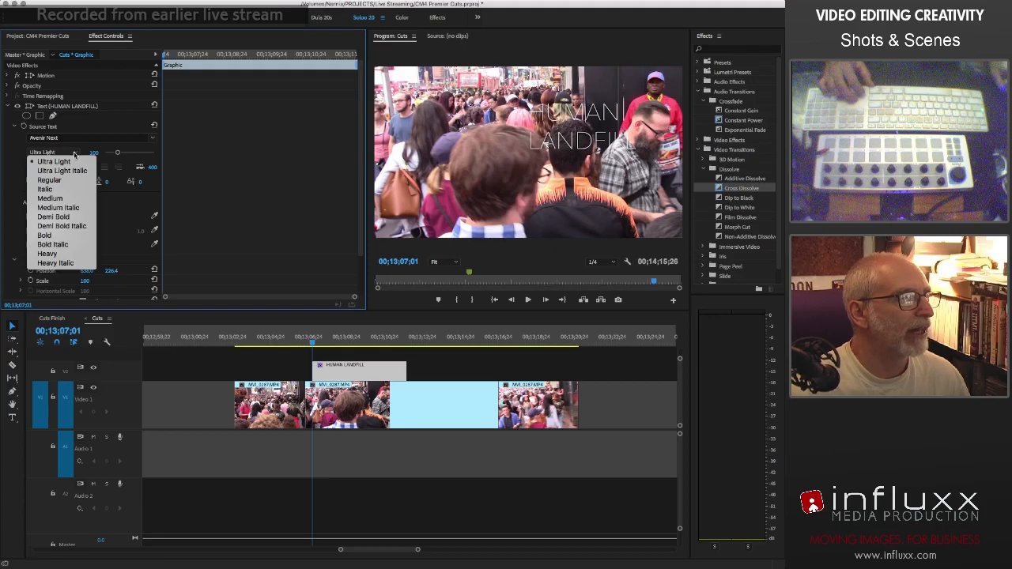
left_click(74, 154)
left_click_drag(117, 153, 129, 152)
left_click(45, 167)
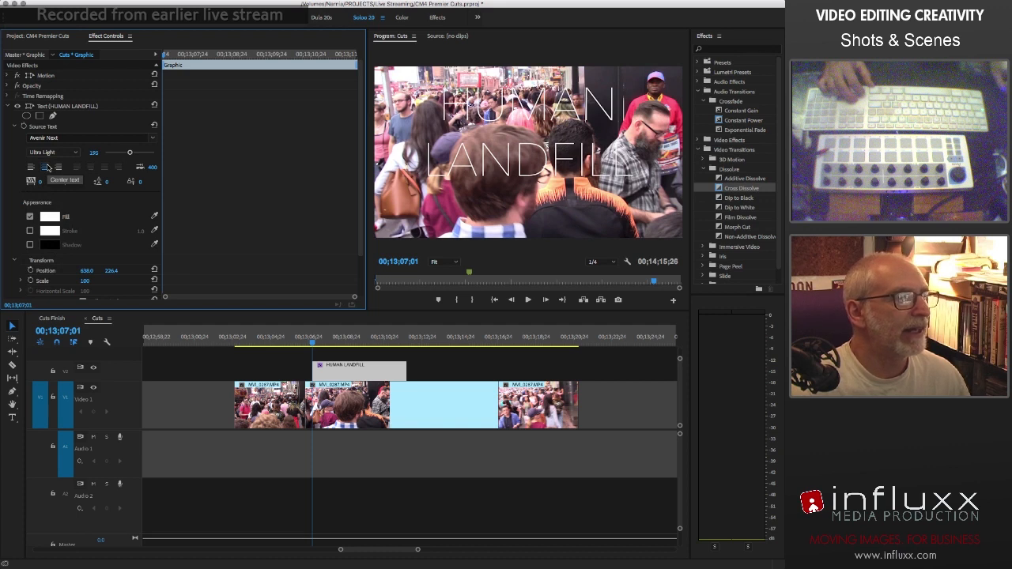
- Reset the HUMAN LANDFILL text's position to 640, 360
right_click(484, 151)
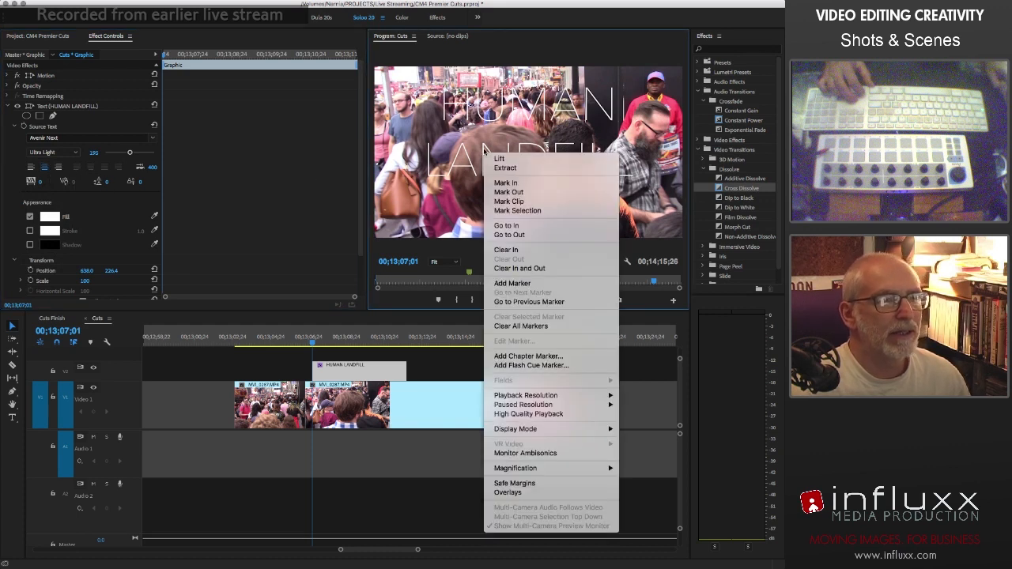
left_click(423, 172)
scroll(109, 247, "down", 3)
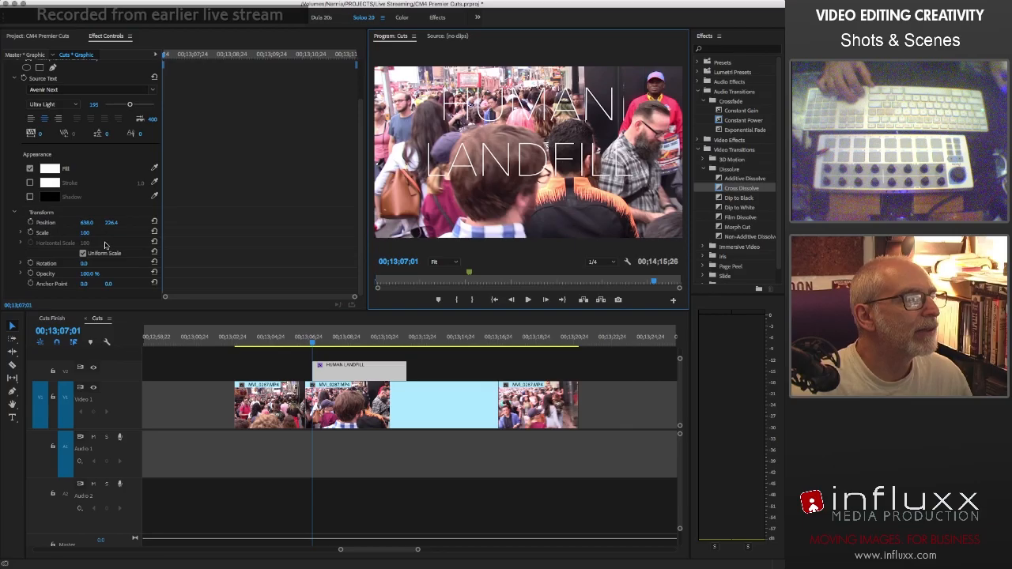
left_click(155, 221)
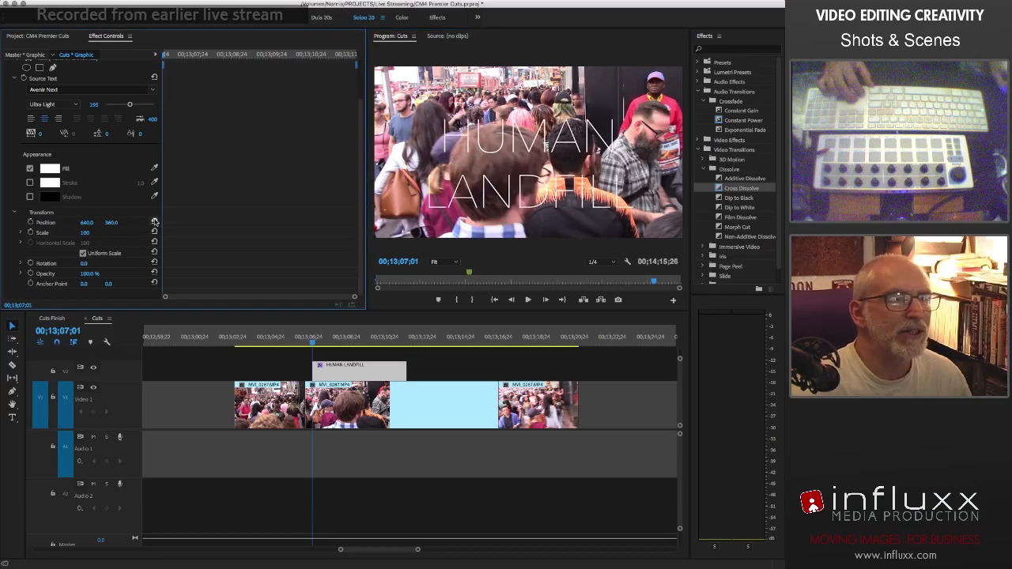
scroll(111, 223, "up", 3)
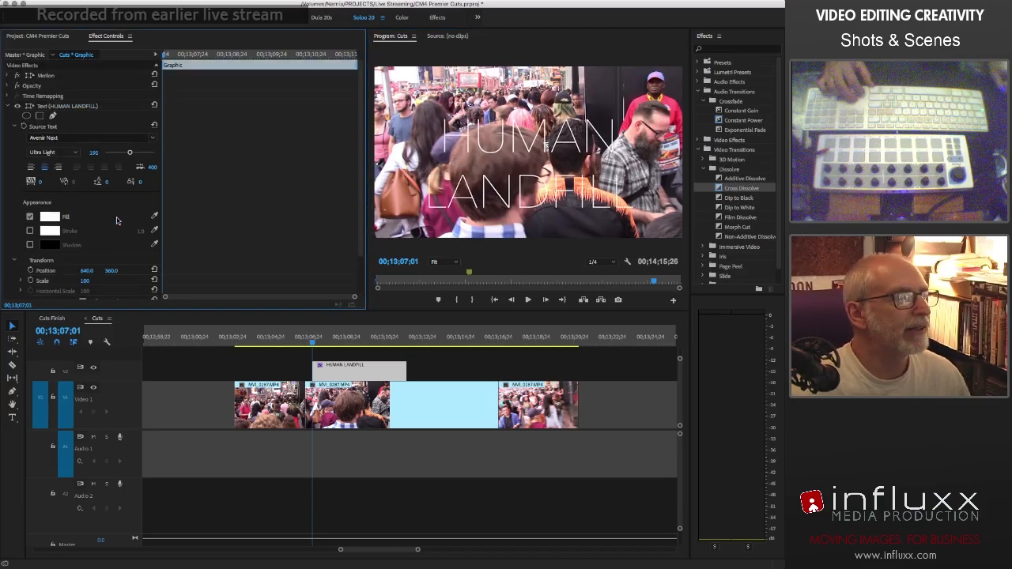
scroll(117, 221, "down", 3)
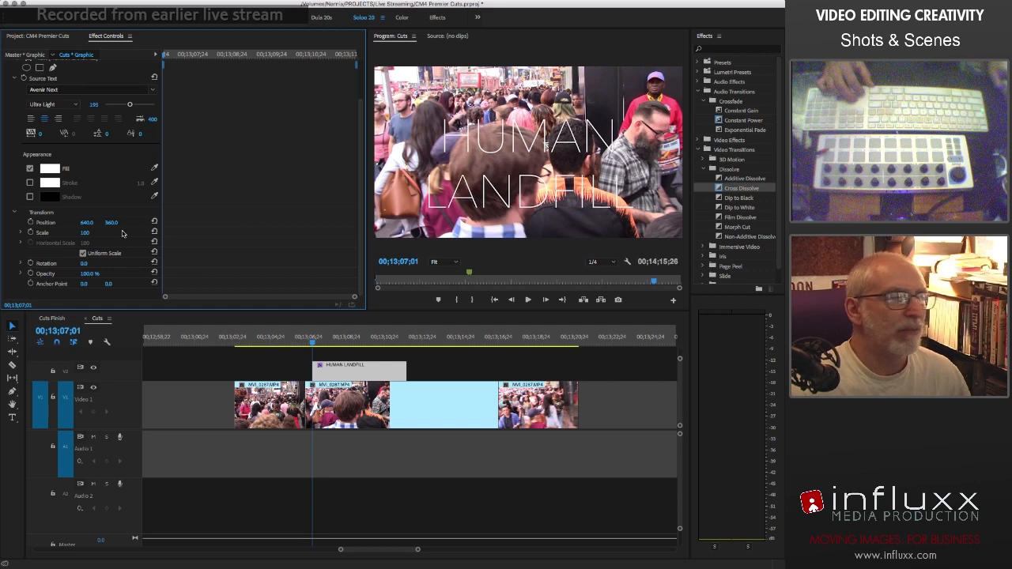
key("super+s")
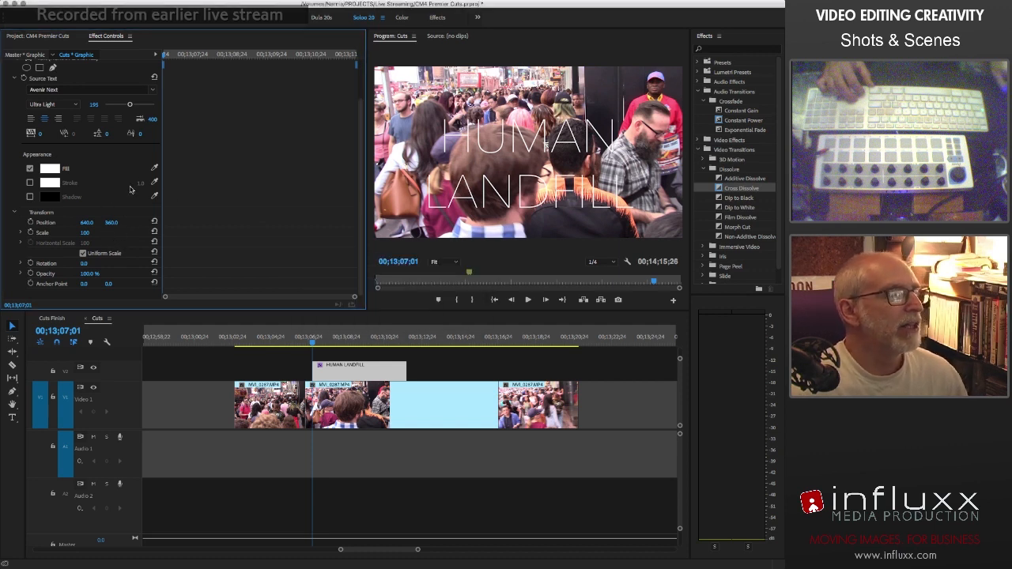
scroll(136, 181, "up", 3)
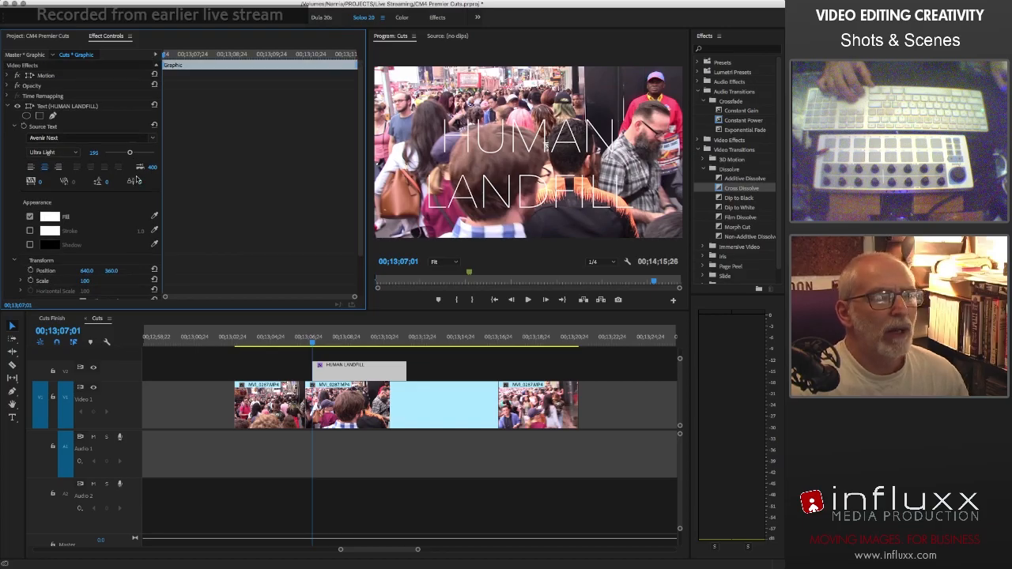
- Enlarge the title text to size 230 and tighten its leading to -66
left_click_drag(129, 152, 134, 155)
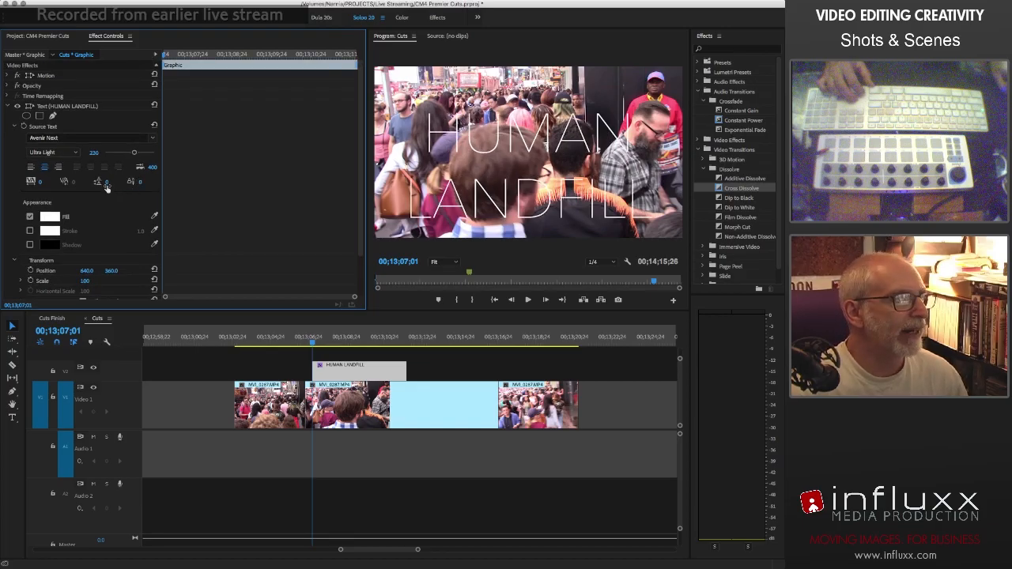
left_click_drag(108, 182, 60, 182)
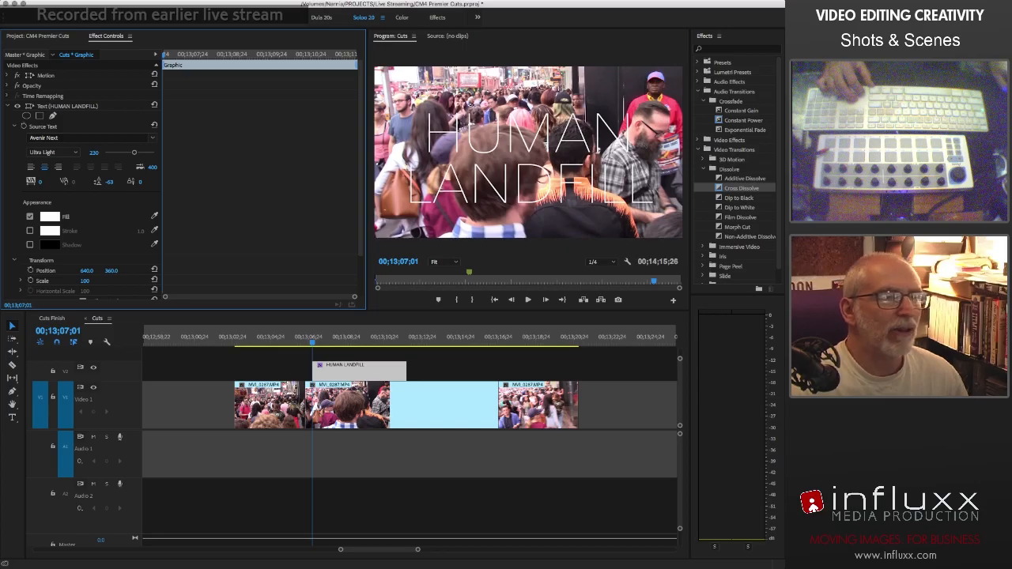
left_click_drag(60, 183, 57, 182)
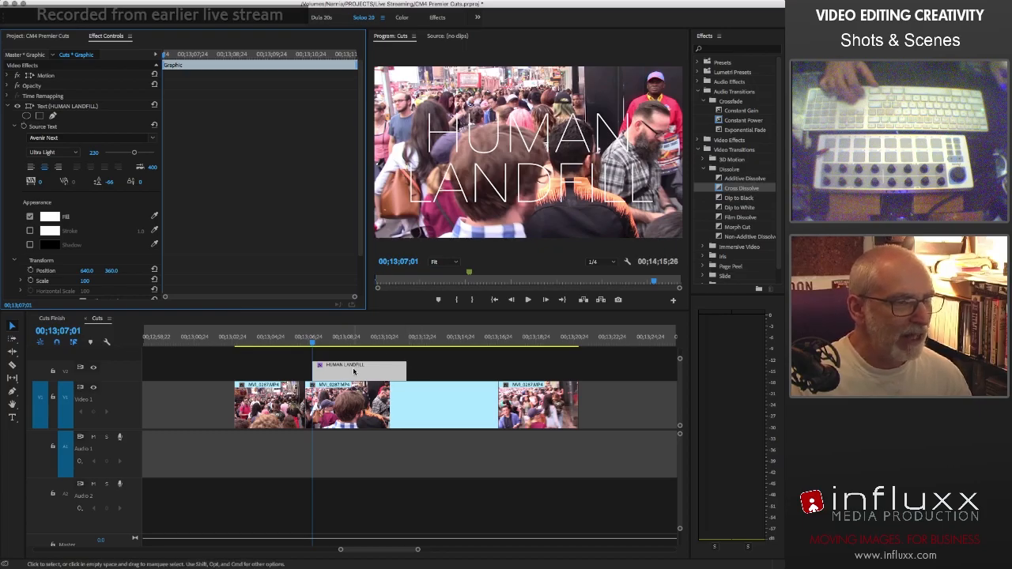
- Stretch the title graphic on the timeline to span the full length of the middle crowd clip
left_click_drag(354, 372, 494, 362)
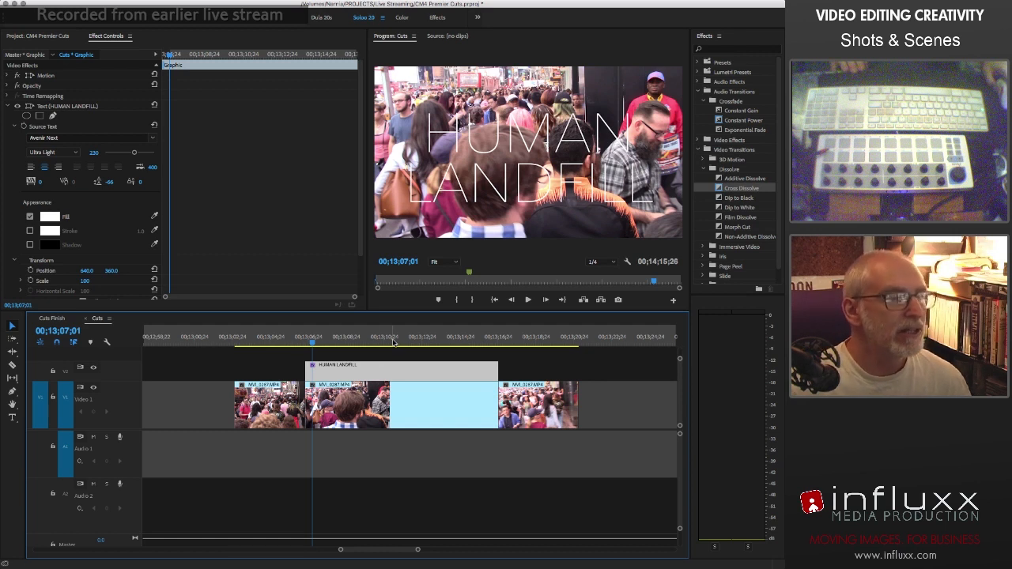
- Apply the Lumetri Color effect to the middle crowd clip beneath the title
left_click(370, 391)
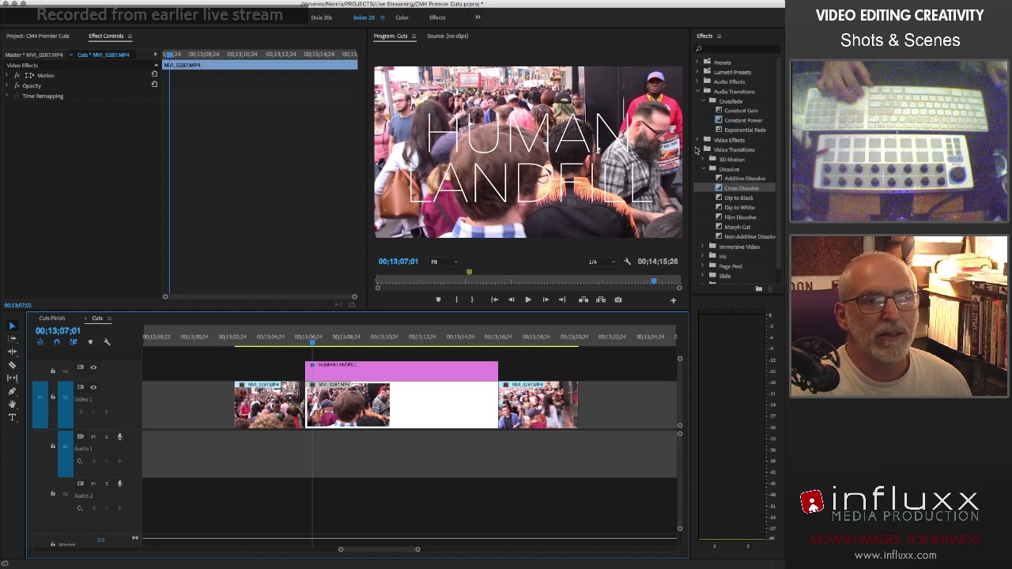
left_click(701, 140)
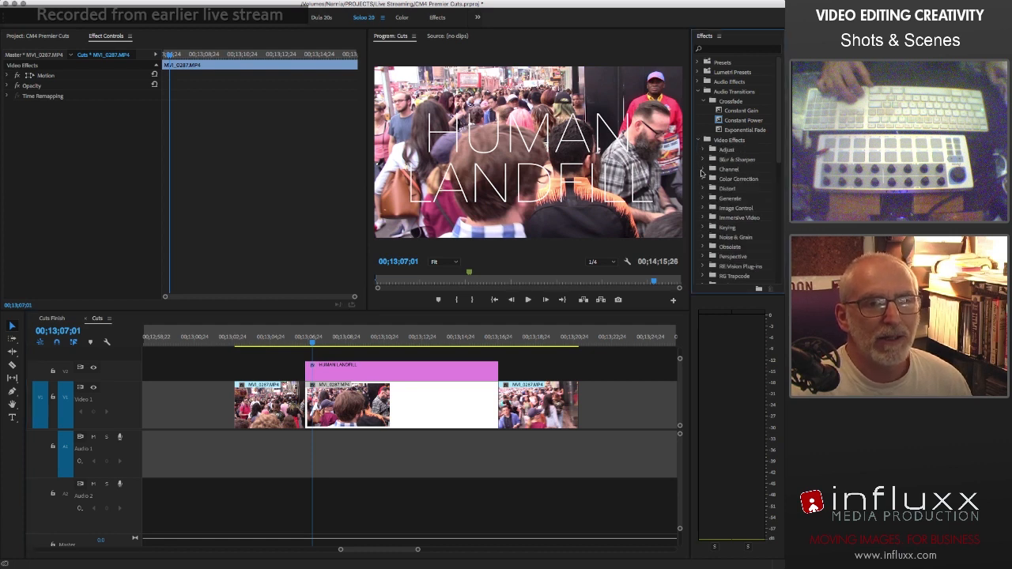
left_click(703, 179)
scroll(721, 212, "down", 2)
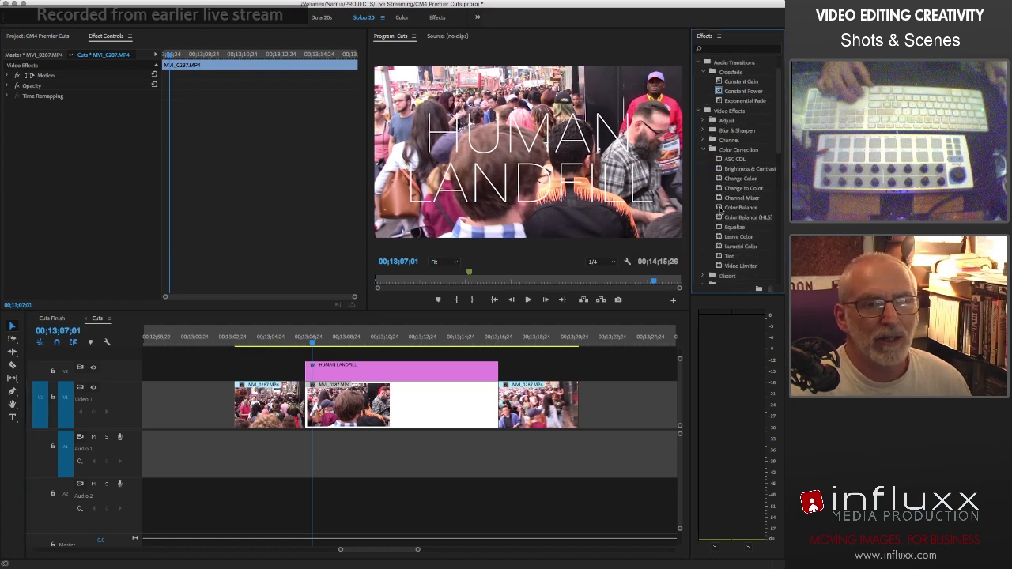
left_click_drag(730, 246, 57, 183)
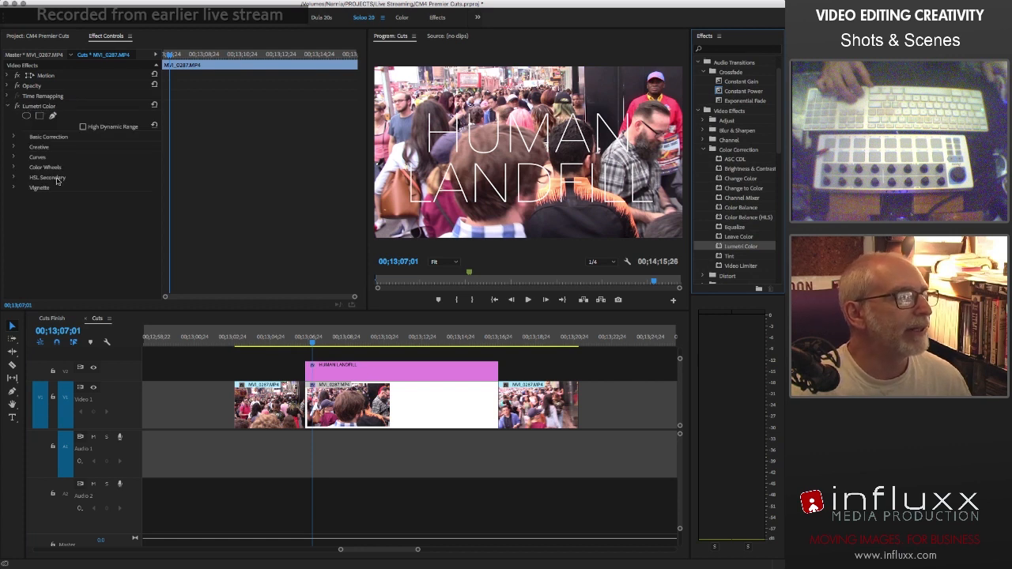
- Turn off opacity animation for the middle crowd clip and move the playhead to 00;13;10;16
left_click(7, 86)
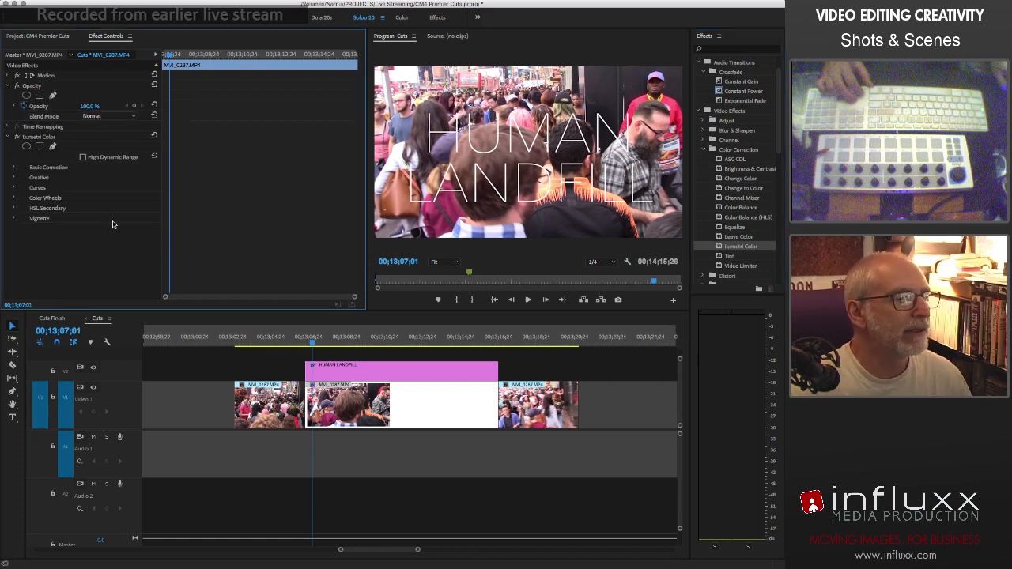
left_click(332, 408)
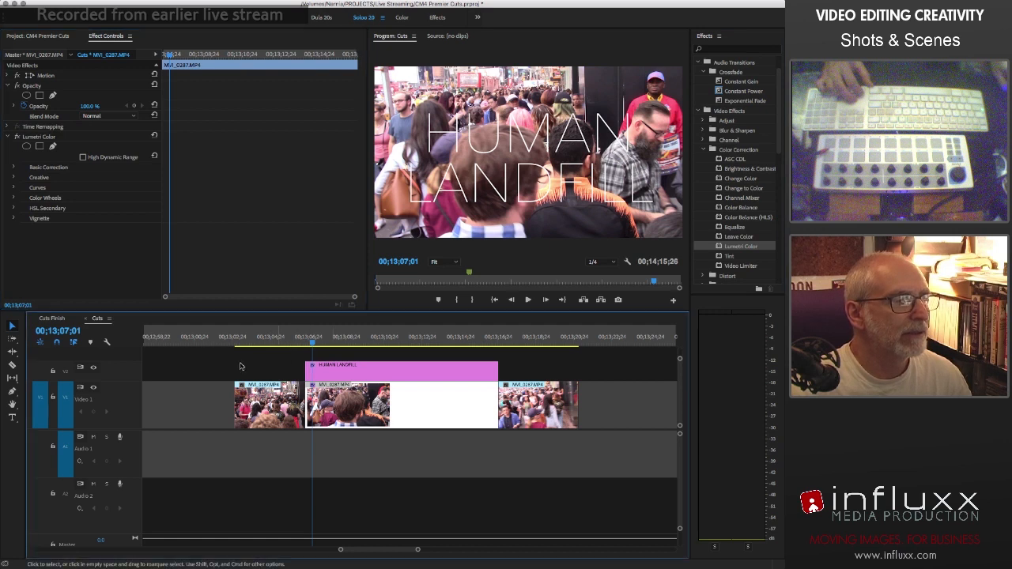
left_click(26, 109)
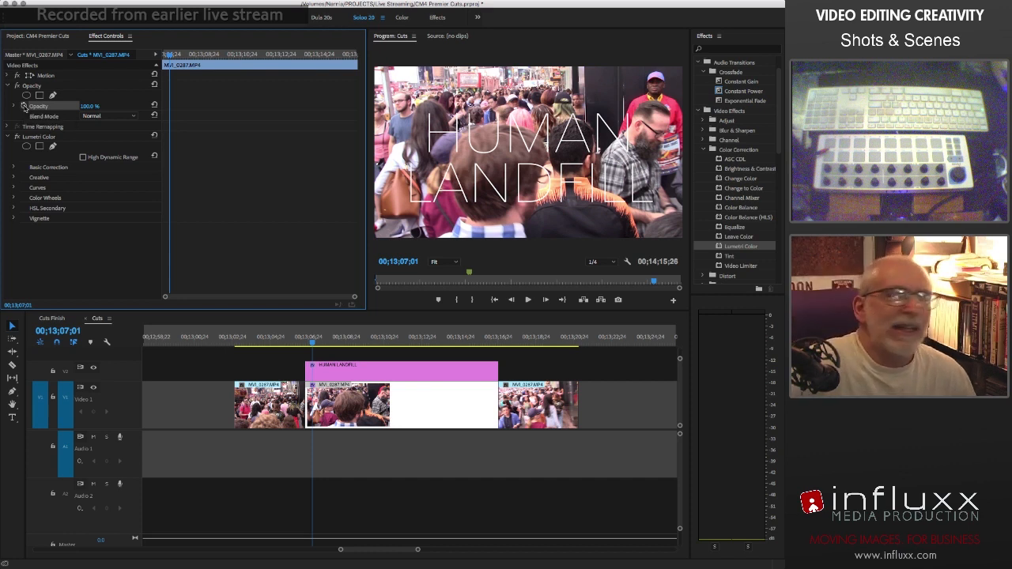
left_click(8, 75)
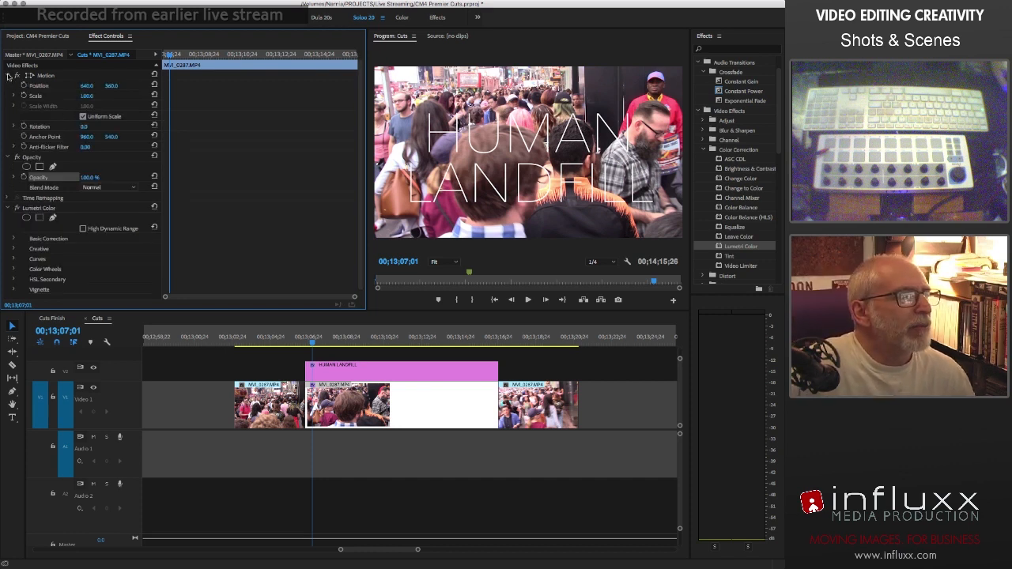
left_click(7, 75)
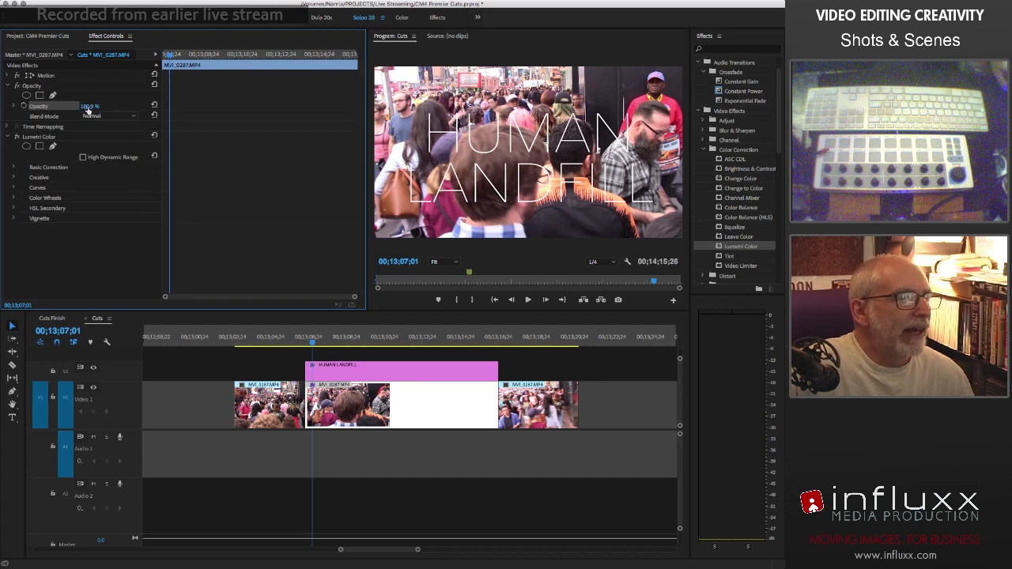
left_click(239, 55)
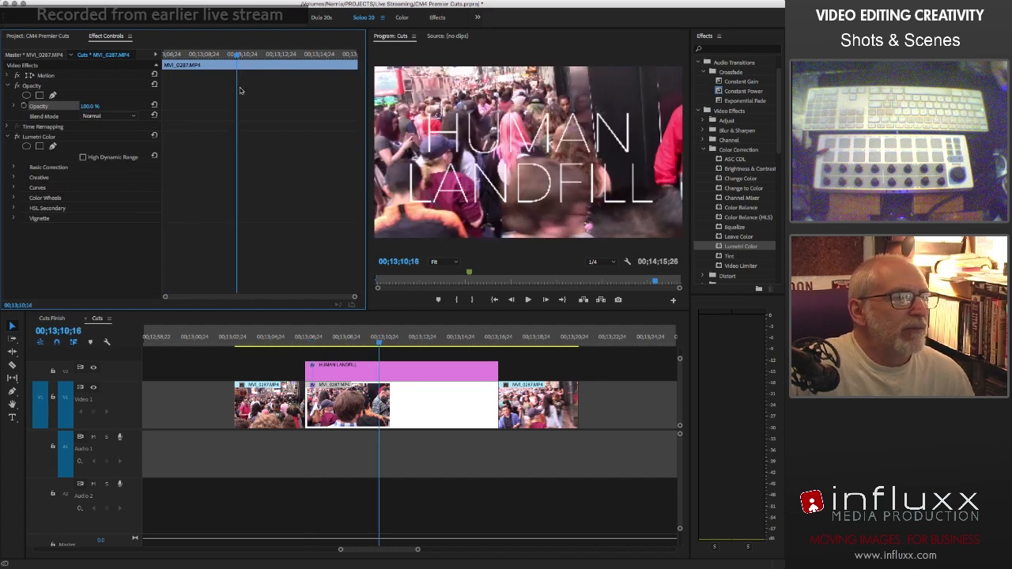
- Try darkening the middle crowd clip by lowering its opacity, return it to 100%, and collapse the Opacity settings
left_click_drag(91, 107, 83, 108)
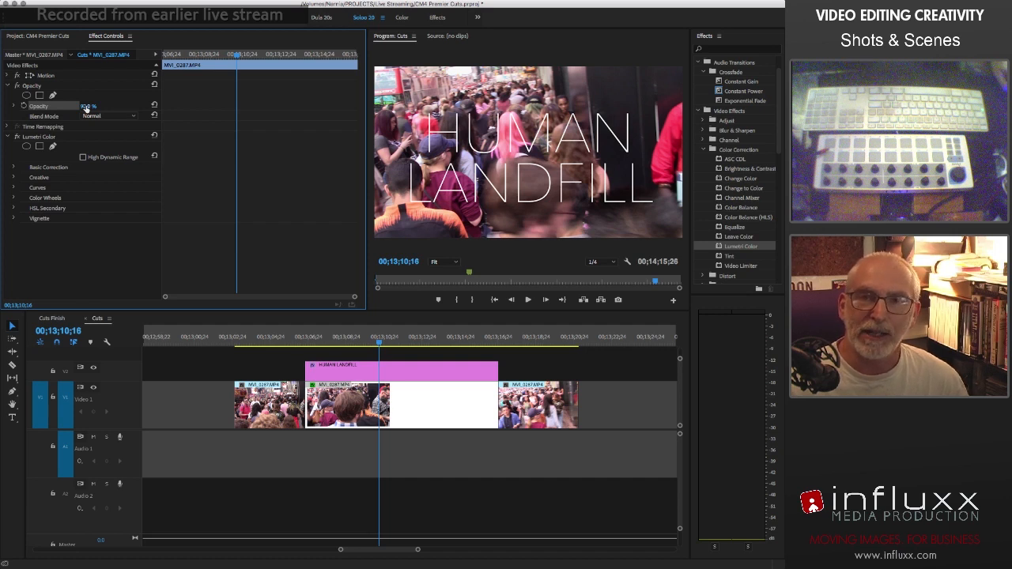
left_click_drag(86, 107, 48, 108)
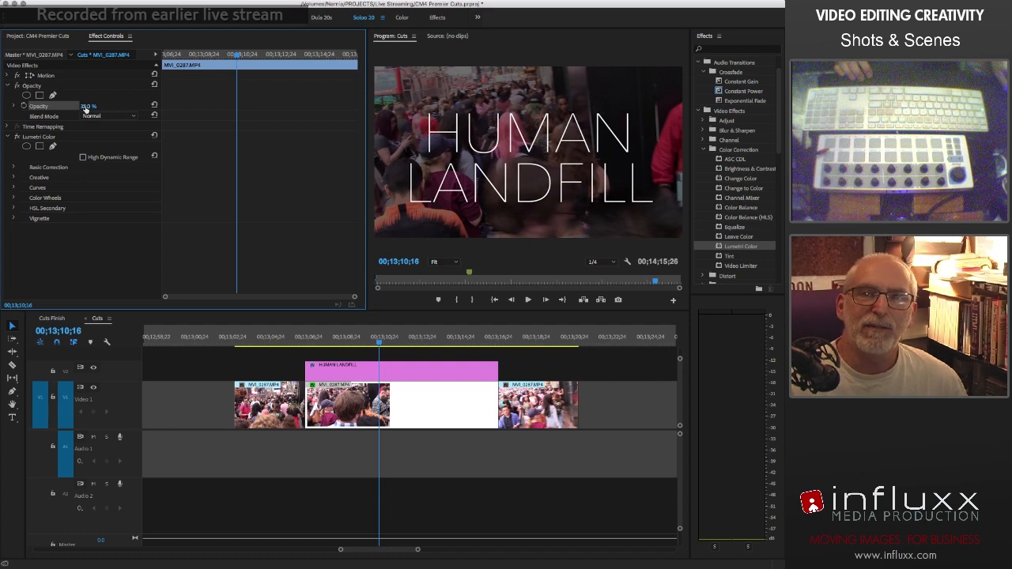
left_click_drag(86, 107, 94, 105)
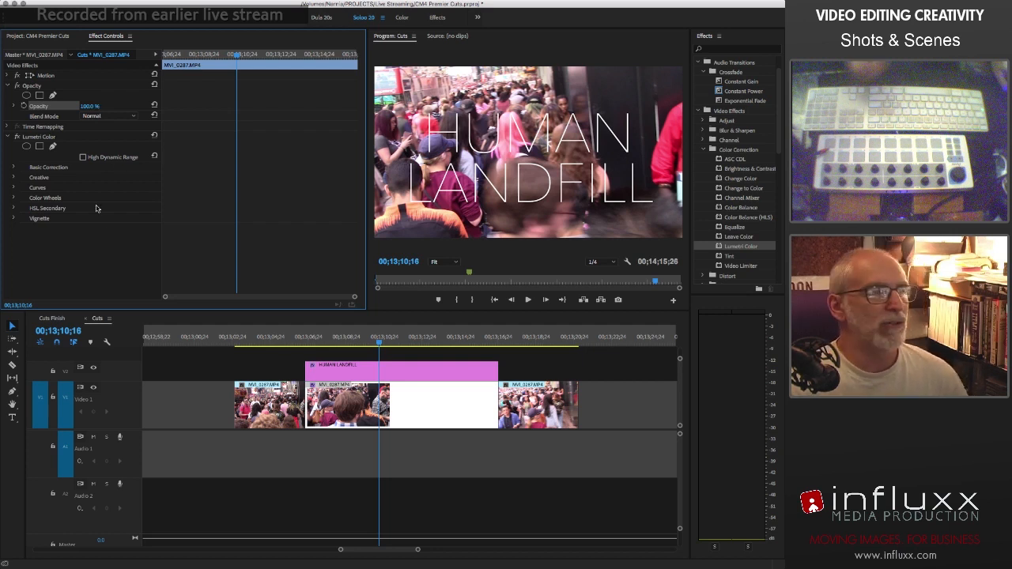
left_click(9, 86)
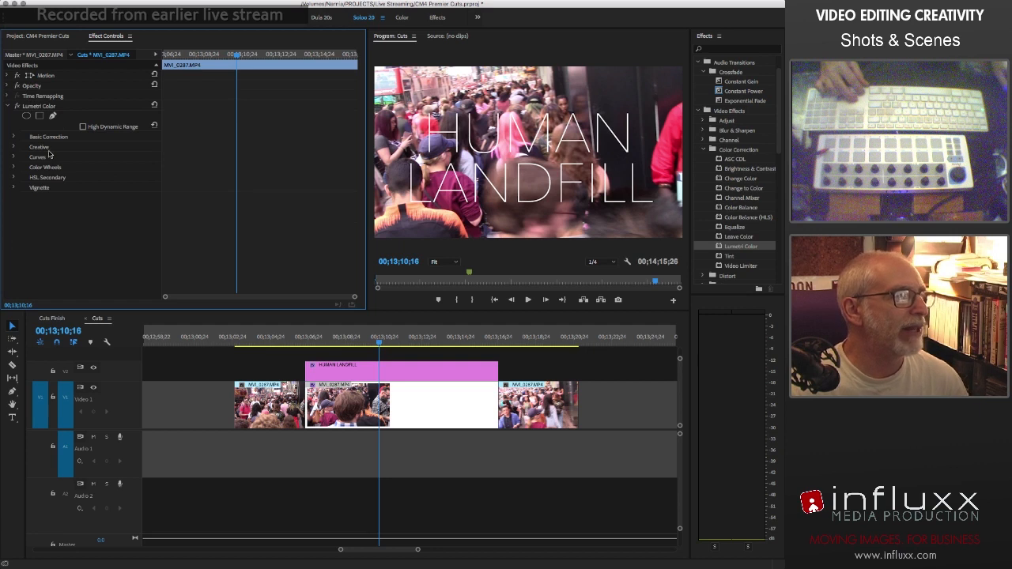
- Darken the middle crowd clip in Lumetri's Basic Correction with exposure -4.1 and contrast -17
left_click(13, 139)
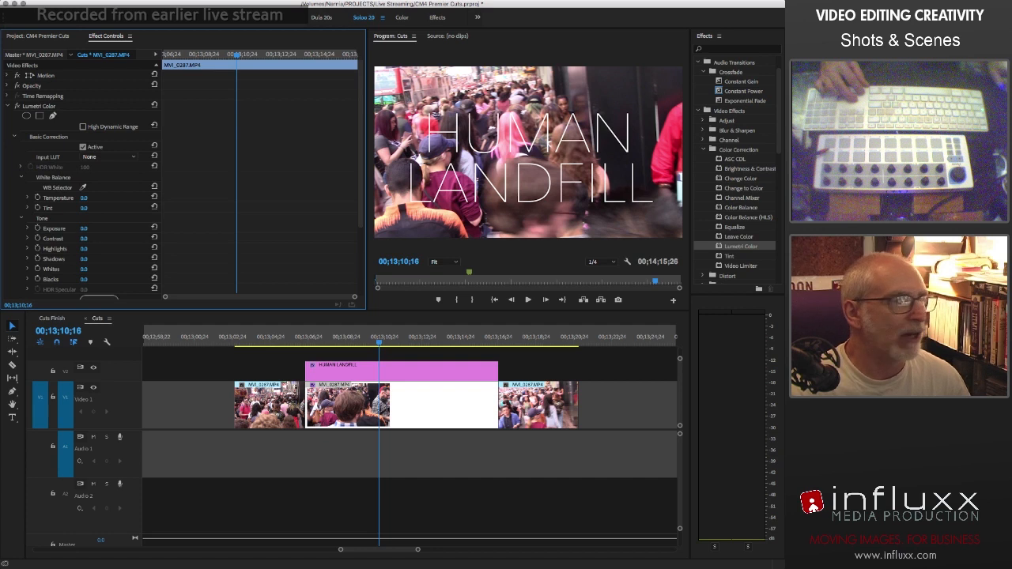
left_click_drag(84, 229, 57, 229)
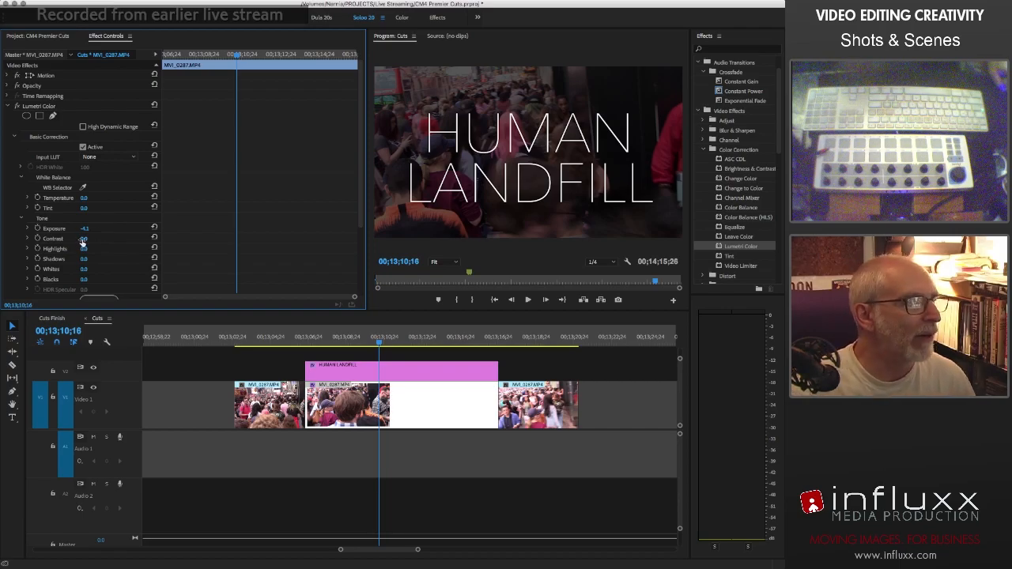
left_click_drag(84, 239, 79, 238)
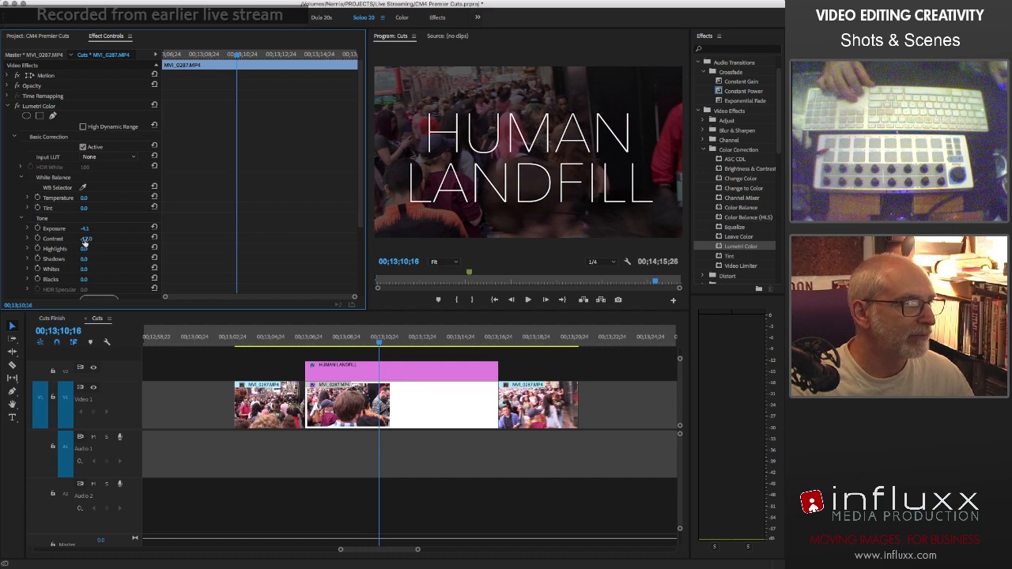
left_click(93, 227)
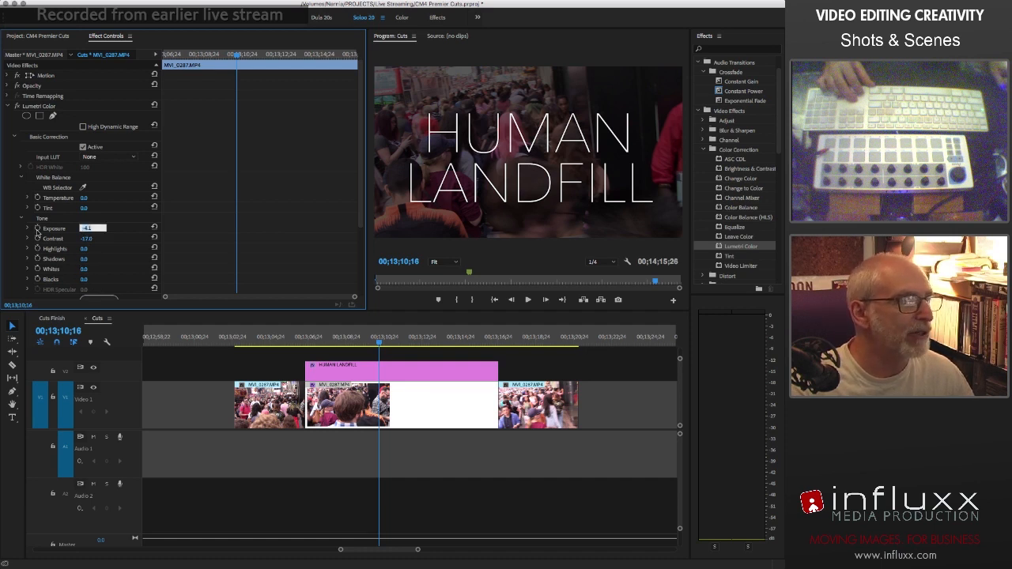
- Cool the middle crowd clip by setting its Lumetri white balance temperature to -9
scroll(139, 235, "down", 4)
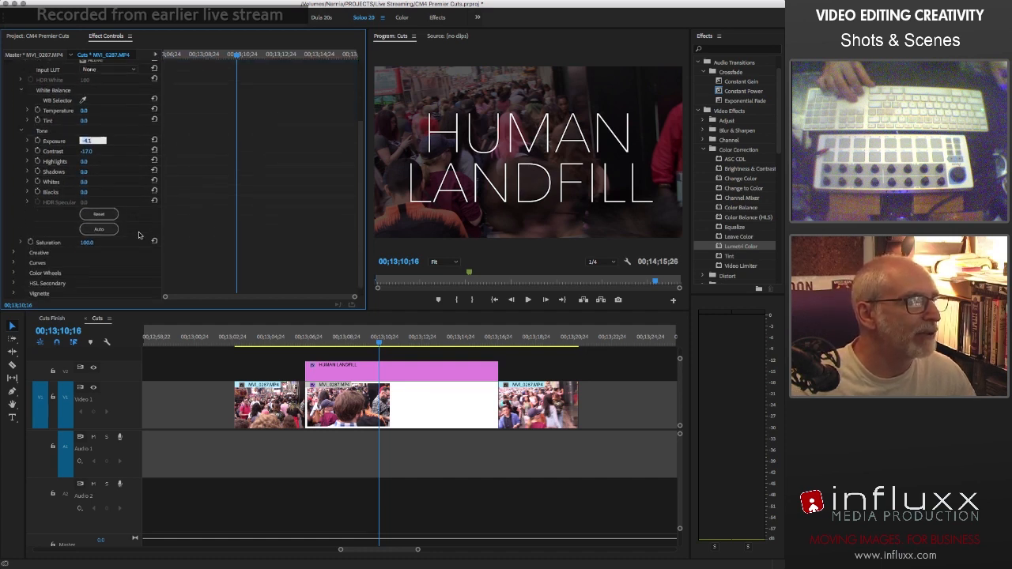
scroll(139, 235, "down", 1)
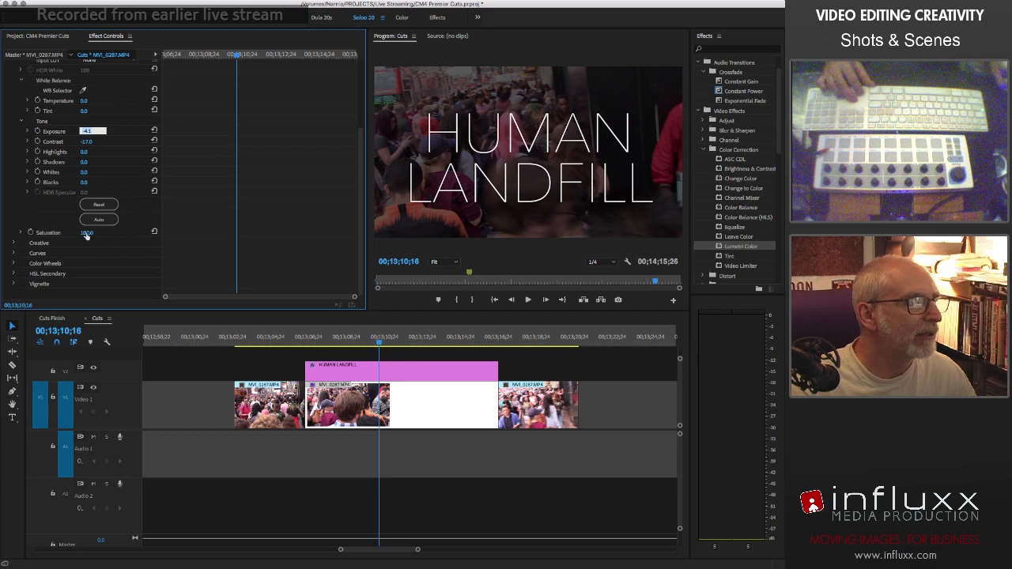
scroll(95, 258, "up", 4)
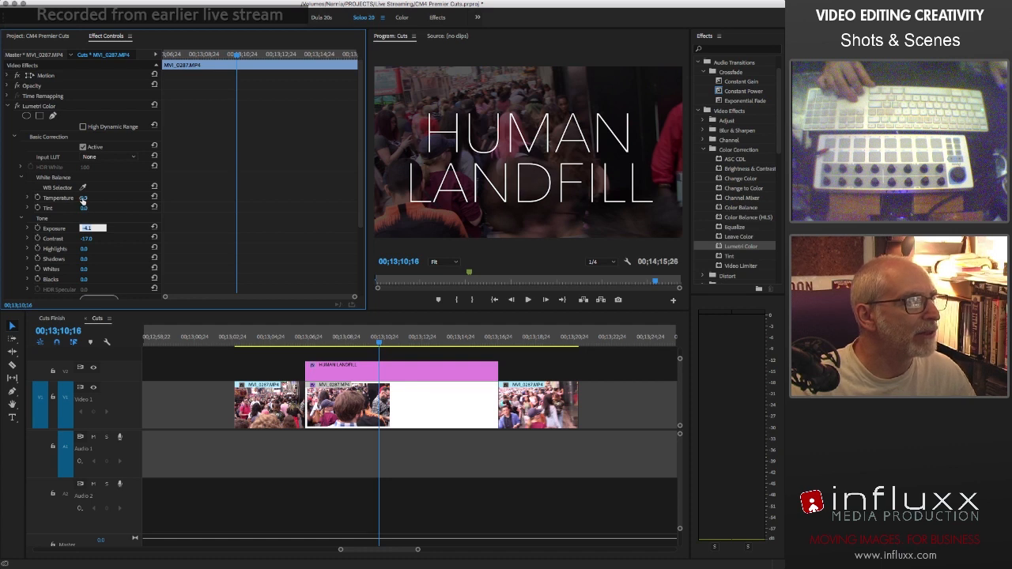
left_click_drag(84, 198, 97, 199)
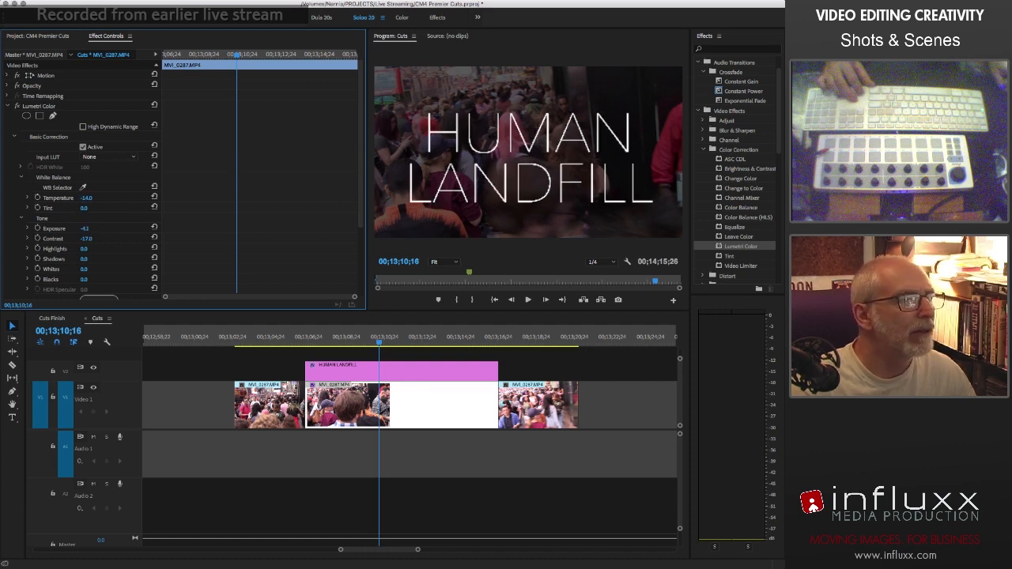
left_click_drag(86, 199, 90, 199)
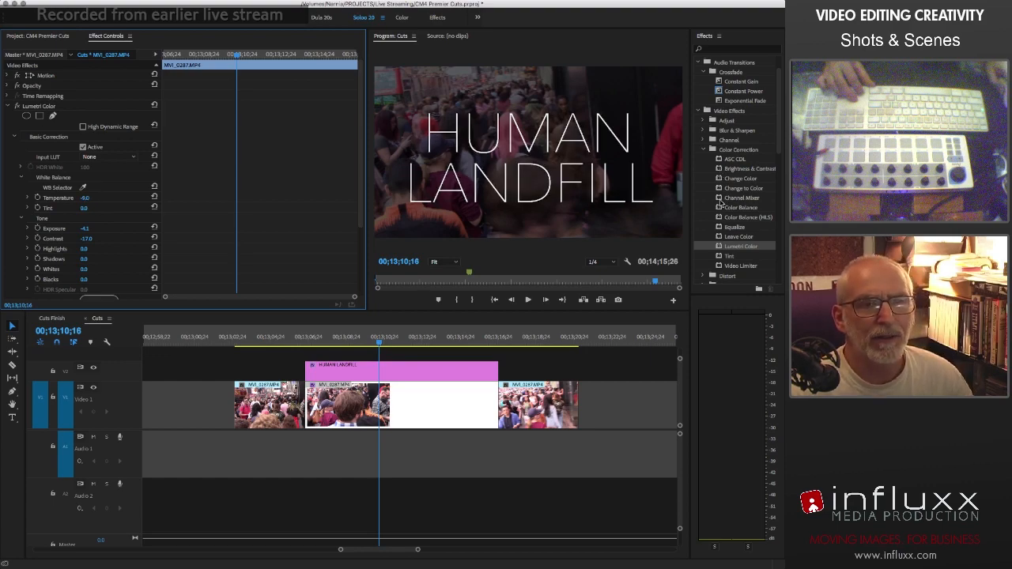
left_click(719, 200)
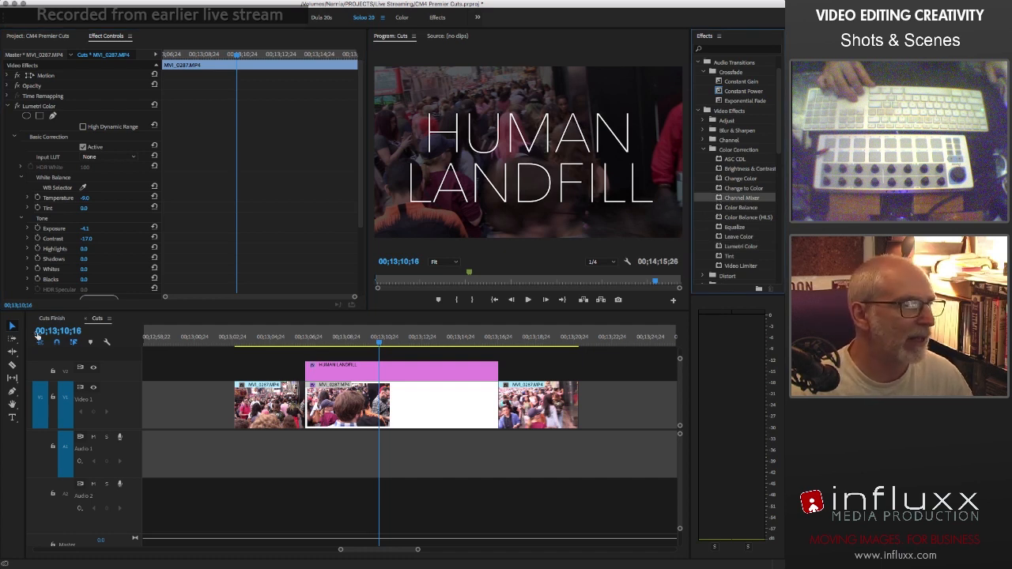
- Examine the effects applied to the middle crowd clip in the Cuts Finish sequence, and return to the Cuts sequence
left_click(52, 319)
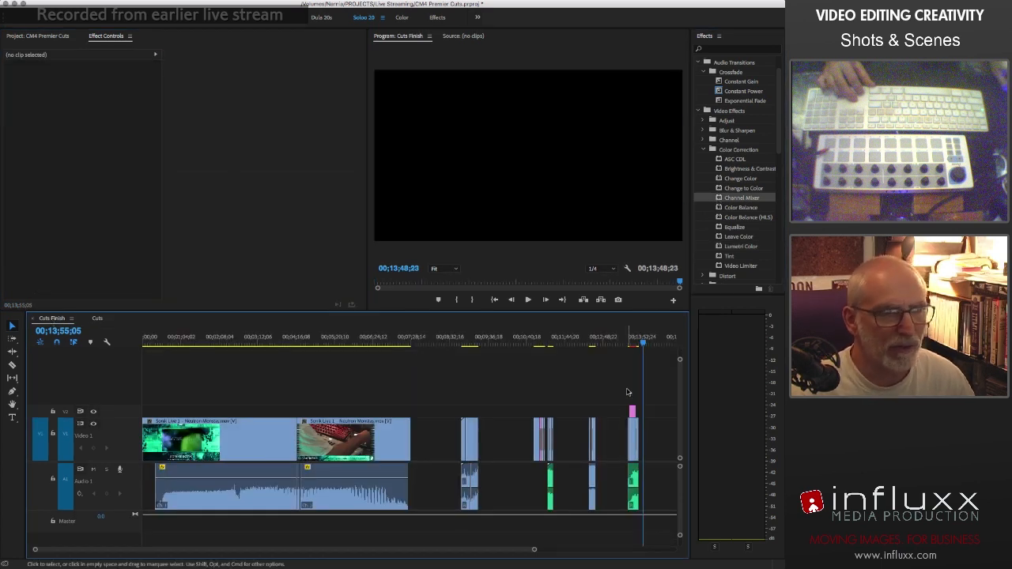
key("equal")
key("equal")
key("equal")
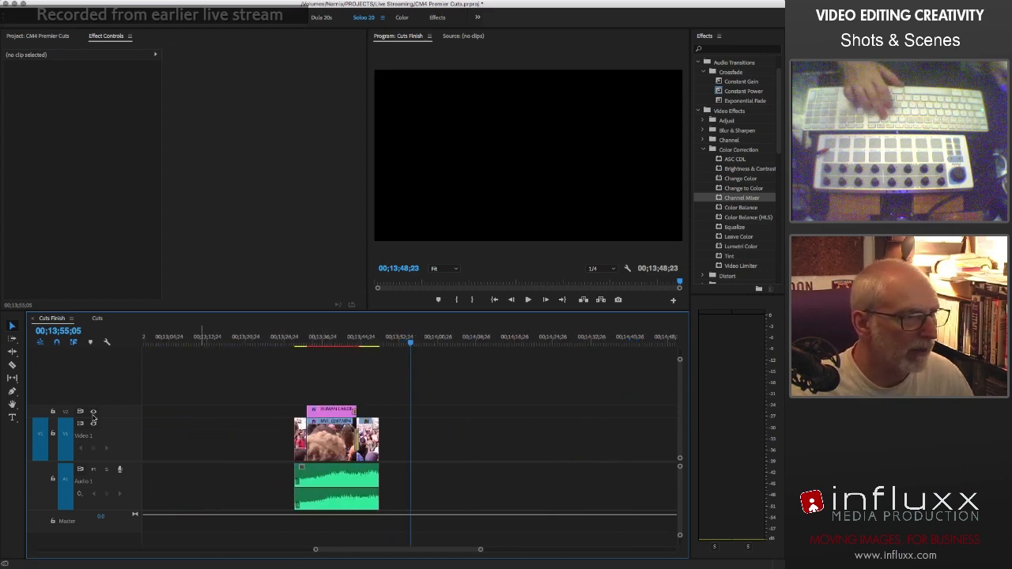
left_click(331, 340)
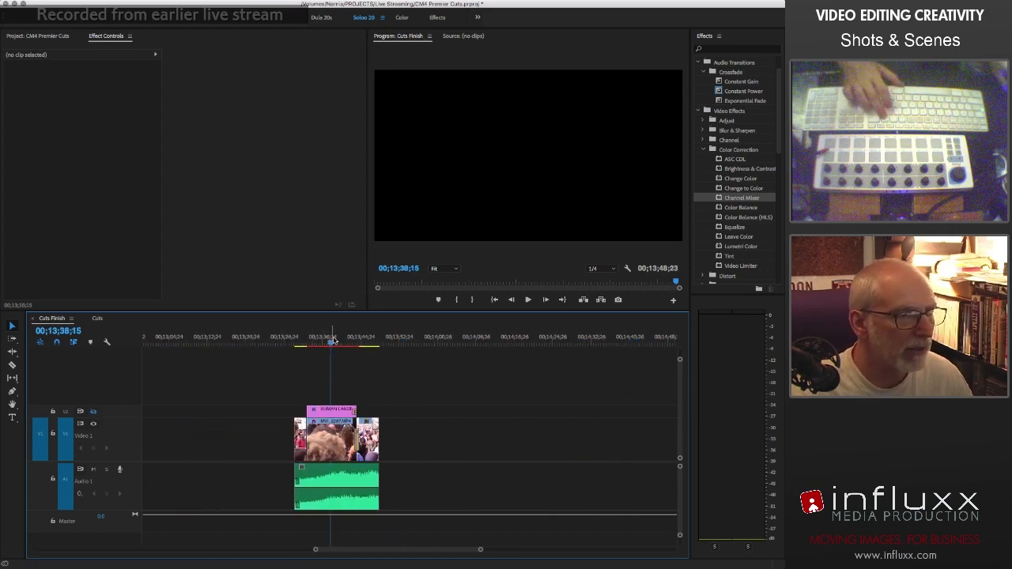
left_click(328, 445)
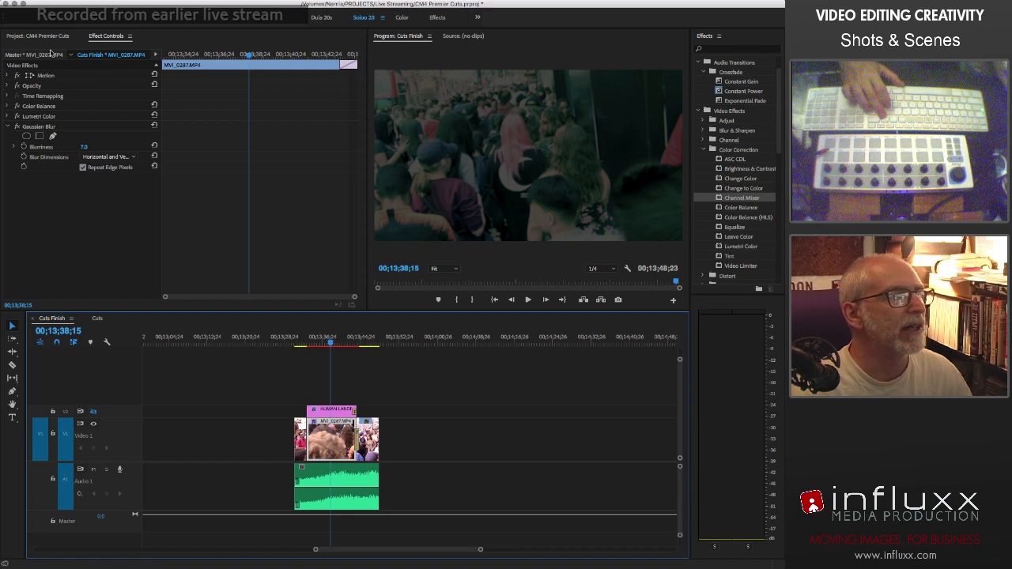
left_click(97, 318)
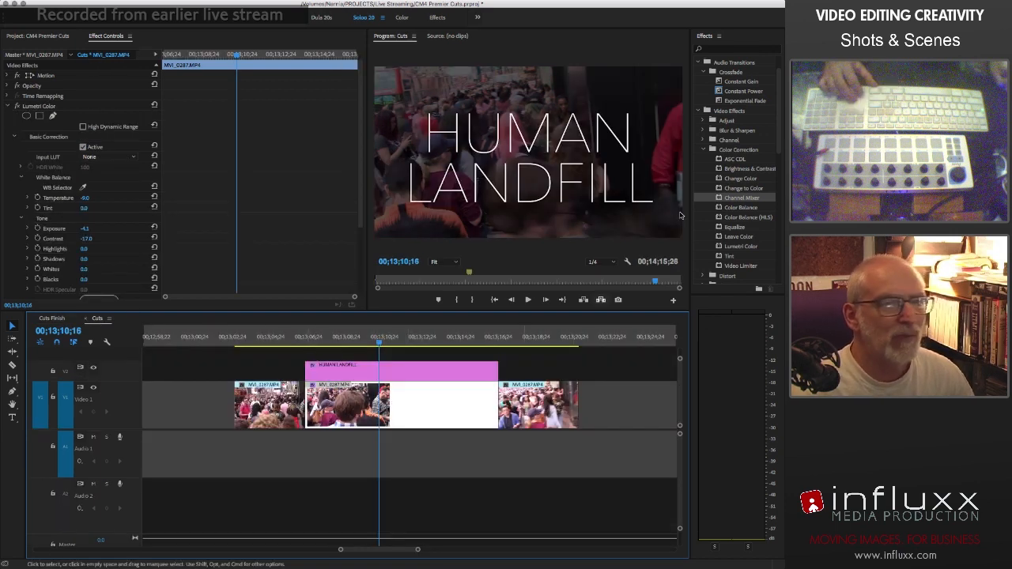
- Apply Color Balance to the middle crowd clip with shadow red balance -10 and shadow blue balance 13
left_click(720, 209)
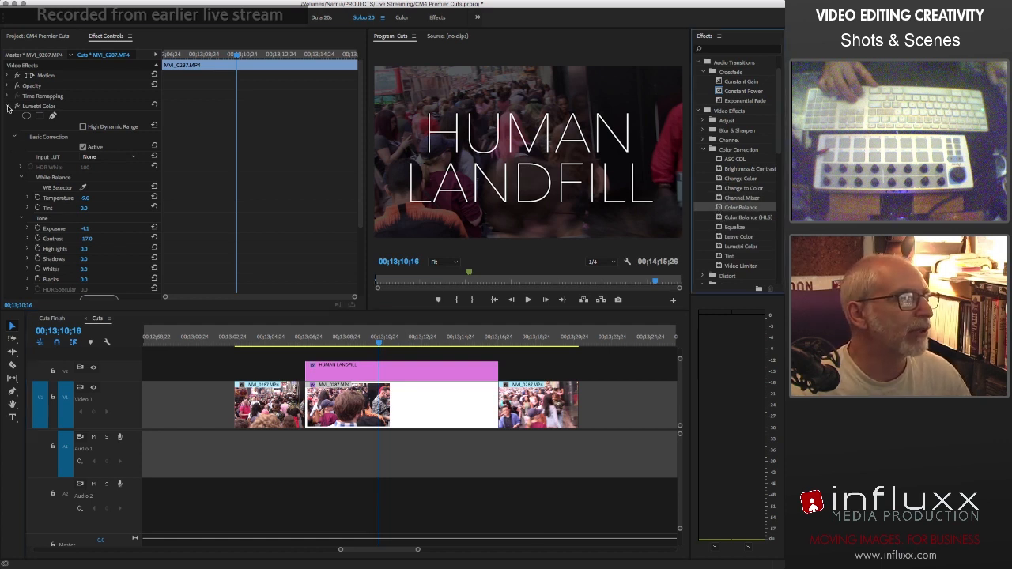
left_click(7, 107)
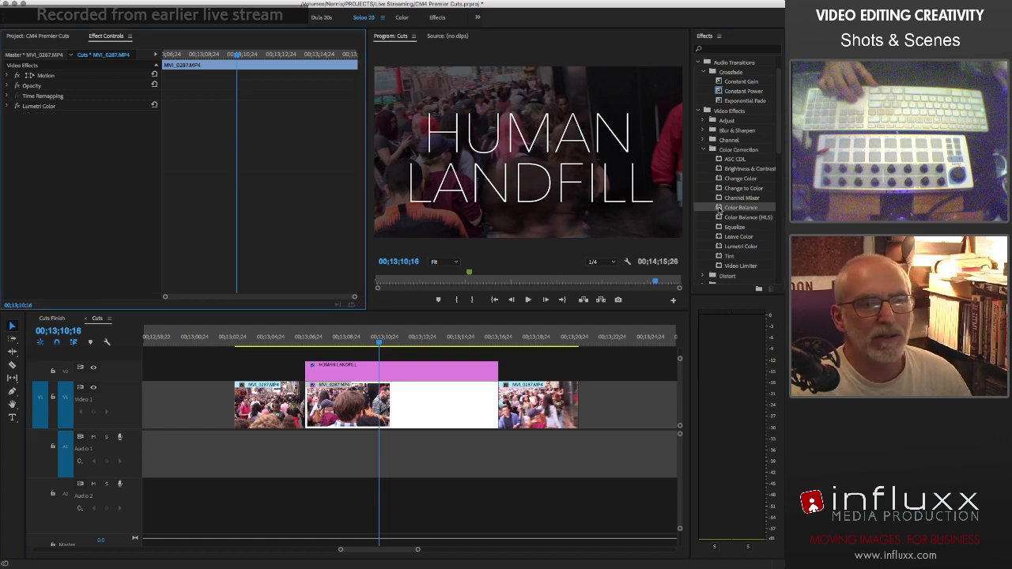
left_click_drag(720, 209, 62, 157)
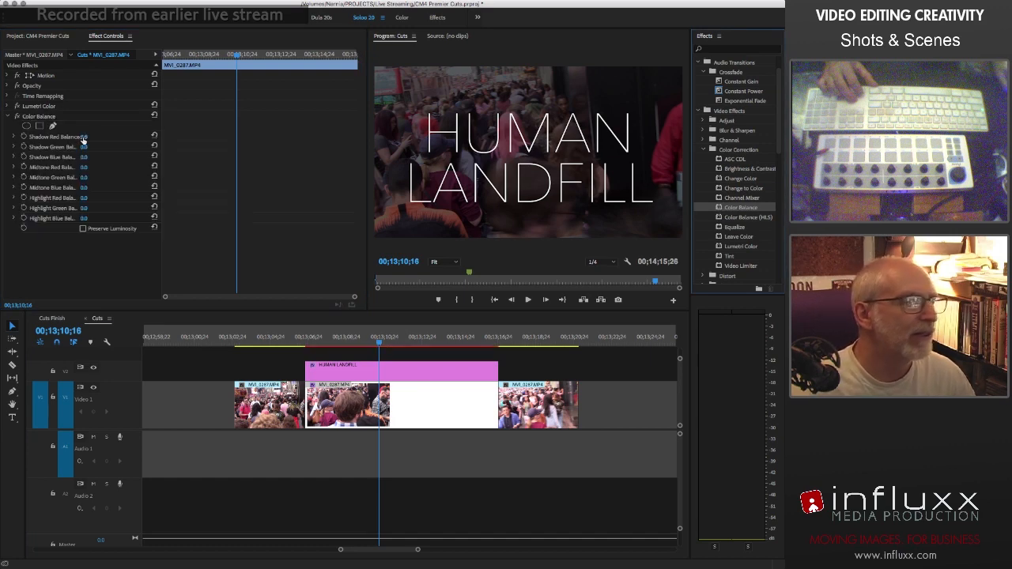
left_click_drag(83, 139, 75, 139)
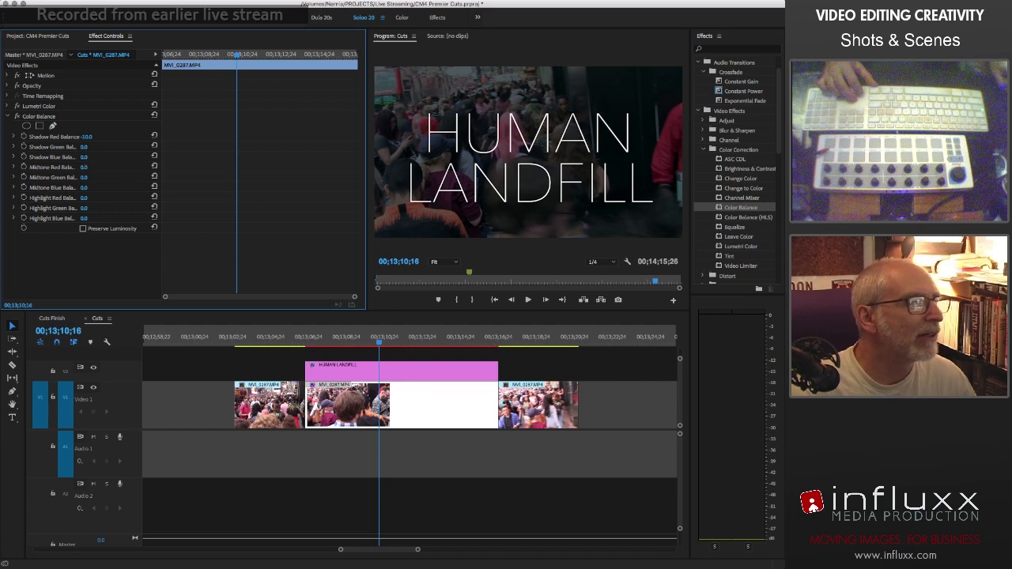
left_click_drag(84, 157, 94, 157)
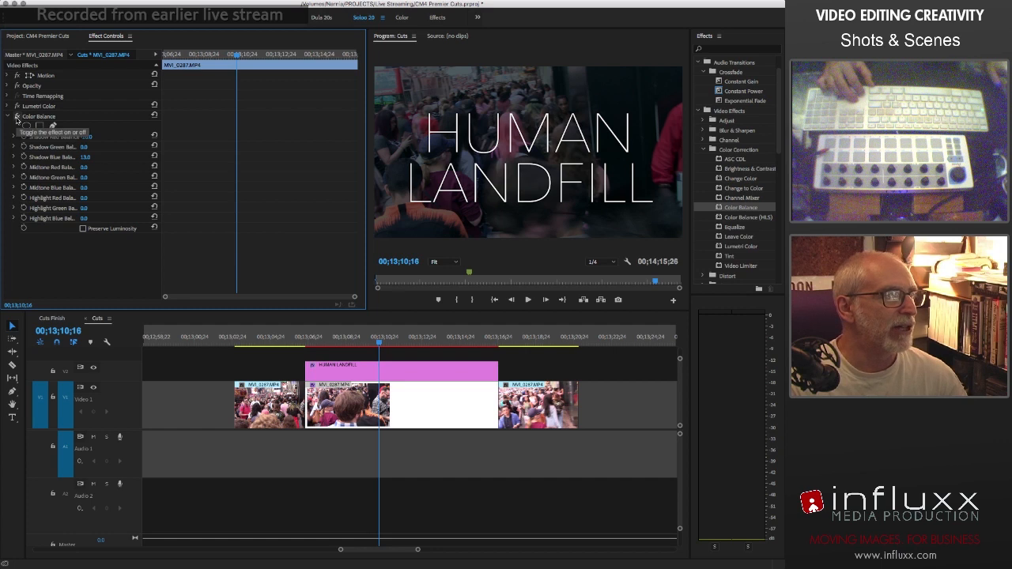
- Compare the middle crowd clip with its Color Balance and Lumetri Color effects switched off and on
left_click(17, 117)
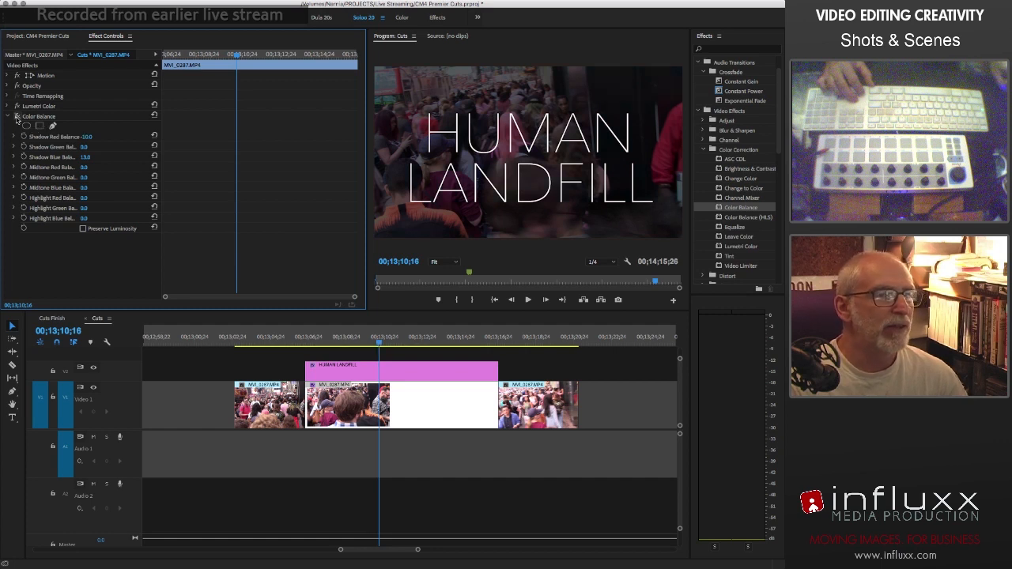
left_click(17, 117)
left_click(17, 117)
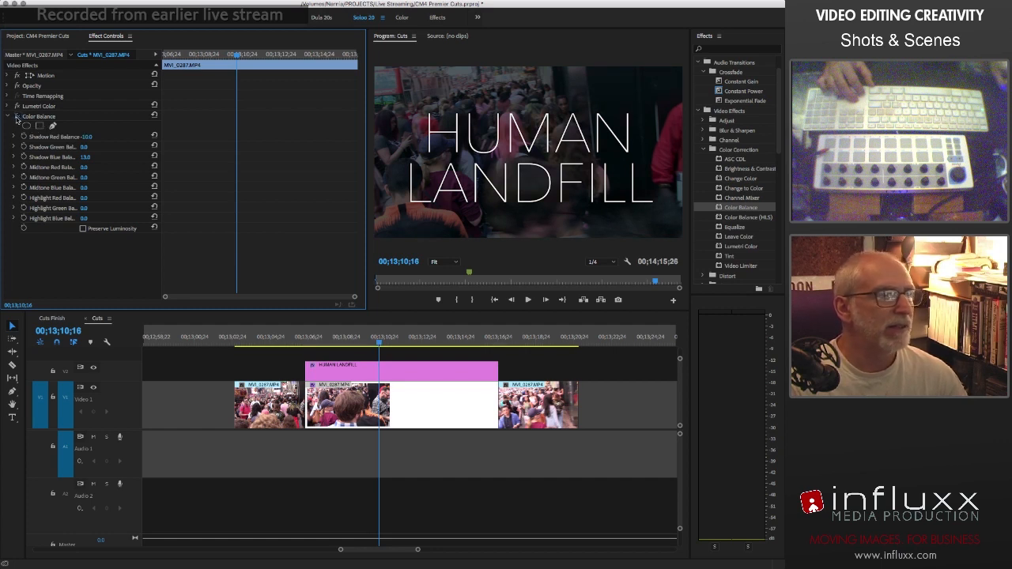
left_click(17, 117)
left_click(16, 117)
left_click(17, 106)
left_click(18, 117)
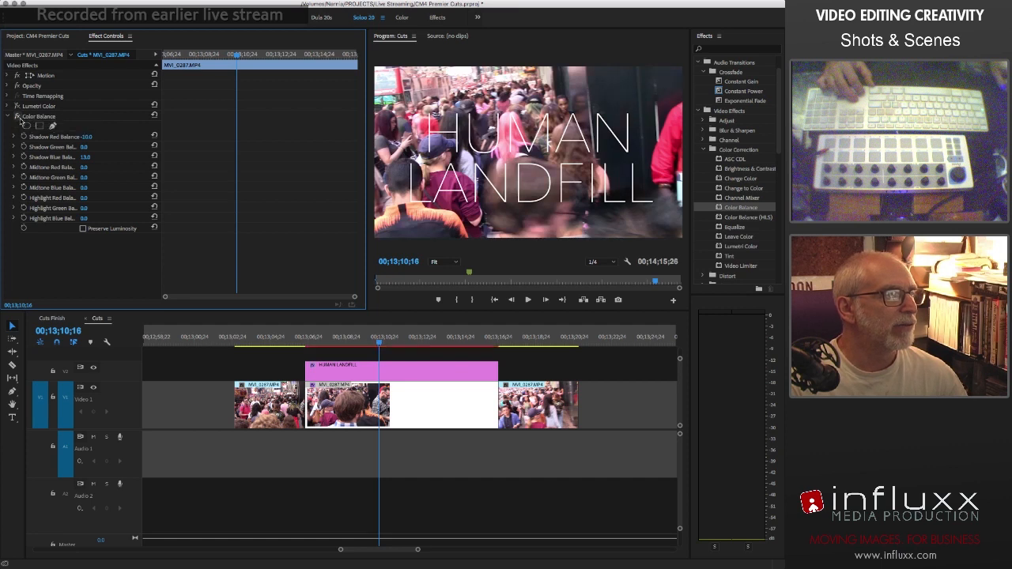
left_click(17, 117)
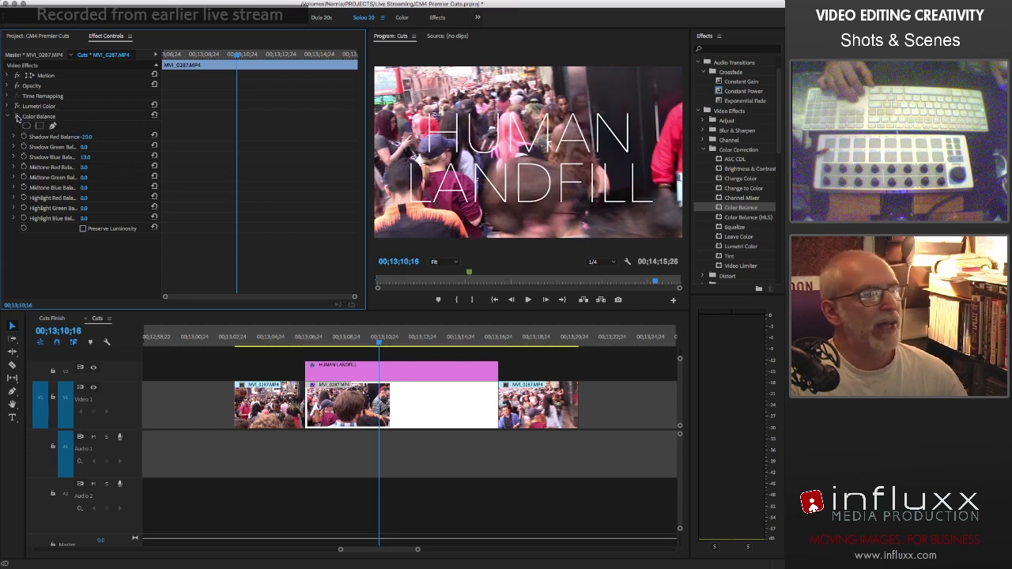
left_click(16, 117)
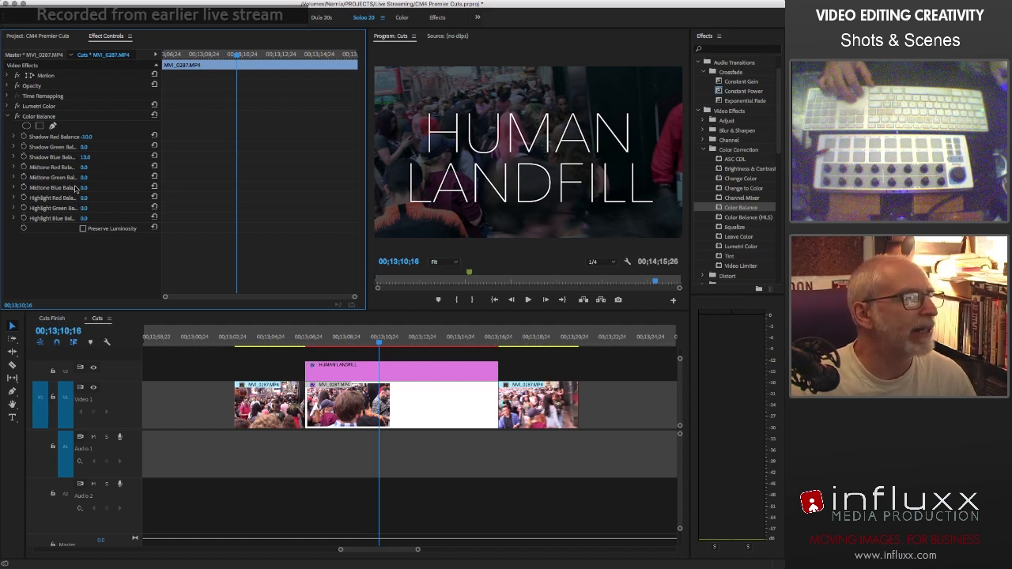
- Try a midtone green balance of 13 on the middle crowd clip and reset it to 0
left_click_drag(86, 180, 96, 177)
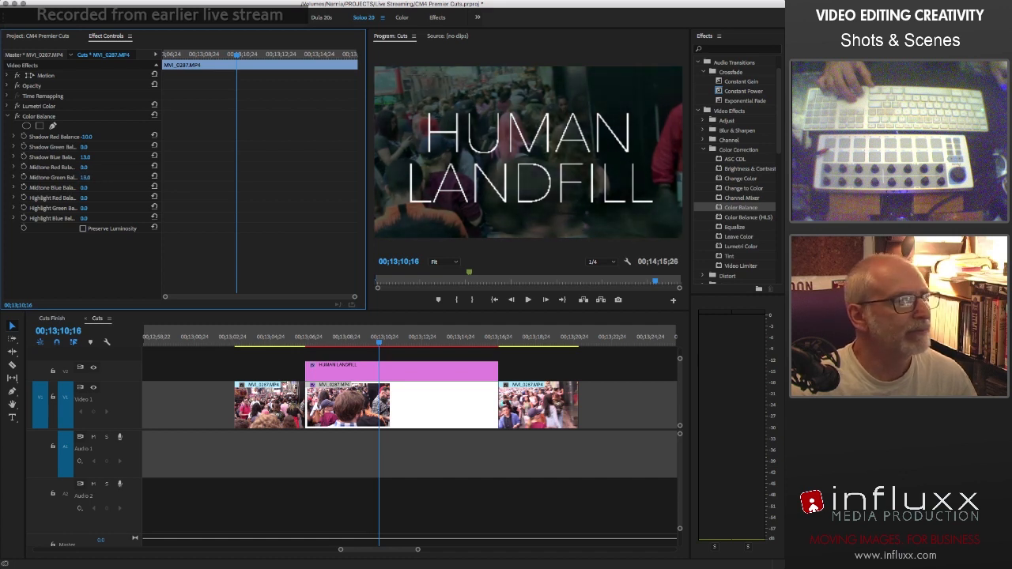
left_click(86, 179)
type("0")
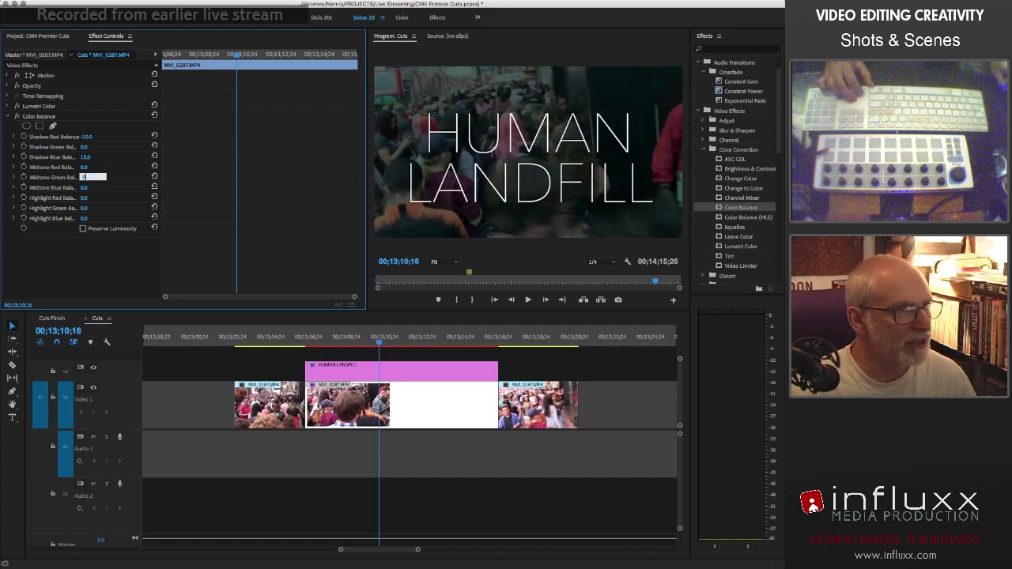
key("Return")
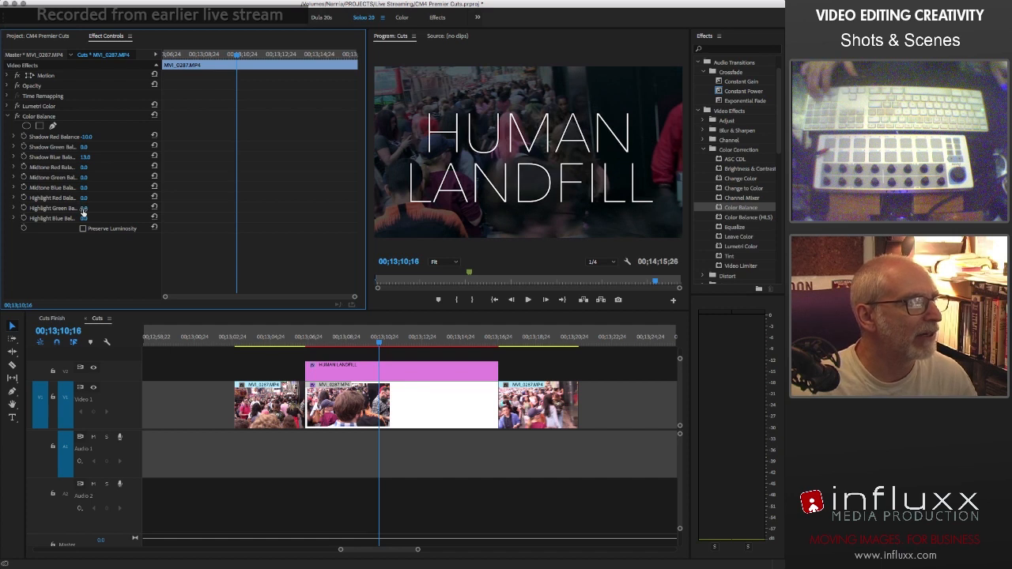
- Set the clip's highlight balance to red 2, green 12 and blue -4, compare it without Color Balance, and collapse the effect
mouse_move(84, 208)
left_mouse_down()
mouse_move(96, 208)
mouse_move(90, 197)
left_mouse_up()
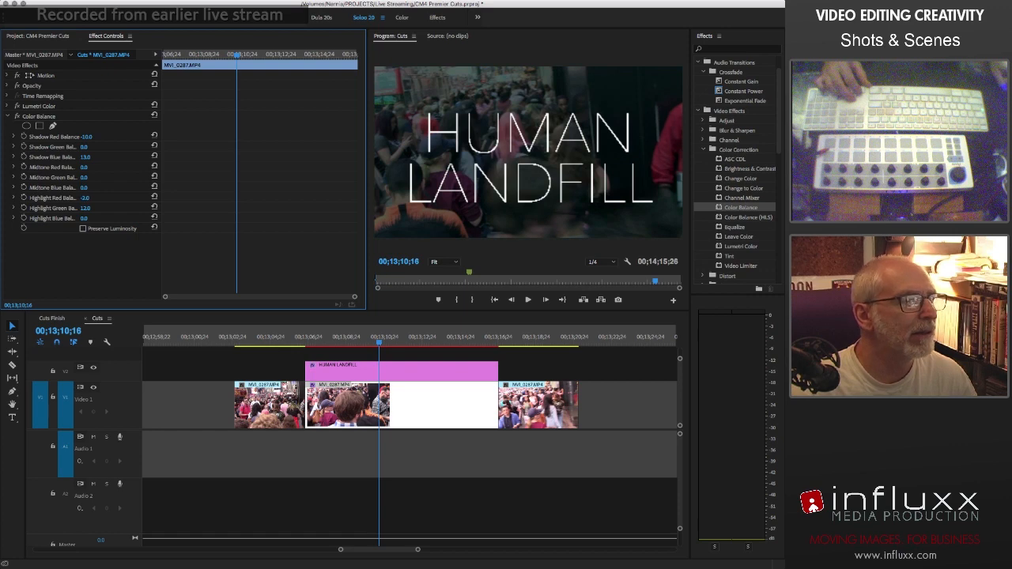
left_click_drag(84, 218, 90, 219)
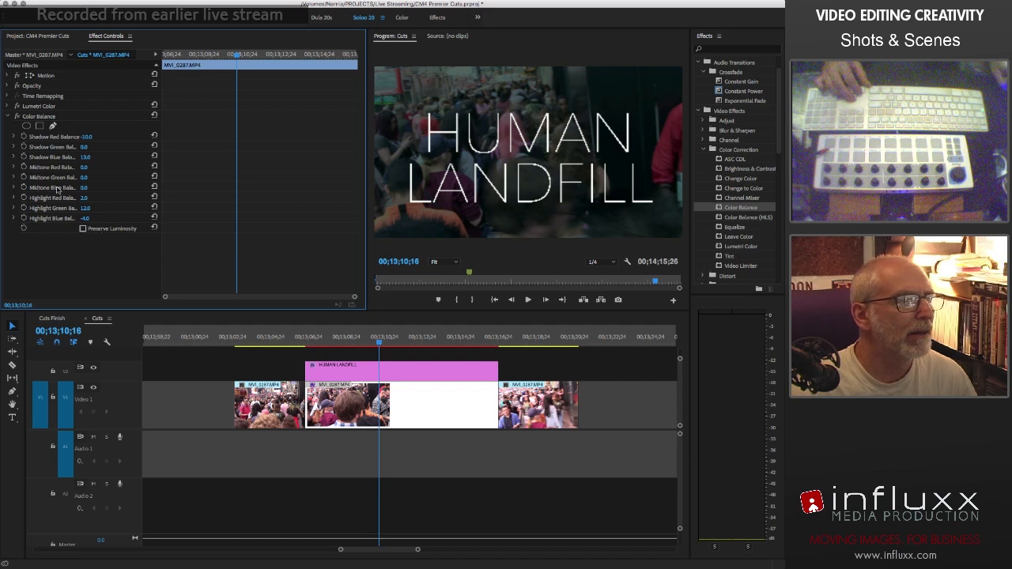
left_click(18, 119)
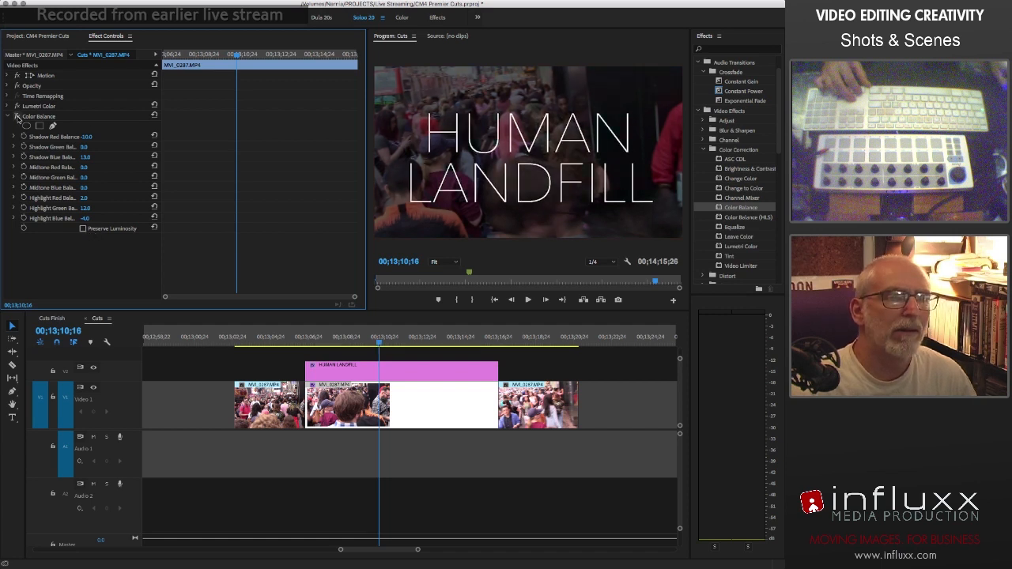
left_click(18, 119)
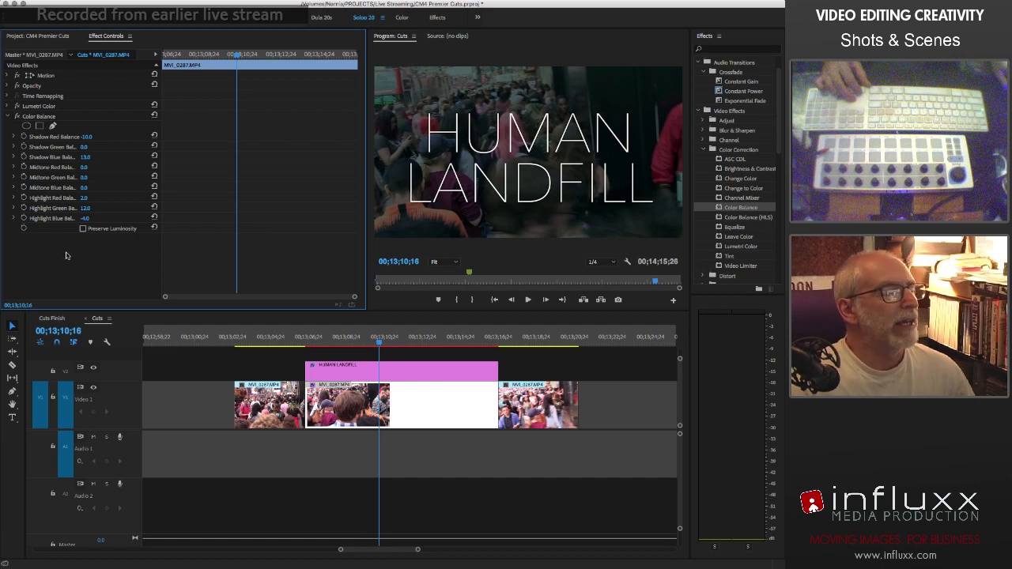
left_click(7, 117)
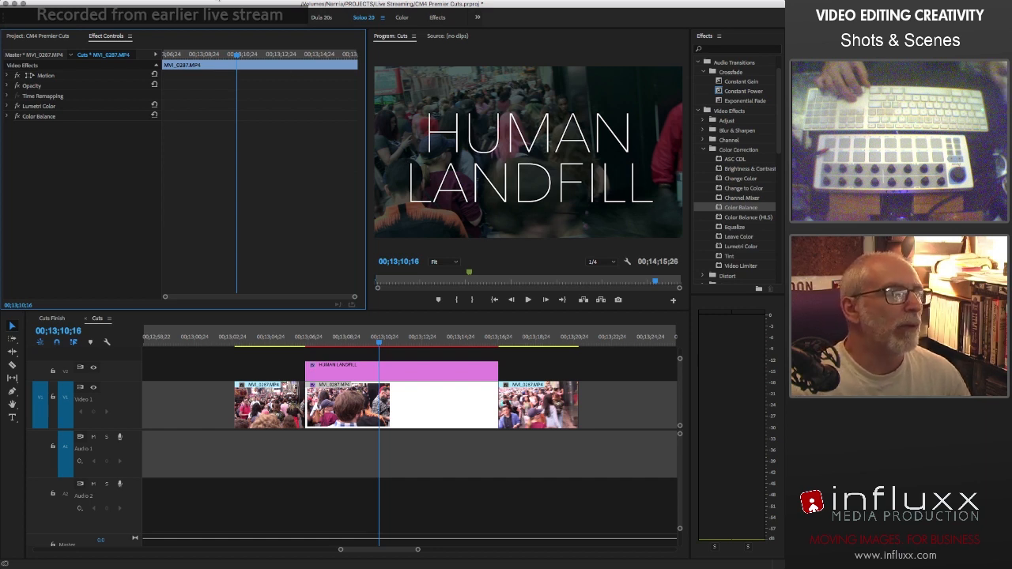
- Apply Gaussian Blur to the middle crowd clip, trying a blurriness of 3 before setting it to 6
scroll(721, 120, "up", 2)
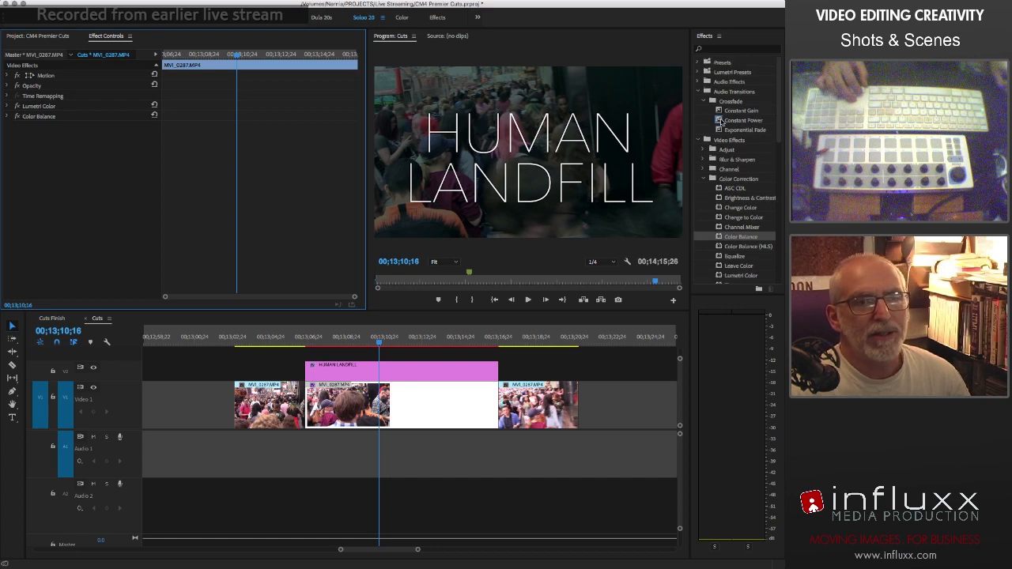
left_click(703, 160)
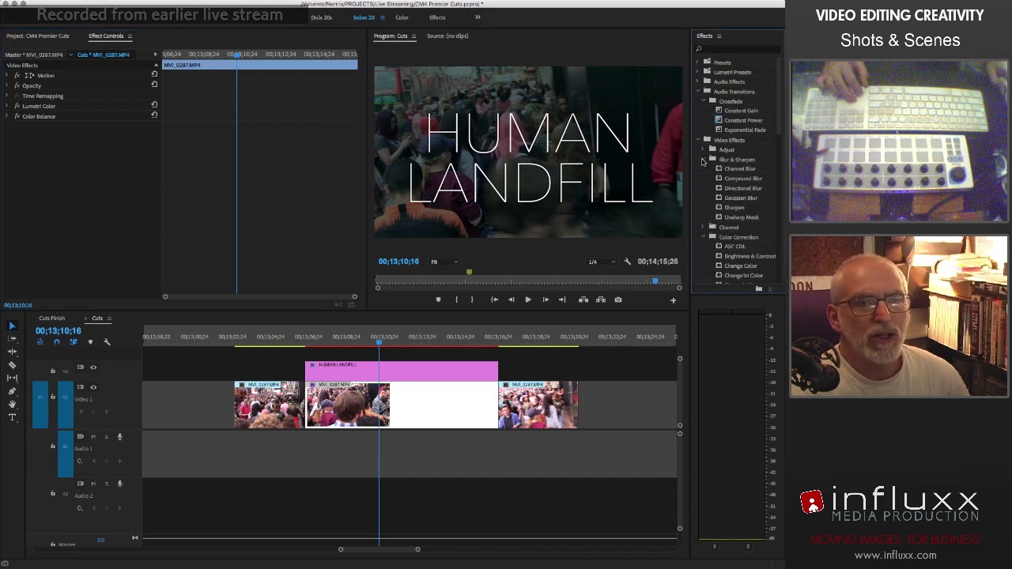
left_click_drag(719, 203, 93, 146)
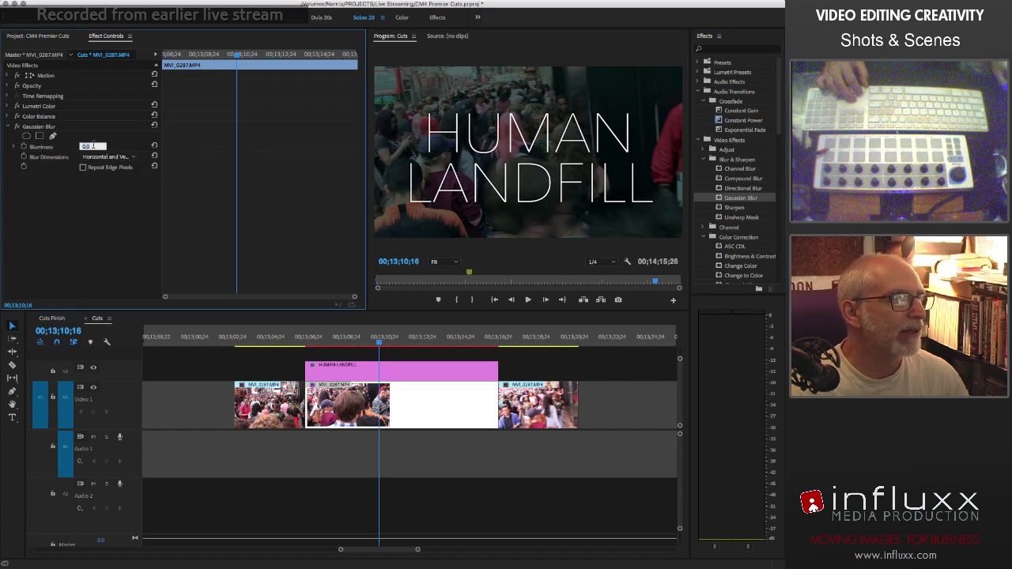
type("3")
key("Return")
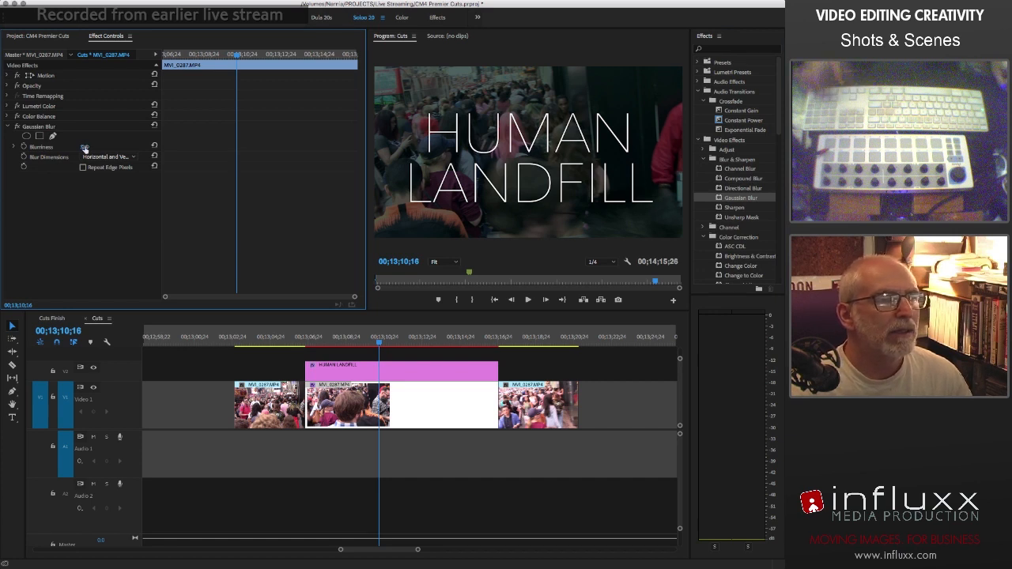
left_click(87, 147)
type("6")
key("Return")
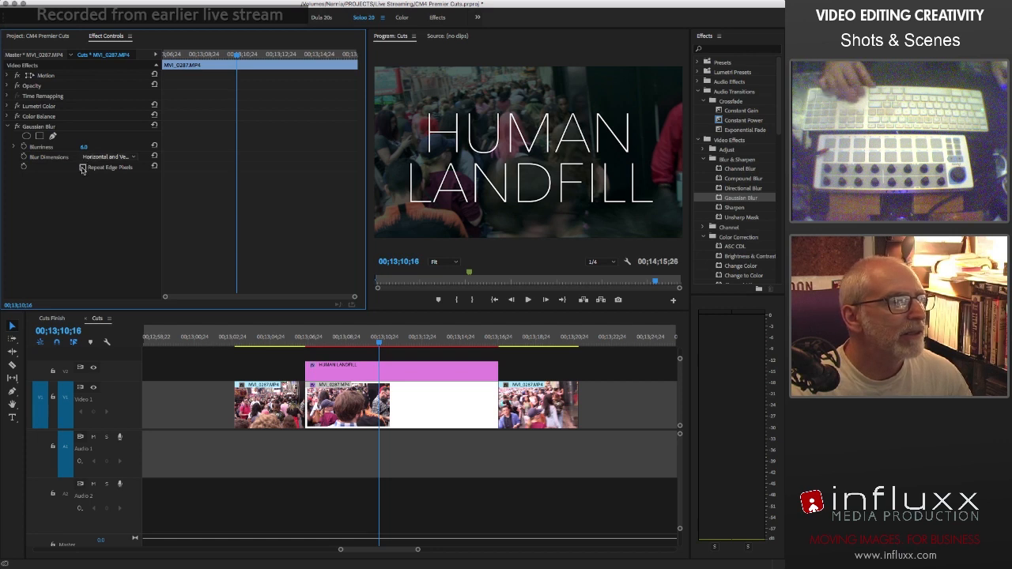
- Turn on Repeat Edge Pixels, raise the Gaussian Blur blurriness to 10, and play back the cut into the title section
left_click(82, 168)
left_click(85, 147)
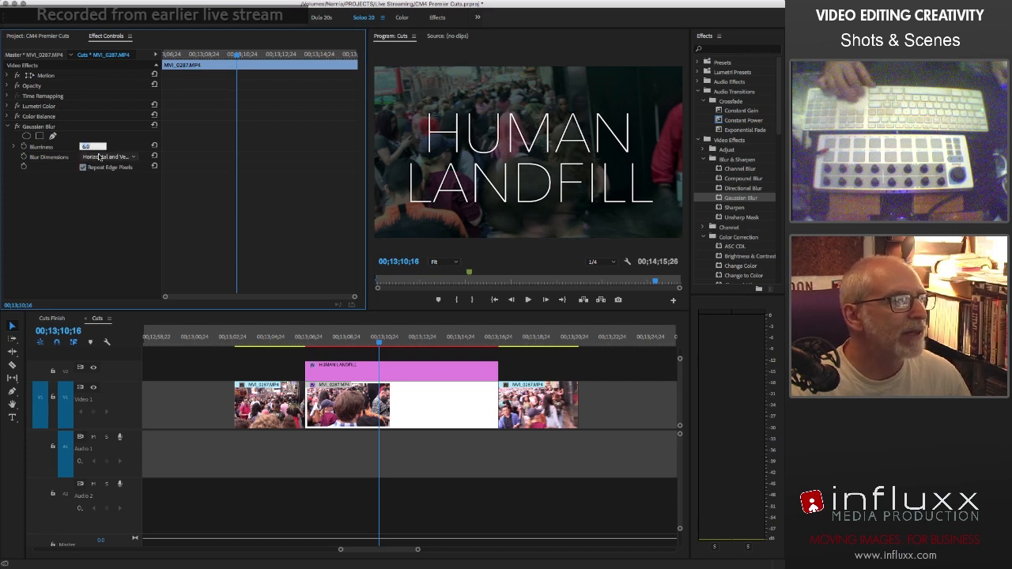
key("Return")
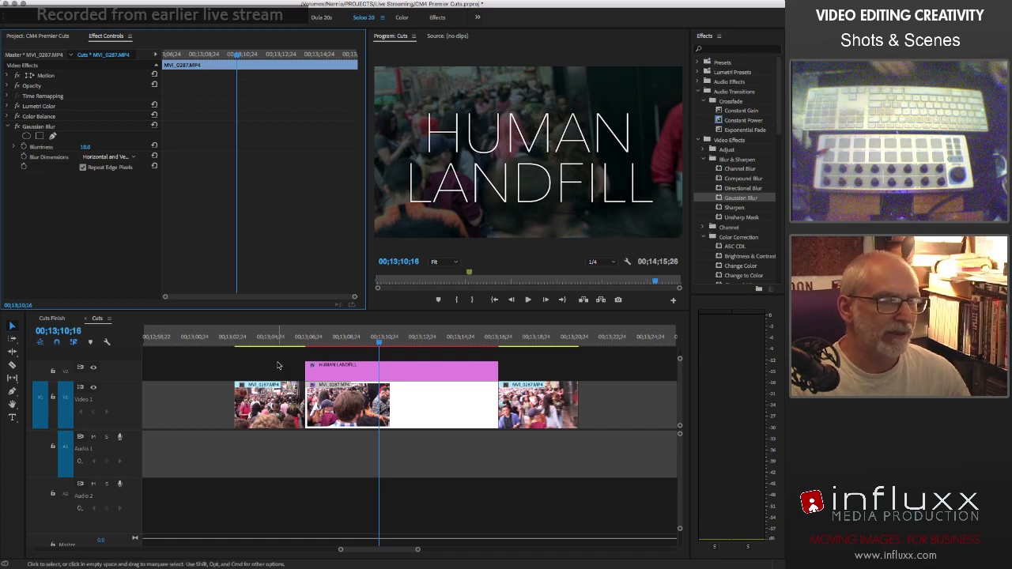
left_click(289, 340)
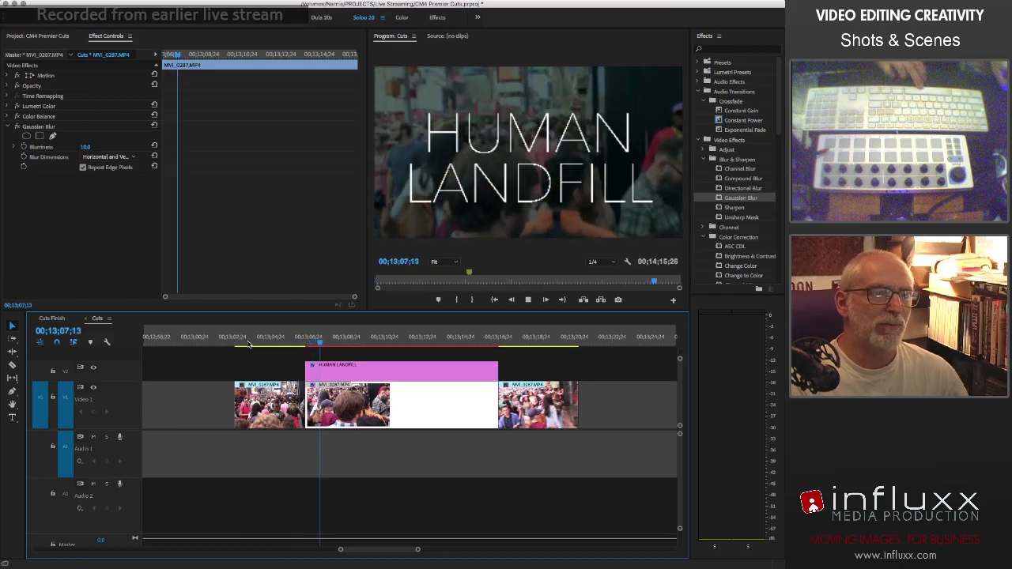
key("space")
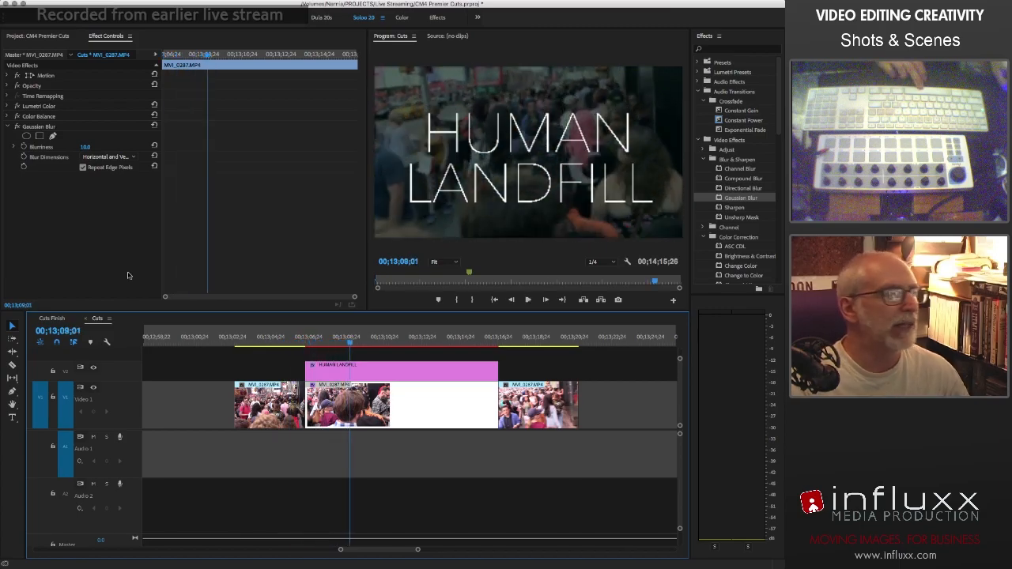
- Move the HUMAN LANDFILL title text up by setting its vertical position to 341
left_click(362, 397)
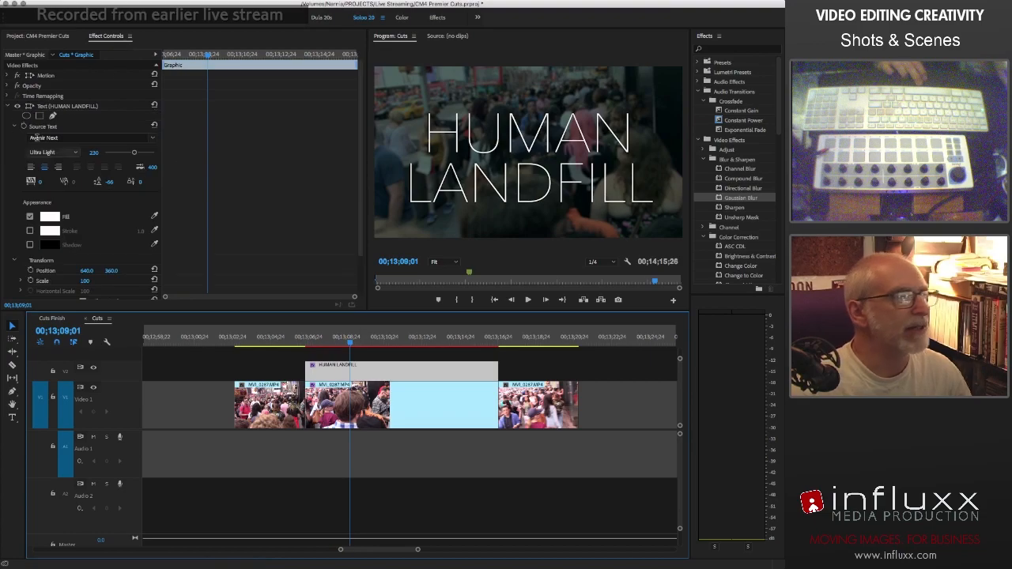
scroll(94, 207, "down", 3)
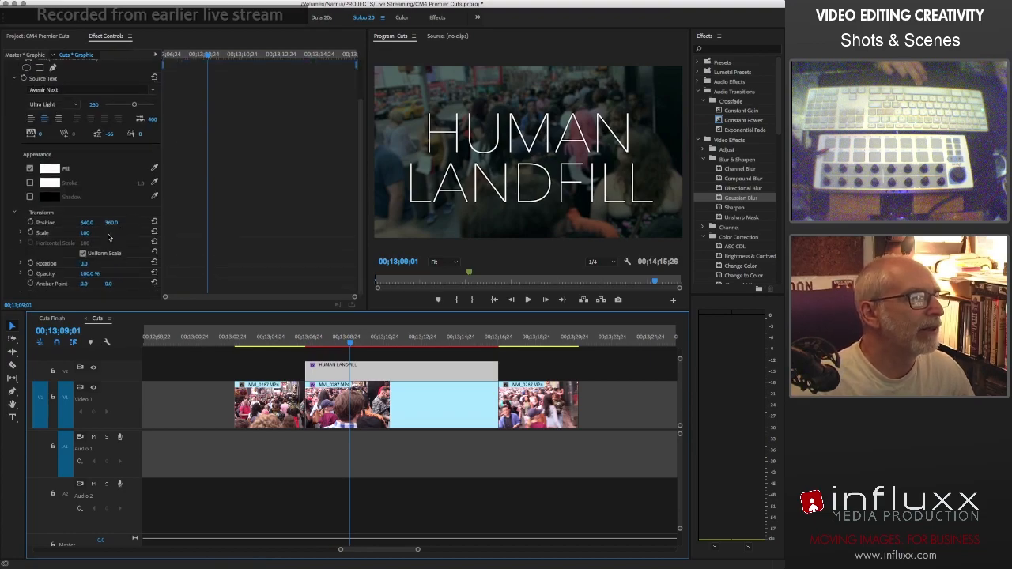
left_click_drag(113, 225, 99, 225)
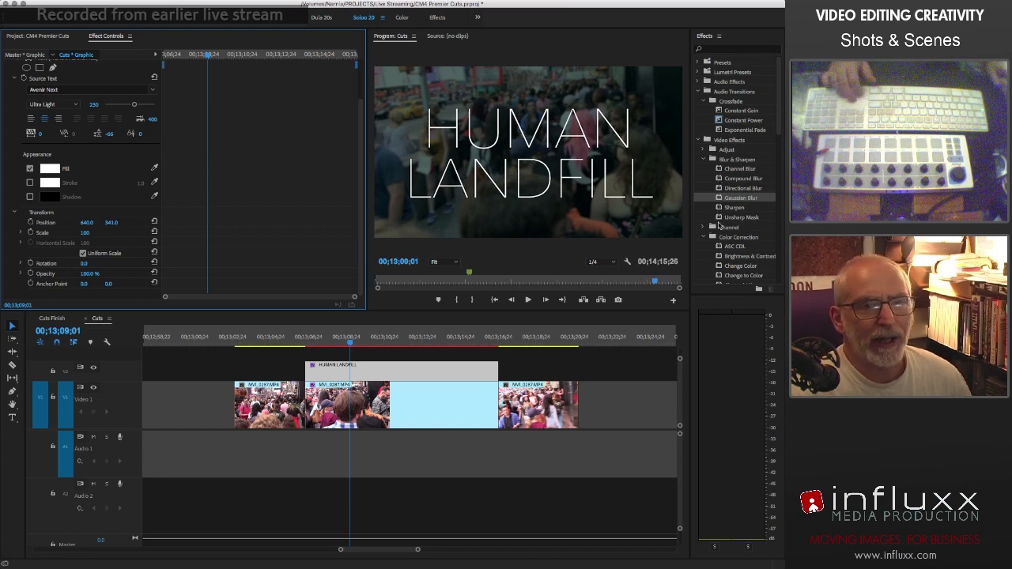
- Add a Cross Dissolve at the cut into the middle crowd clip and at the title's start, and play the section back
scroll(722, 208, "down", 10)
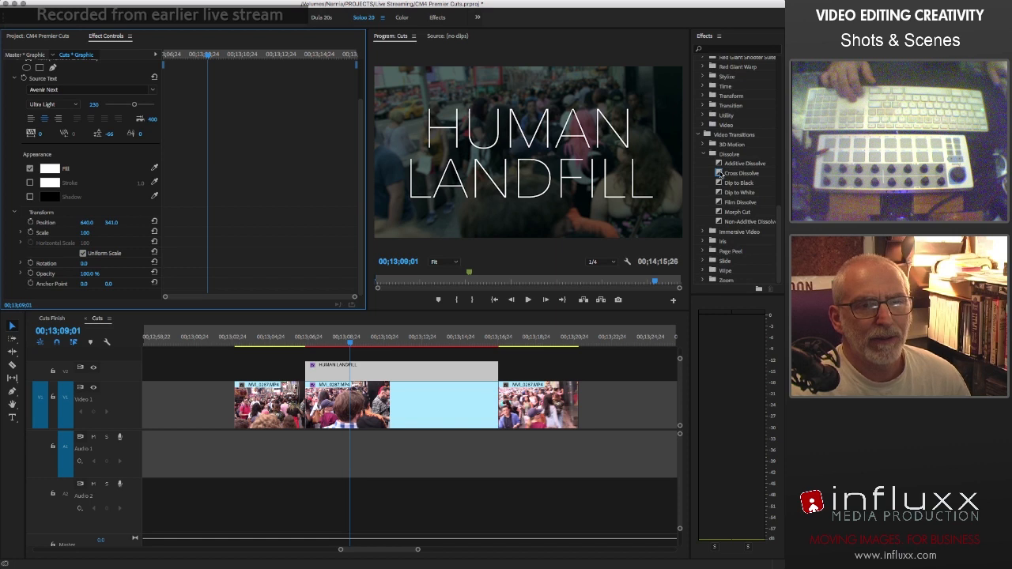
left_click_drag(720, 172, 441, 364)
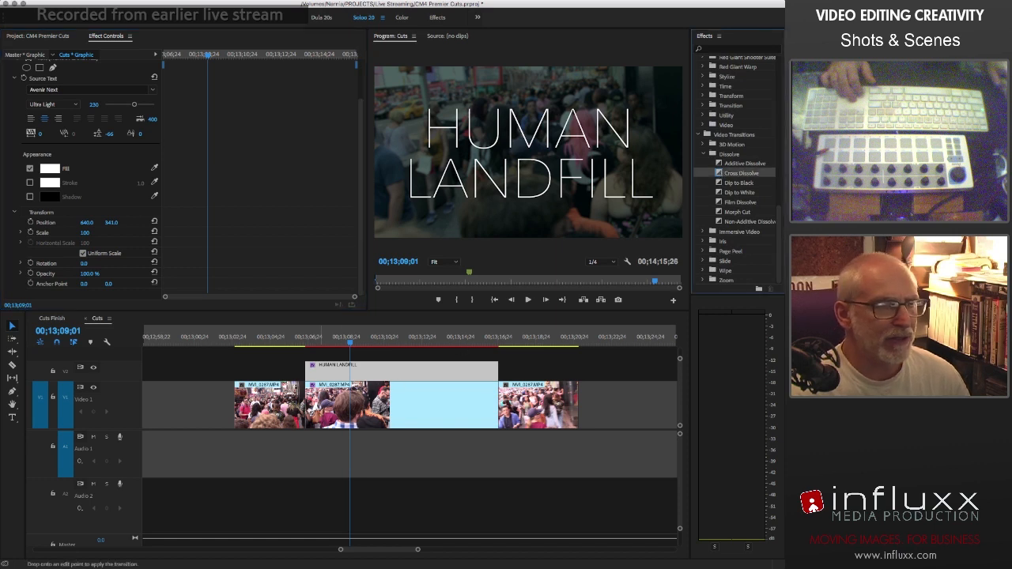
left_click_drag(310, 407, 306, 405)
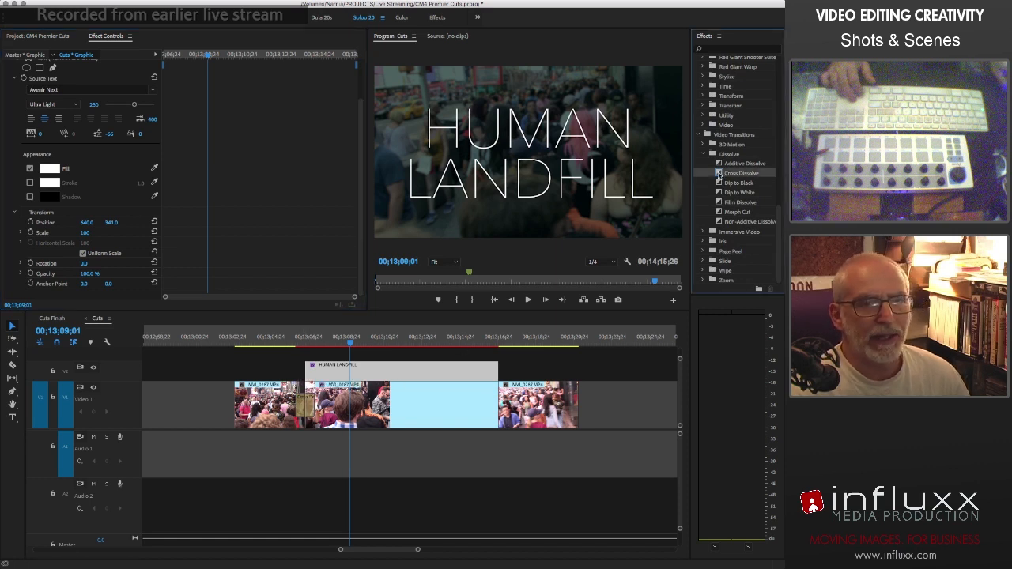
left_click_drag(719, 172, 308, 378)
left_click(283, 339)
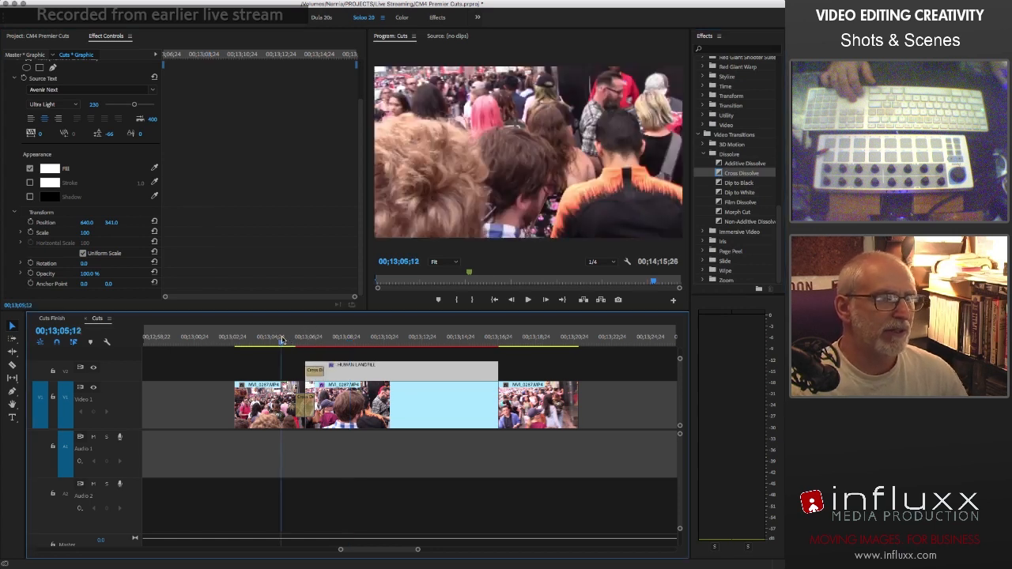
key("space")
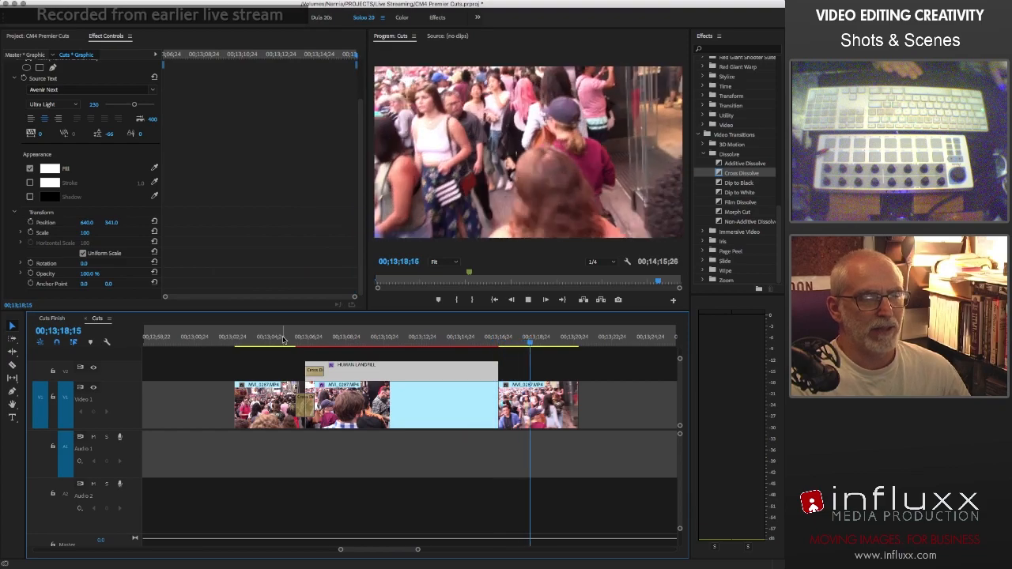
key("space")
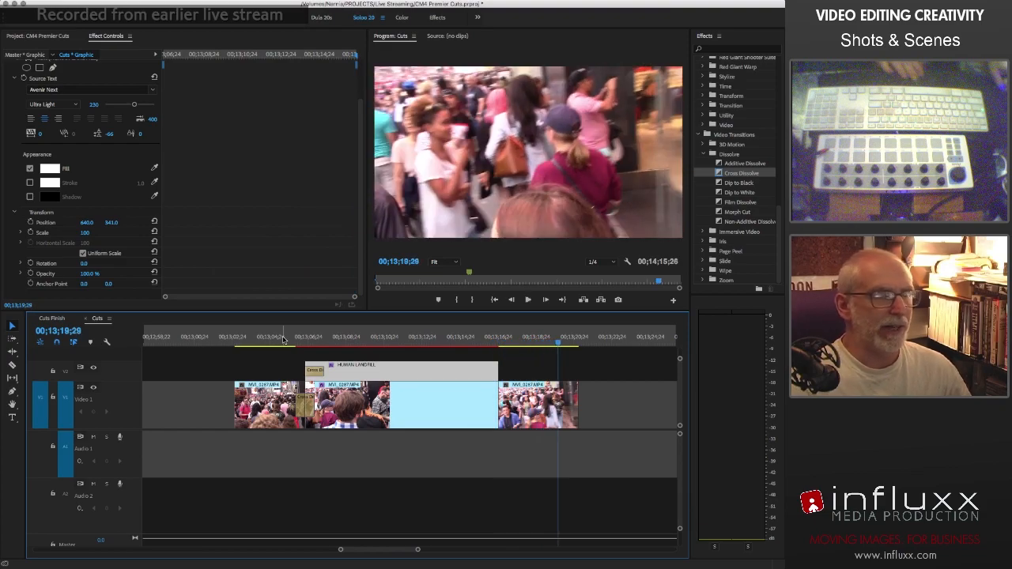
- Place the 39 Time of Remembrance audio on Audio 1 under the crowd clips and cut it to end with the last clip
left_click(40, 37)
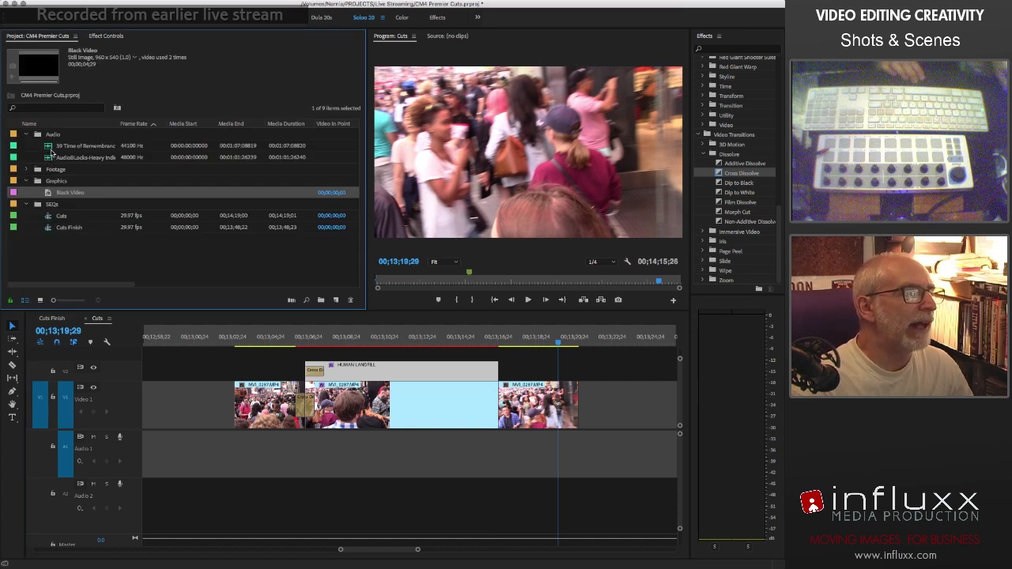
left_click_drag(48, 147, 242, 447)
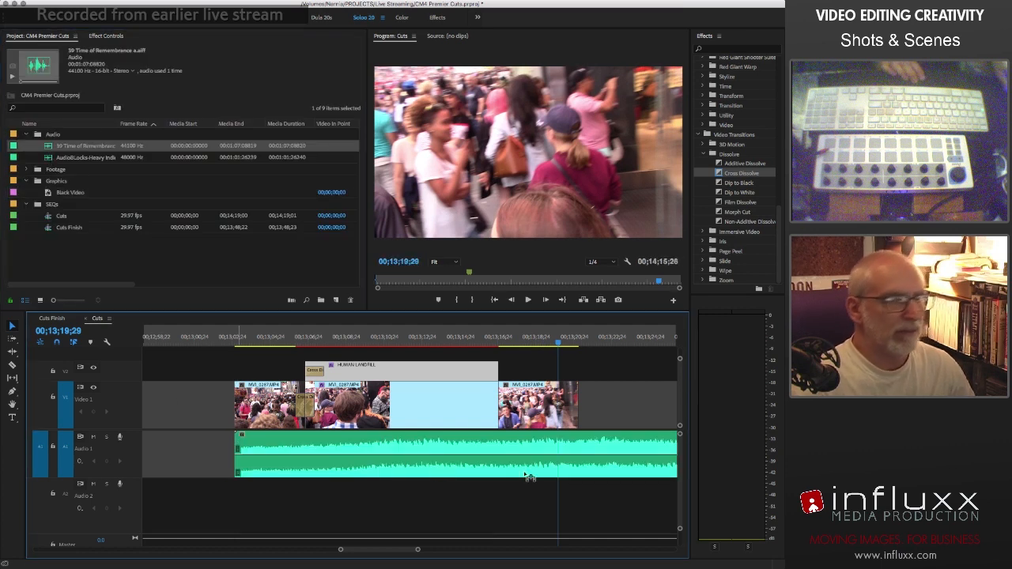
key("c")
left_click(603, 450)
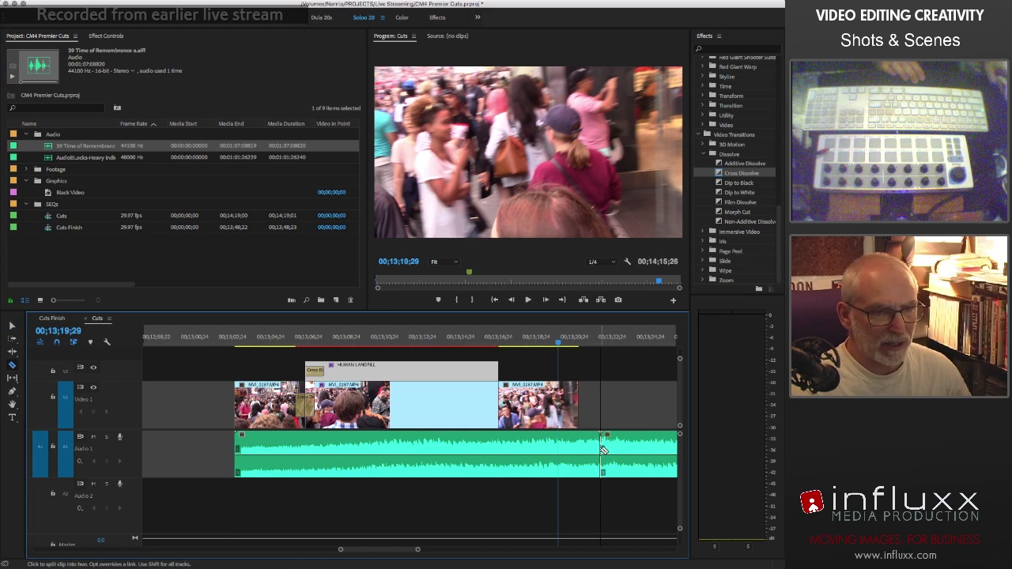
key("v")
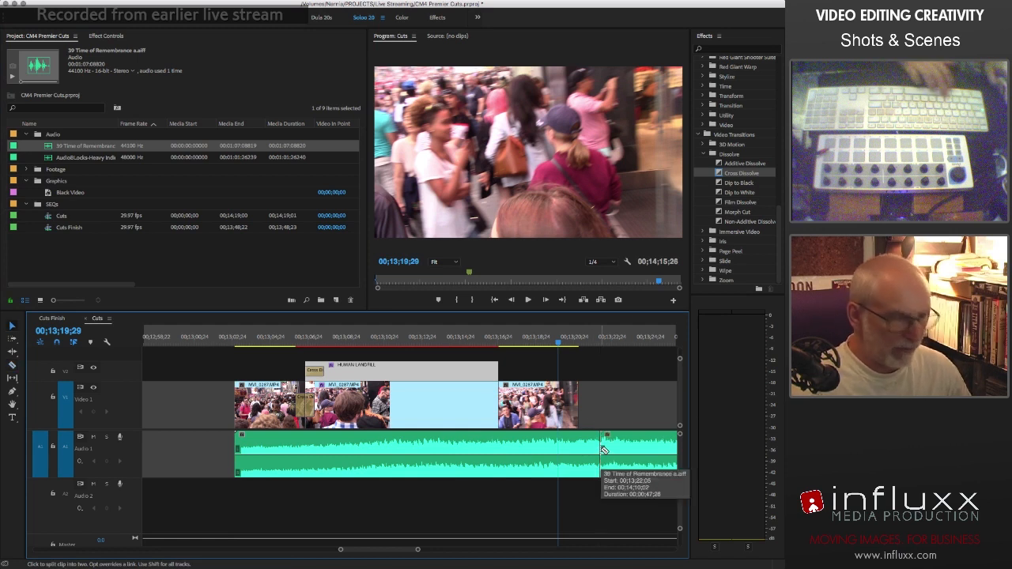
left_click(631, 443)
key("Delete")
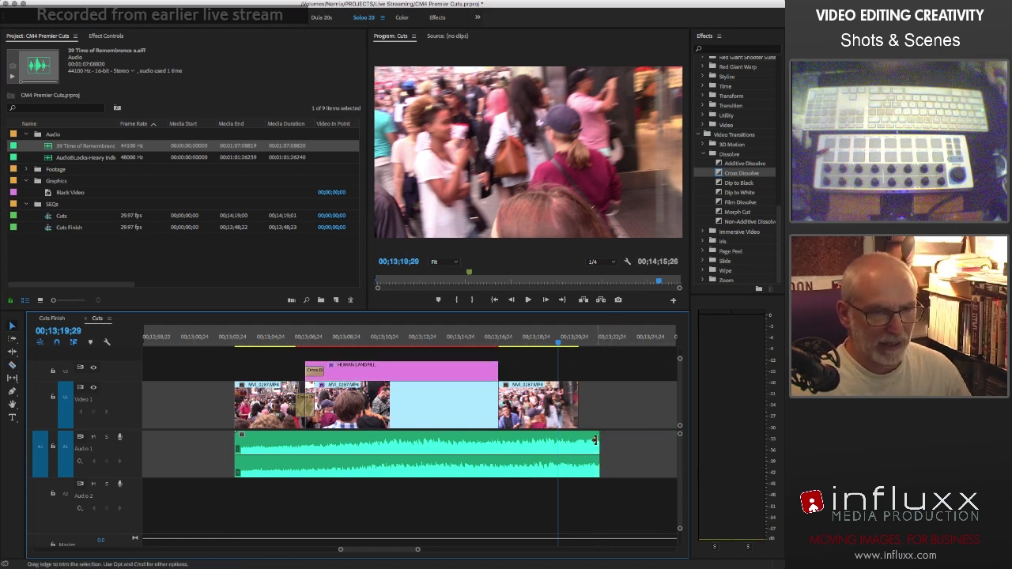
left_click_drag(597, 441, 578, 442)
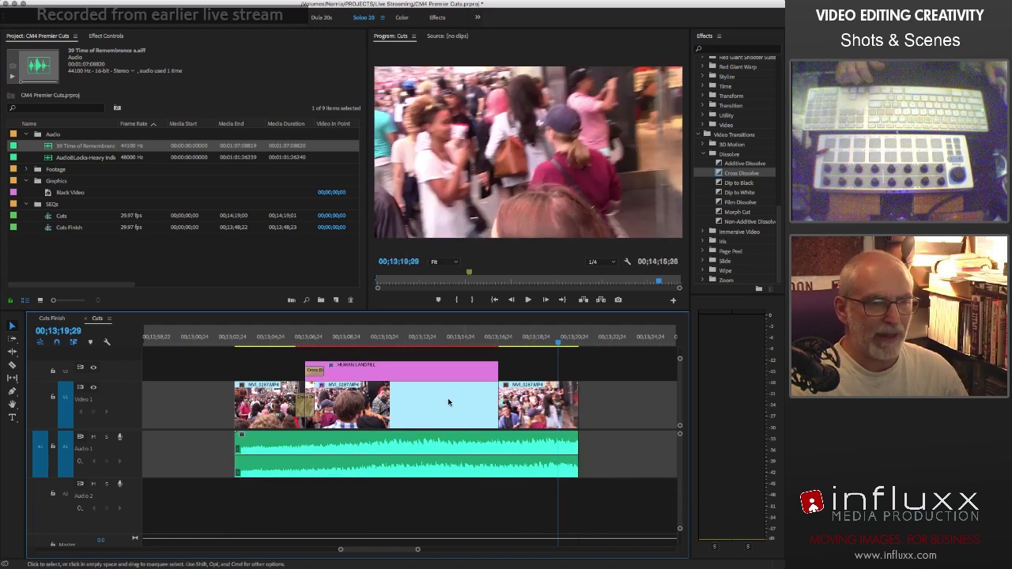
- Play back the whole crowd section with its music from 00;13;03;00
left_click(236, 340)
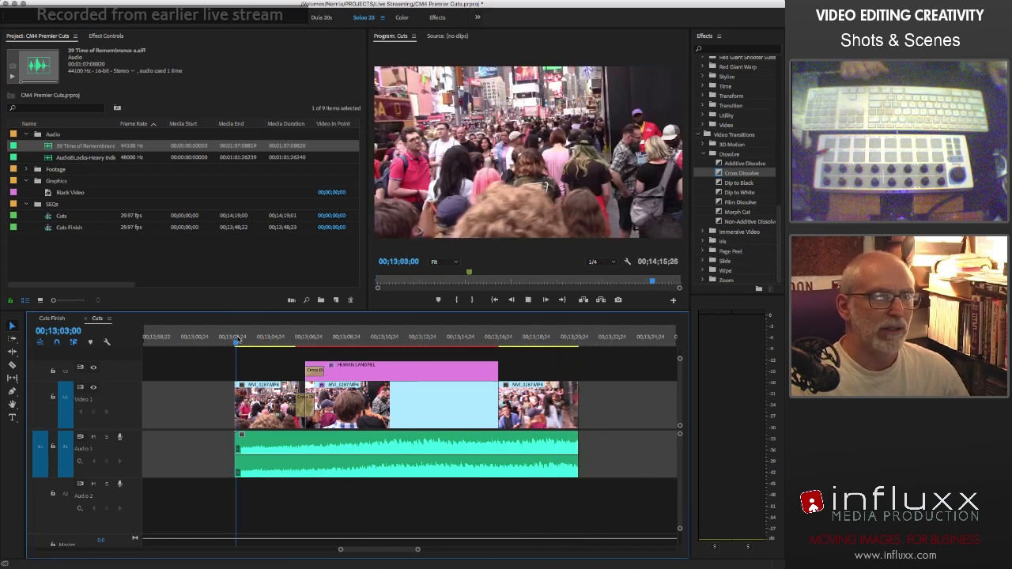
key("space")
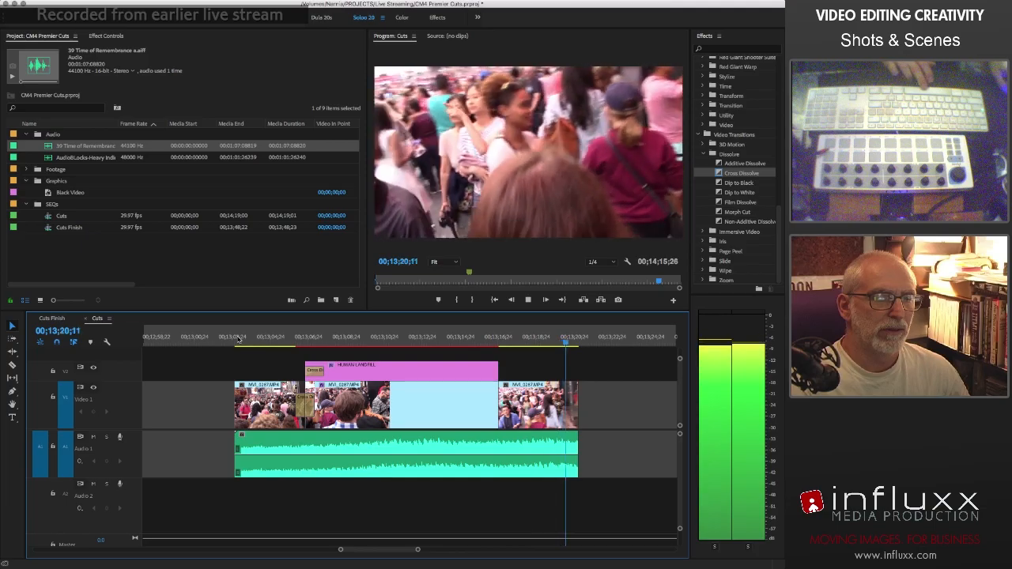
key("space")
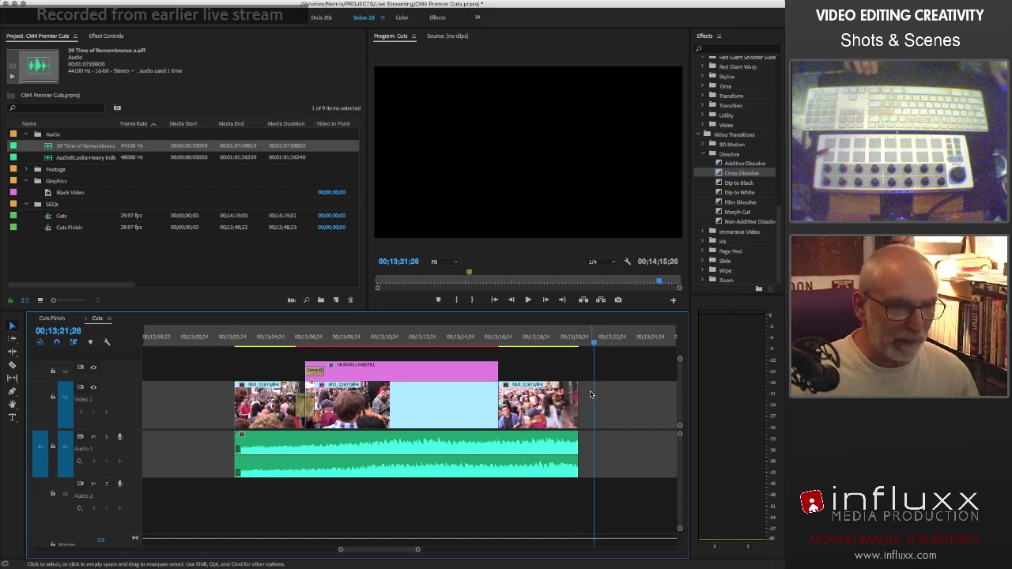
- Go to the statue clip MVI_0312.MP4 at 00;14;08;24 and extend the start of its audio back to the clip's first frame
key("minus")
key("minus")
key("minus")
key("minus")
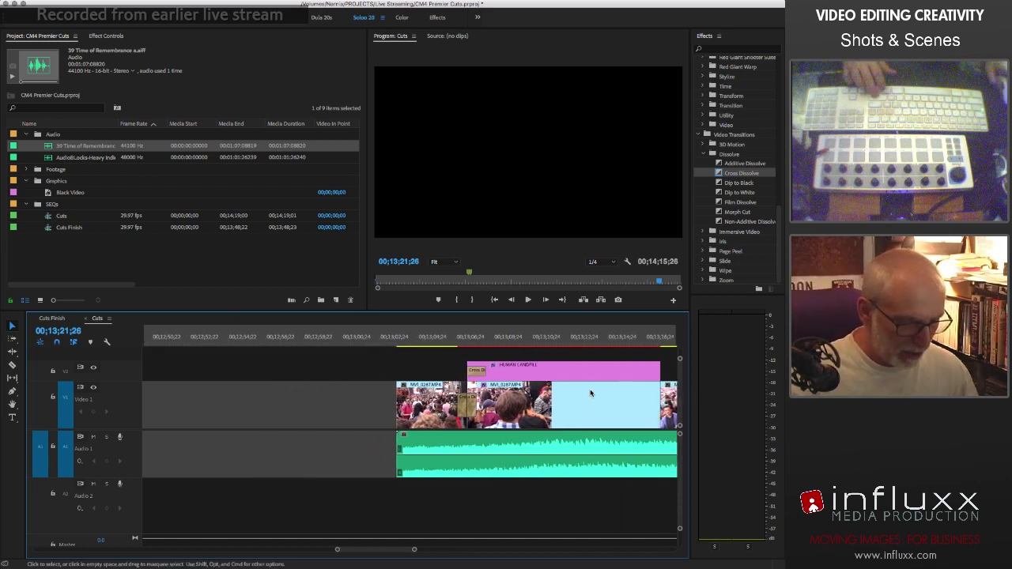
key("minus")
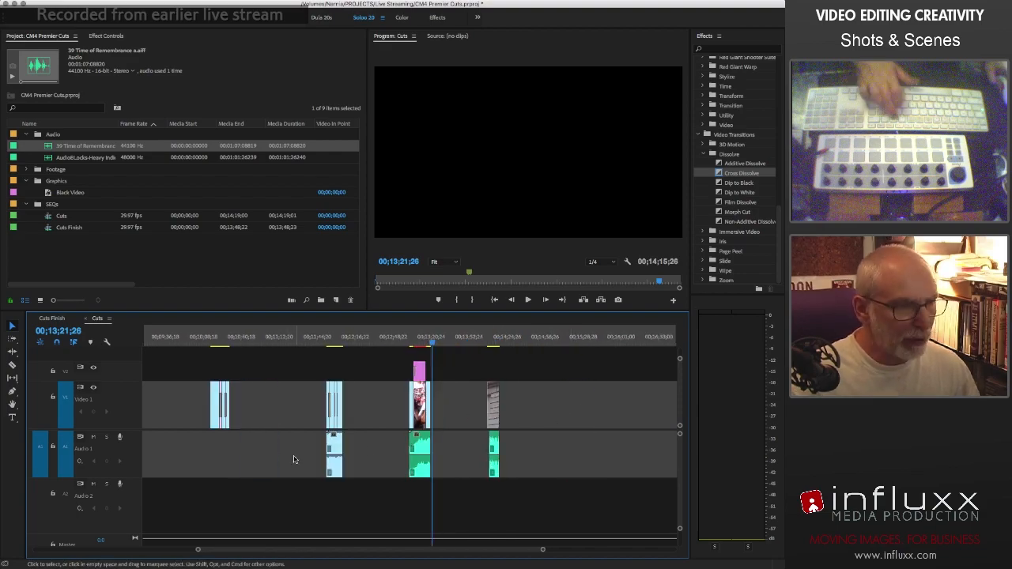
left_click(482, 339)
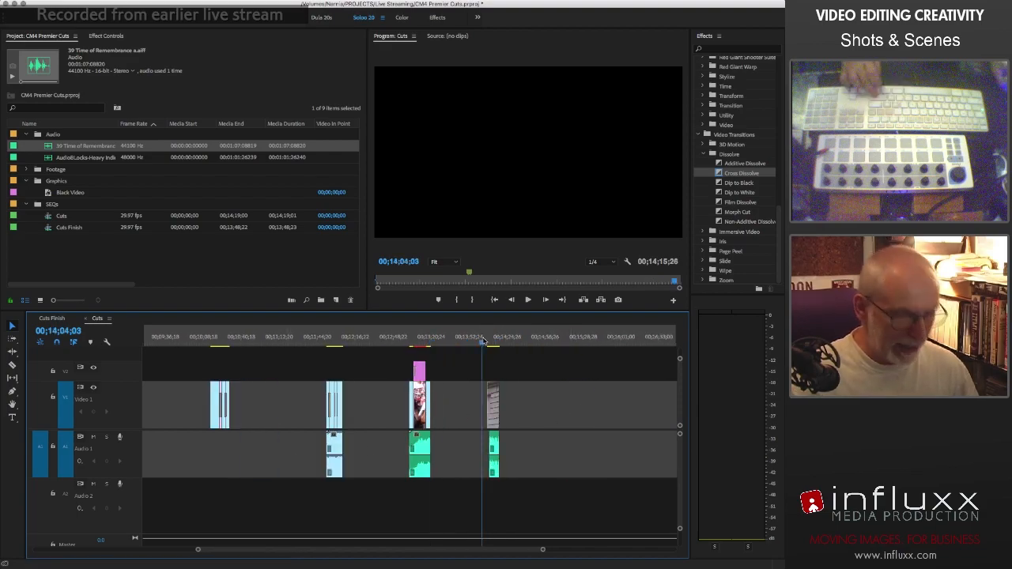
left_click(487, 339)
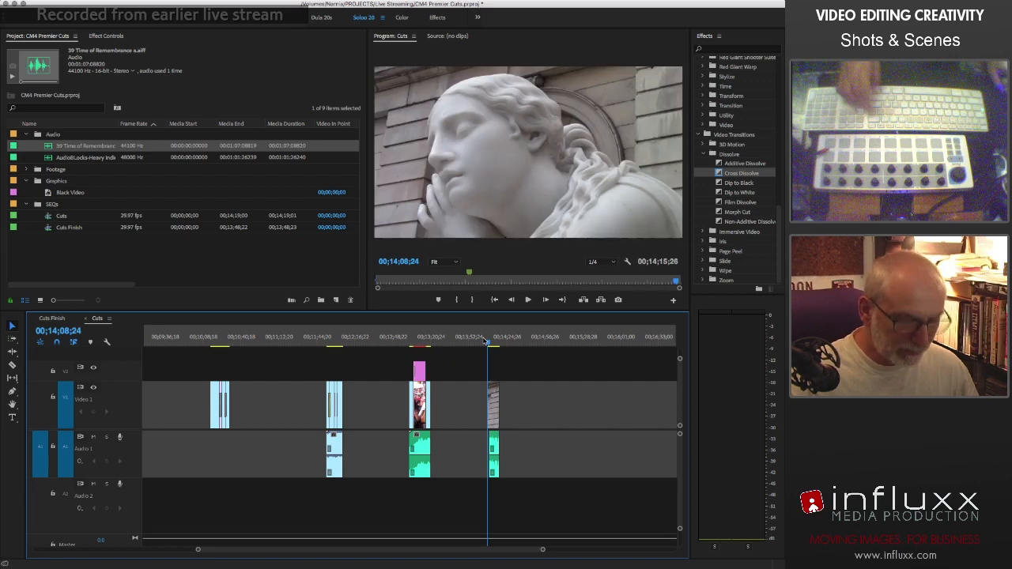
key("equal")
key("equal")
key("equal")
key("equal")
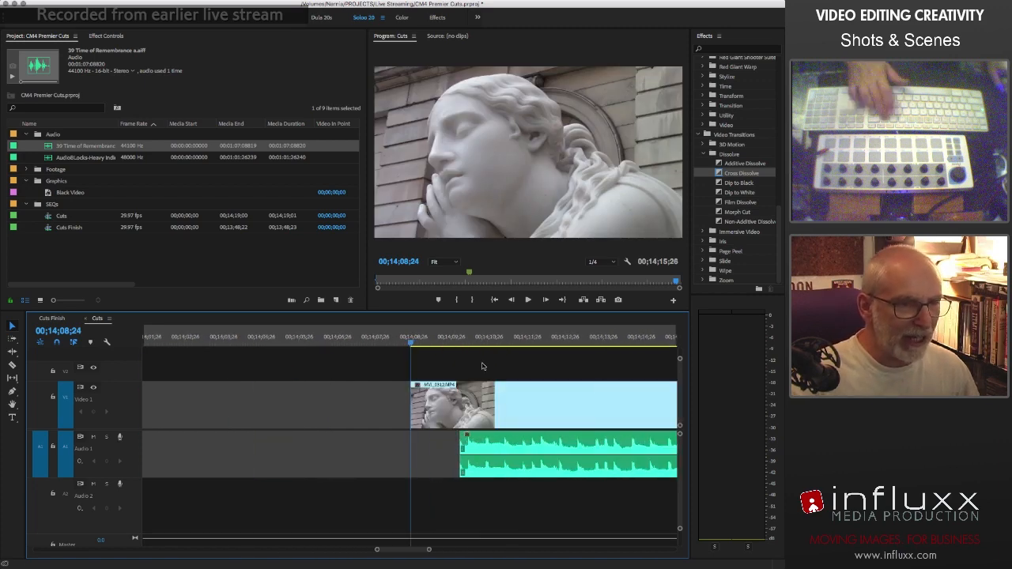
scroll(503, 442, "right", 5)
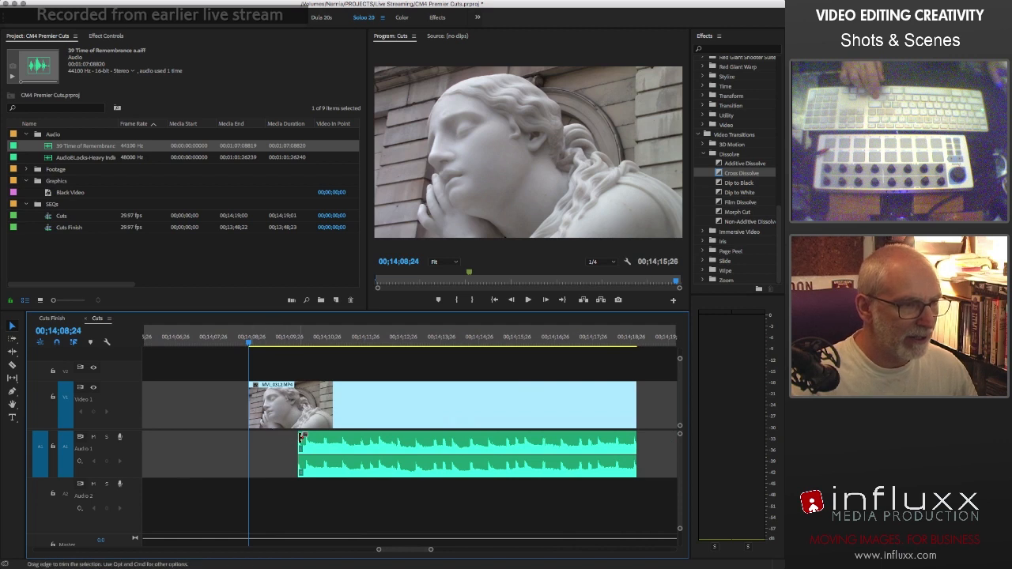
left_click_drag(300, 440, 250, 445)
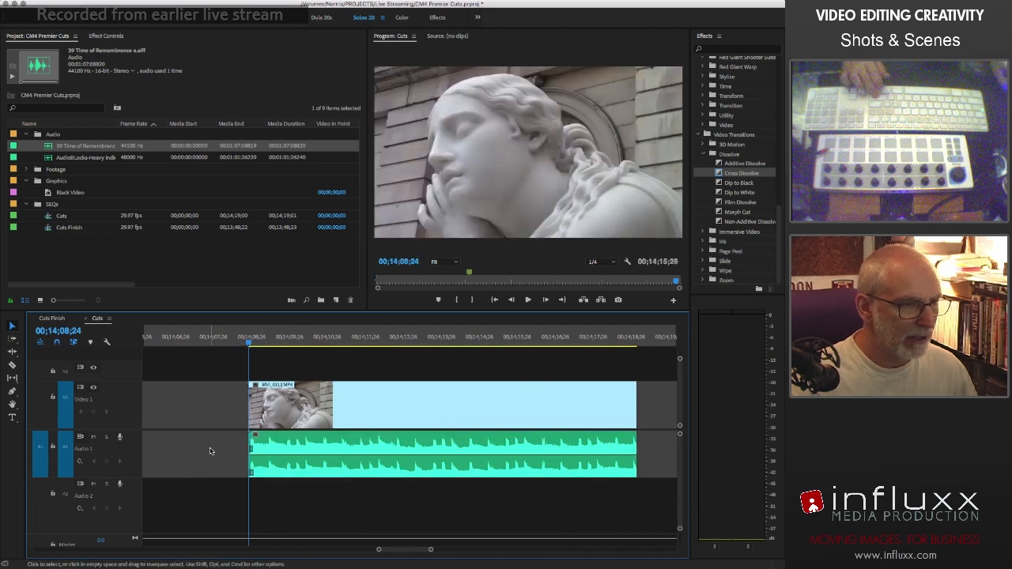
- Trim the very start of the statue clip's music, line it up with the clip's first frame, and play it back
key("=")
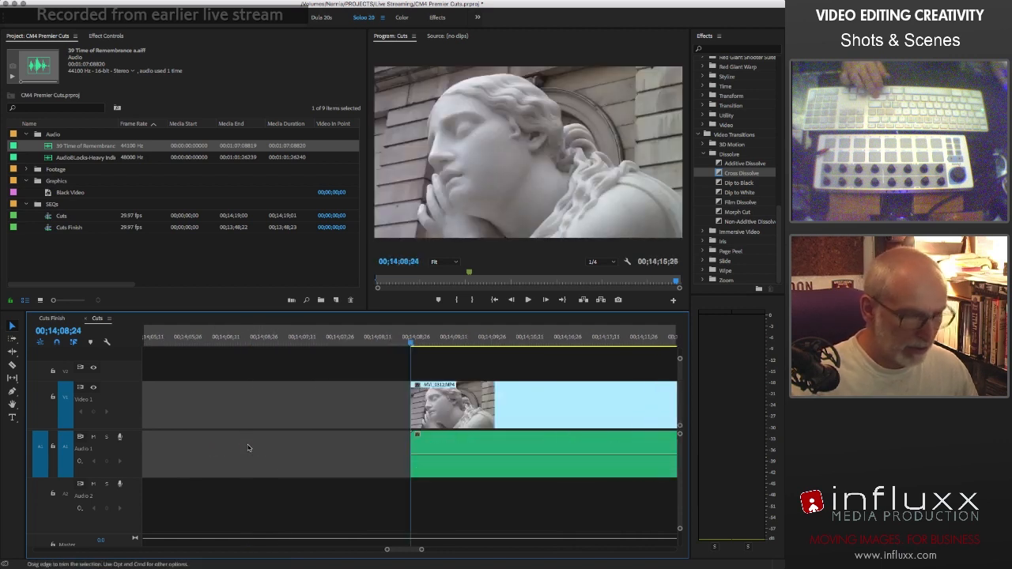
left_click_drag(412, 441, 429, 446)
scroll(428, 432, "right", 1)
key("minus")
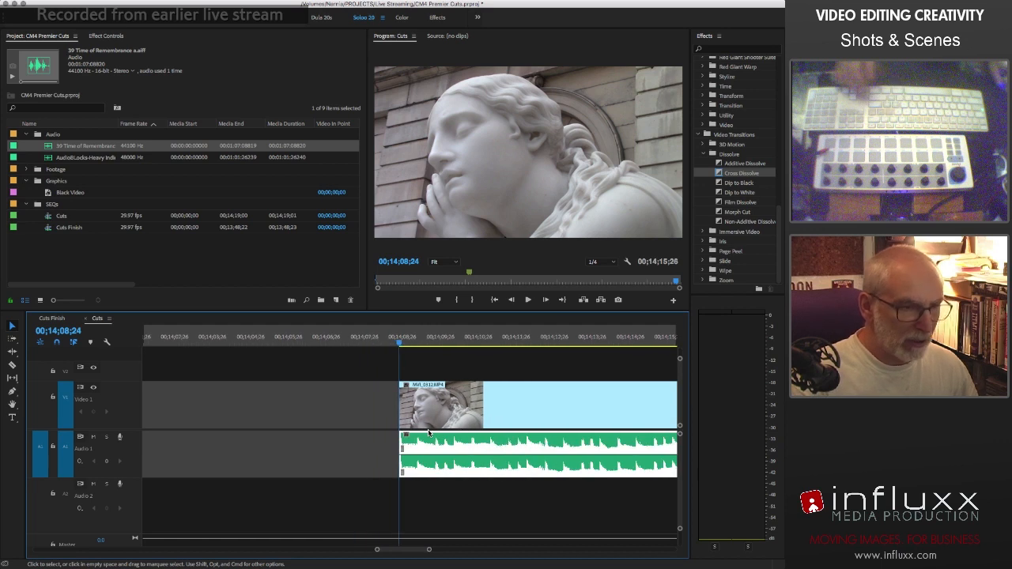
key("minus")
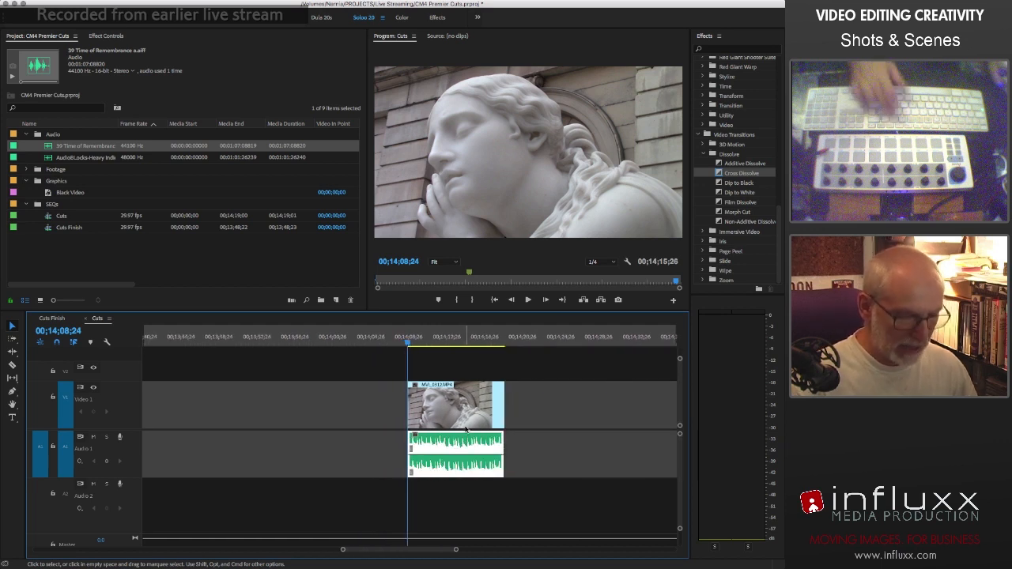
key("equal")
key("equal")
scroll(475, 434, "right", 2)
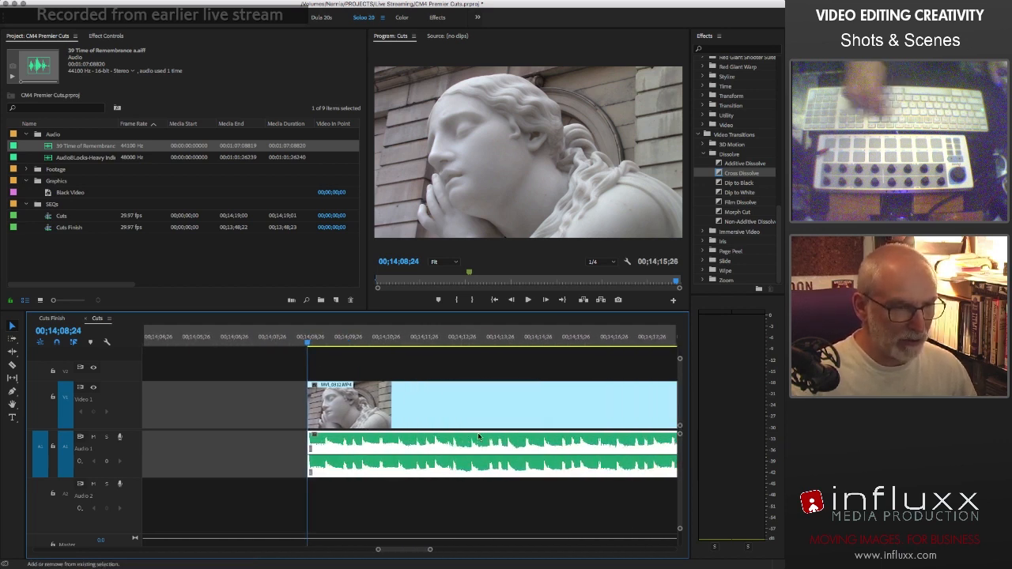
scroll(479, 436, "right", 2)
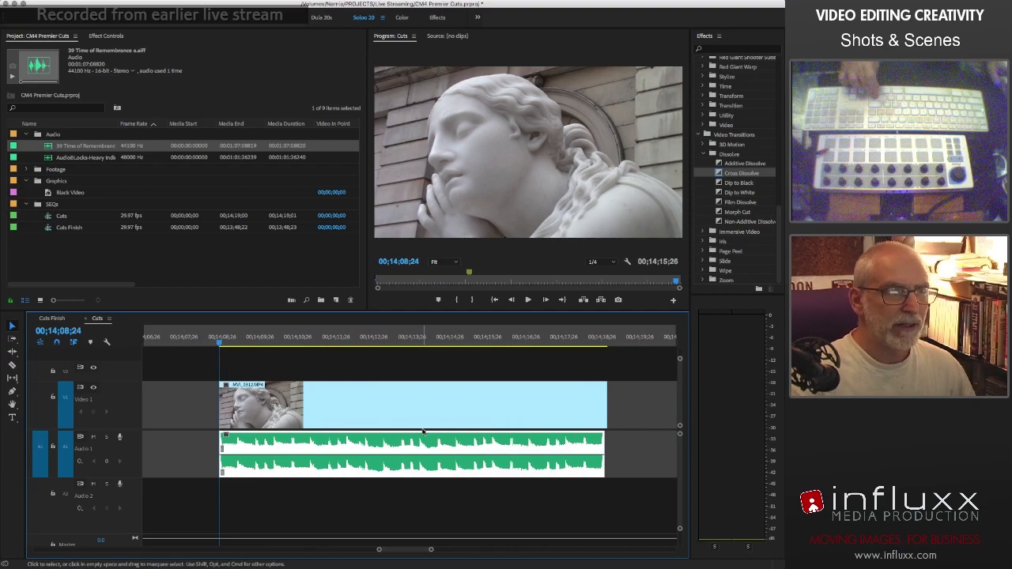
key("space")
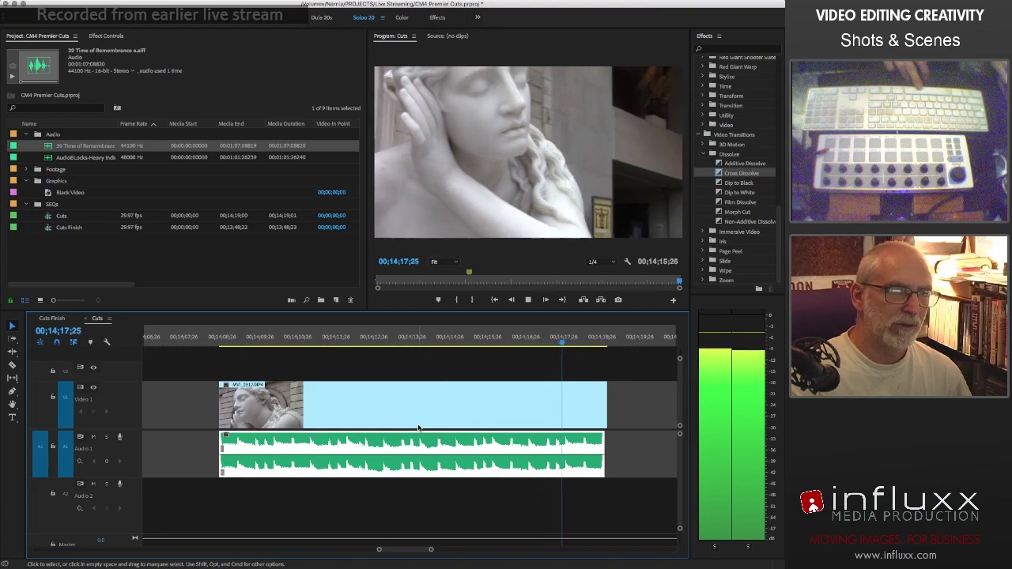
key("space")
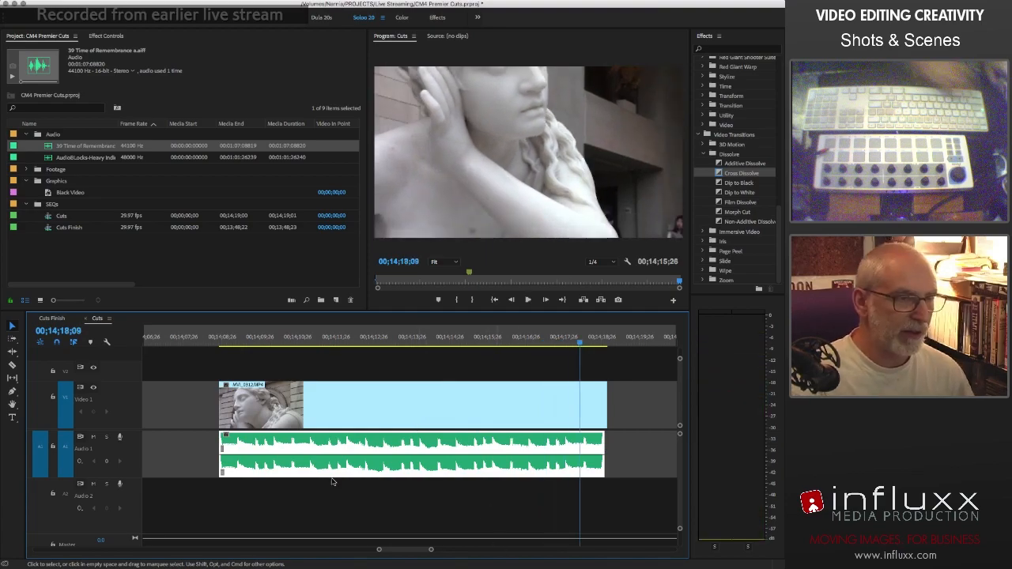
- Split the statue clip into three parts, first at 00;14;12;07, and trim the last part to end with the music
left_click(327, 419)
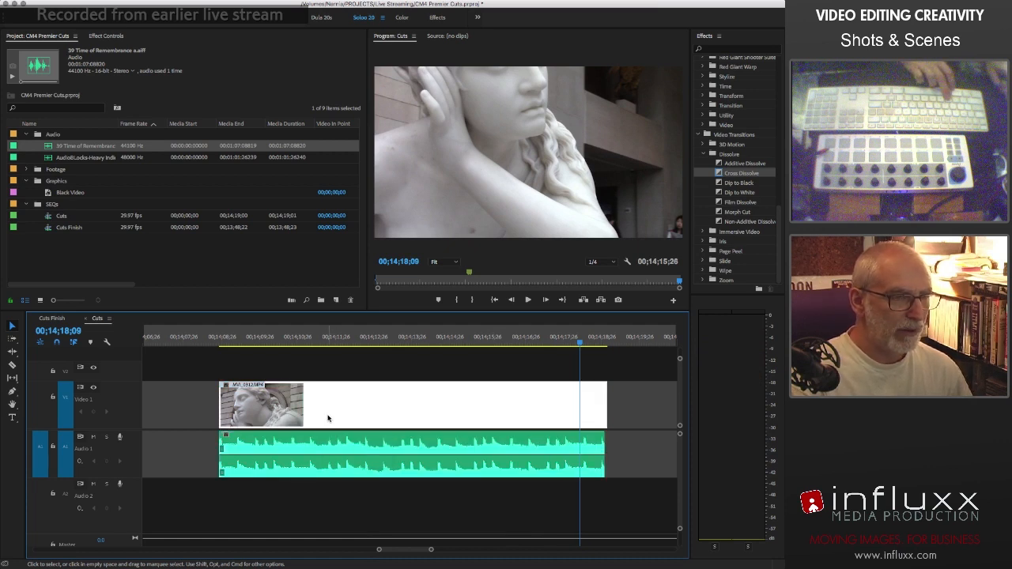
key("c")
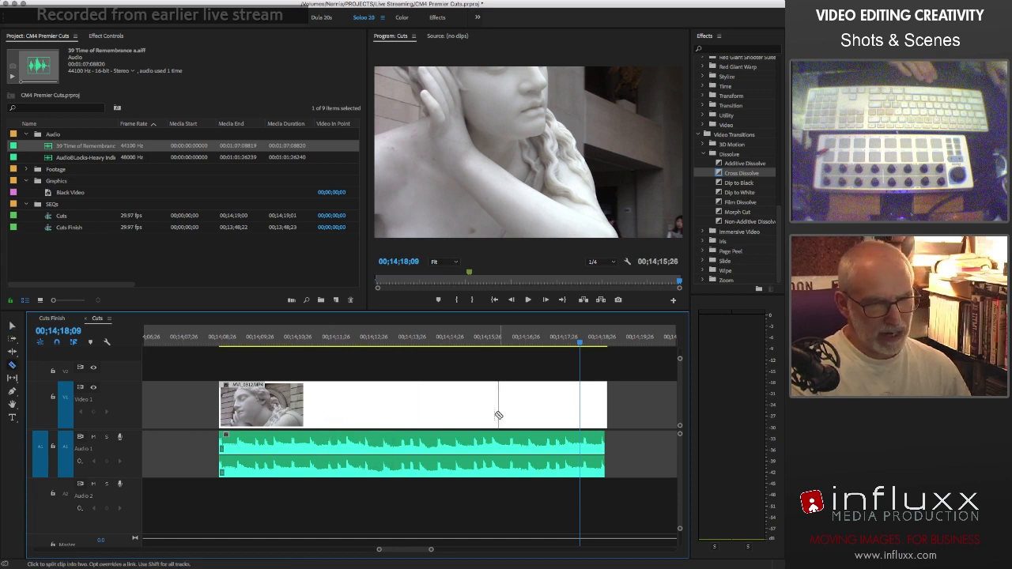
left_click(351, 409)
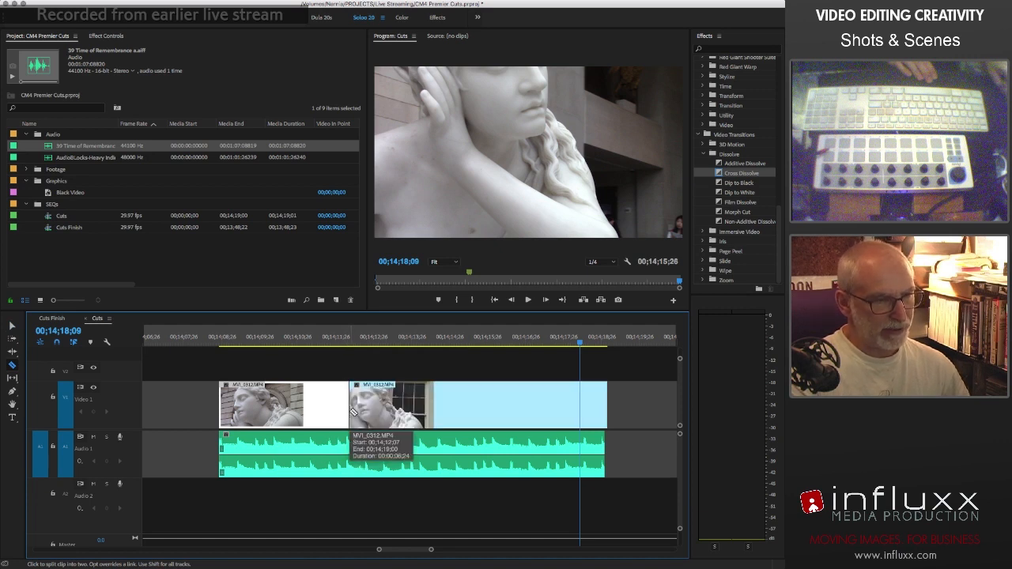
left_click(475, 411)
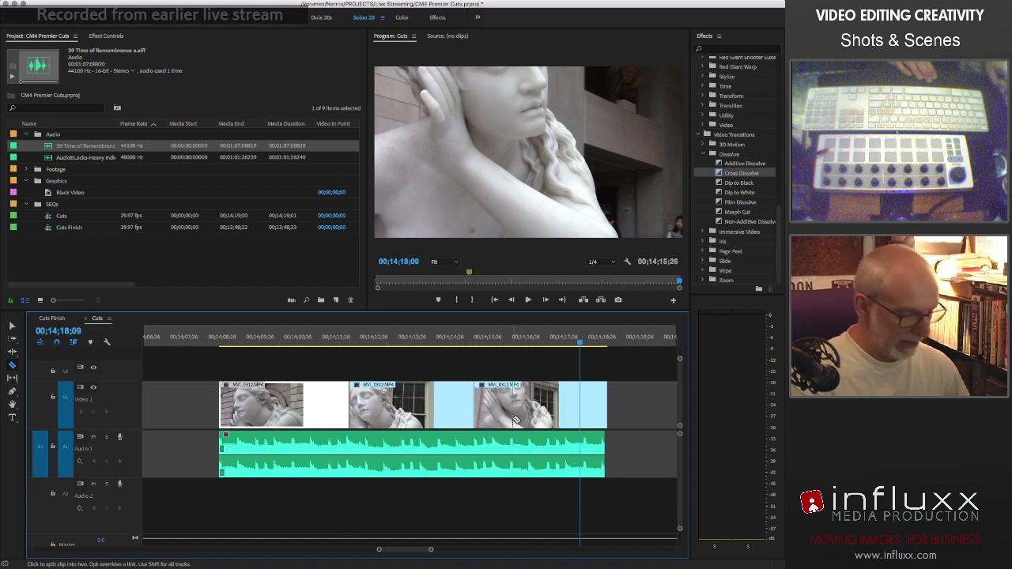
key("v")
left_click_drag(607, 407, 605, 408)
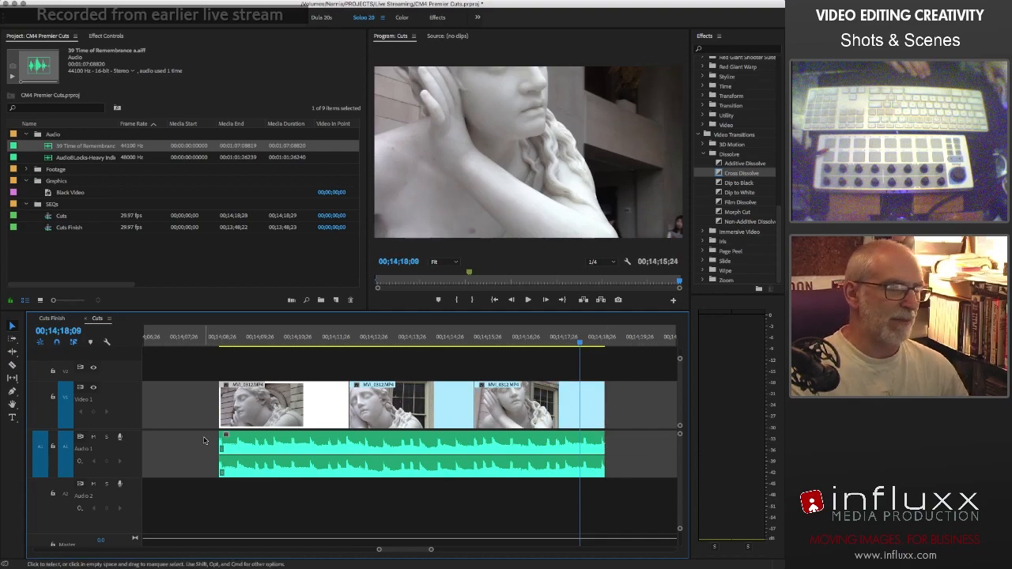
- Load the first part of the statue clip in the Source monitor and slip its in-out range slightly later
double_click(288, 424)
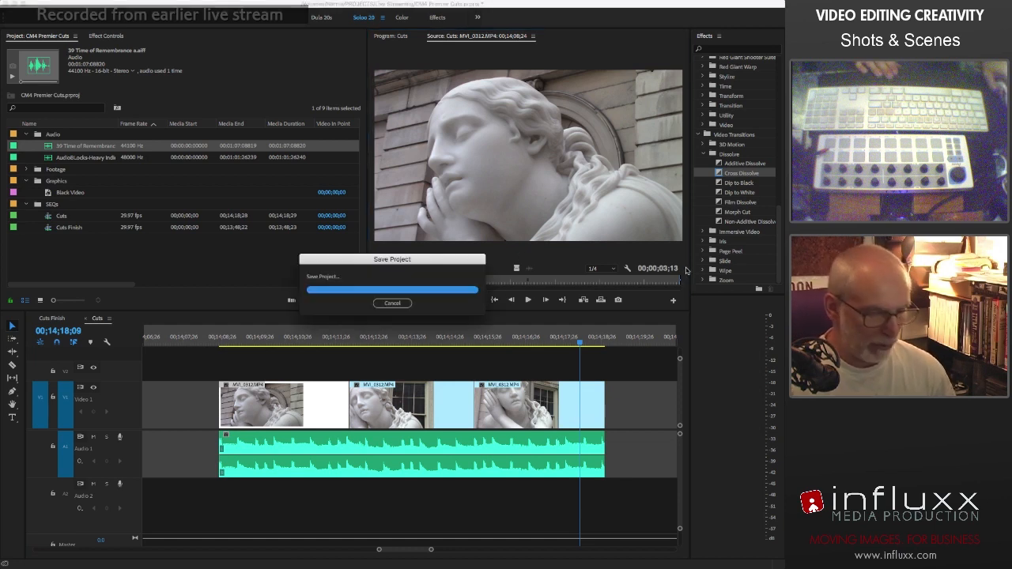
key("minus")
key("minus")
key("minus")
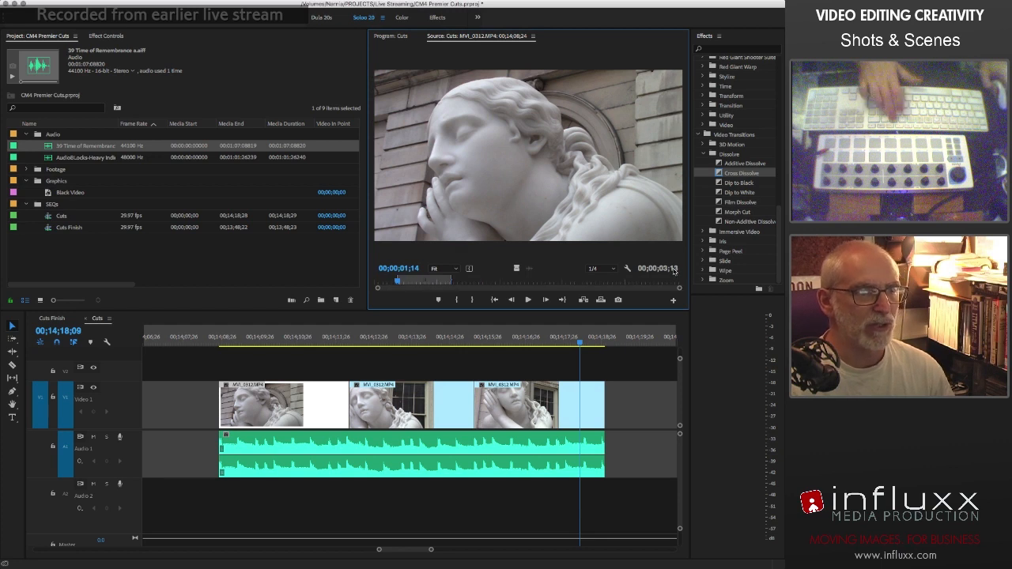
left_click_drag(426, 280, 431, 281)
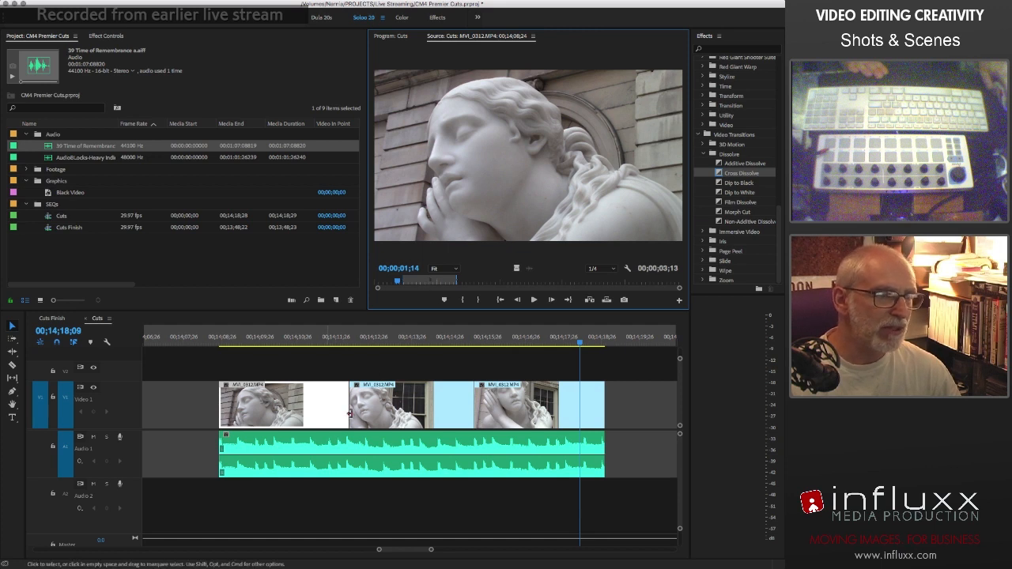
- Slip the source range of the statue's second part slightly later and that of the third part slightly earlier
double_click(393, 405)
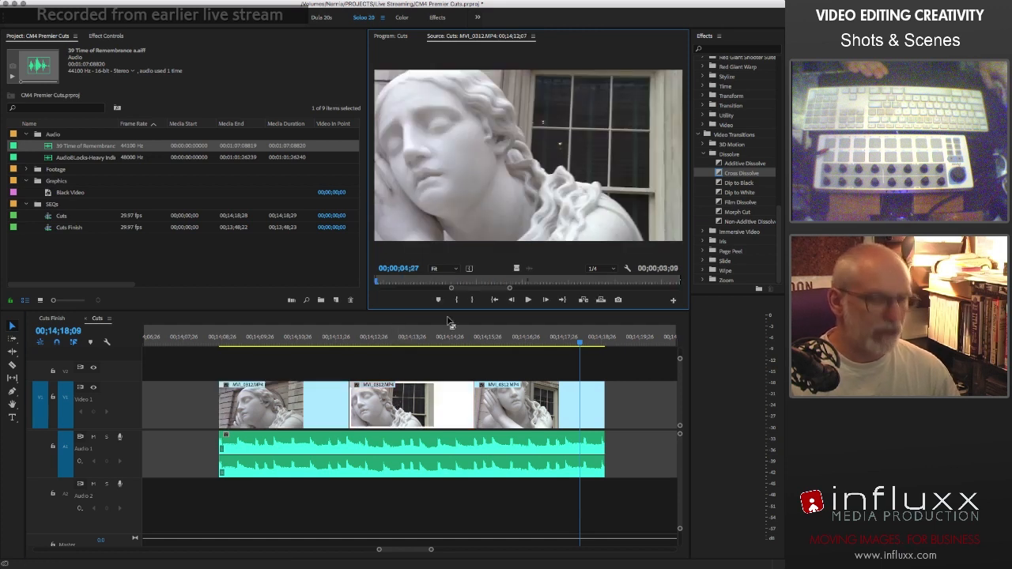
left_click_drag(463, 283, 472, 282)
double_click(509, 415)
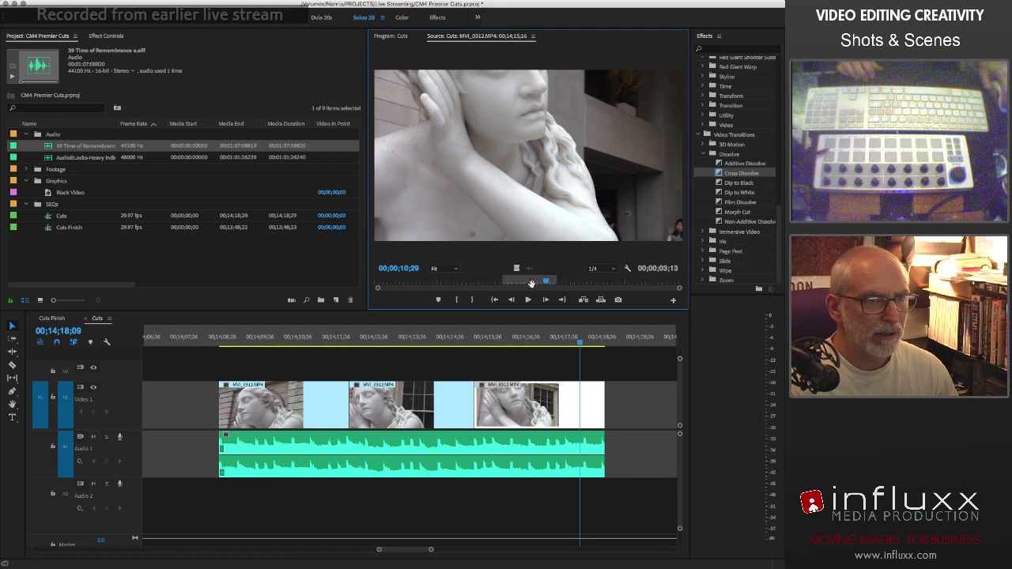
left_click_drag(530, 282, 519, 283)
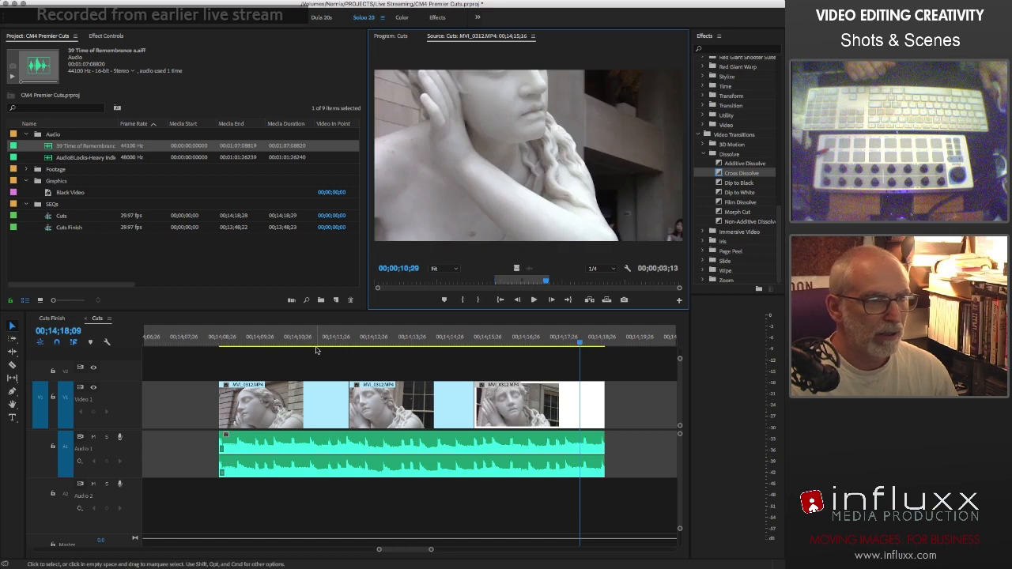
- Play back the jump cuts between the three statue parts, restarting just before the first cut
left_click(315, 340)
key("space")
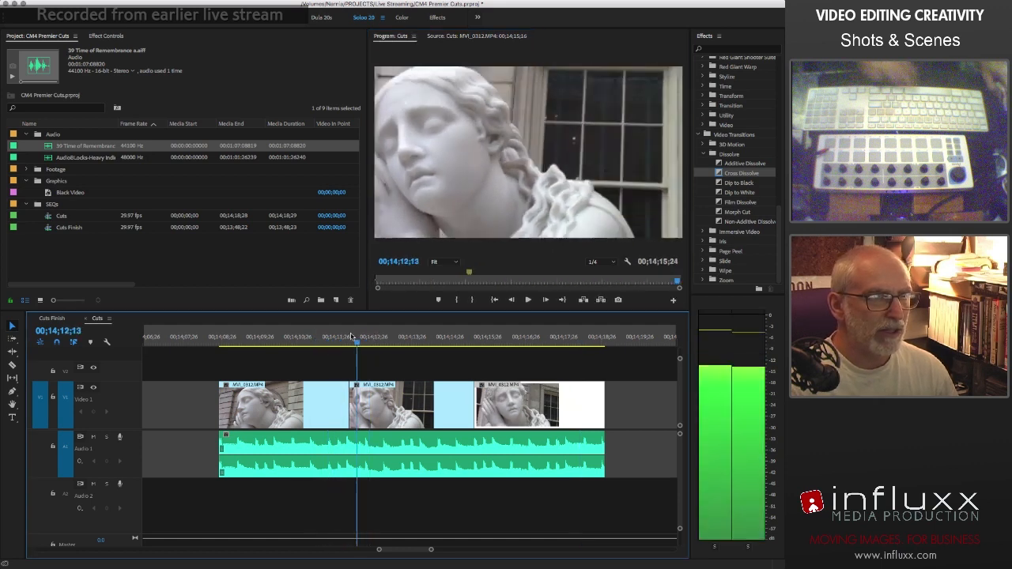
left_click_drag(351, 335, 331, 331)
key("space")
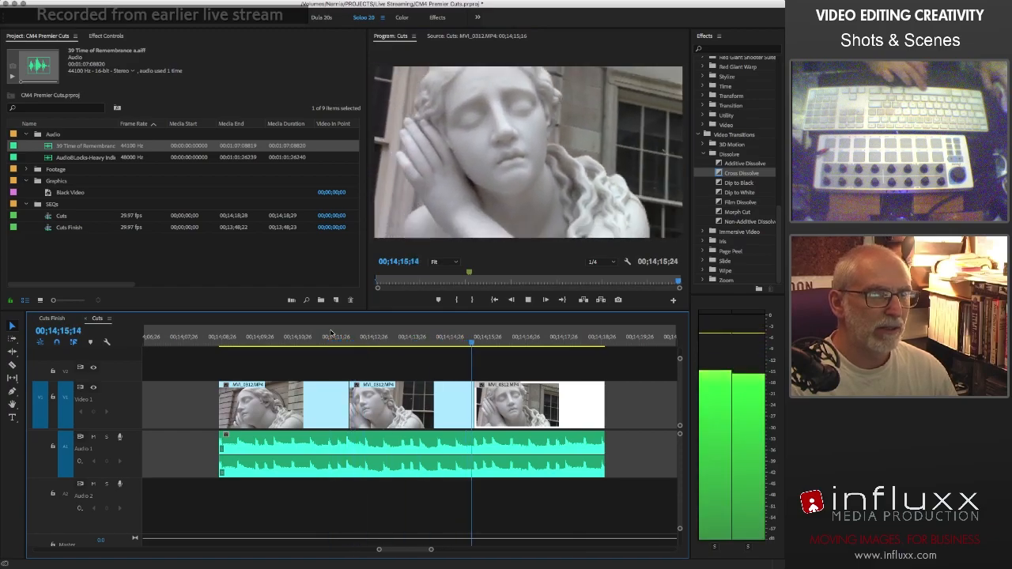
key("space")
- Slip the third statue part's source range further earlier, and readjust the second part's range
double_click(532, 420)
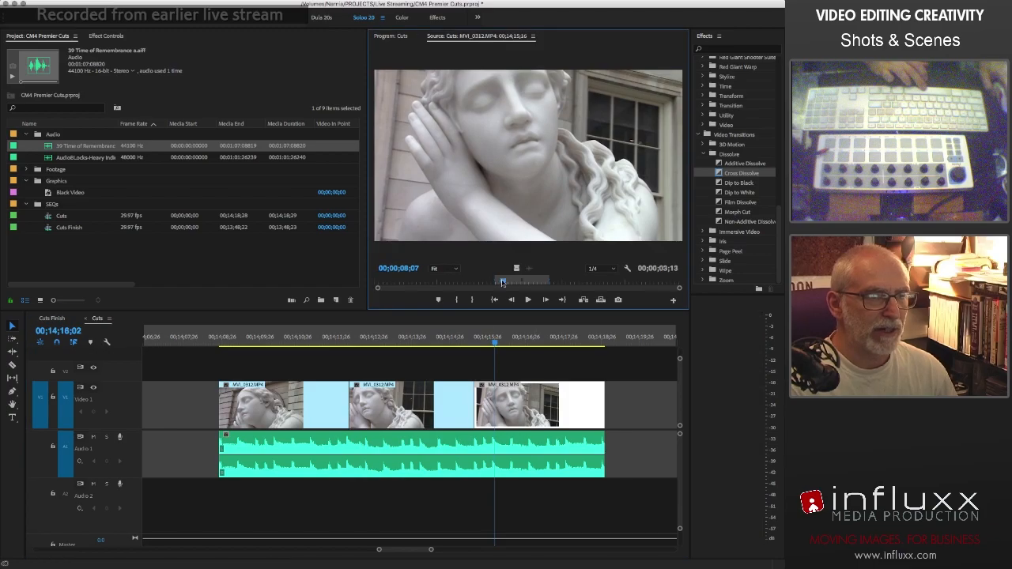
mouse_move(525, 281)
left_mouse_down()
mouse_move(467, 283)
mouse_move(510, 280)
left_mouse_up()
double_click(407, 405)
double_click(532, 411)
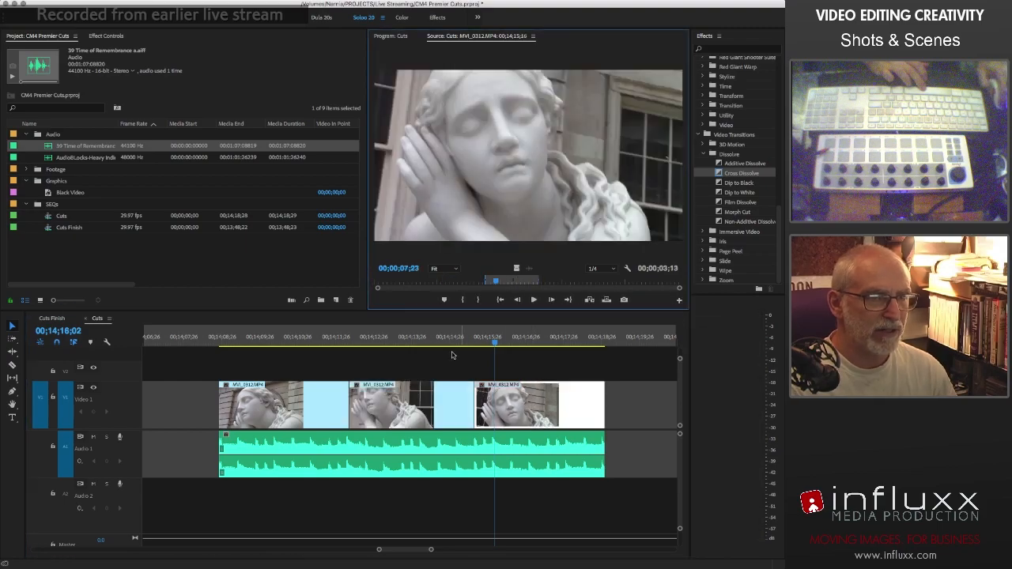
- Play the statue section from within its first part through both cuts to check the slipped ranges
left_click(286, 337)
key("space")
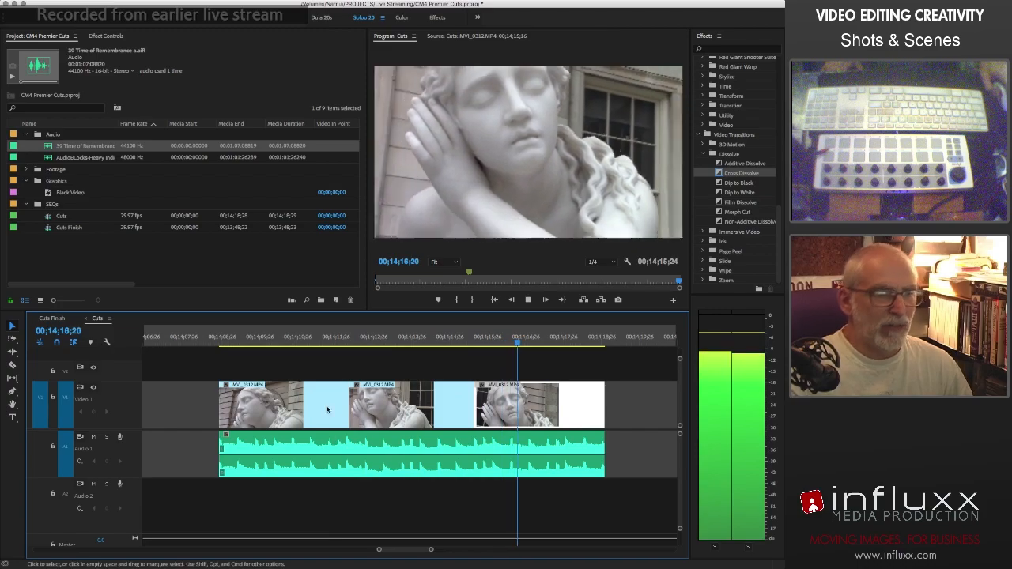
key("space")
- Fine-tune the third statue part by slipping its source range slightly earlier, scrubbing its frames for comparison
double_click(542, 417)
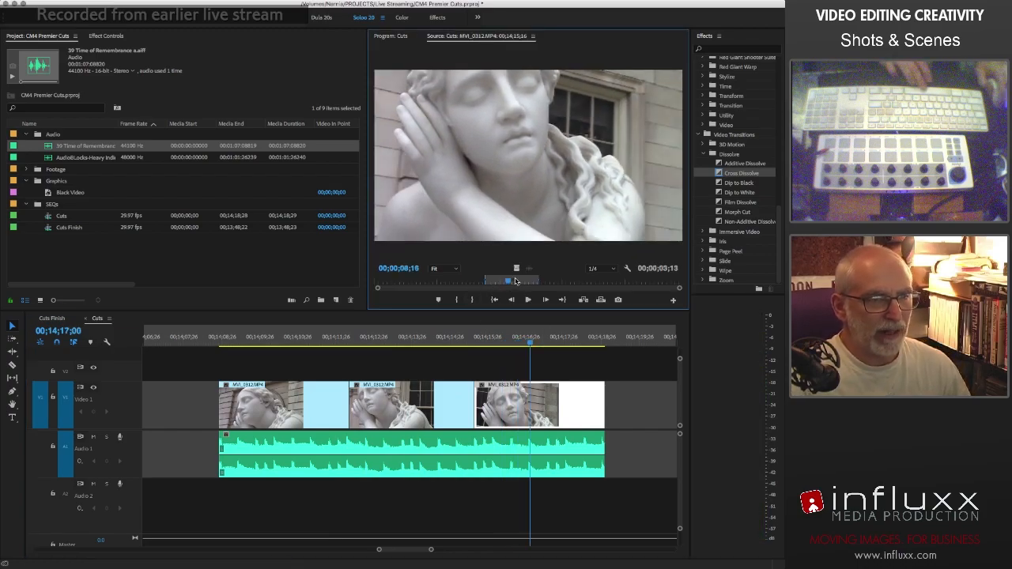
left_click(513, 283)
left_click_drag(513, 283, 511, 283)
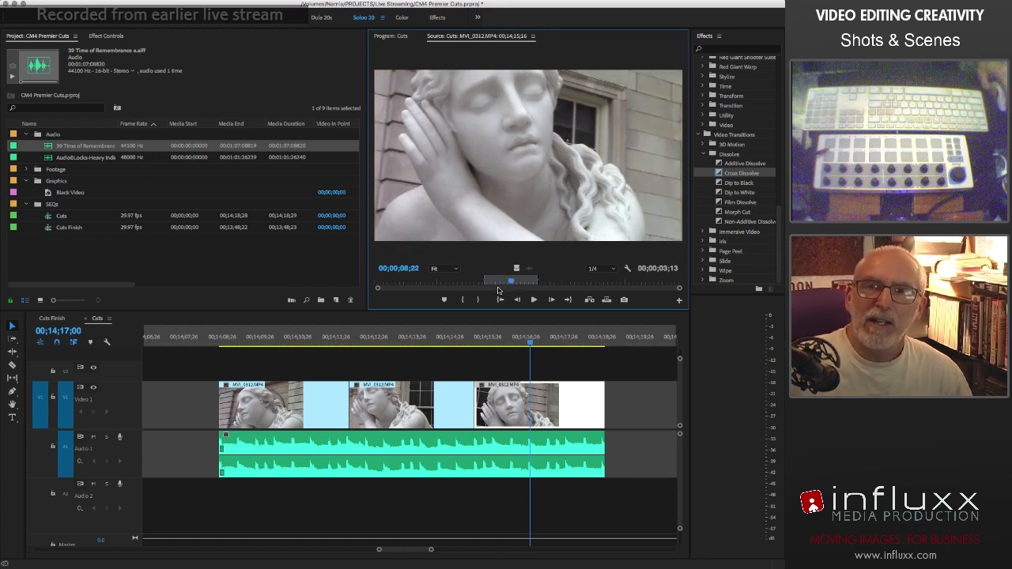
left_click(502, 285)
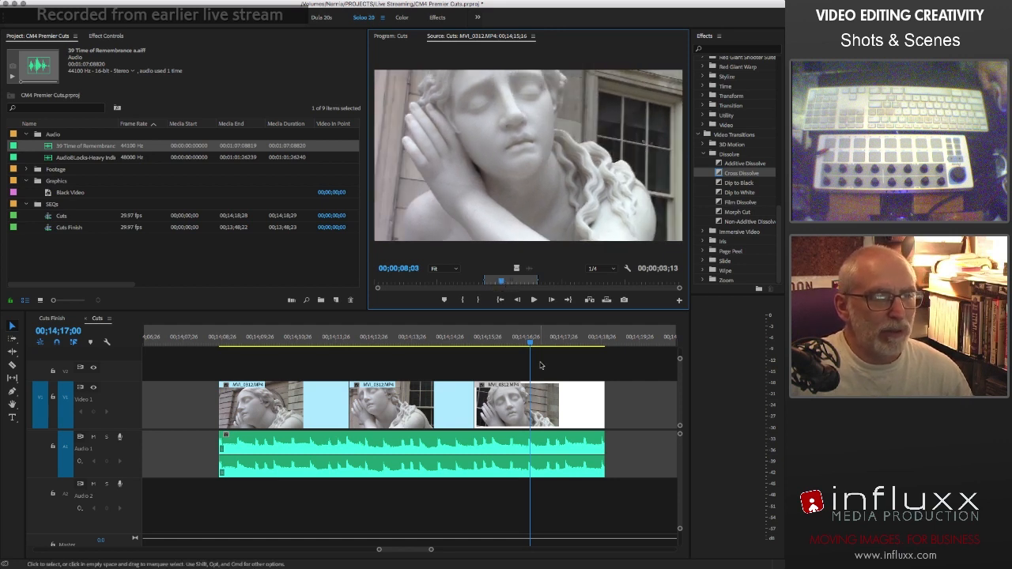
left_click(502, 287)
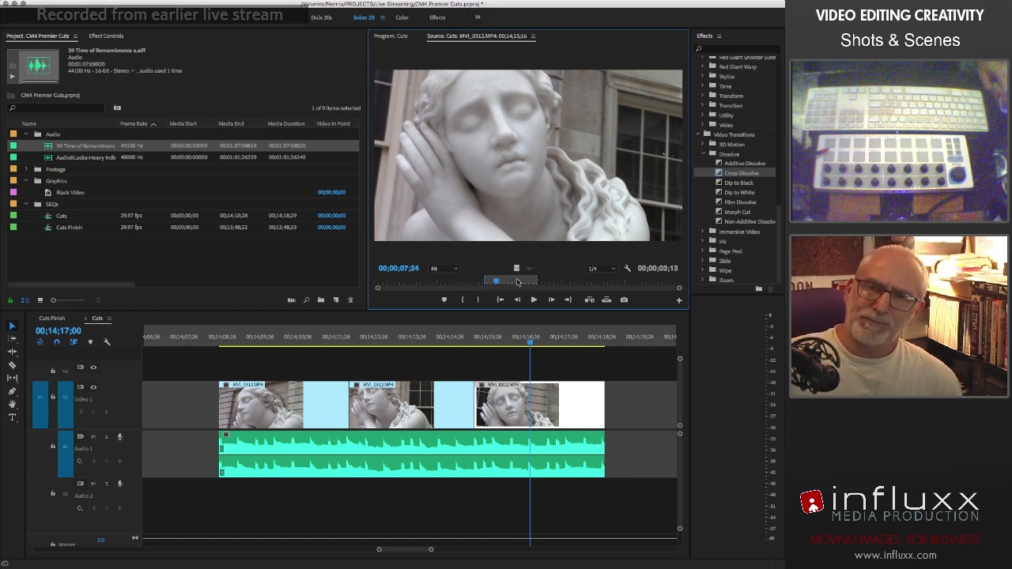
left_click_drag(513, 280, 512, 284)
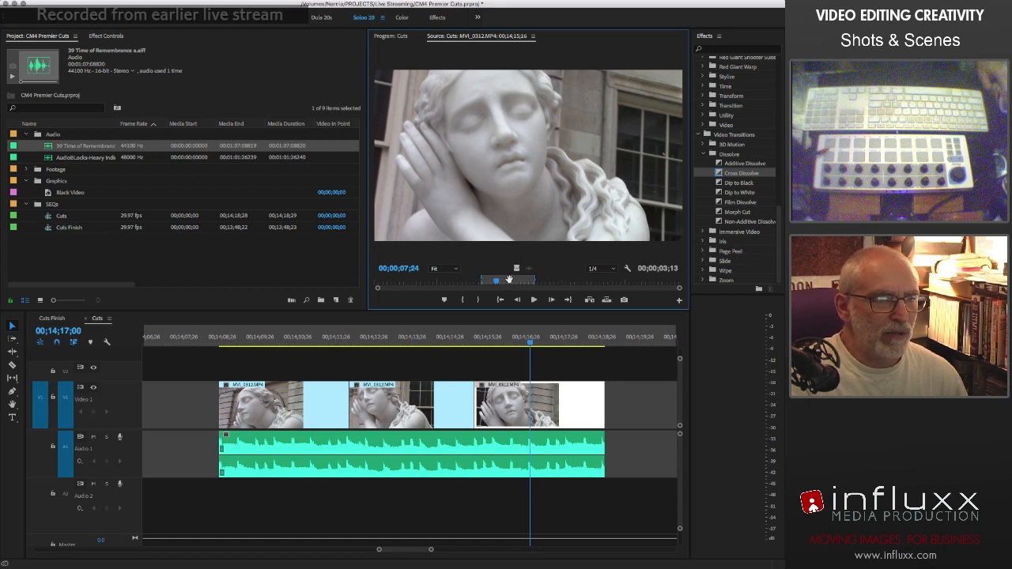
left_click_drag(509, 281, 510, 280)
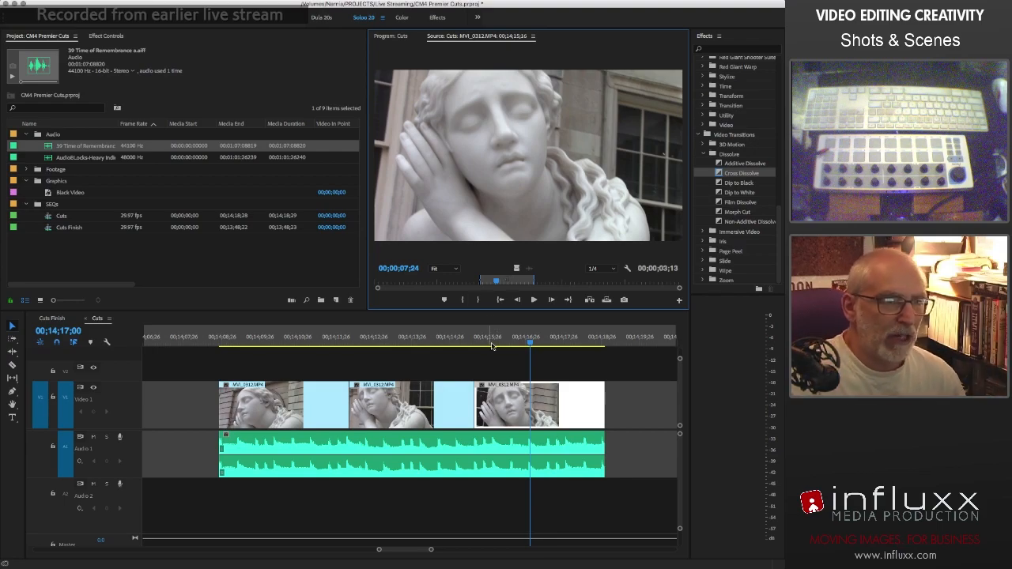
- Review the second cut in the Program monitor, then play all three statue parts from within the first part
left_click(391, 36)
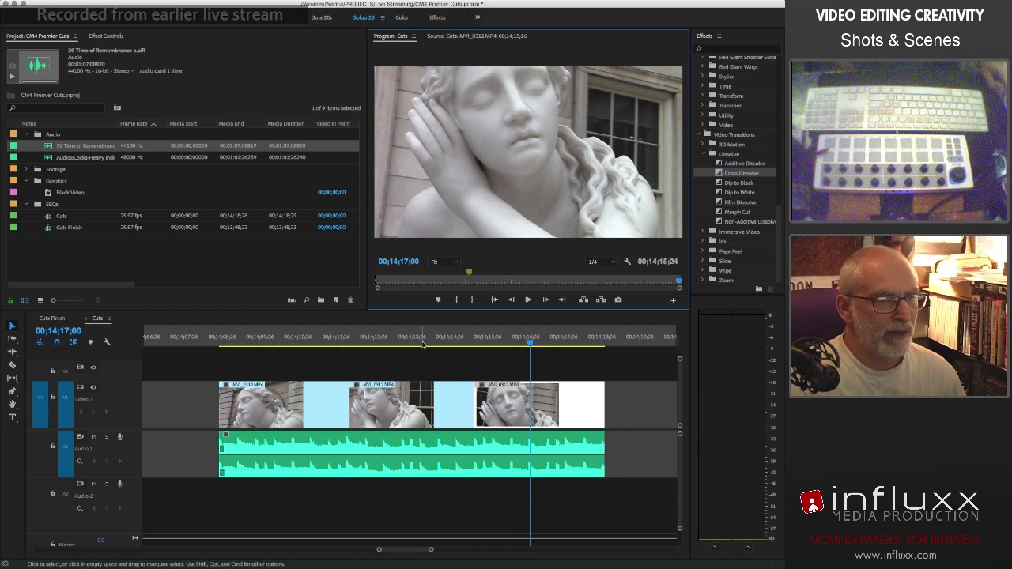
left_click(443, 340)
key("space")
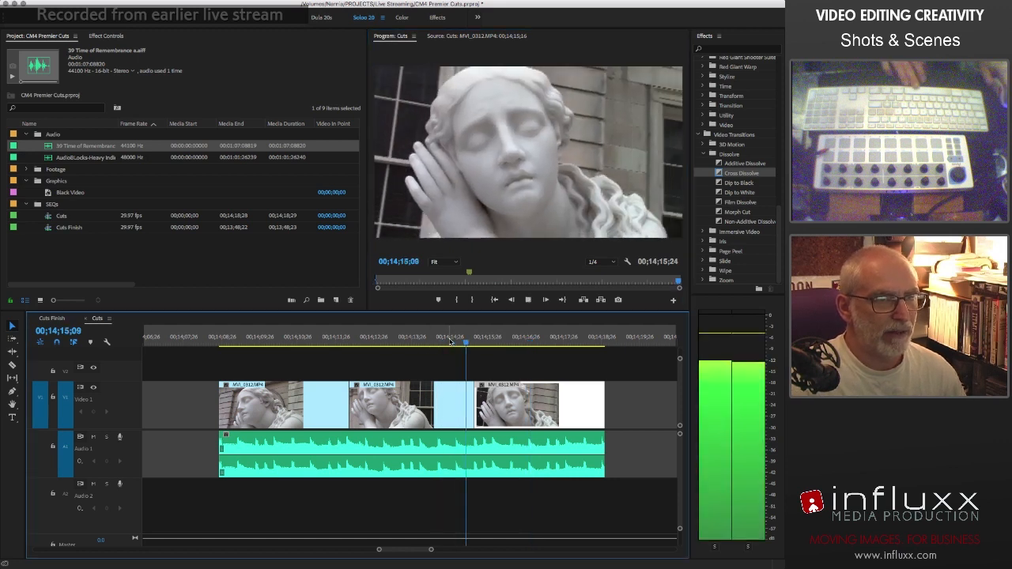
key("space")
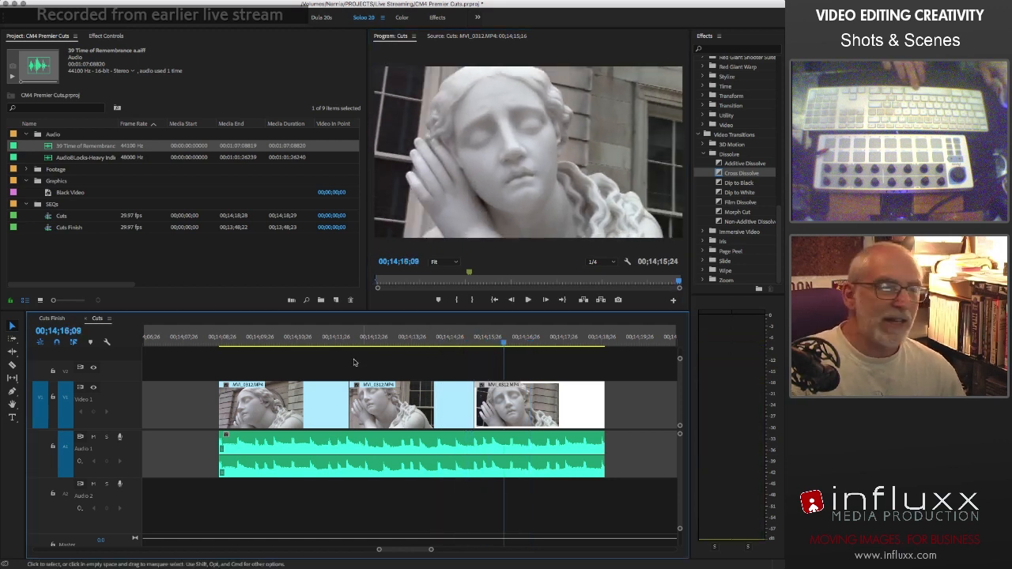
left_click(289, 341)
key("space")
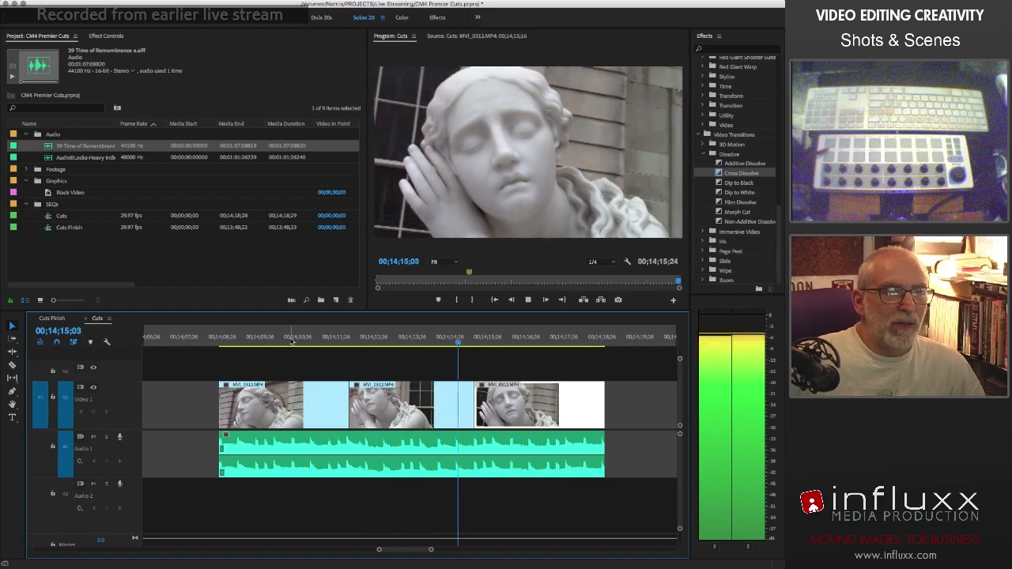
key("space")
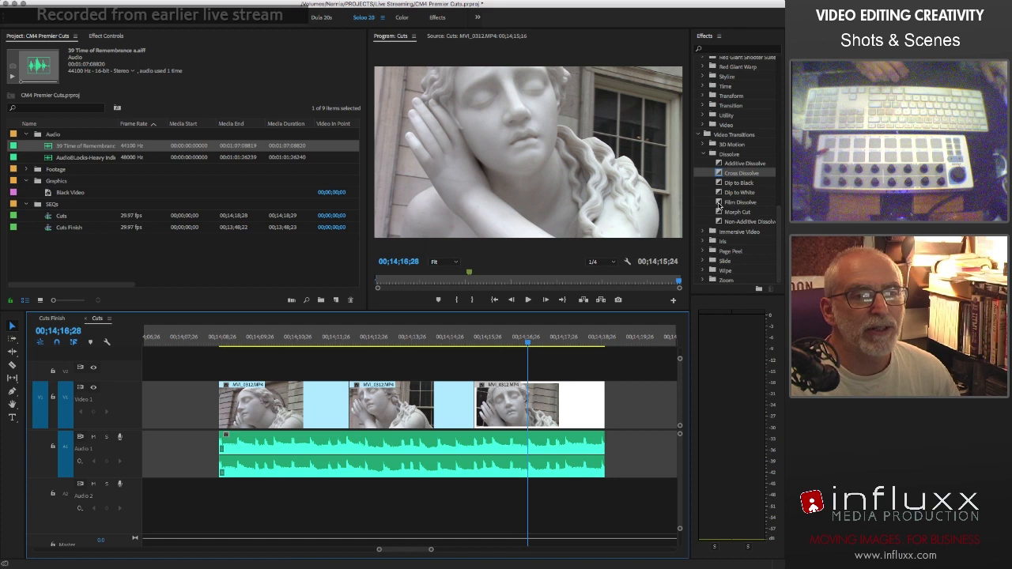
- Apply a Film Dissolve to both cuts between the three statue parts
left_click(719, 205)
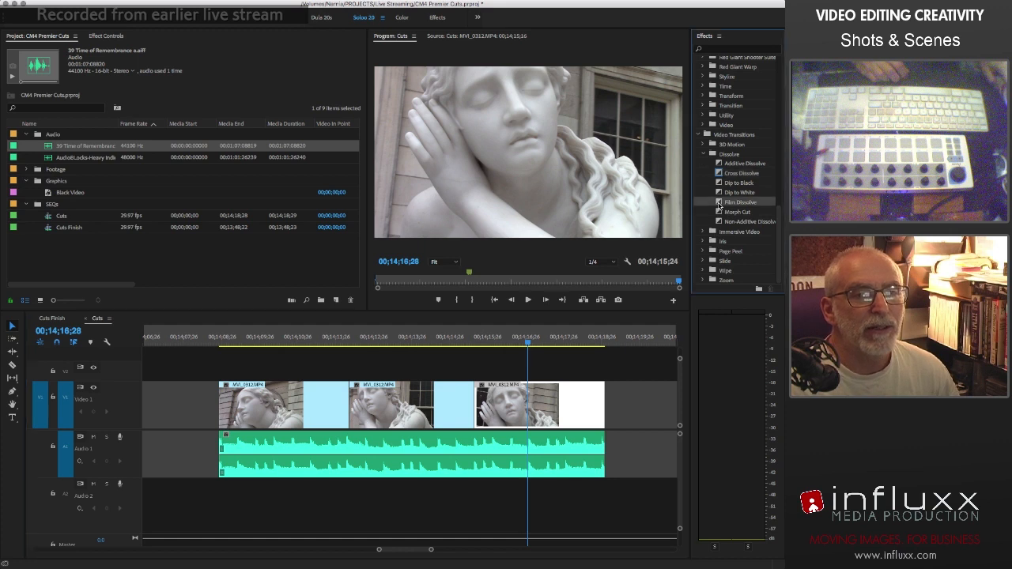
left_click_drag(395, 375, 348, 407)
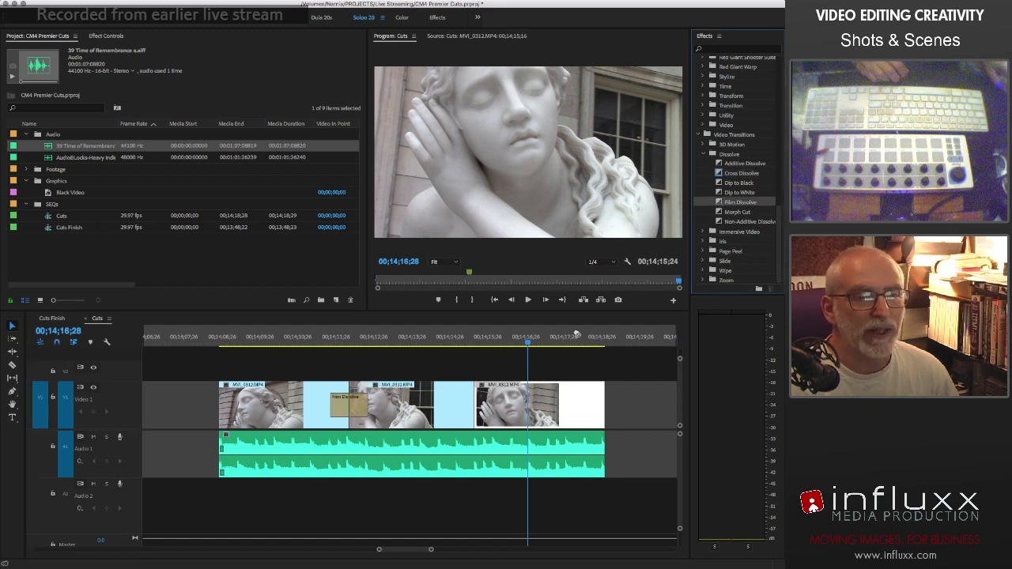
left_click_drag(577, 335, 475, 411)
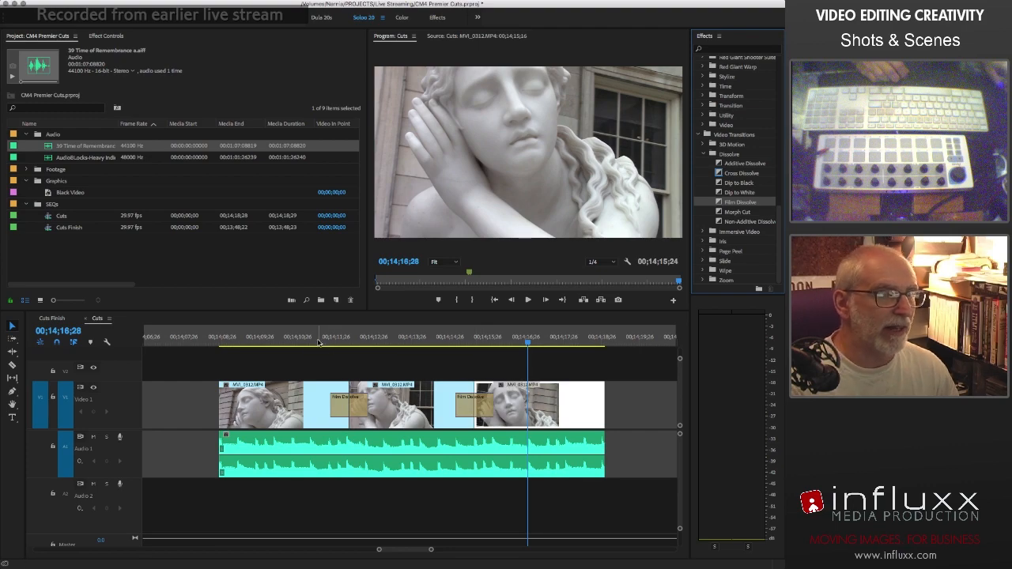
- Play back both film dissolves in the statue section with its music, the second time from 00;14;11;00
left_click(323, 340)
key("space")
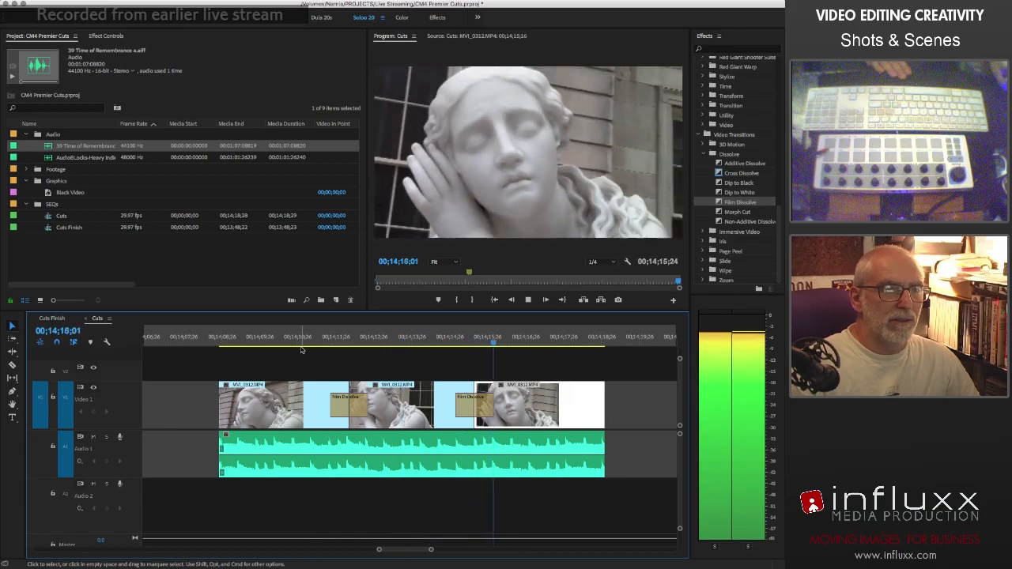
key("space")
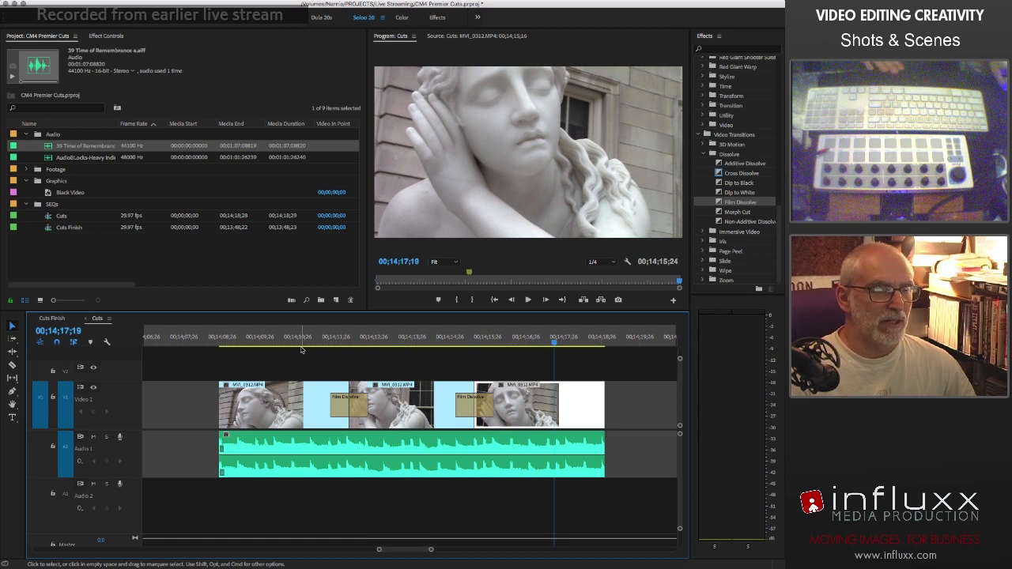
left_click(302, 340)
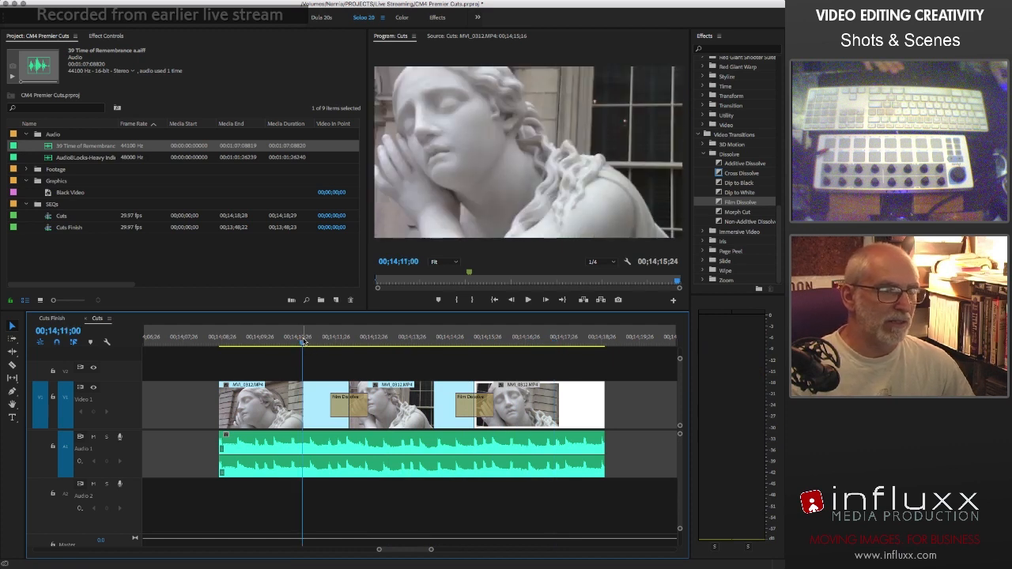
key("space")
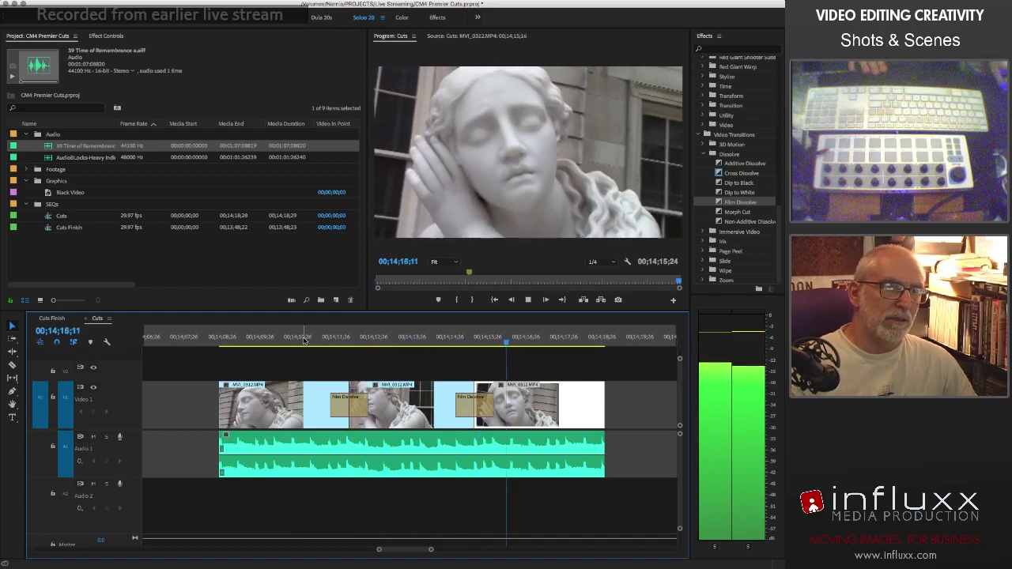
key("space")
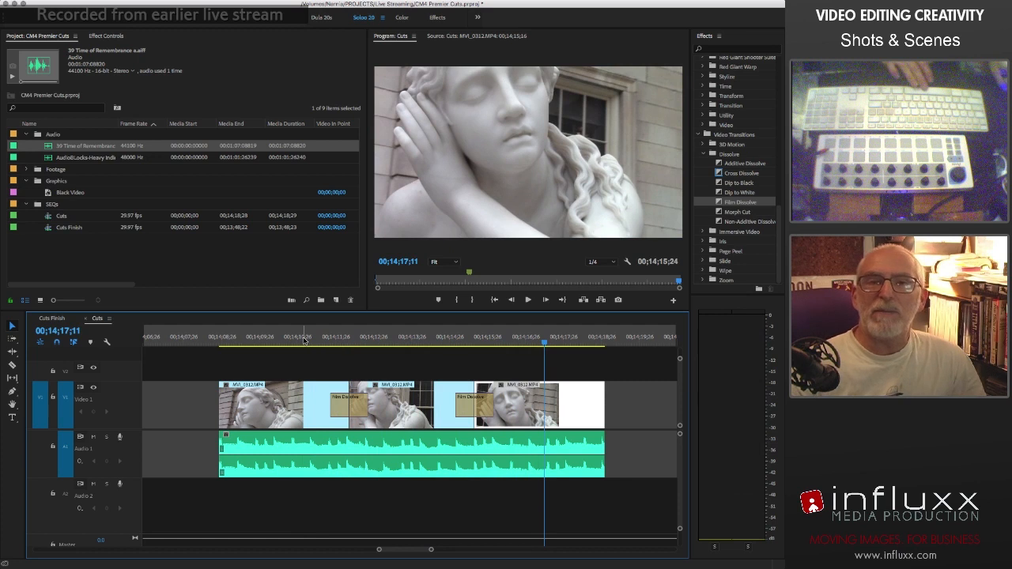